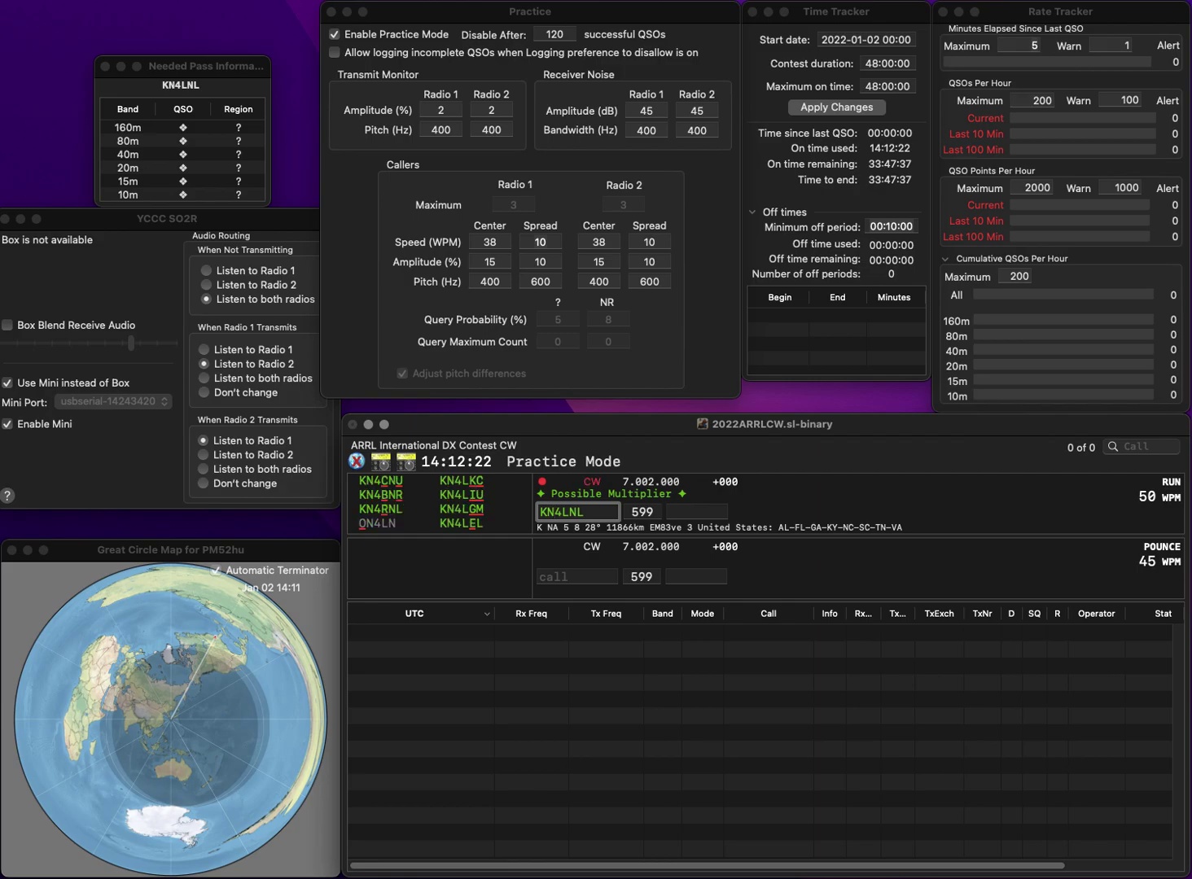
pyautogui.click(562, 511)
pyautogui.press('Delete')
pyautogui.write('R')
pyautogui.press('space')
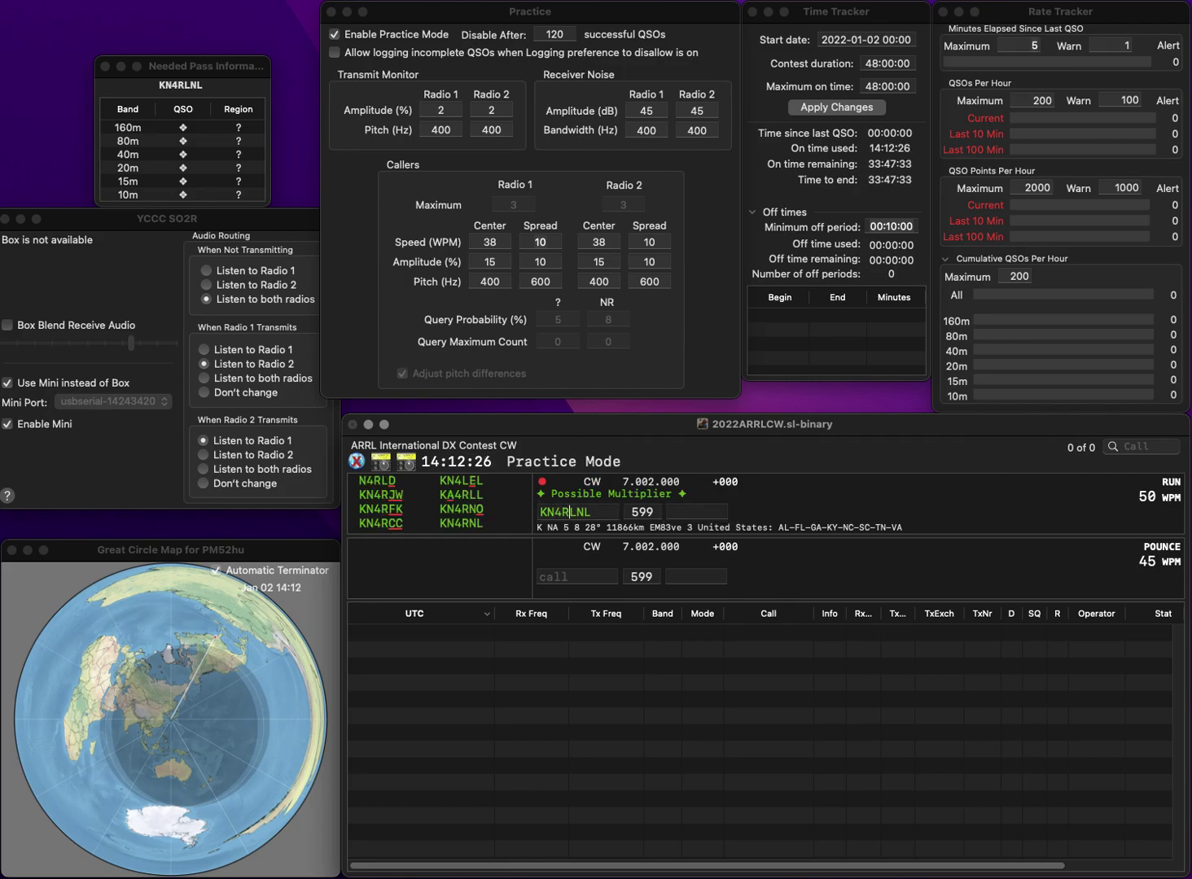
pyautogui.write('AL')
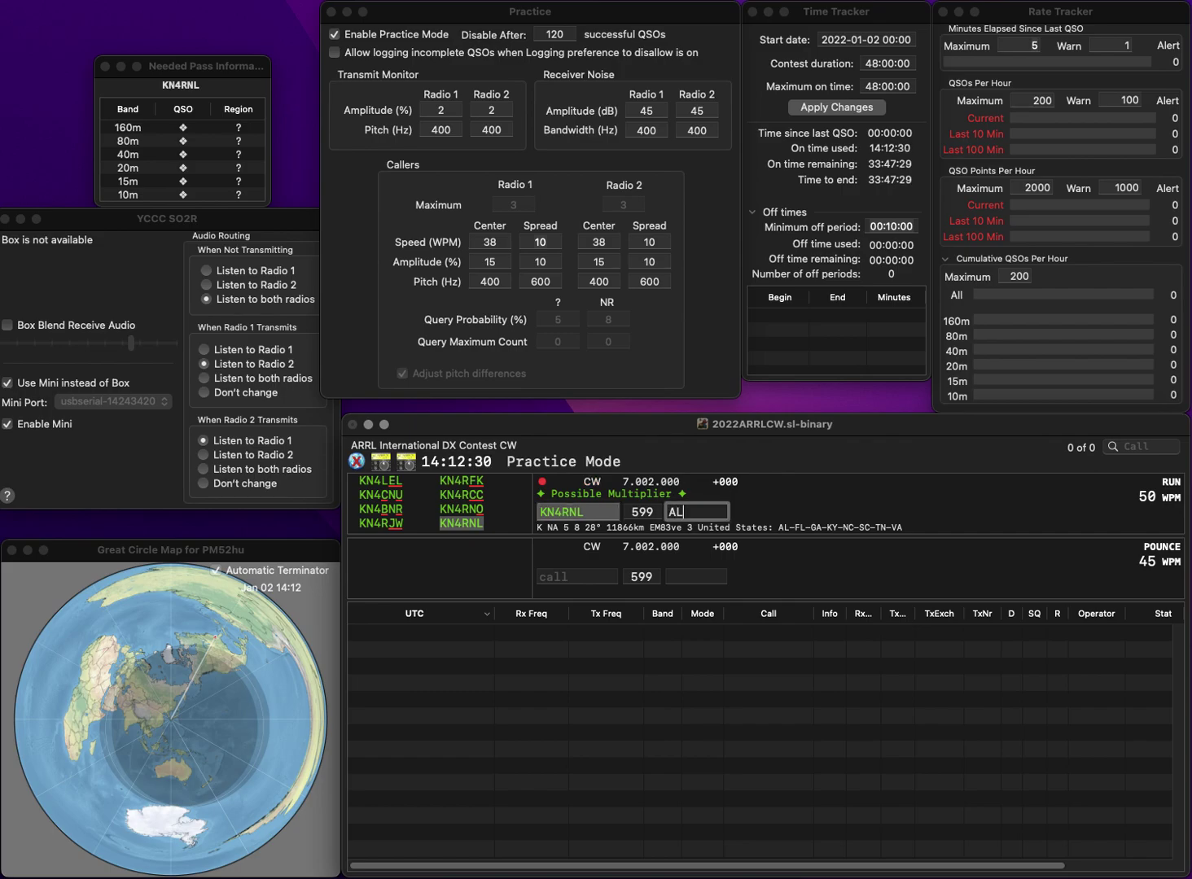
pyautogui.press('Return')
pyautogui.write('AK3HB')
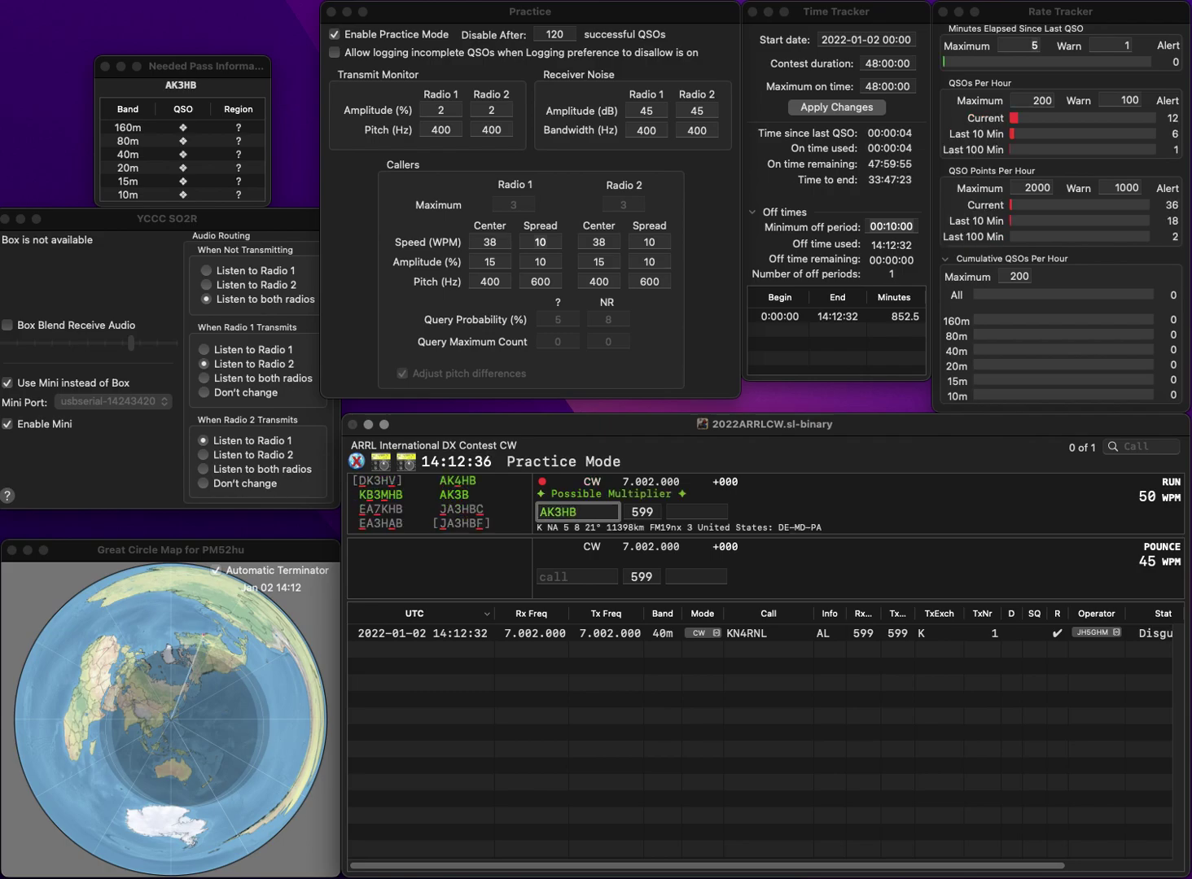
pyautogui.press('Left')
pyautogui.press('Left')
pyautogui.press('BackSpace')
pyautogui.write('4')
pyautogui.click(697, 511)
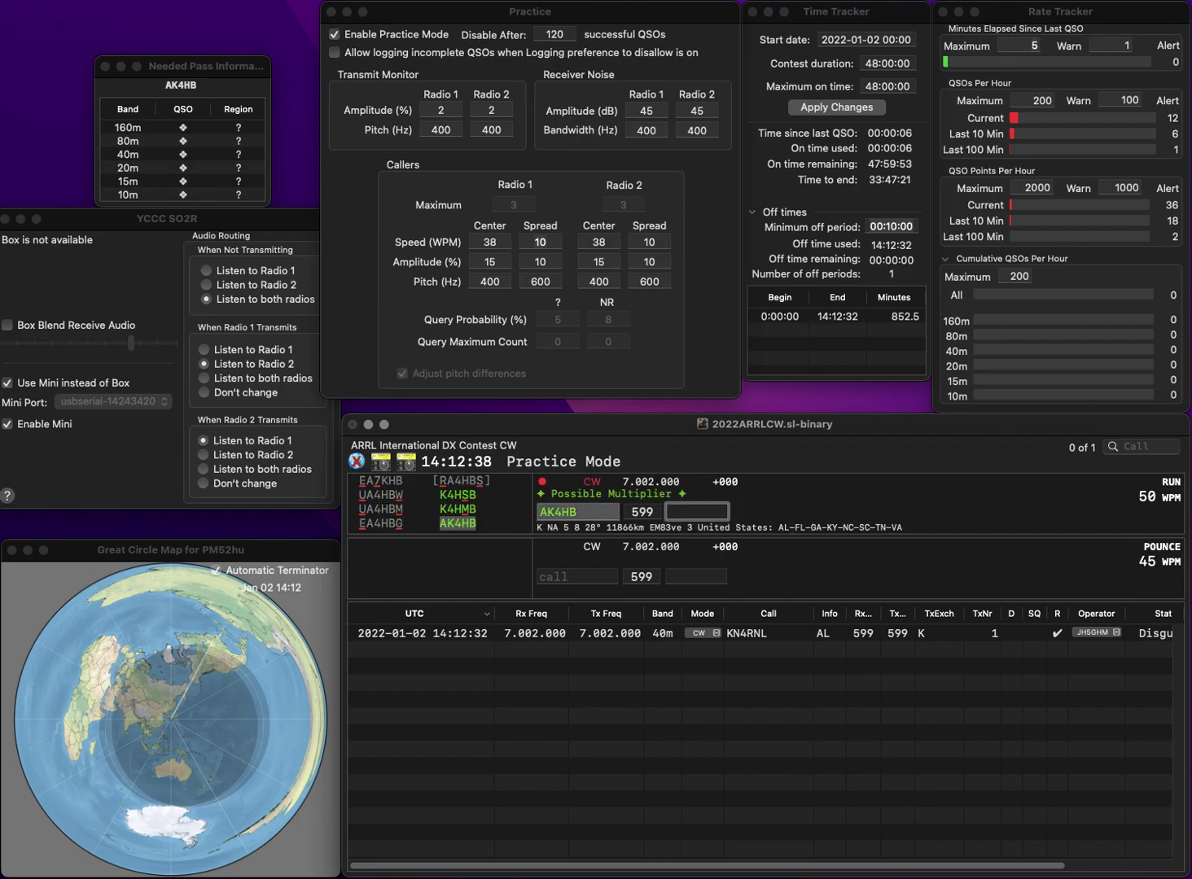
pyautogui.write('FL')
pyautogui.press('Return')
pyautogui.write('AB1A')
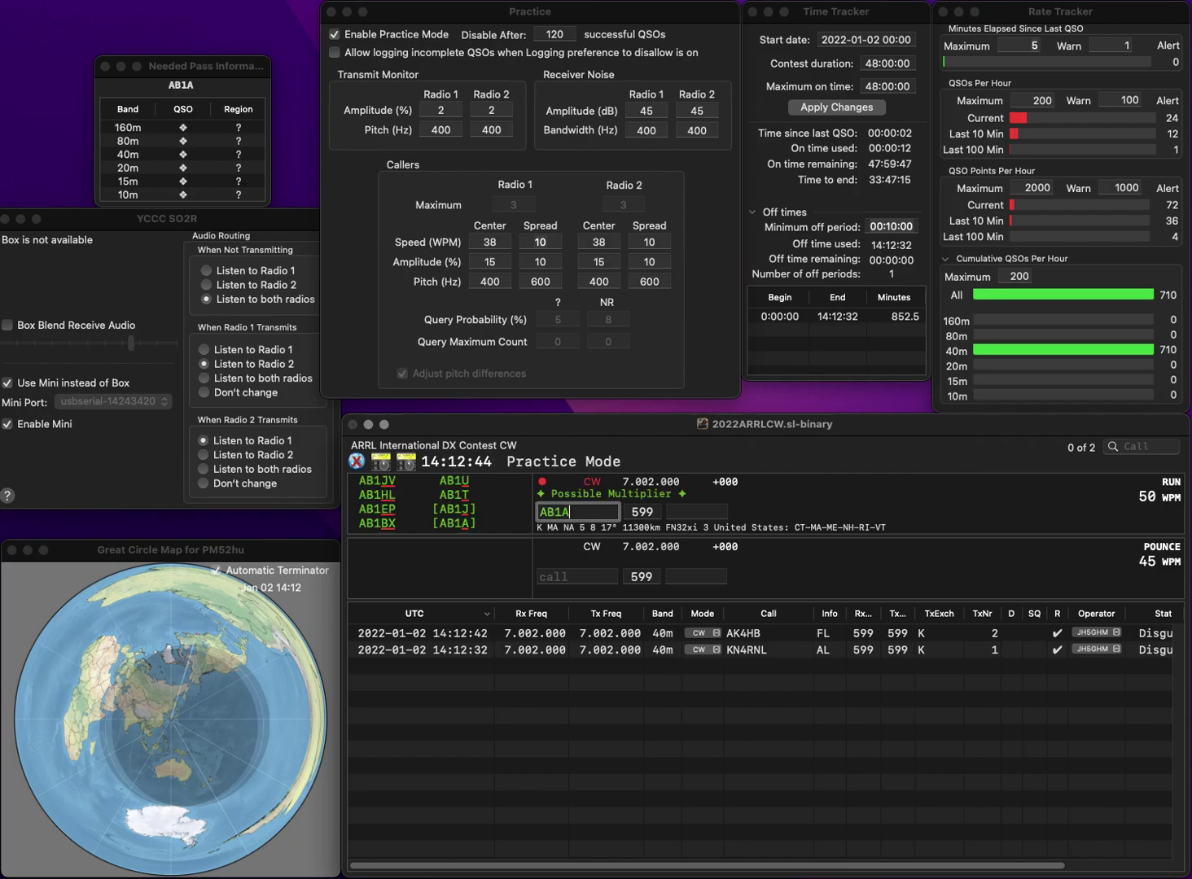
pyautogui.press('space')
pyautogui.write('MA')
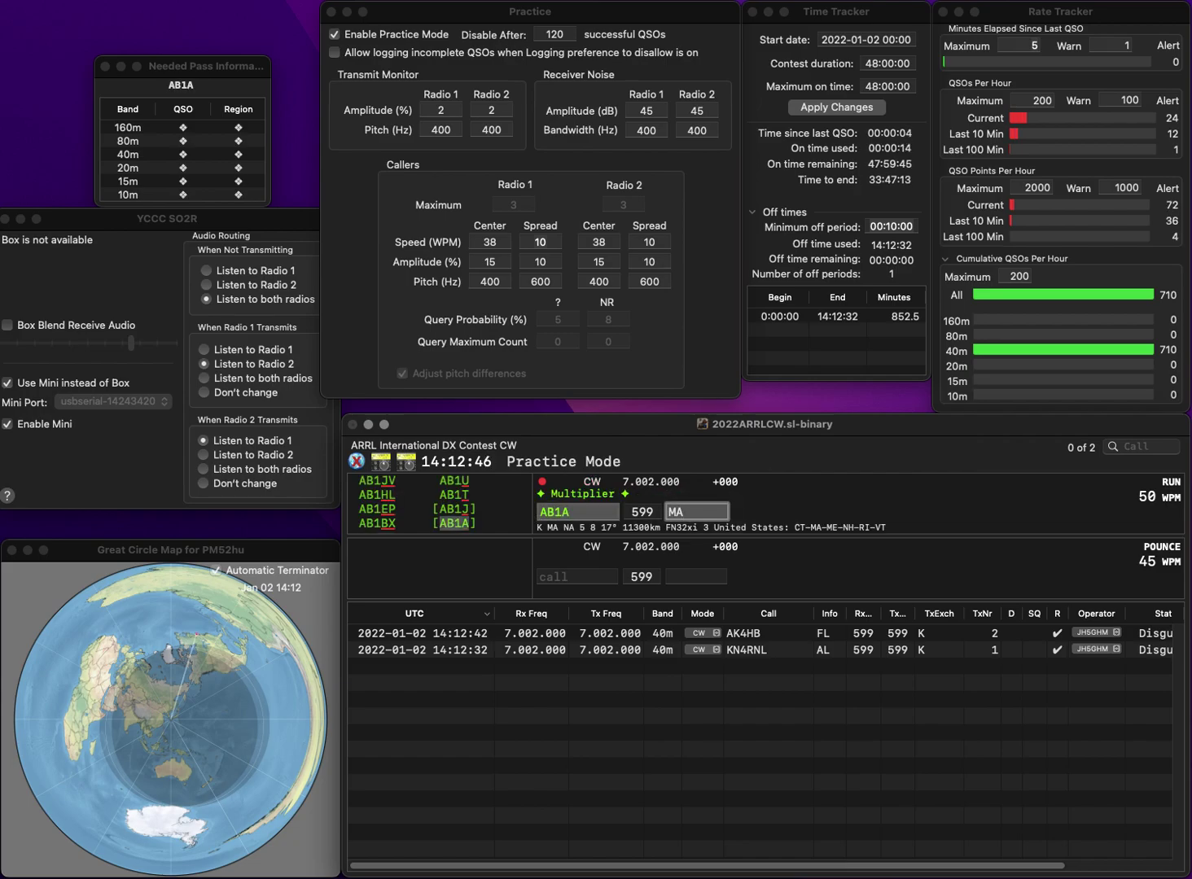
pyautogui.press('Return')
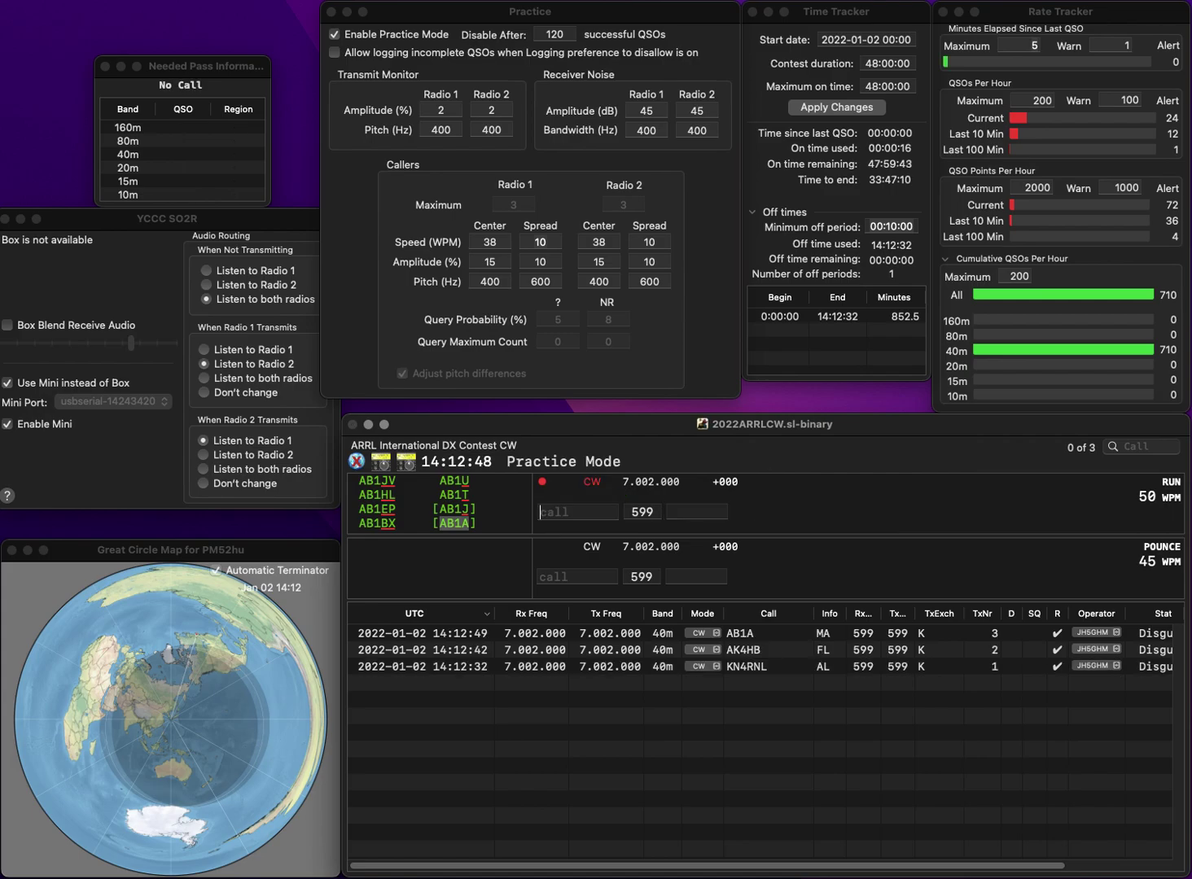
# Enter caller K3CNN, correct the call to K2CNN, and log the contact with exchange NY
pyautogui.write('K3CNN')
pyautogui.press('Left')
pyautogui.press('BackSpace')
pyautogui.write('2')
pyautogui.press('space')
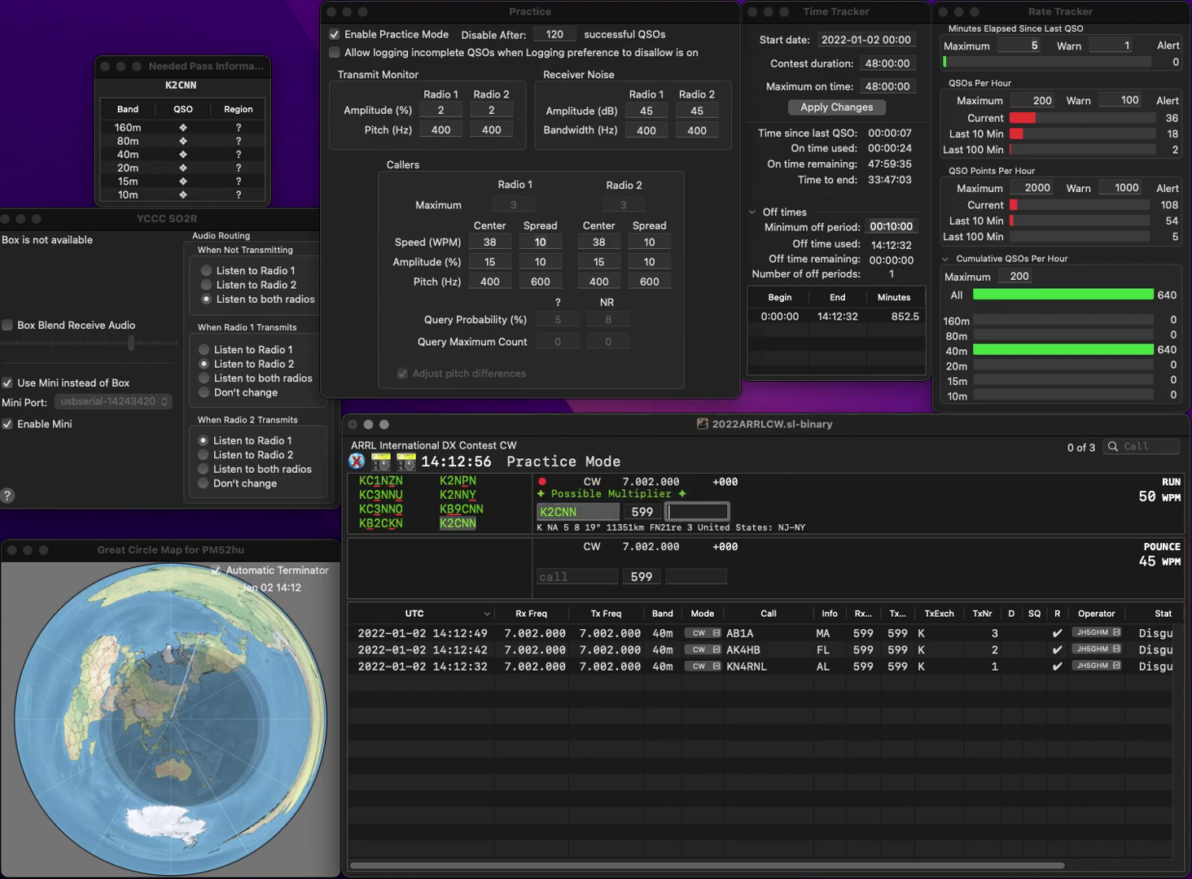
pyautogui.write('NY')
pyautogui.press('Return')
pyautogui.write('KI6DY/8')
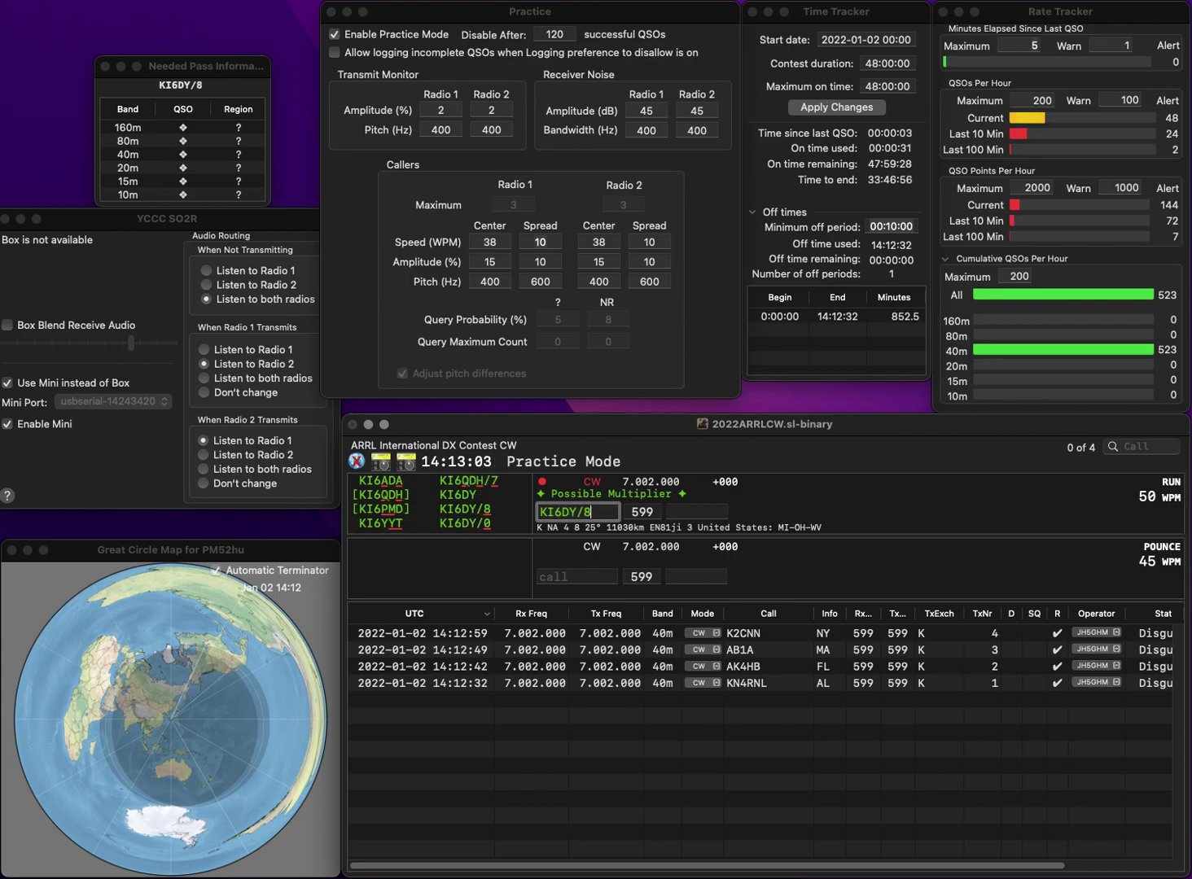
pyautogui.press('Return')
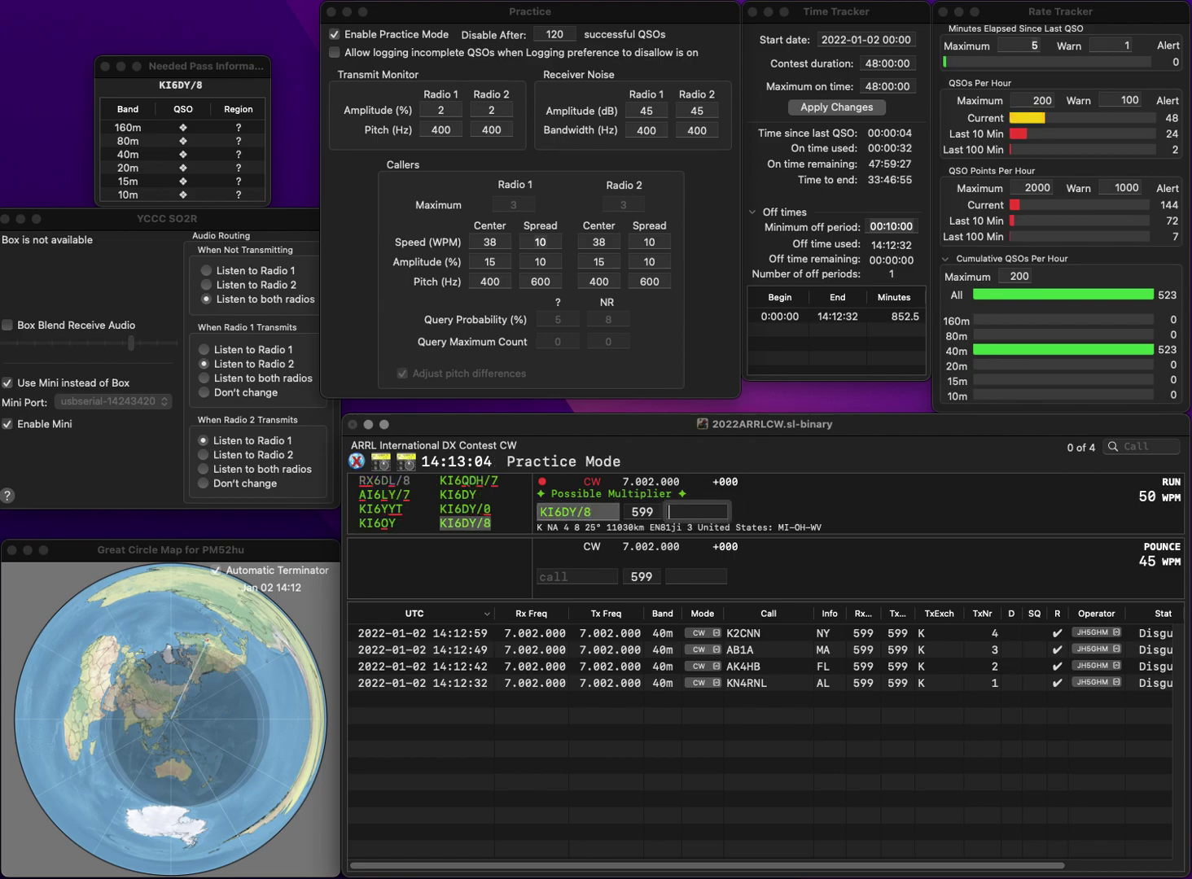
pyautogui.write('C')
pyautogui.write('MI')
pyautogui.press('Return')
pyautogui.write('WB3CJU')
pyautogui.press('space')
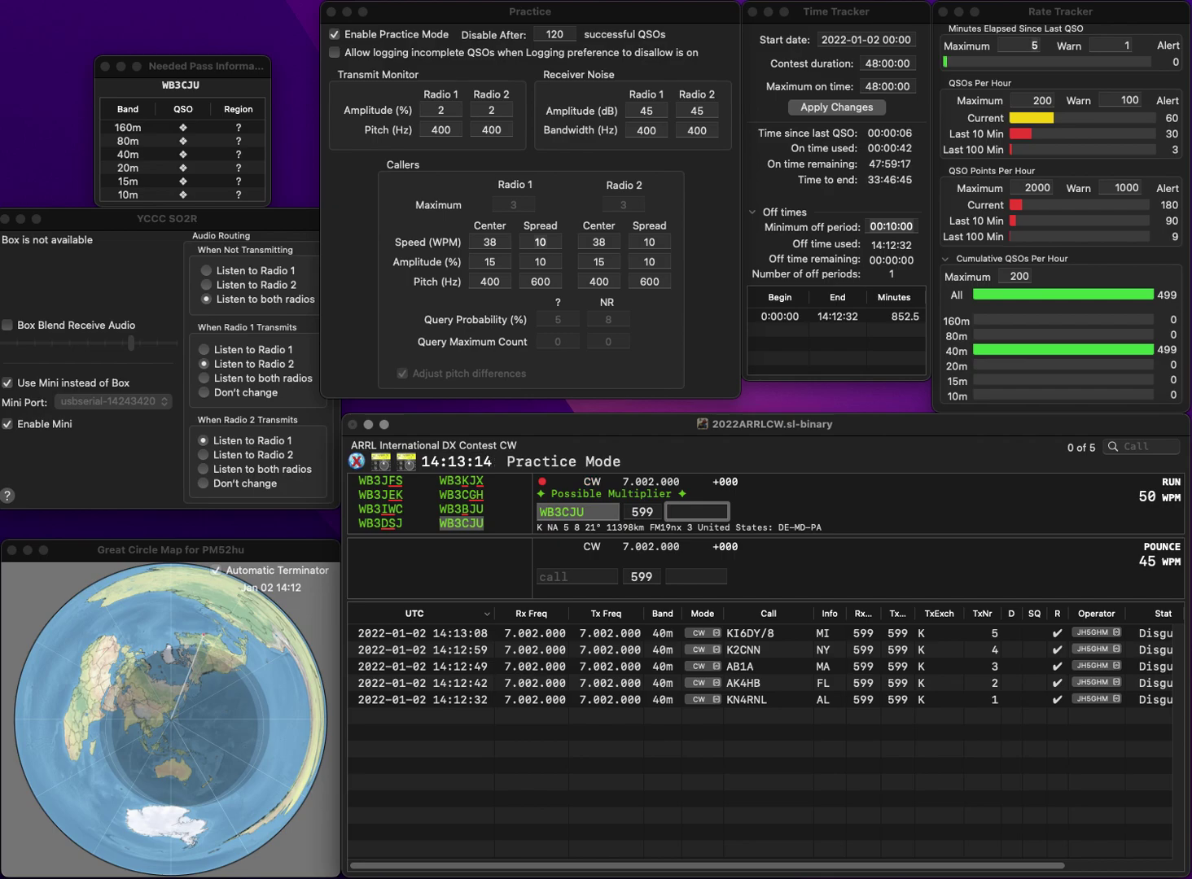
pyautogui.write('E')
pyautogui.press('Return')
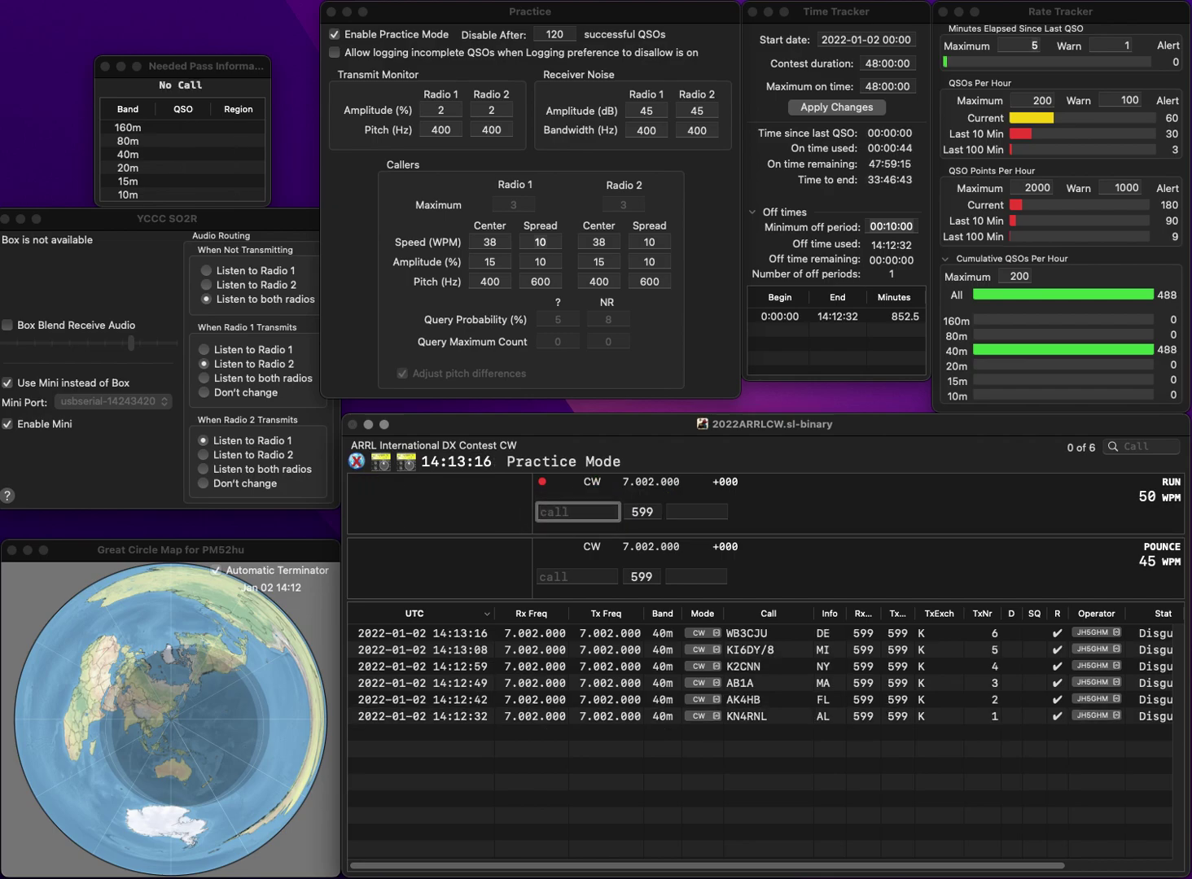
# Log a run contact with WS1L using received exchange ME
pyautogui.write('WS1L')
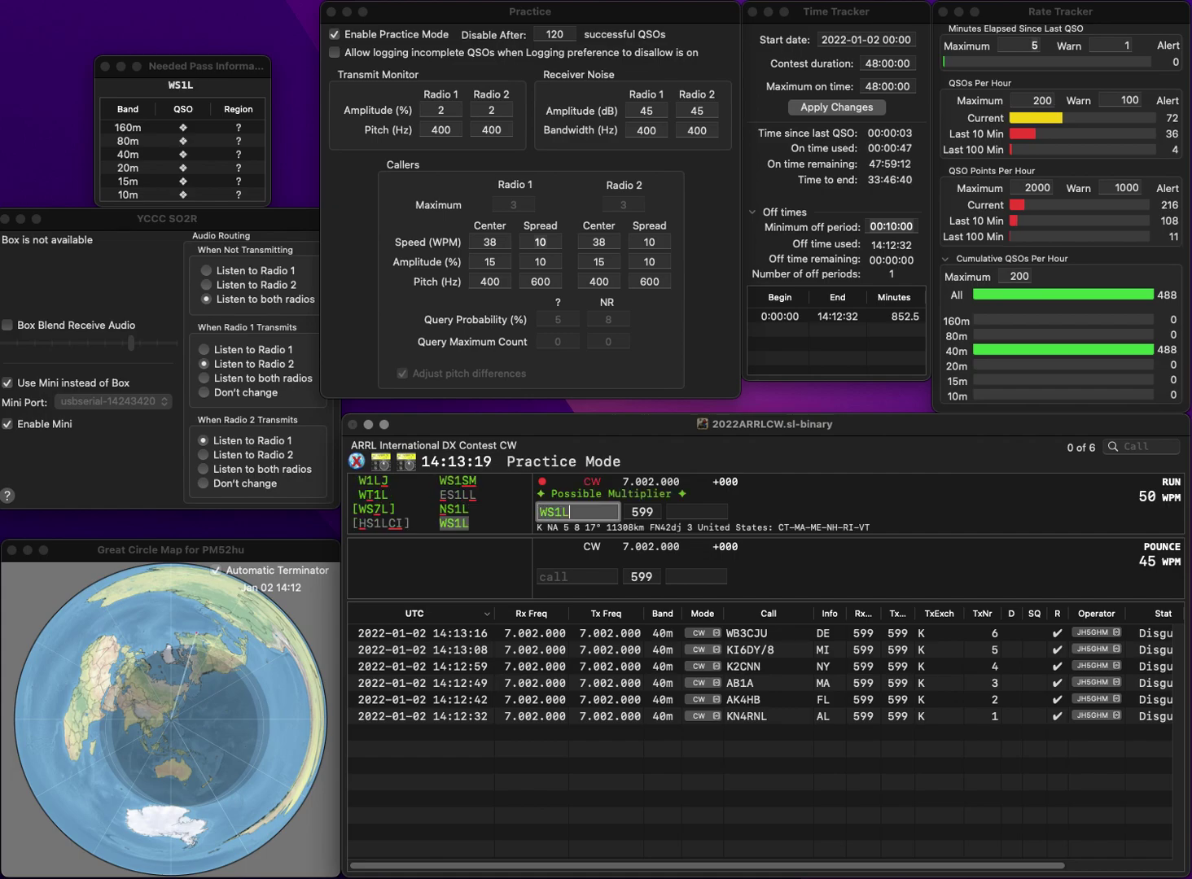
pyautogui.press('space')
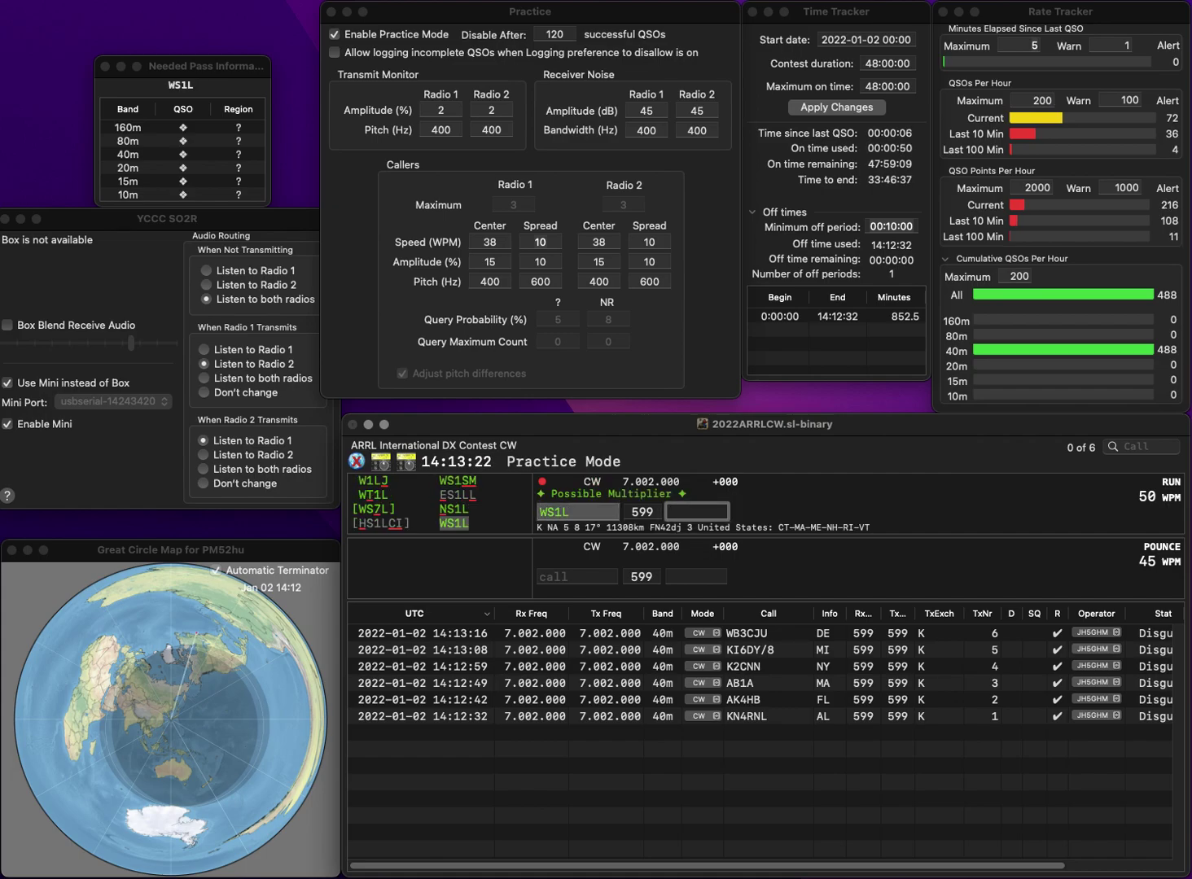
pyautogui.press('Return')
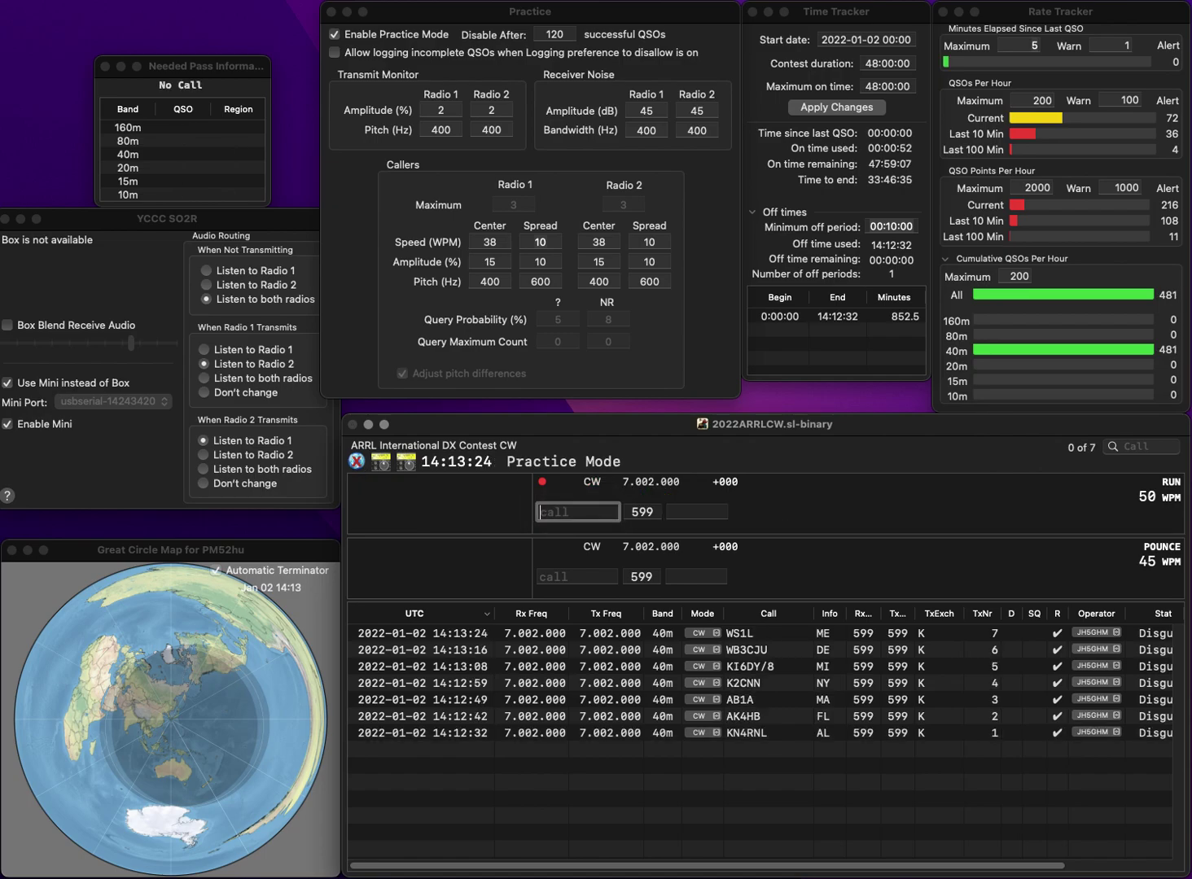
# Log a run contact with N9BD using received exchange CA
pyautogui.write('N9BD')
pyautogui.press('Tab')
pyautogui.write('CA')
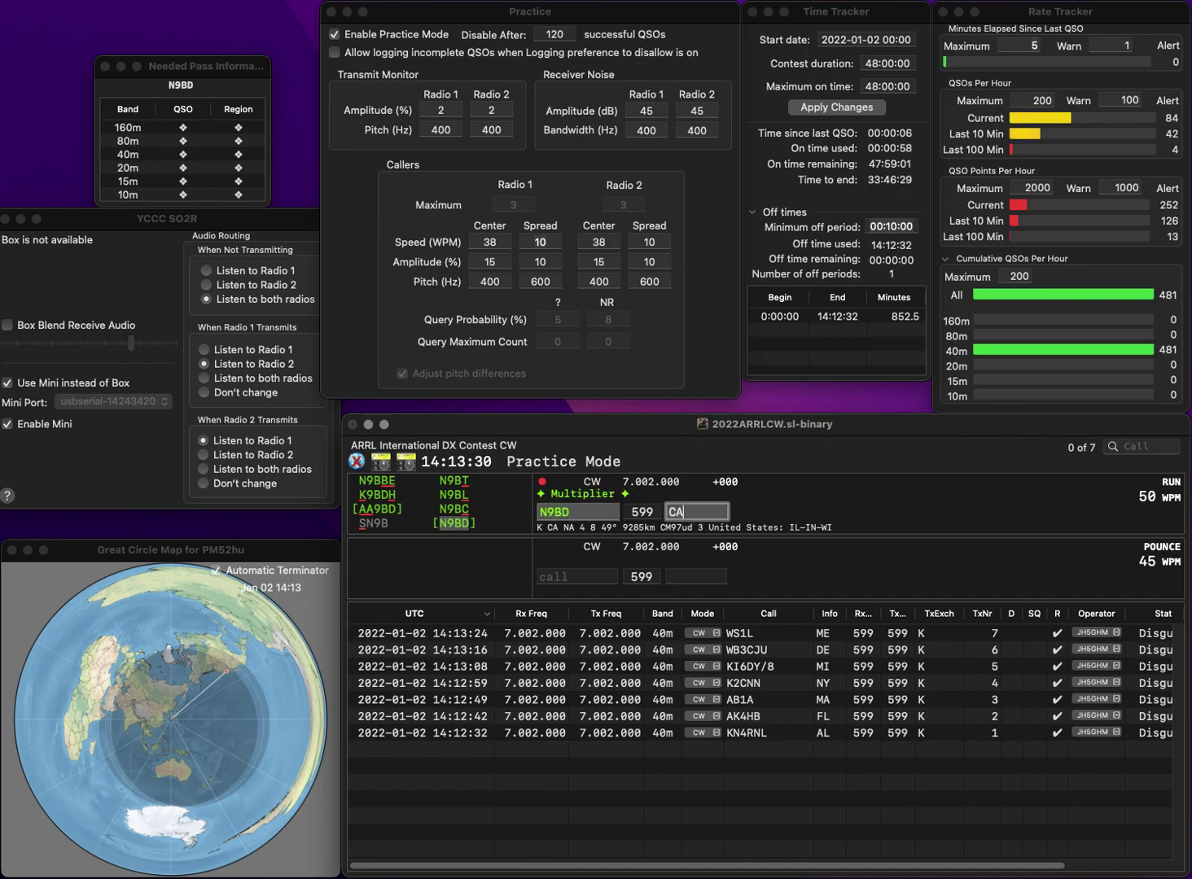
pyautogui.press('Return')
pyautogui.write('KE4ZUN')
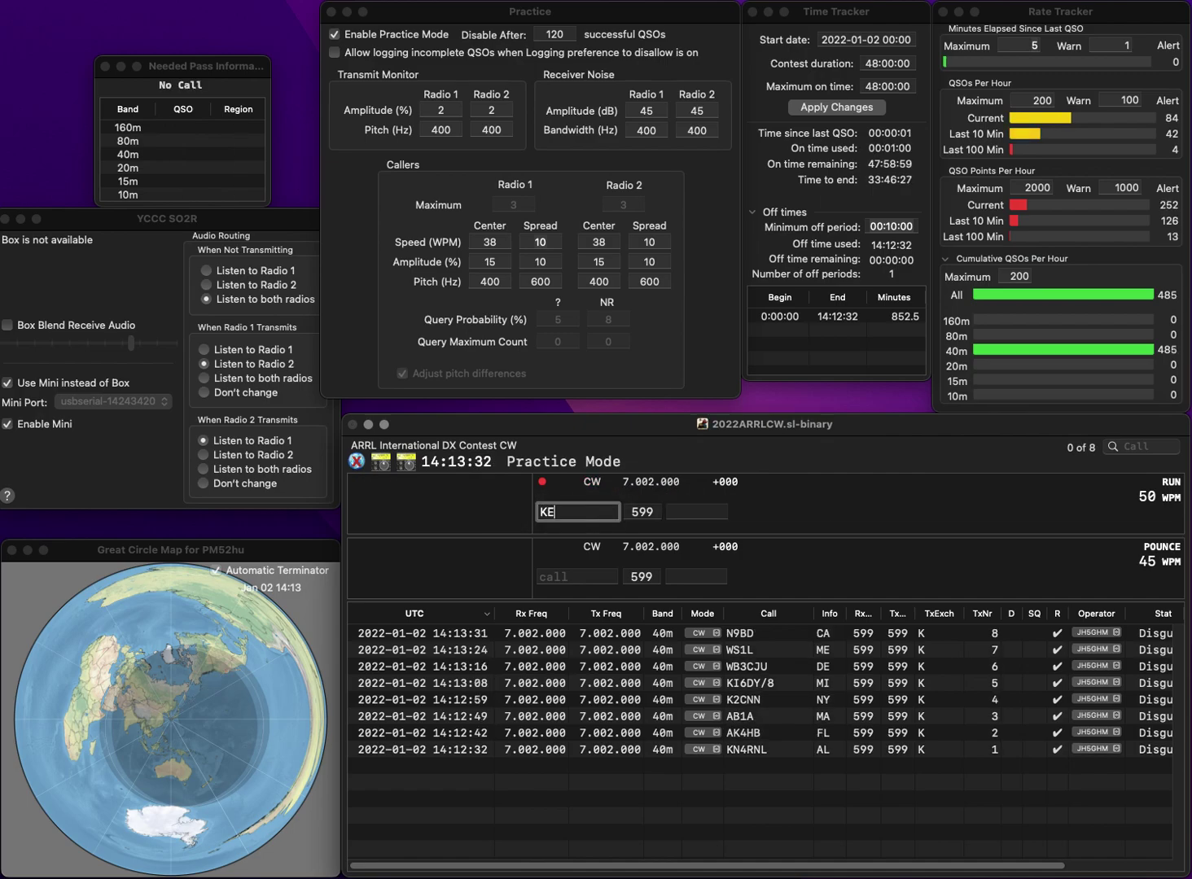
pyautogui.press('Tab')
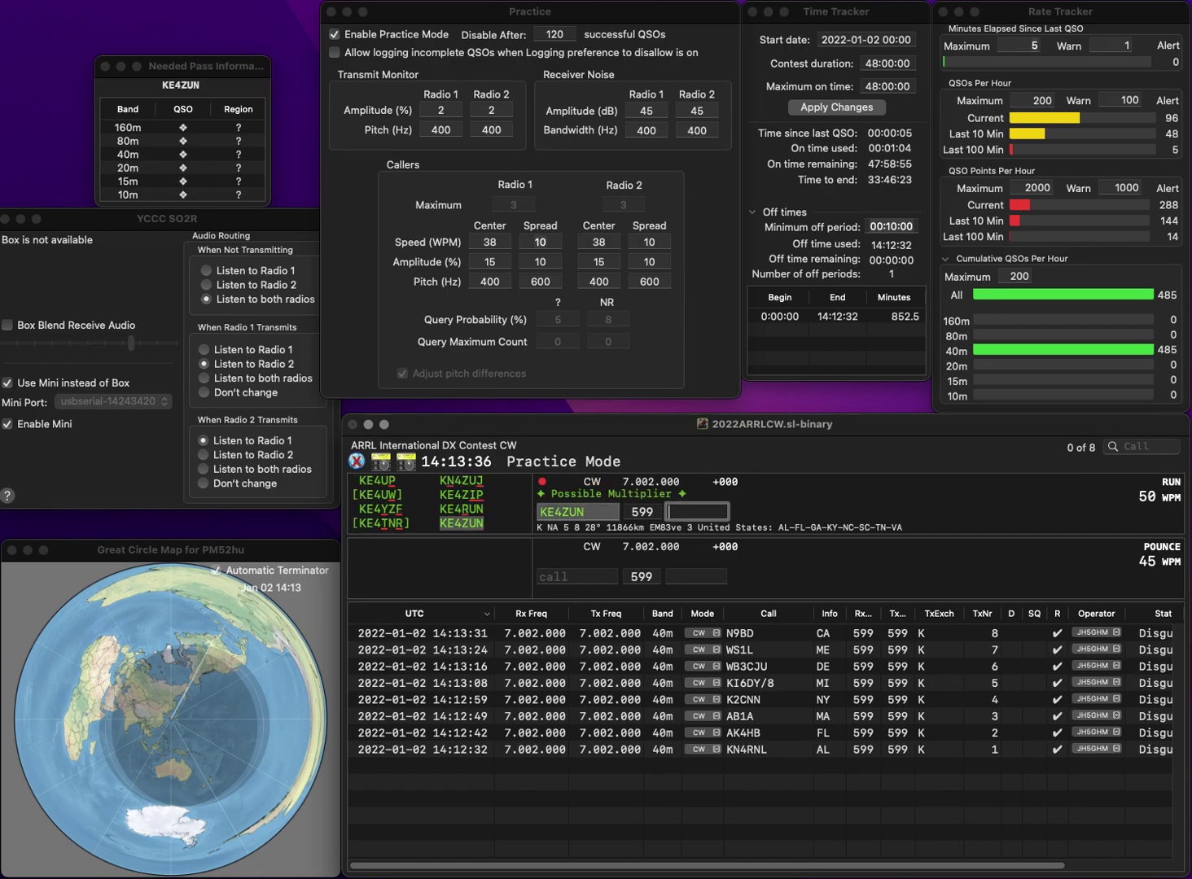
pyautogui.press('Return')
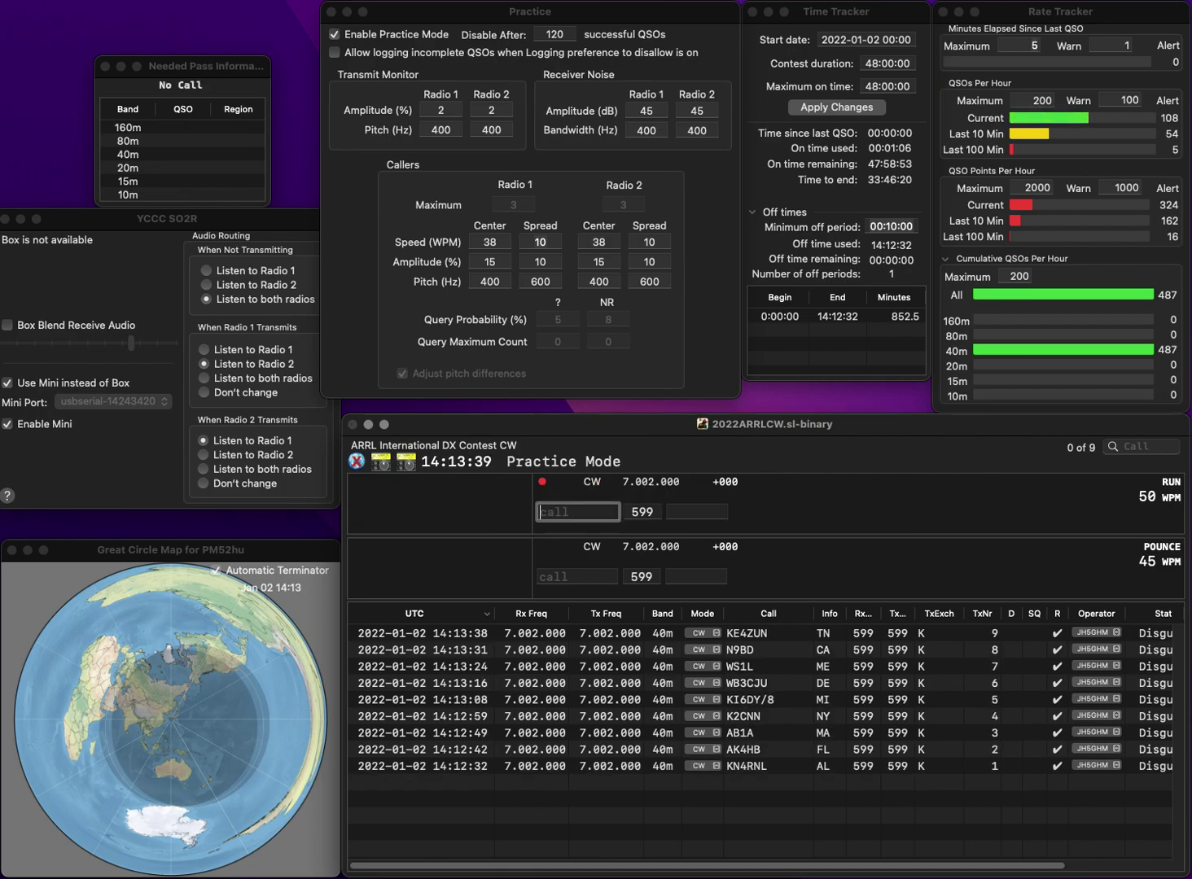
# Enter the partial call NWG, complete it as NW4G, and log the contact with exchange NC
pyautogui.write('NWG')
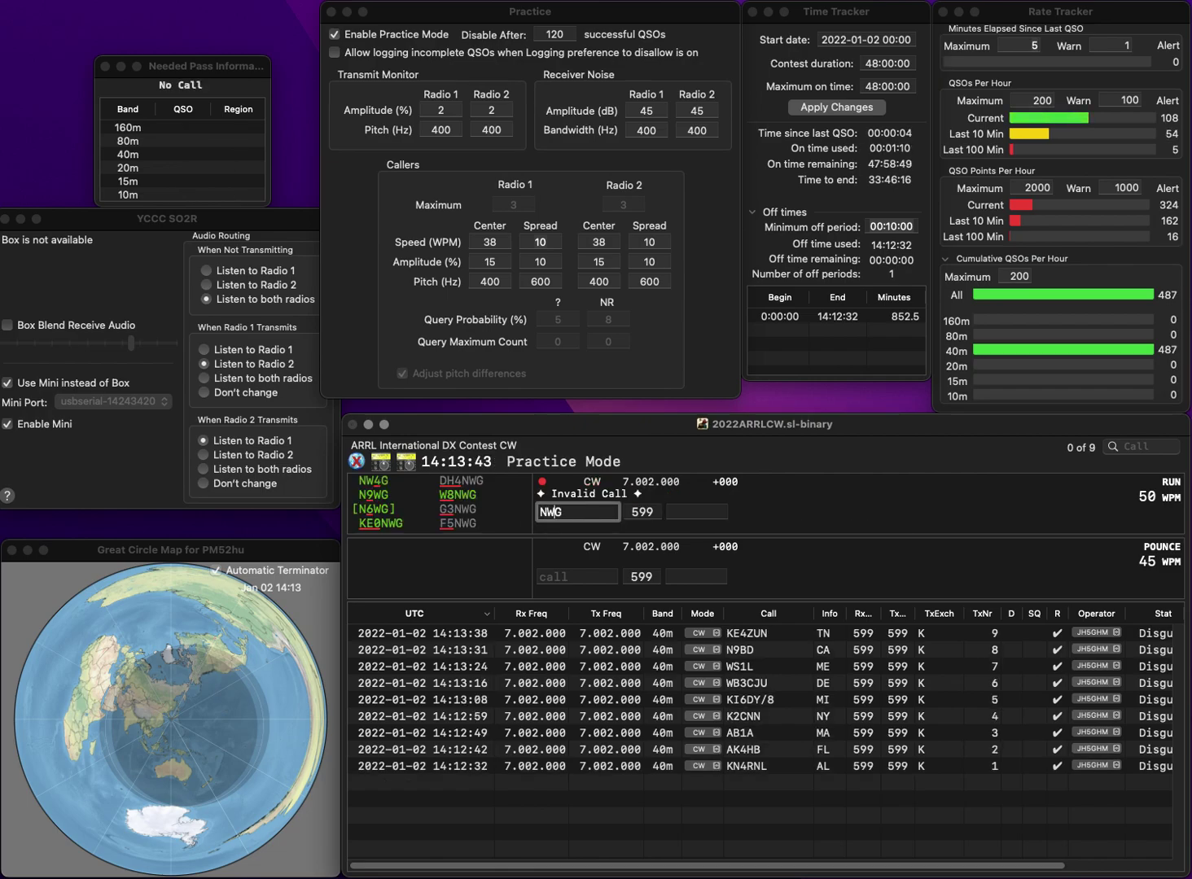
pyautogui.click(547, 512)
pyautogui.write('4')
pyautogui.press('Tab')
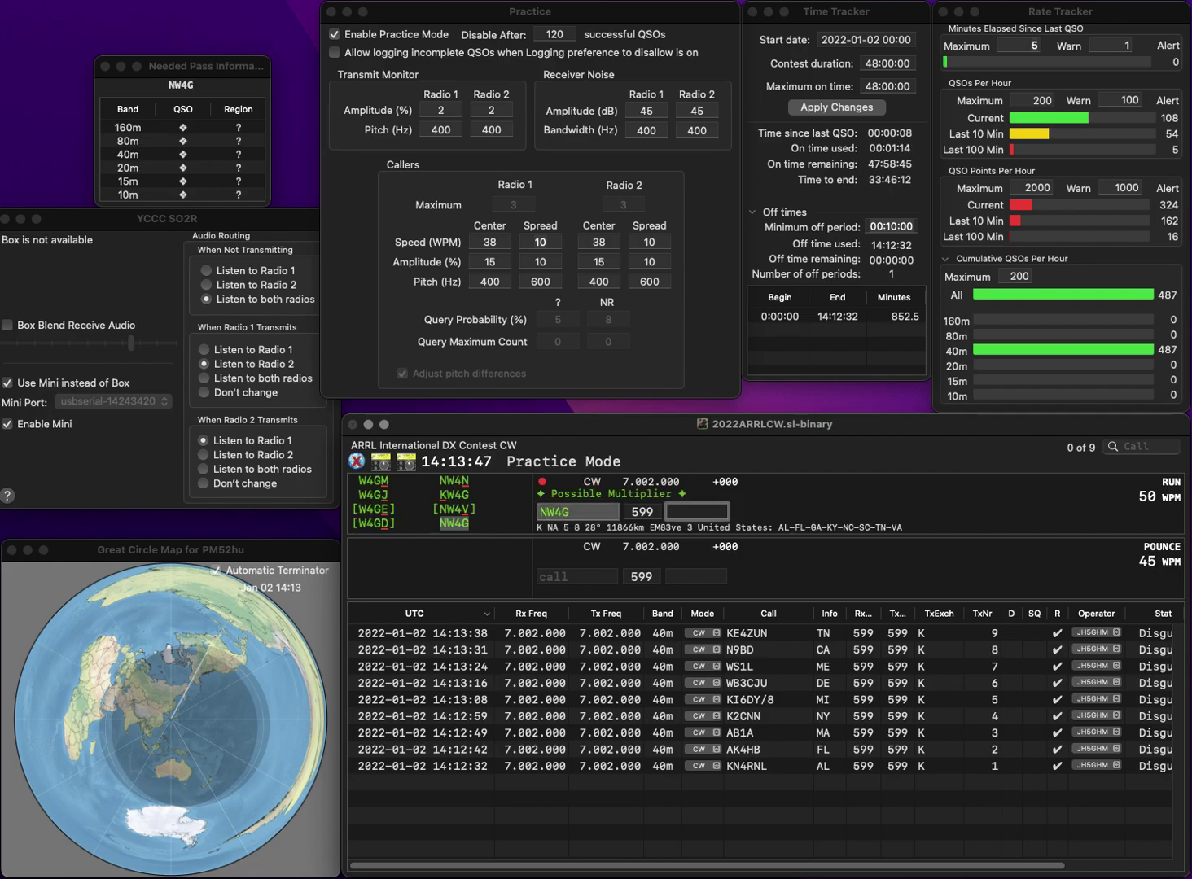
pyautogui.write('NC')
pyautogui.press('Return')
pyautogui.write('K4TCG')
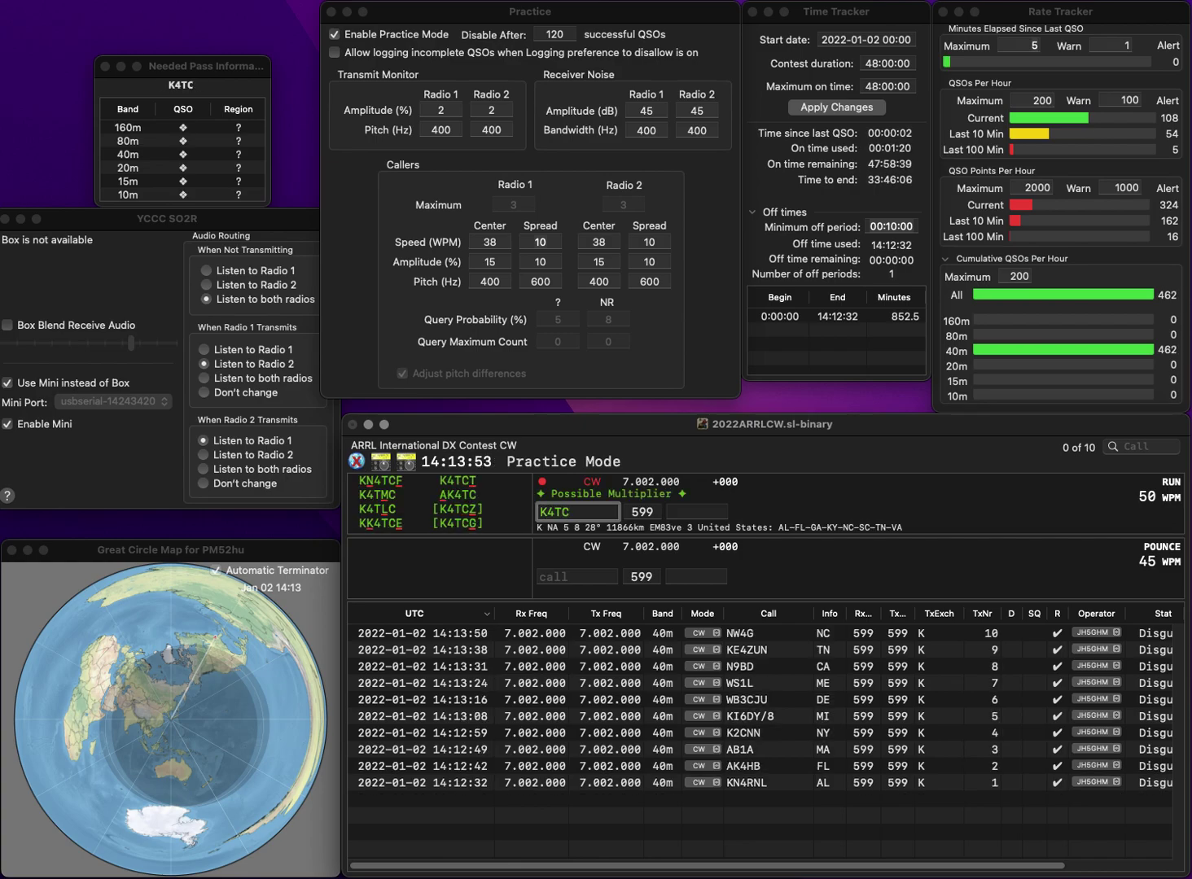
pyautogui.press('space')
pyautogui.write('TN')
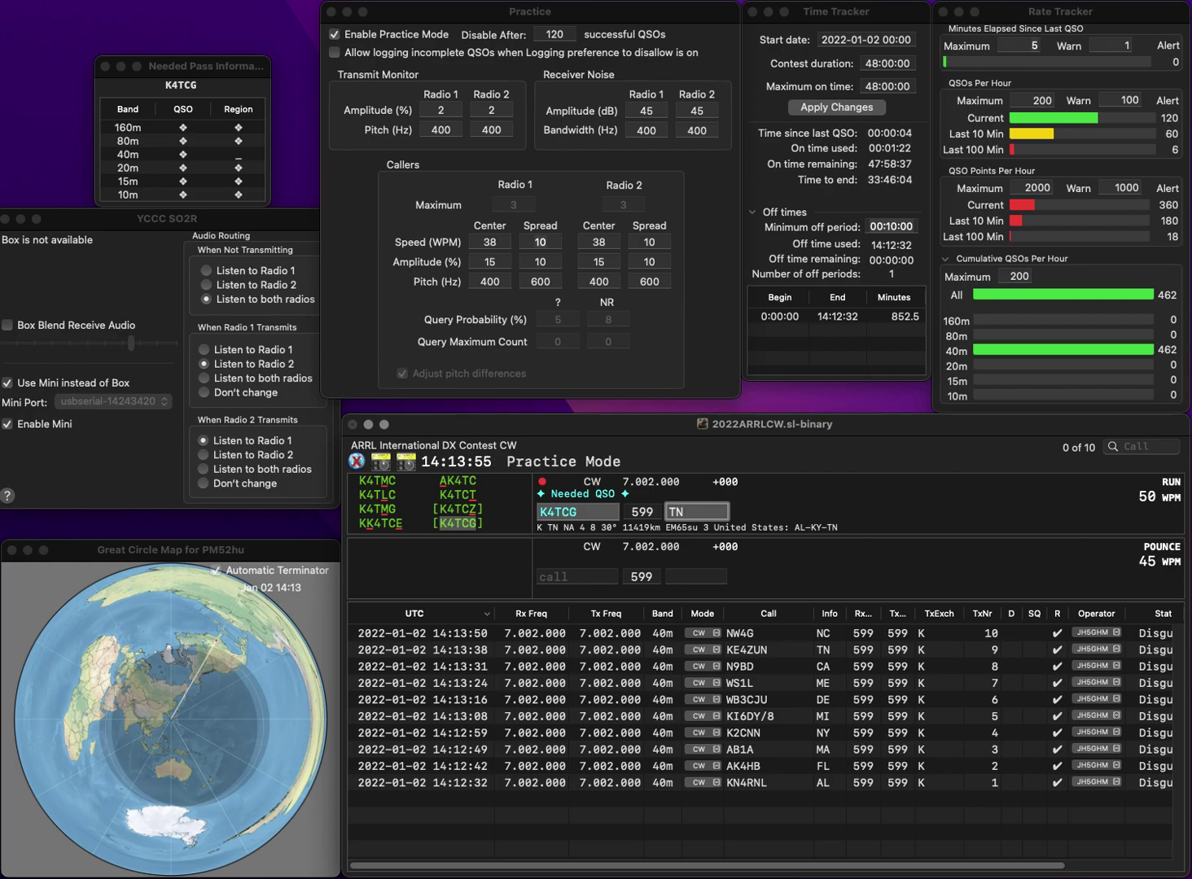
pyautogui.press('Return')
# Log a run contact with AG4CC using received exchange NC
pyautogui.write('AG4CC')
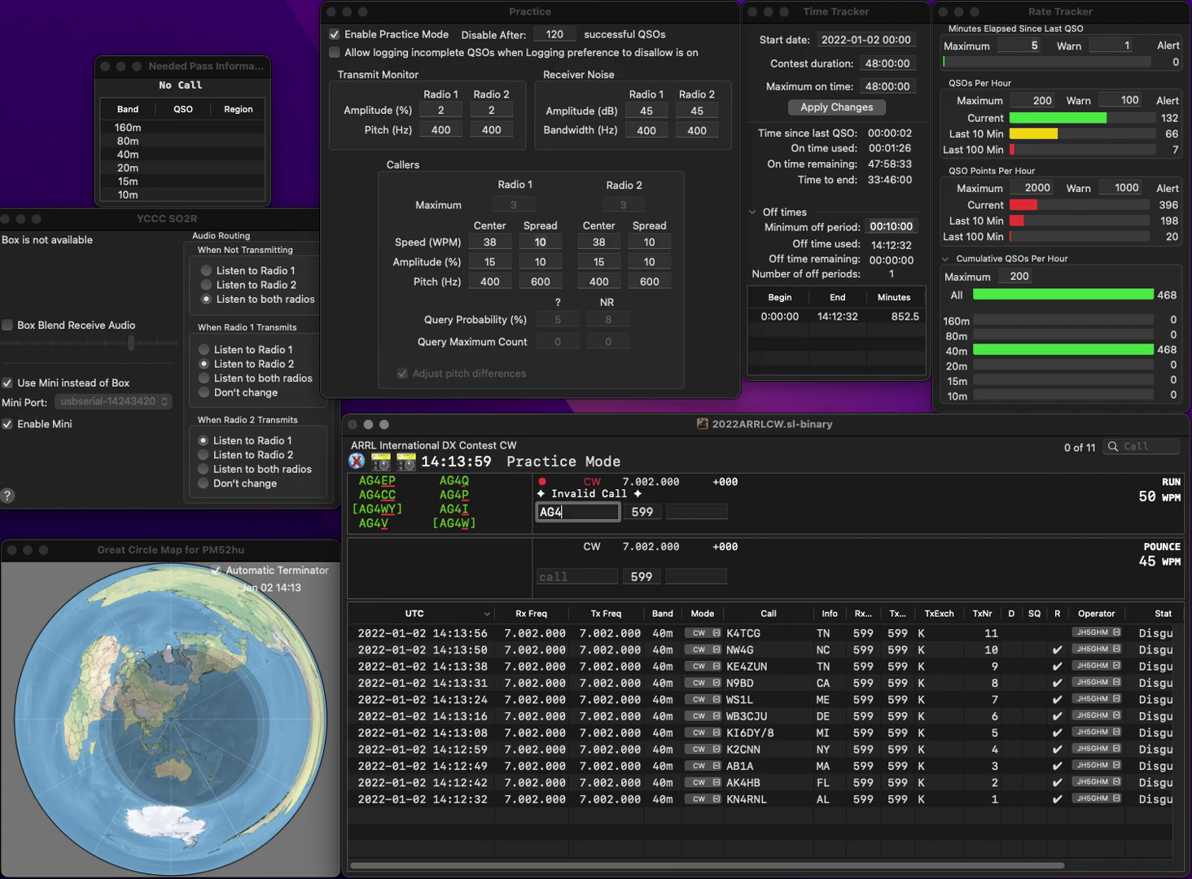
pyautogui.press('space')
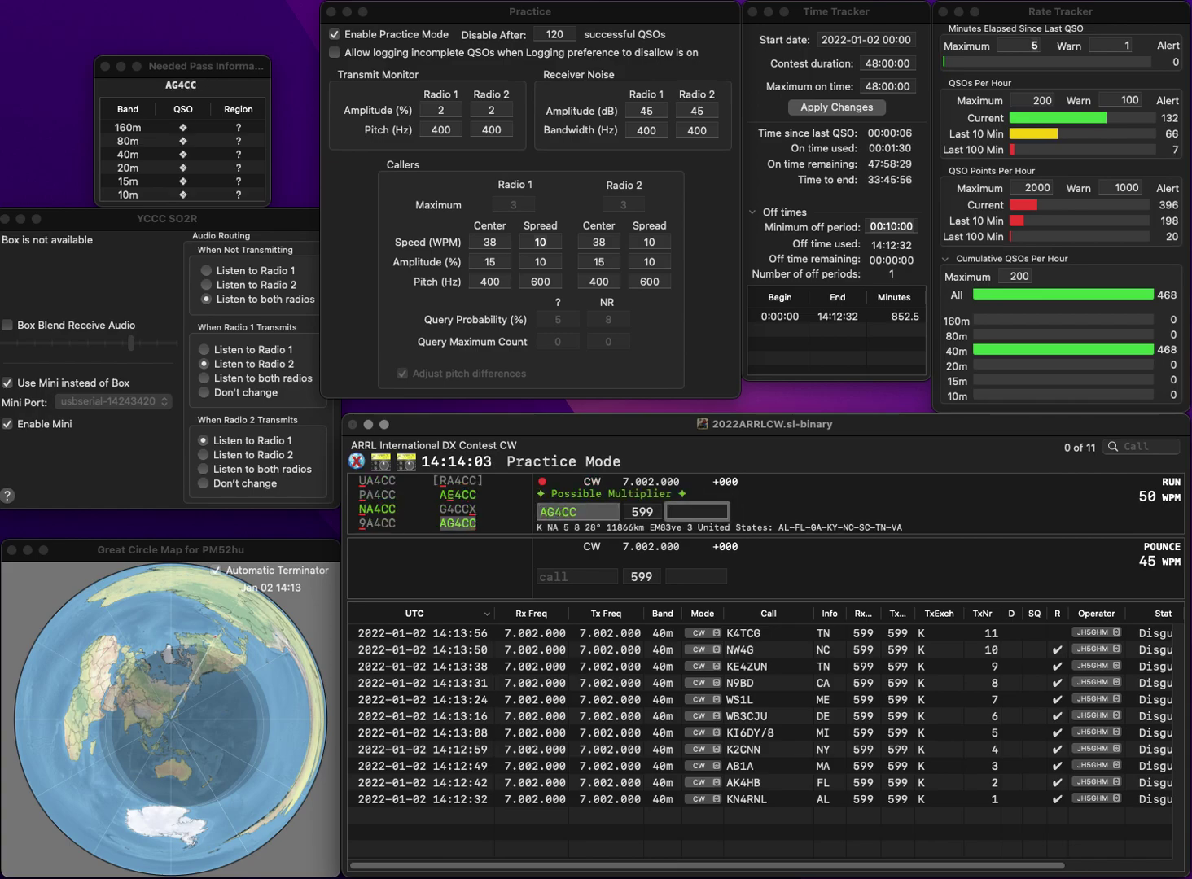
pyautogui.write('nc')
pyautogui.press('Return')
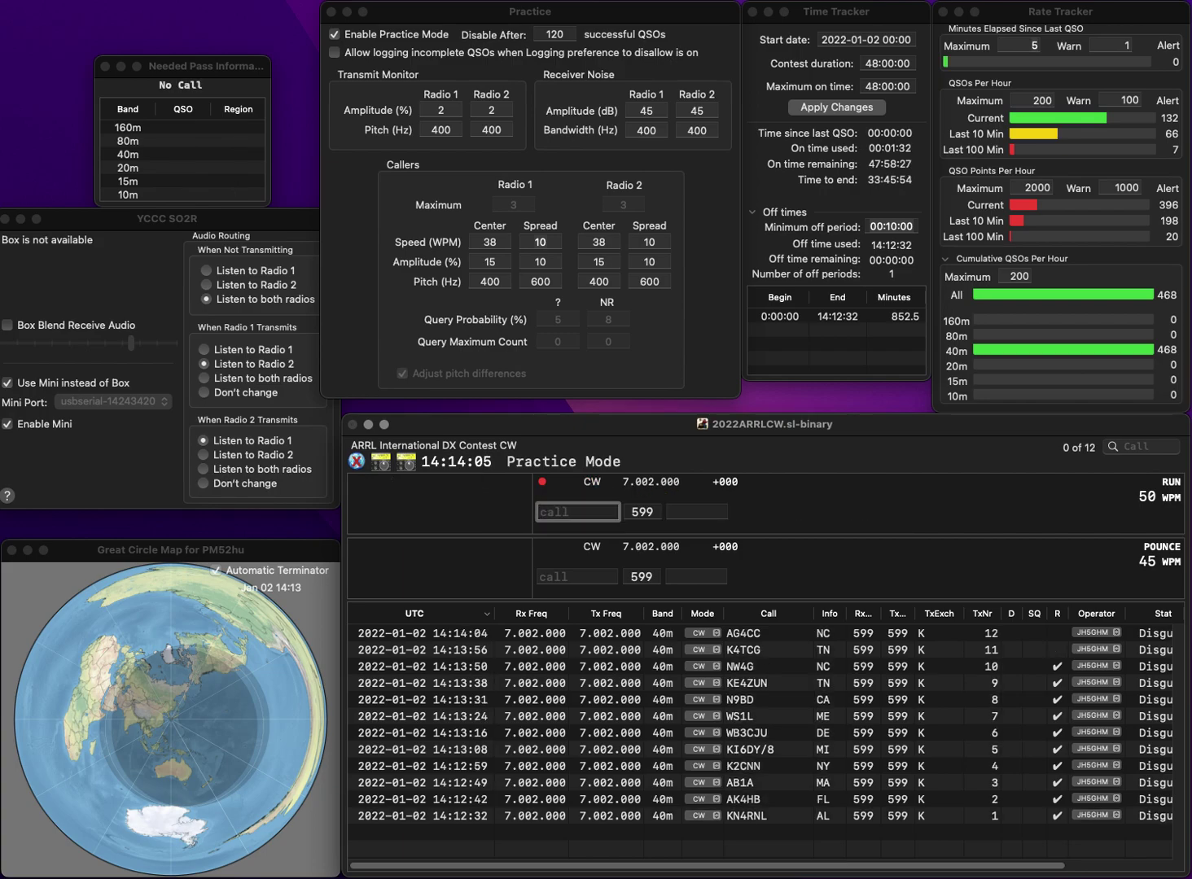
# Enter the partial call 2K, complete it with the prefix as NV2K, and log the contact with exchange NY
pyautogui.write('2k')
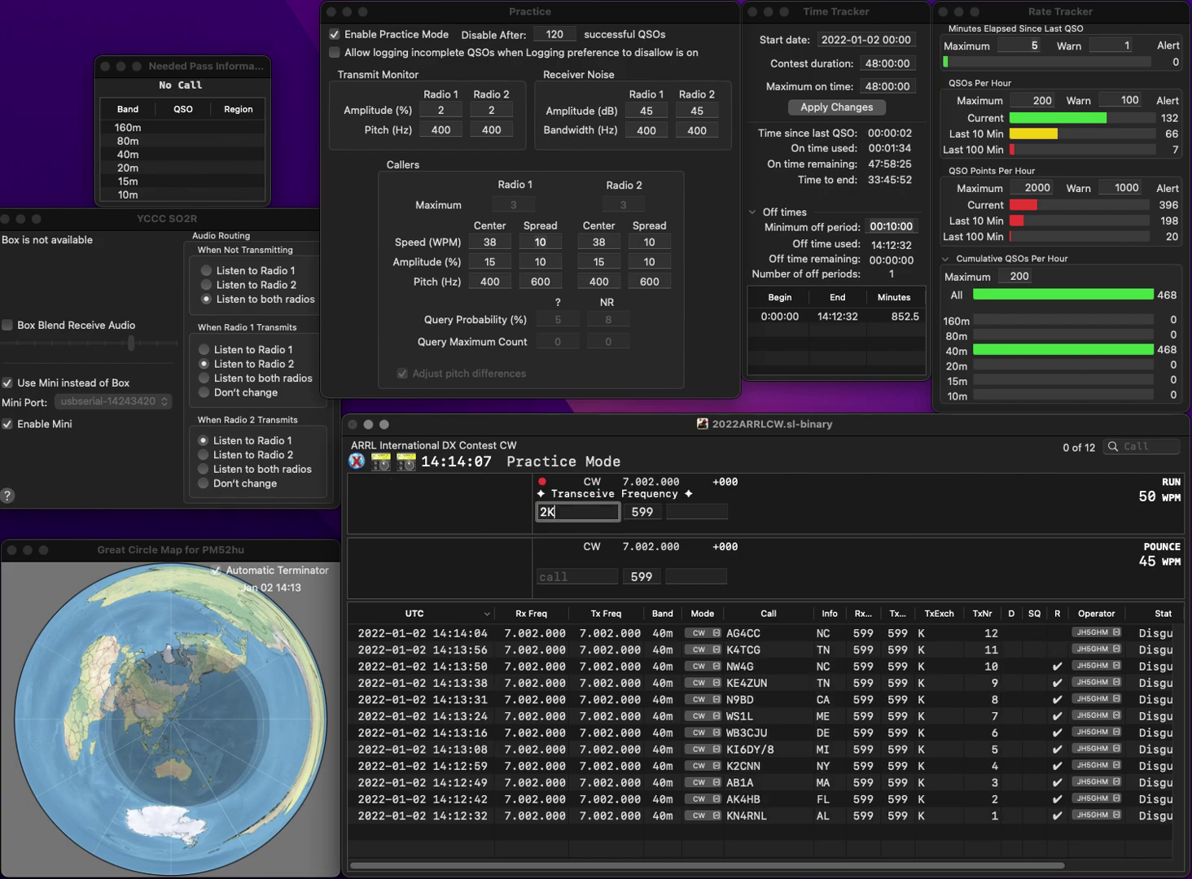
pyautogui.press('Home')
pyautogui.write('nv')
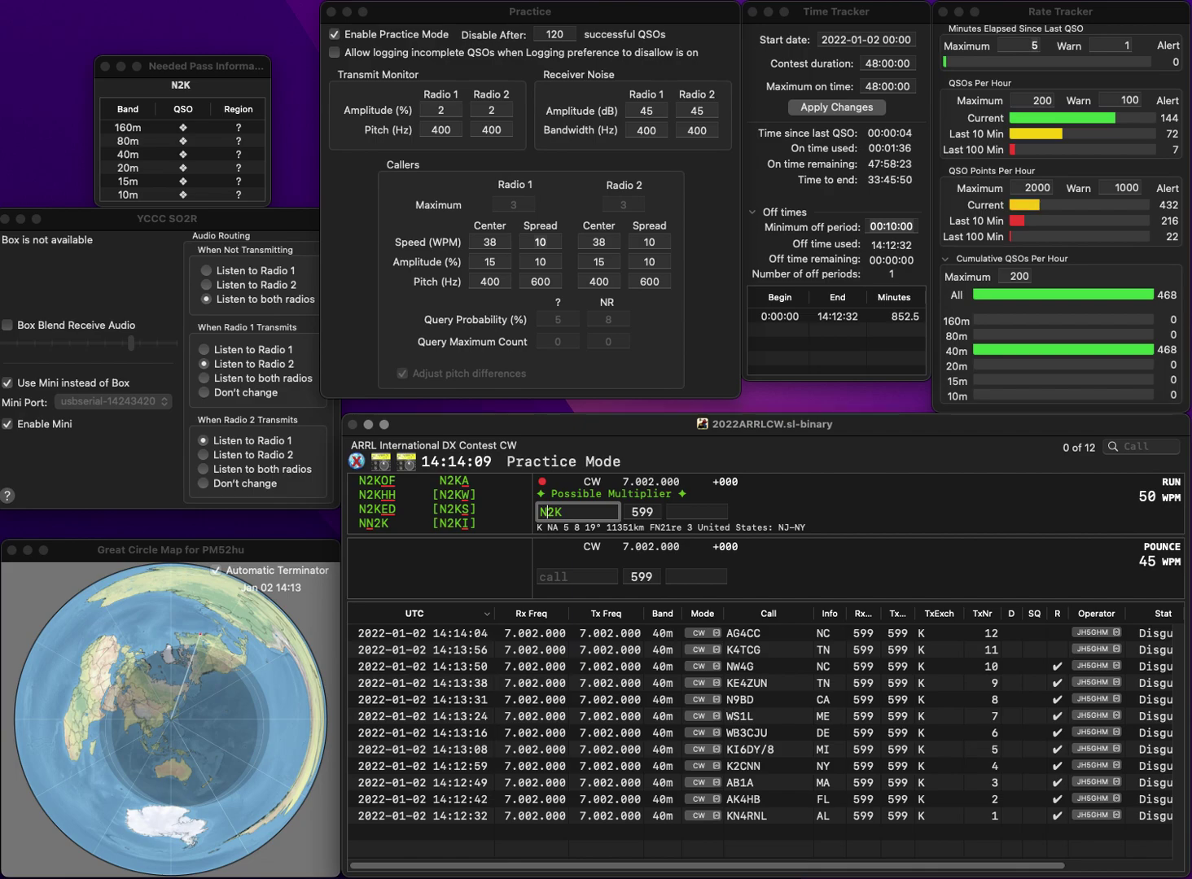
pyautogui.press('Tab')
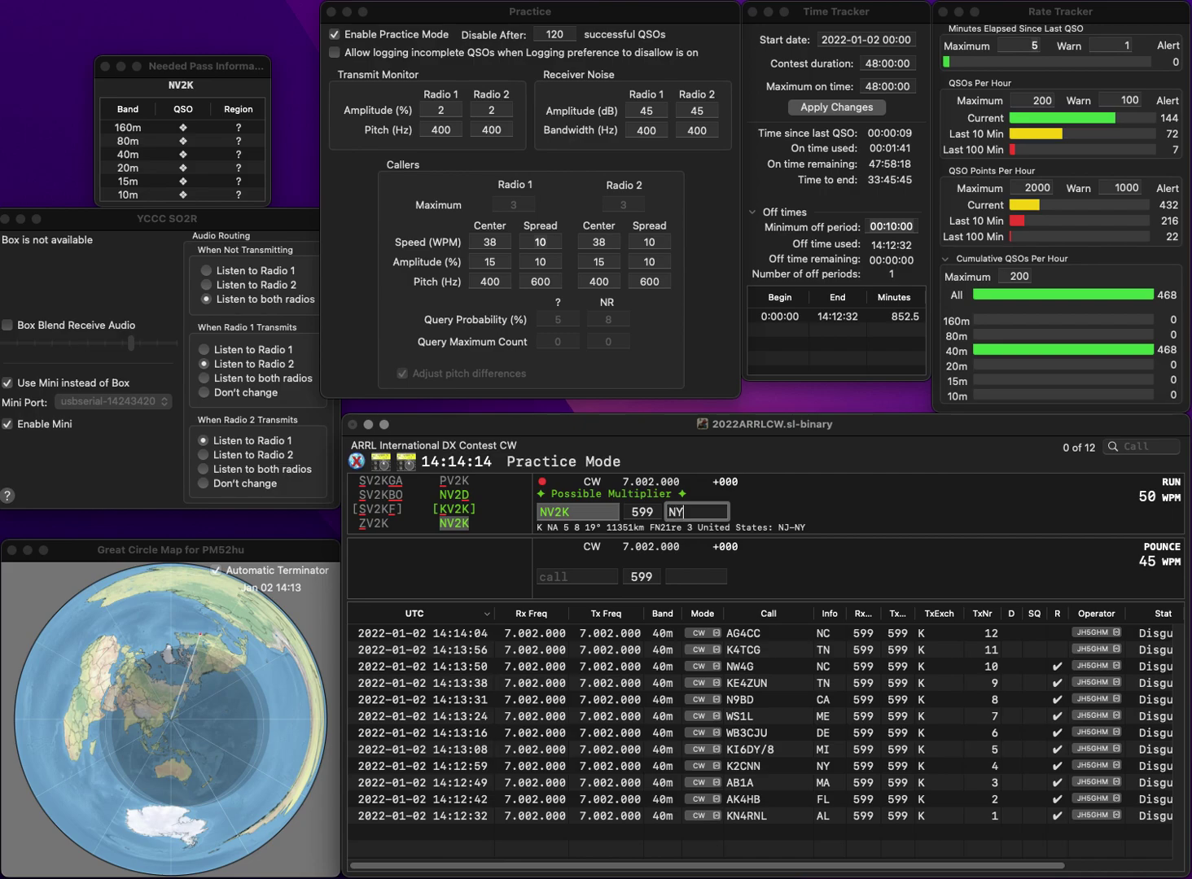
pyautogui.press('Return')
pyautogui.write('W9')
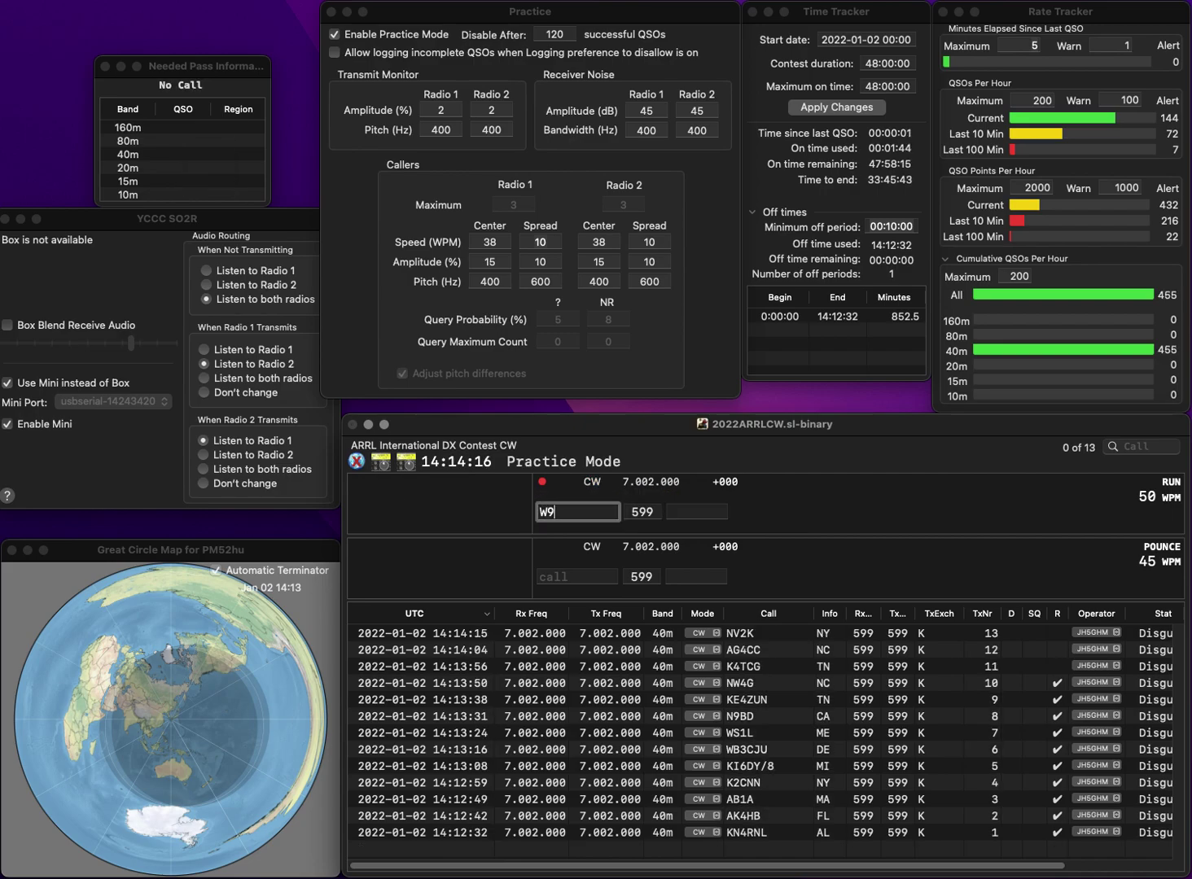
pyautogui.write('UD')
pyautogui.press('space')
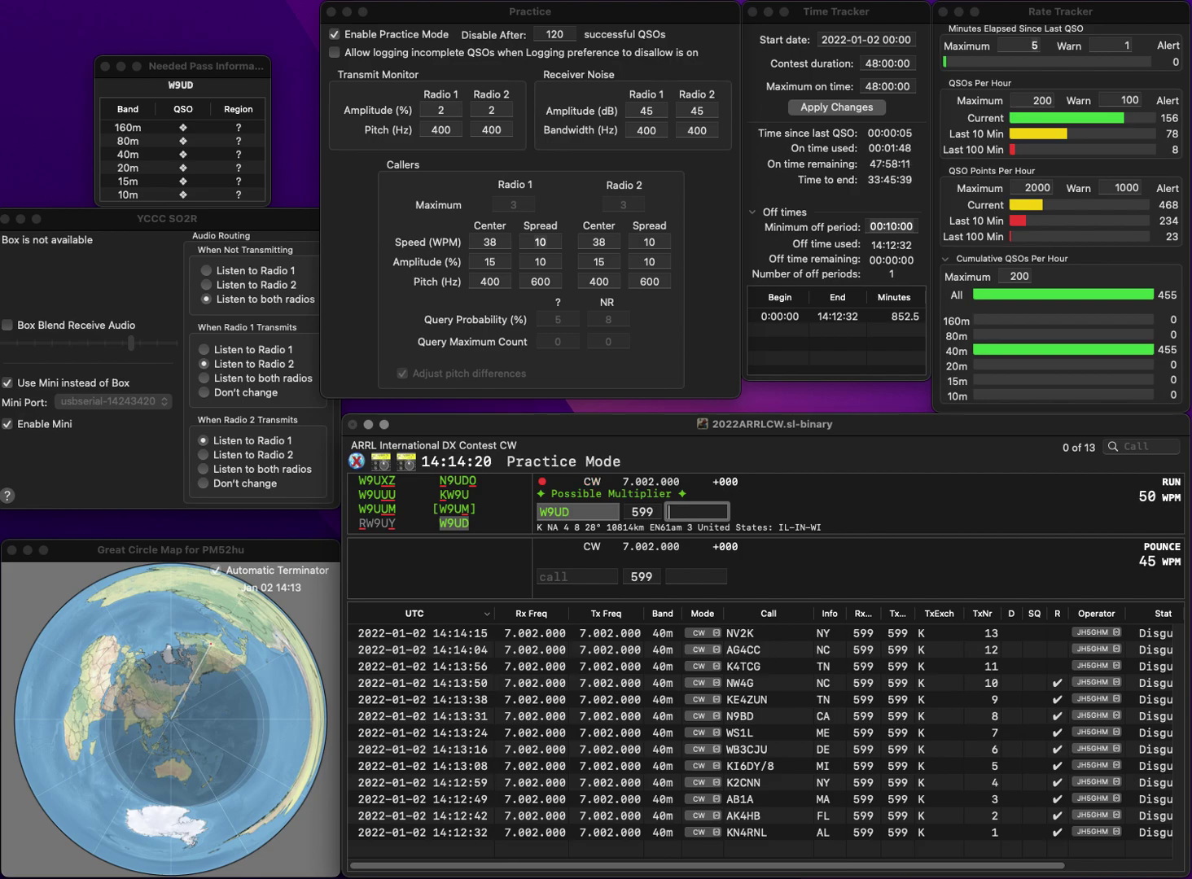
pyautogui.write('I')
pyautogui.press('Return')
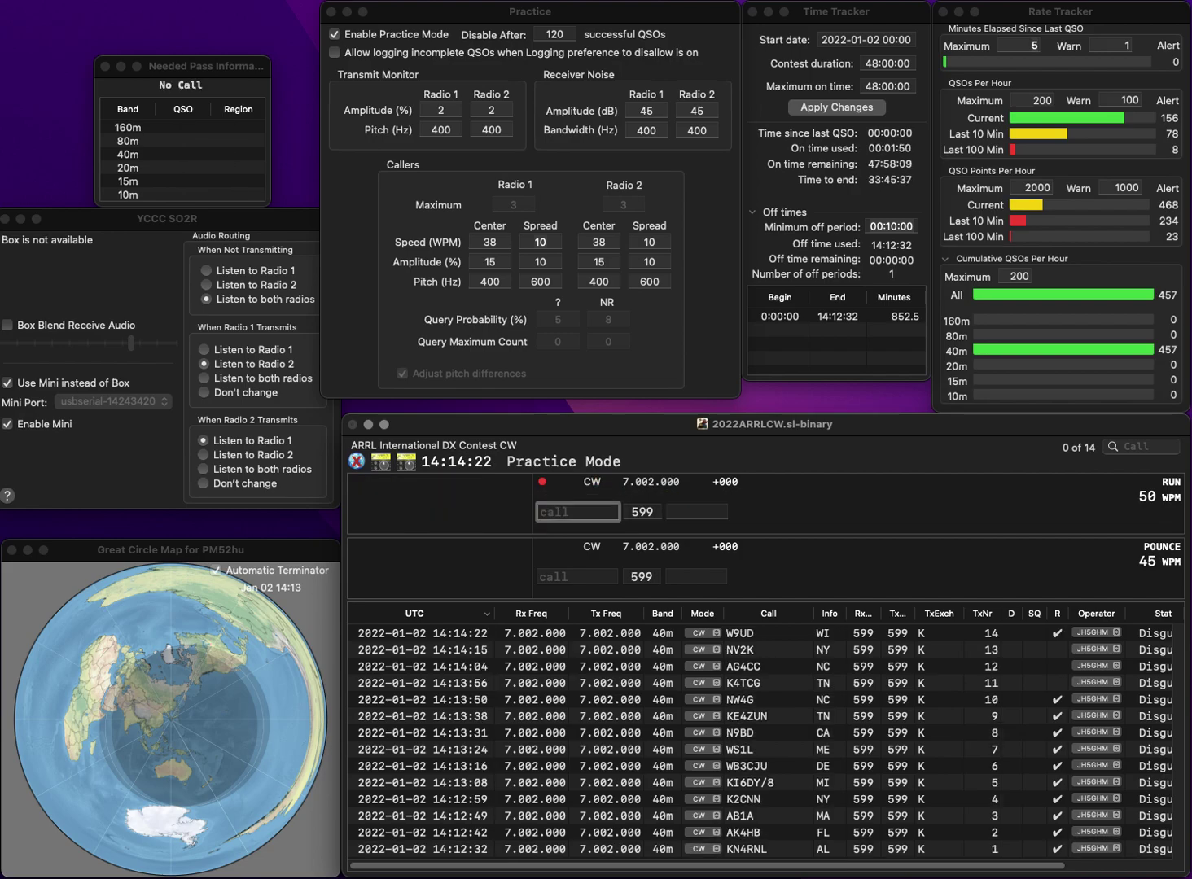
# Log a run contact with NZ2X using received exchange NY
pyautogui.write('N7')
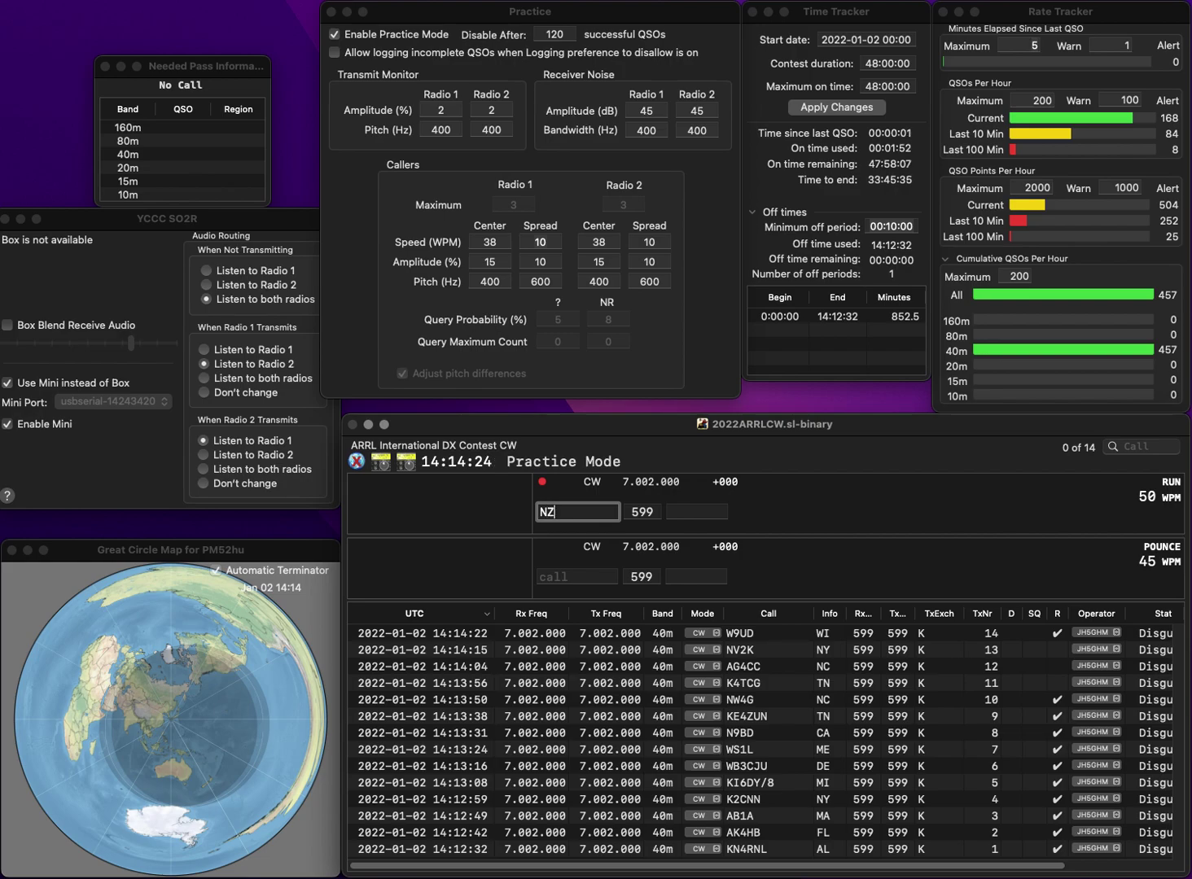
pyautogui.write('2X')
pyautogui.press('Tab')
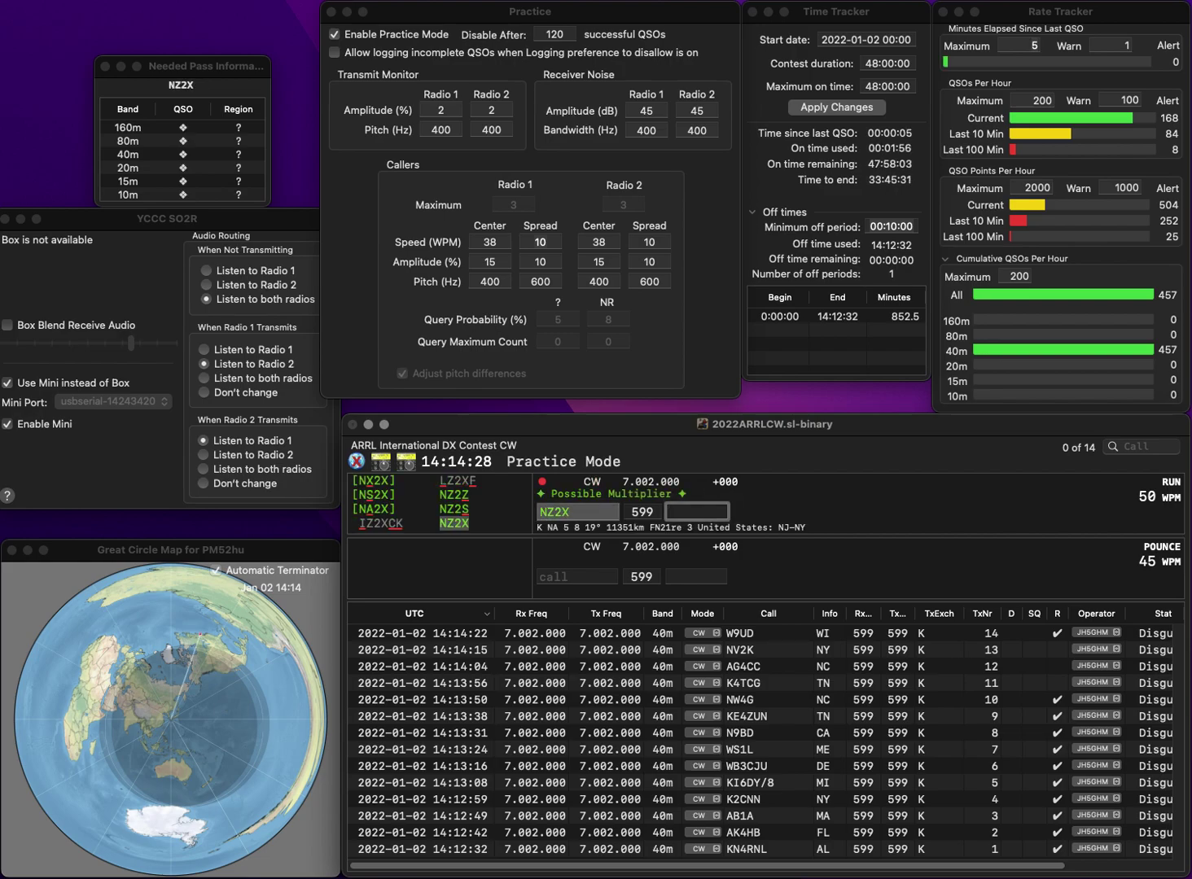
pyautogui.write('Y')
pyautogui.press('Return')
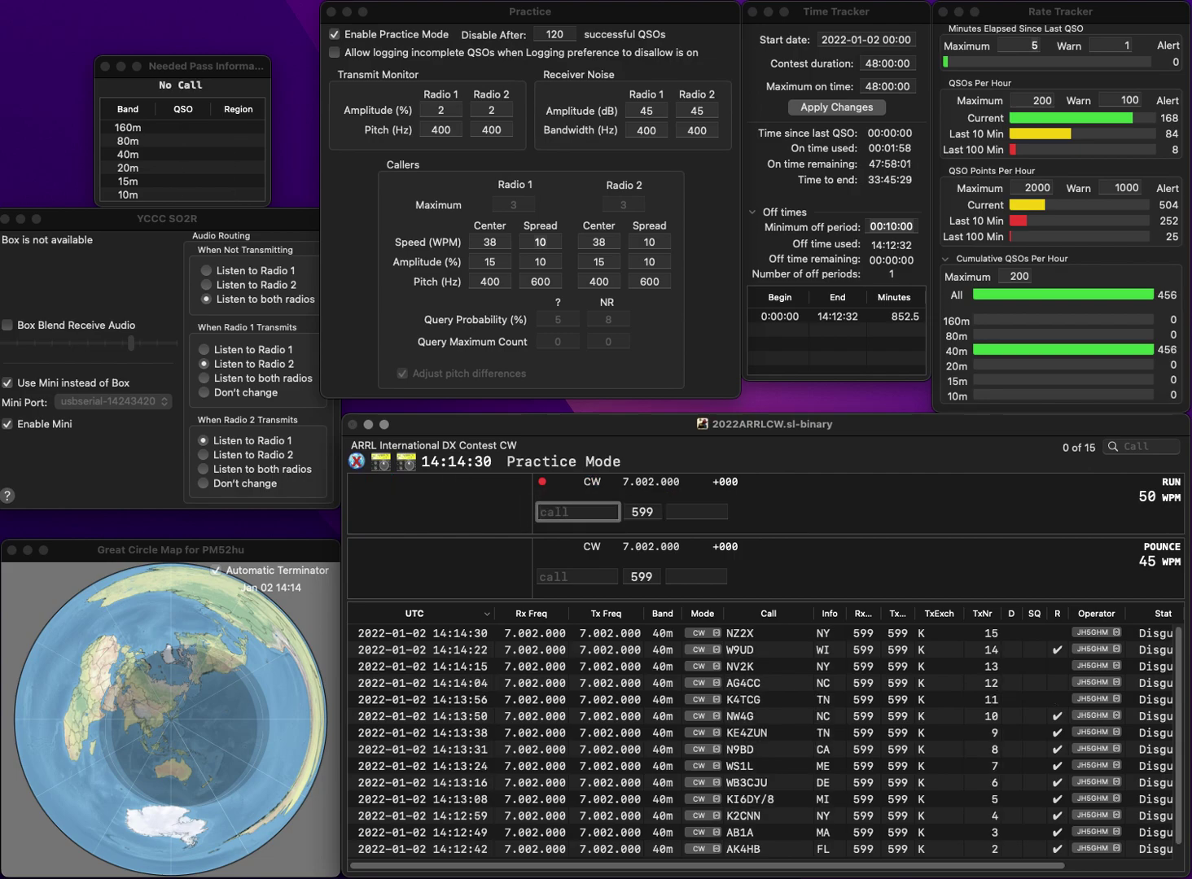
pyautogui.write('KB4')
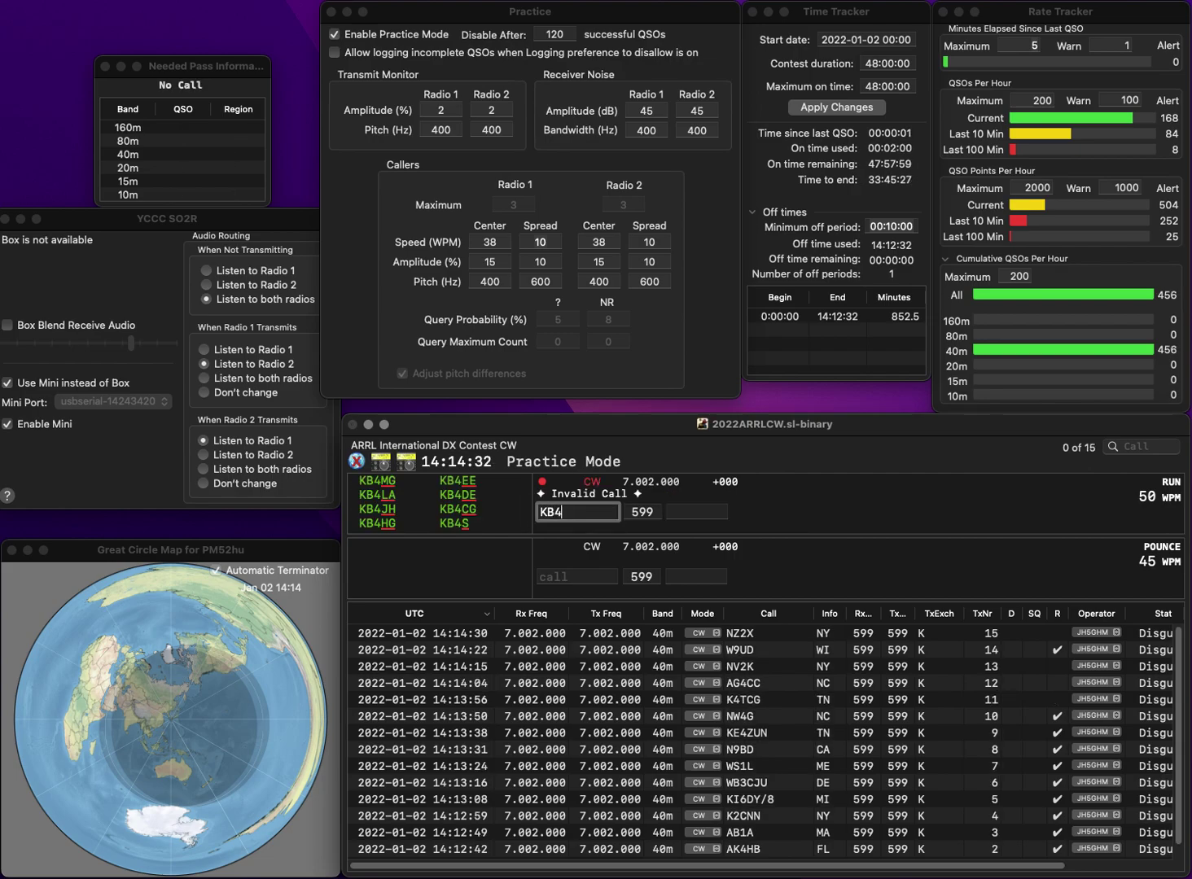
pyautogui.write('PYP')
pyautogui.press('Return')
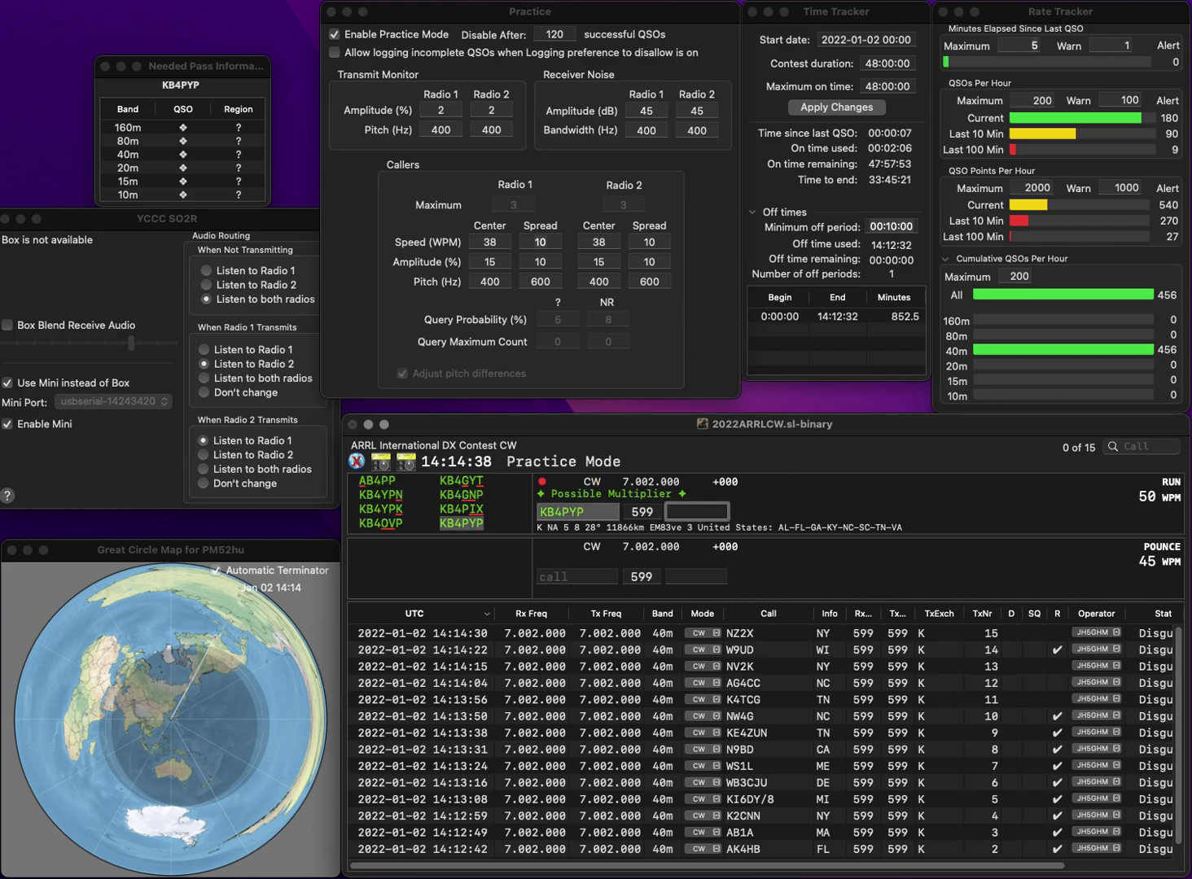
pyautogui.press('Return')
pyautogui.write('WB4OQL')
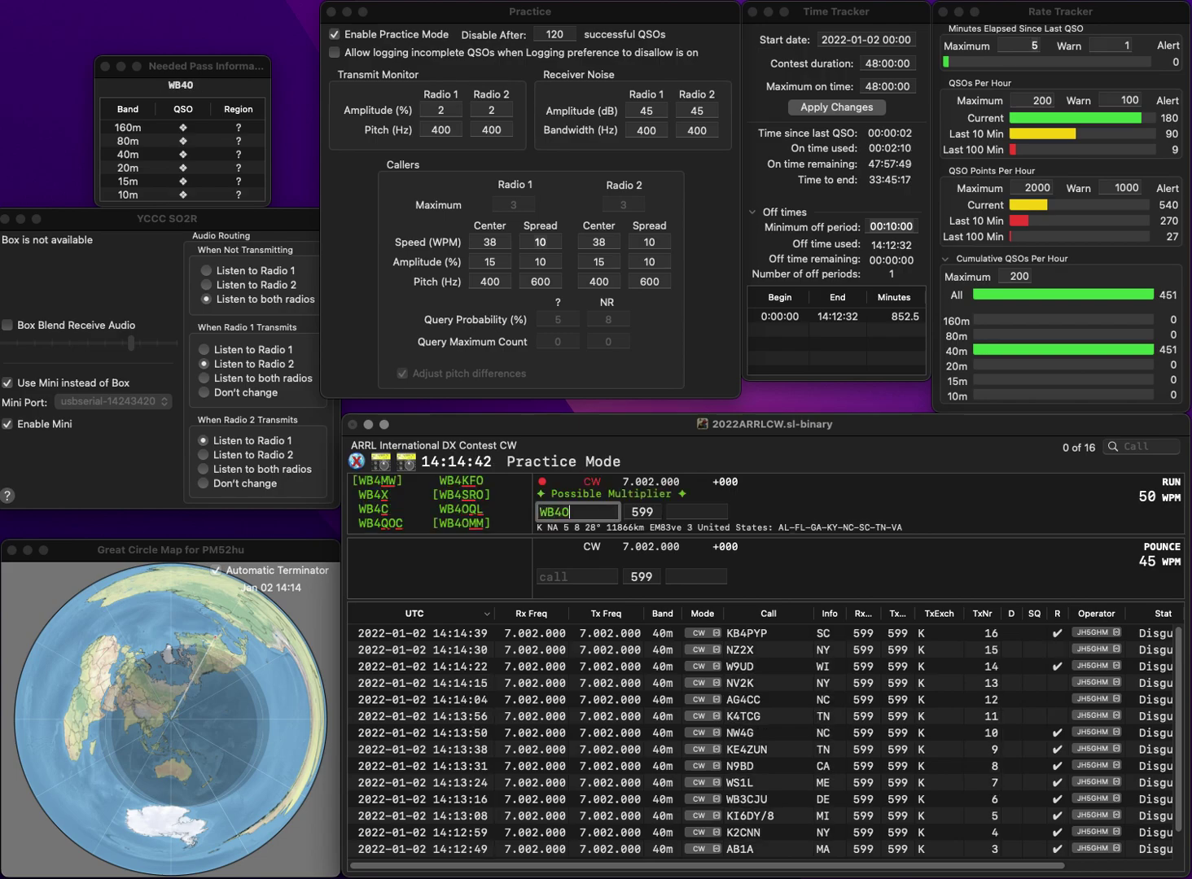
pyautogui.press('space')
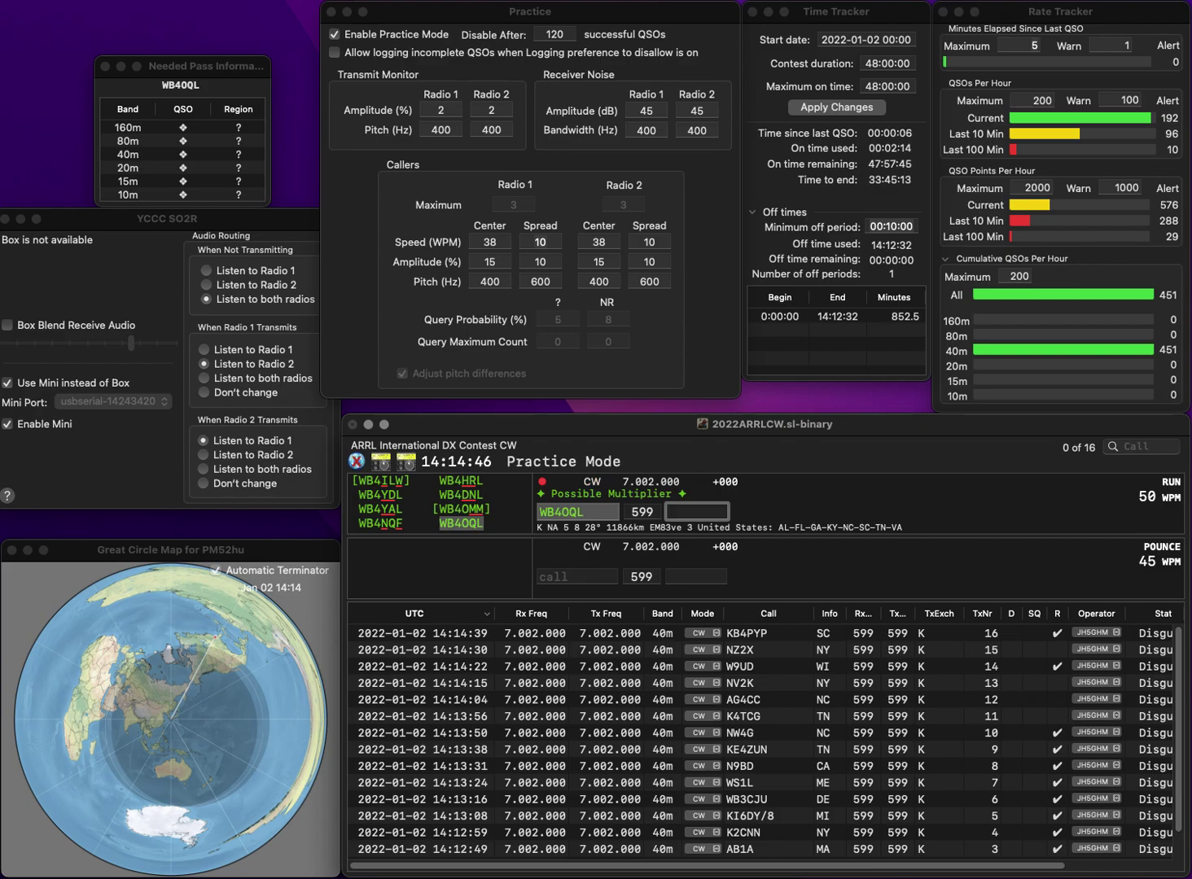
pyautogui.press('Return')
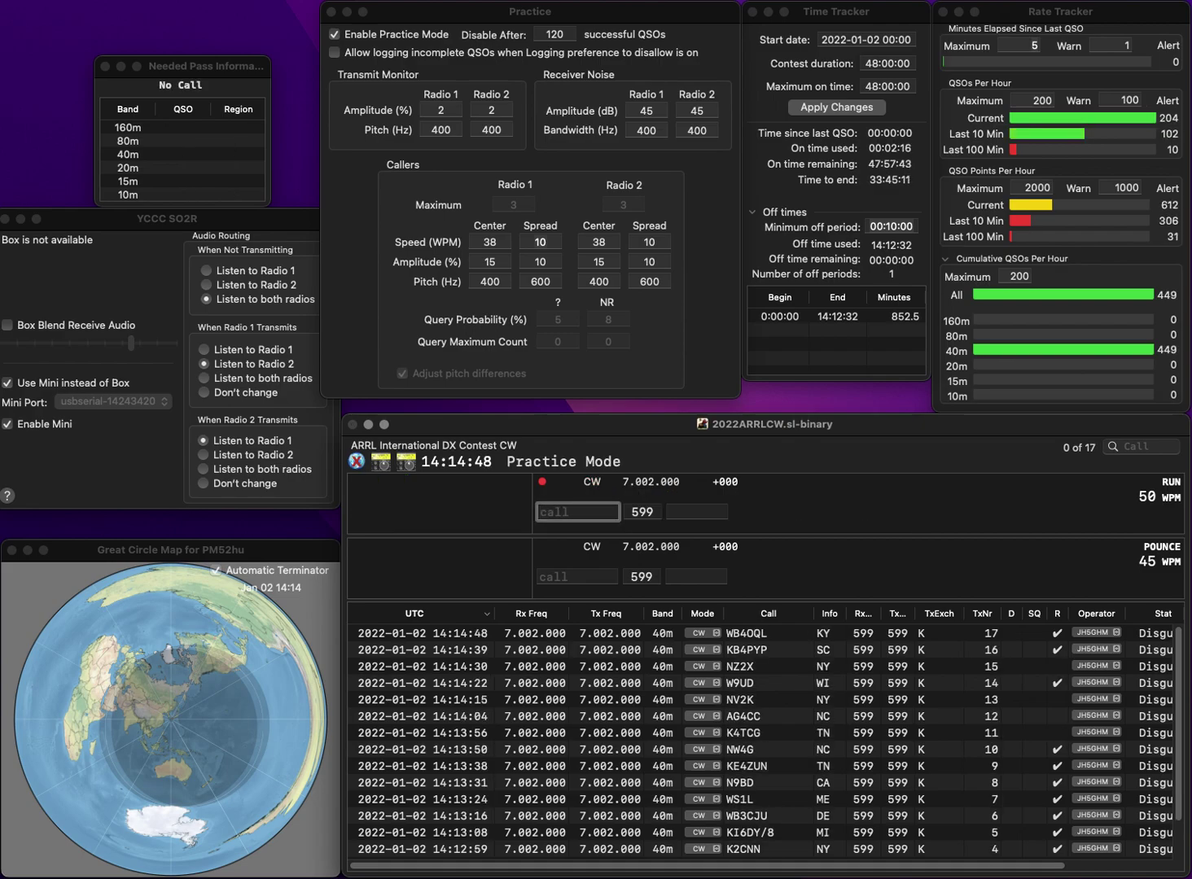
# Log a run contact with AA5JF using received exchange GA
pyautogui.write('AA5JF')
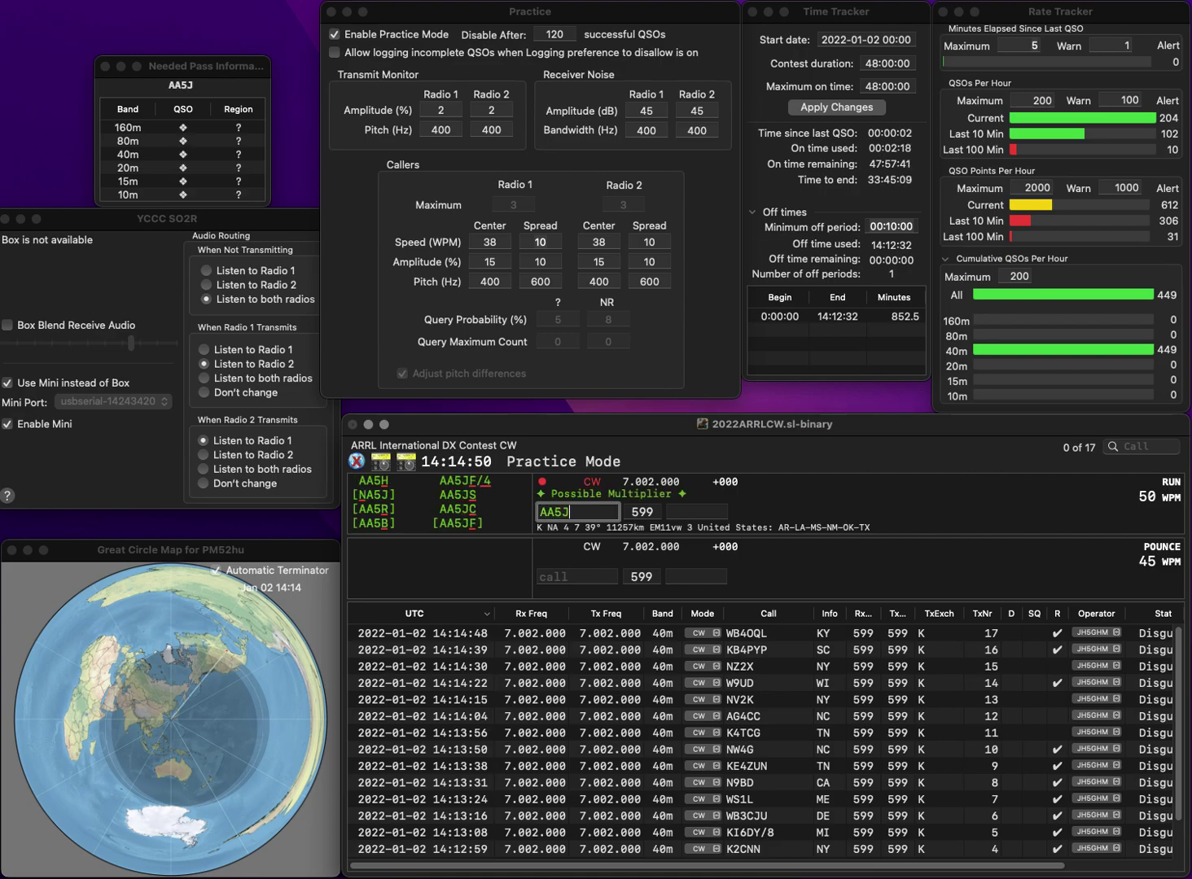
pyautogui.press('space')
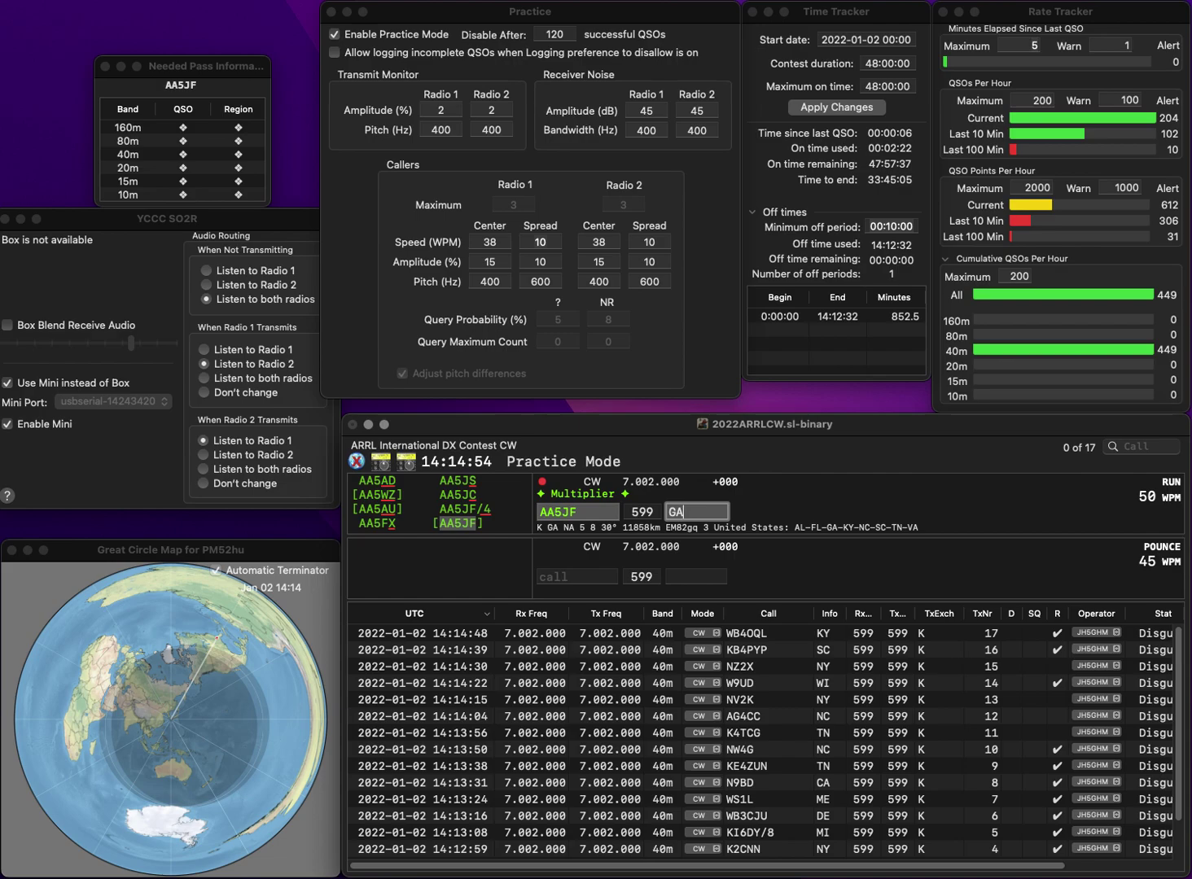
pyautogui.press('Return')
pyautogui.write('K1BG')
pyautogui.press('space')
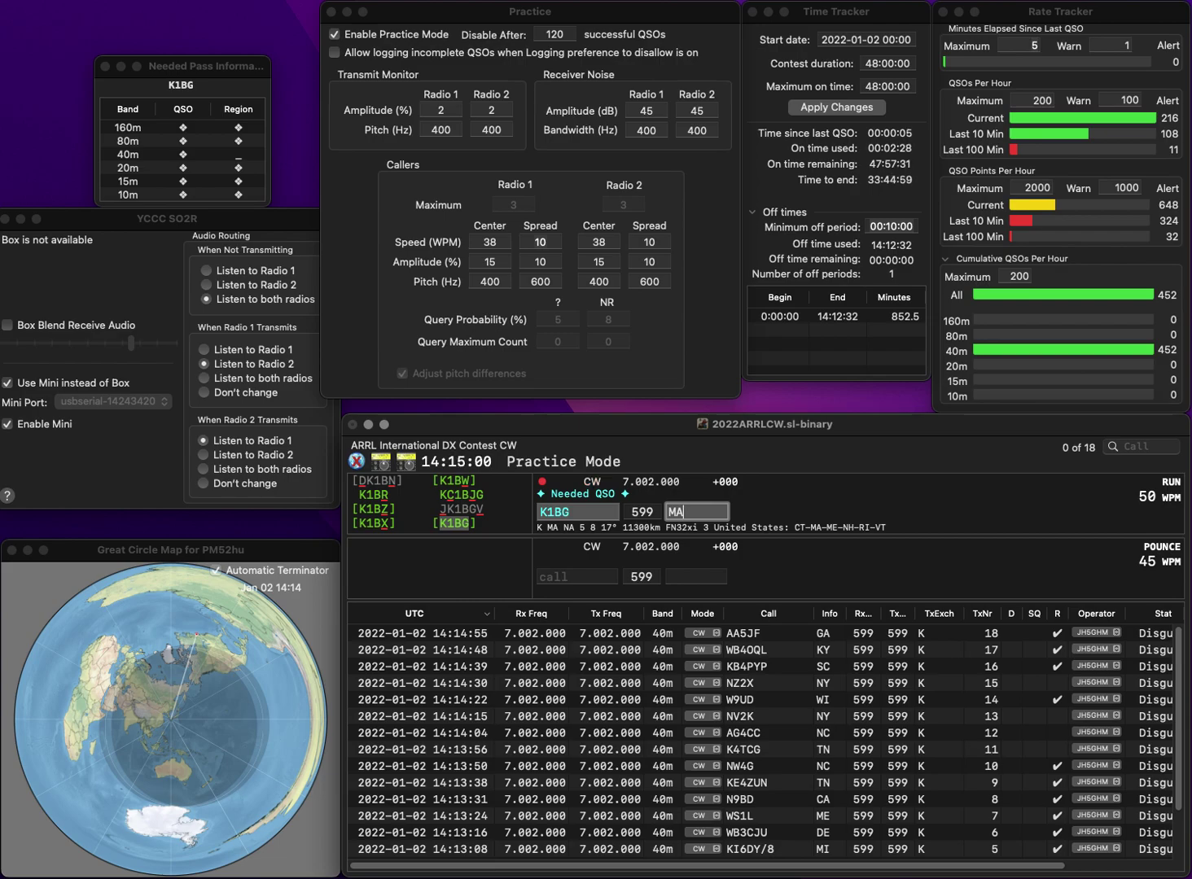
pyautogui.press('Return')
pyautogui.write('WB0M')
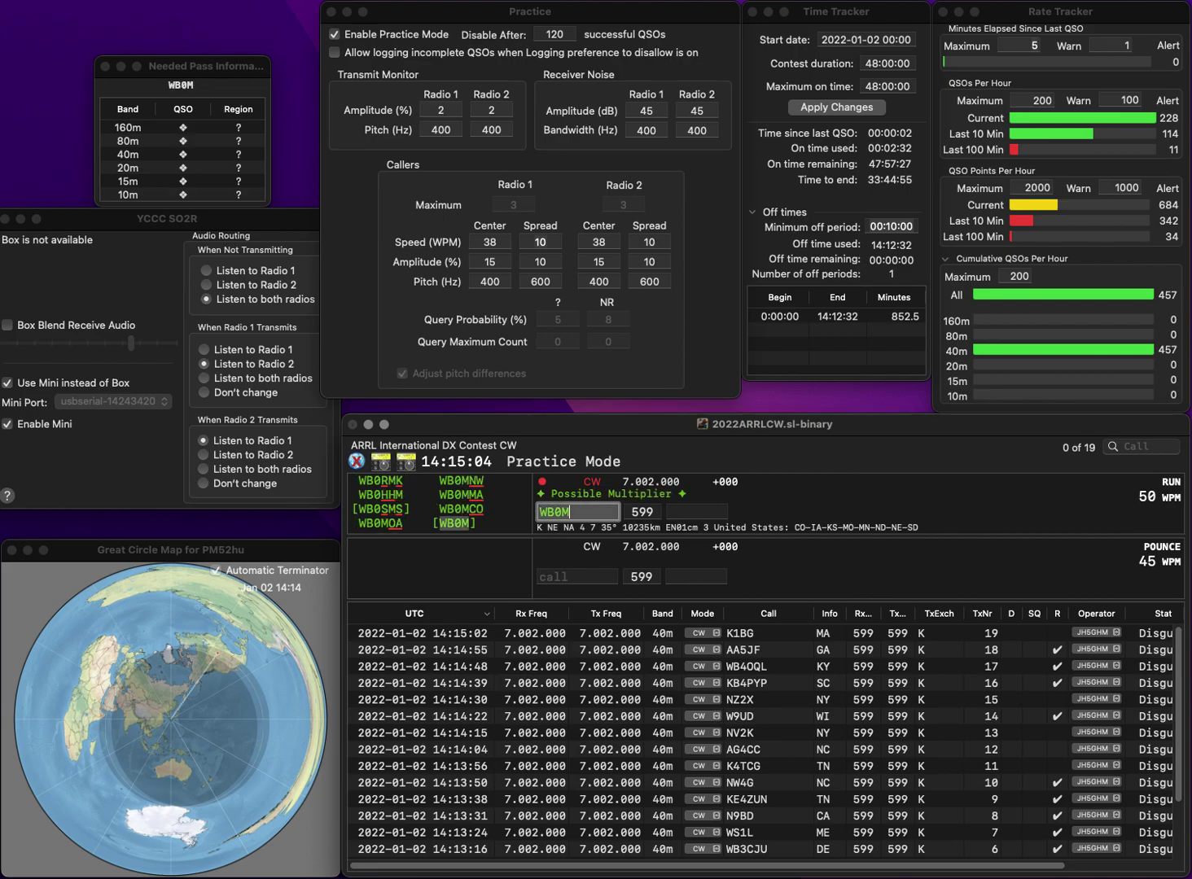
pyautogui.write('CO')
pyautogui.press('Return')
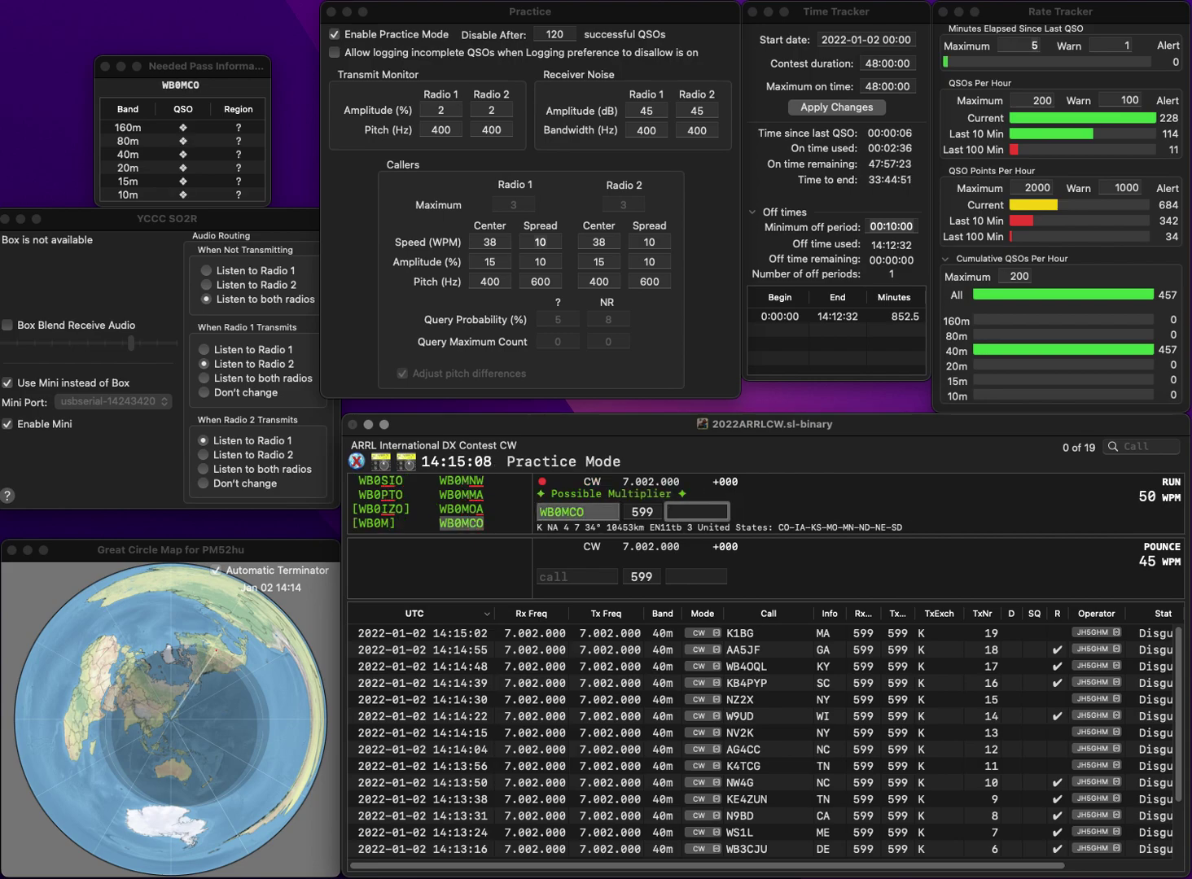
pyautogui.write('IA')
pyautogui.press('Return')
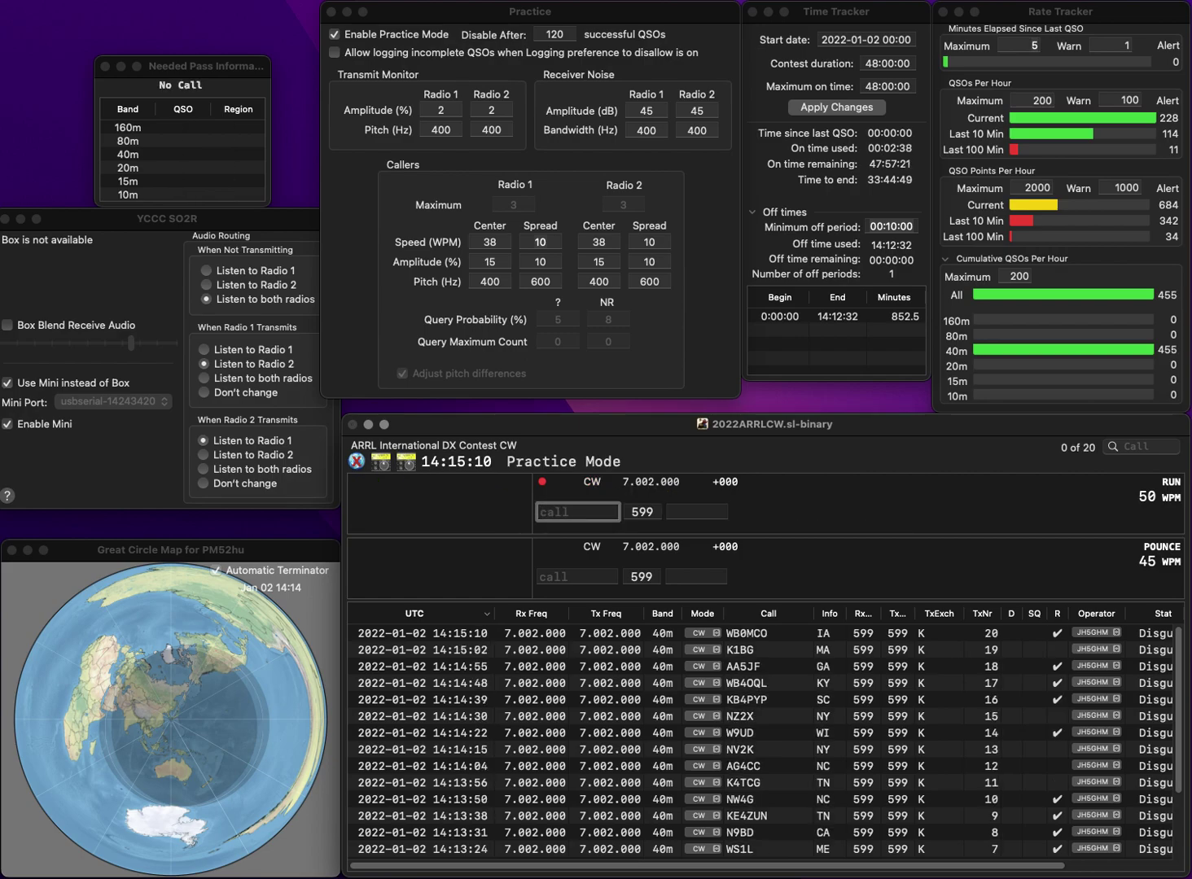
pyautogui.write('K5DMC')
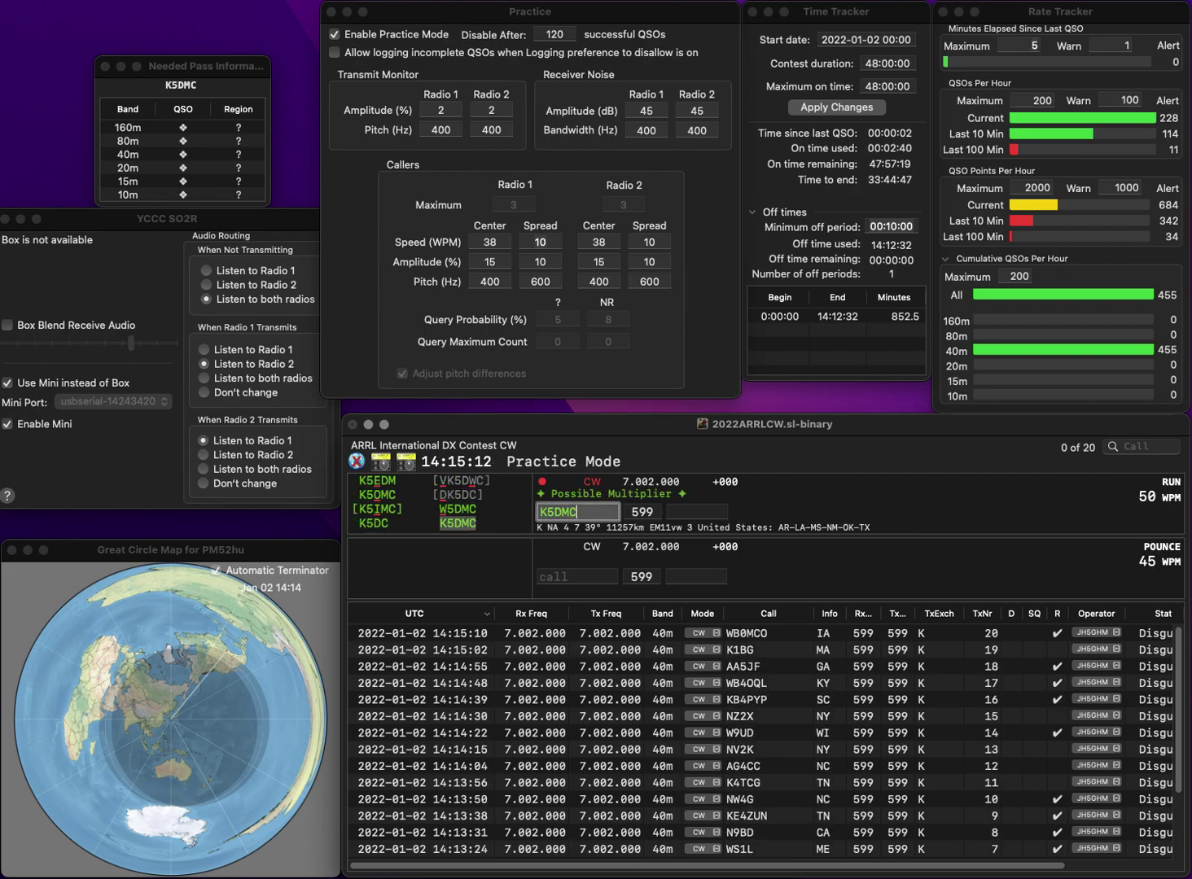
pyautogui.press('Return')
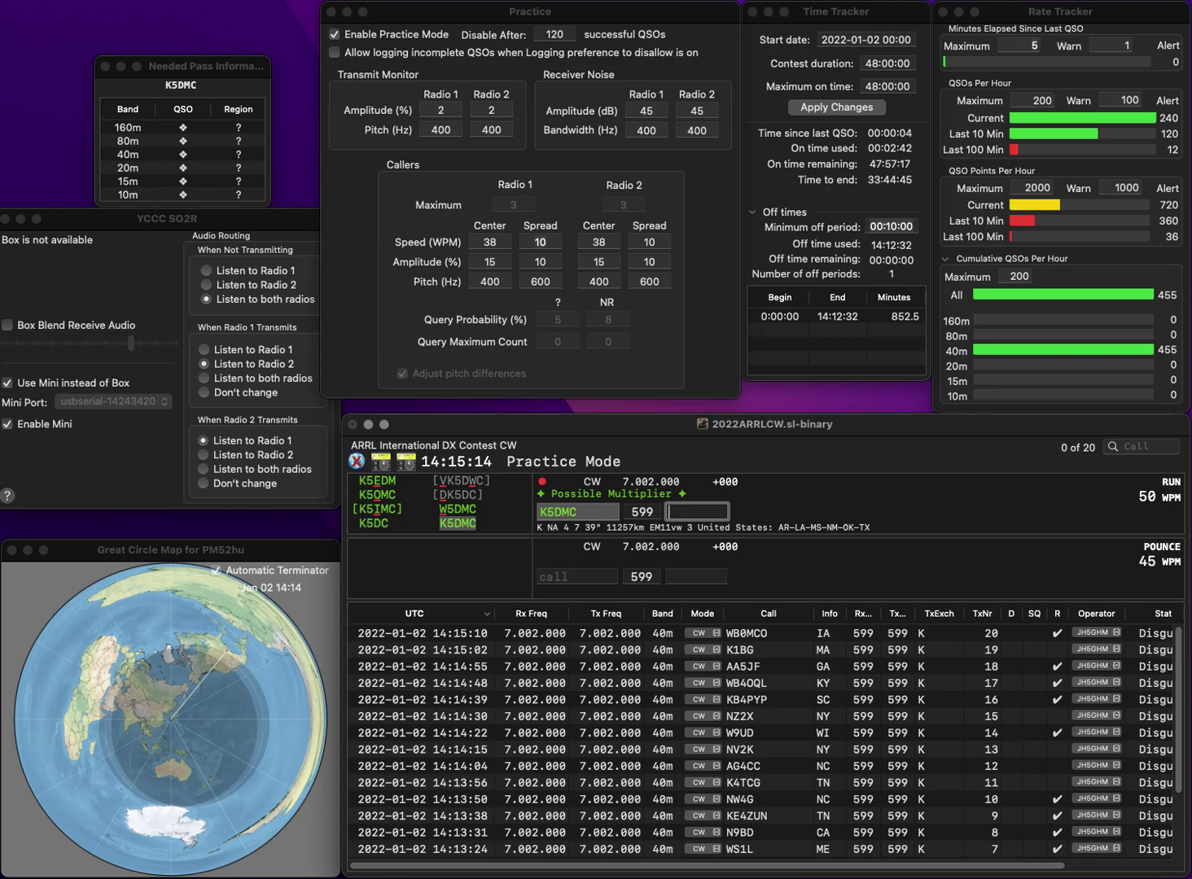
pyautogui.write('TX')
pyautogui.press('Return')
pyautogui.write('NW7US')
pyautogui.press('space')
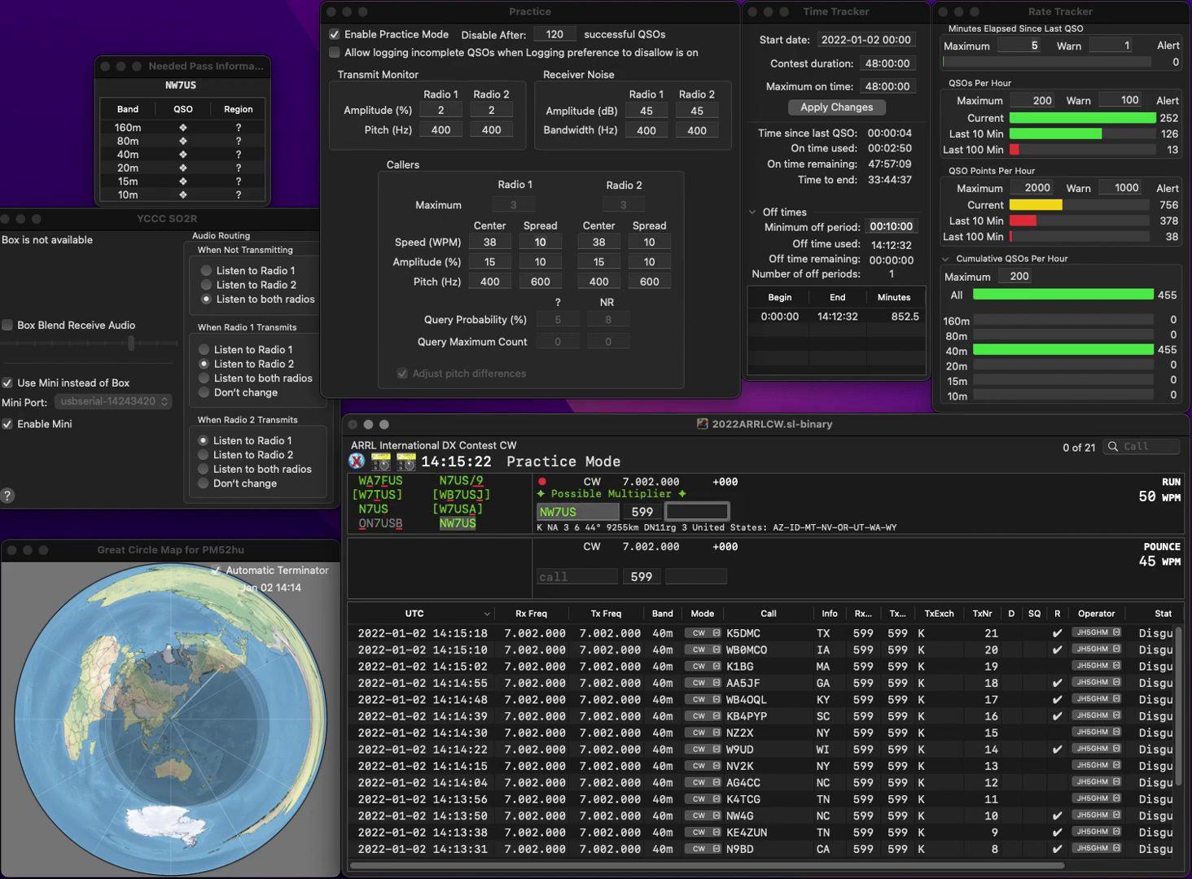
pyautogui.write('WA')
pyautogui.press('Return')
# Enter the call K4QB, insert the missing letter to make it K4QZB, and log the contact with exchange NC
pyautogui.write('K4QB')
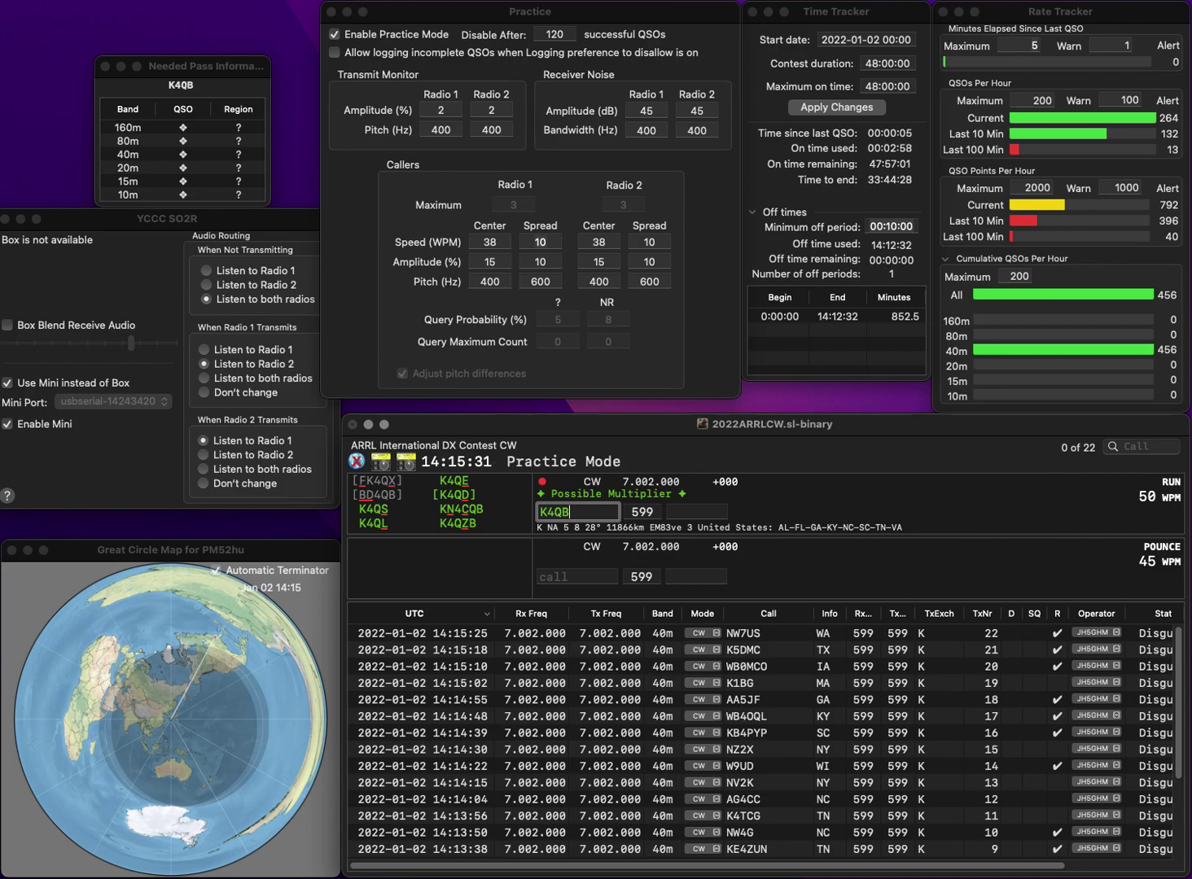
pyautogui.press('Left')
pyautogui.write('Z')
pyautogui.press('space')
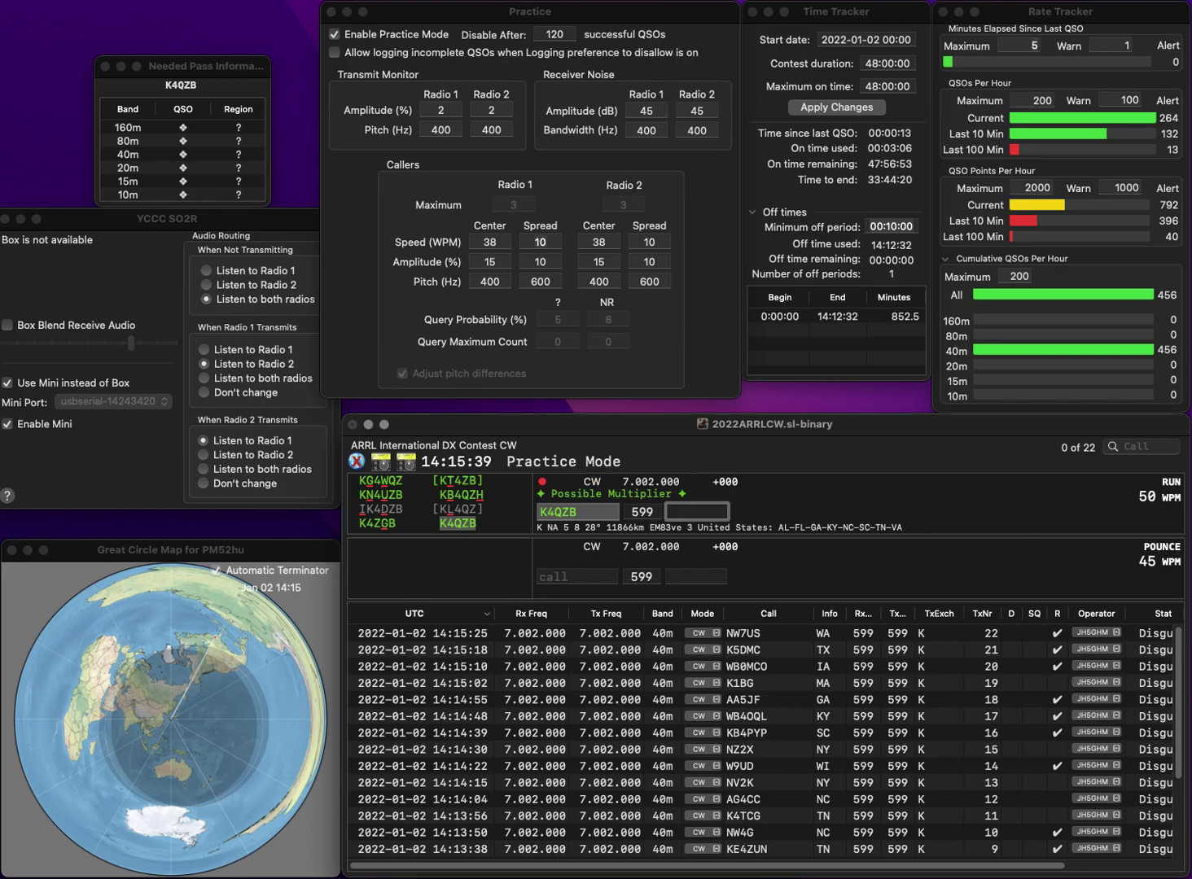
pyautogui.write('NC')
pyautogui.press('Return')
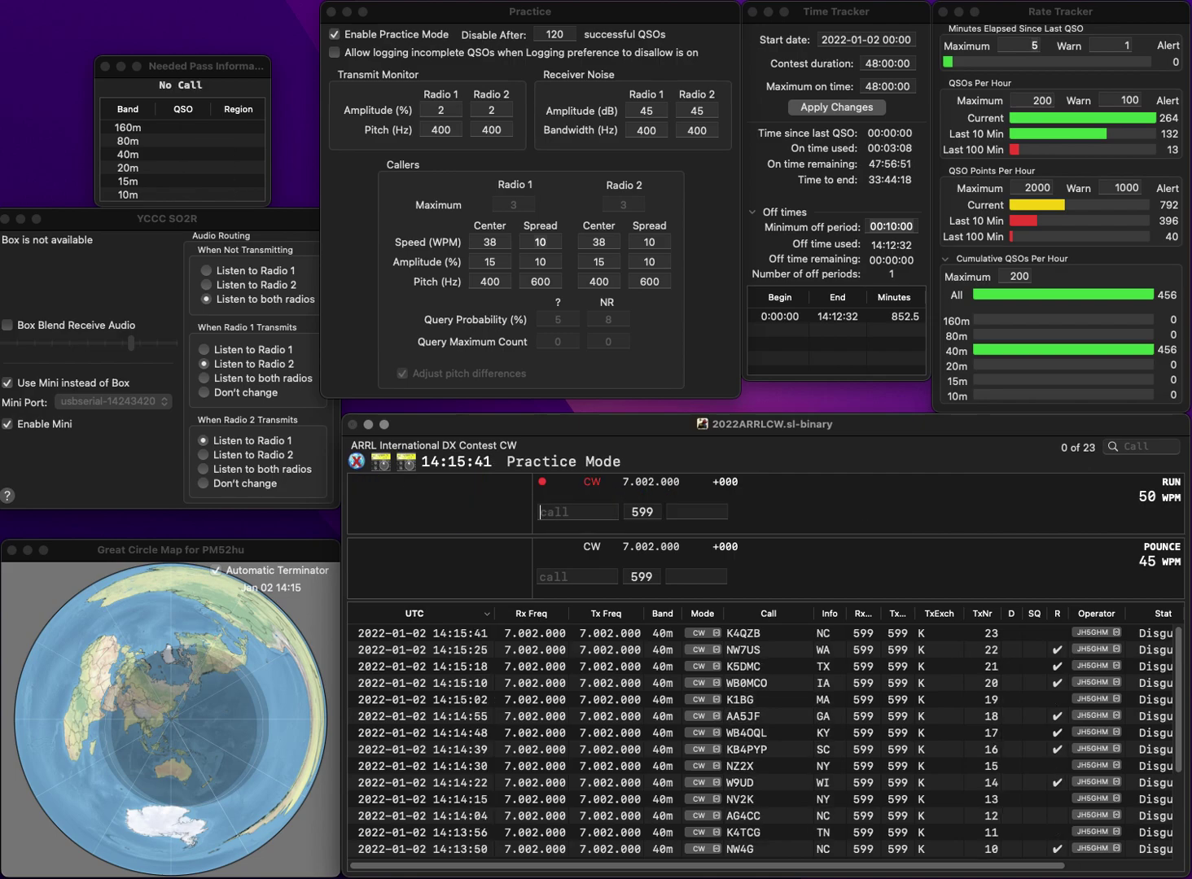
# Log a run contact with WA2CHV using received exchange NJ
pyautogui.write('WA2CHV')
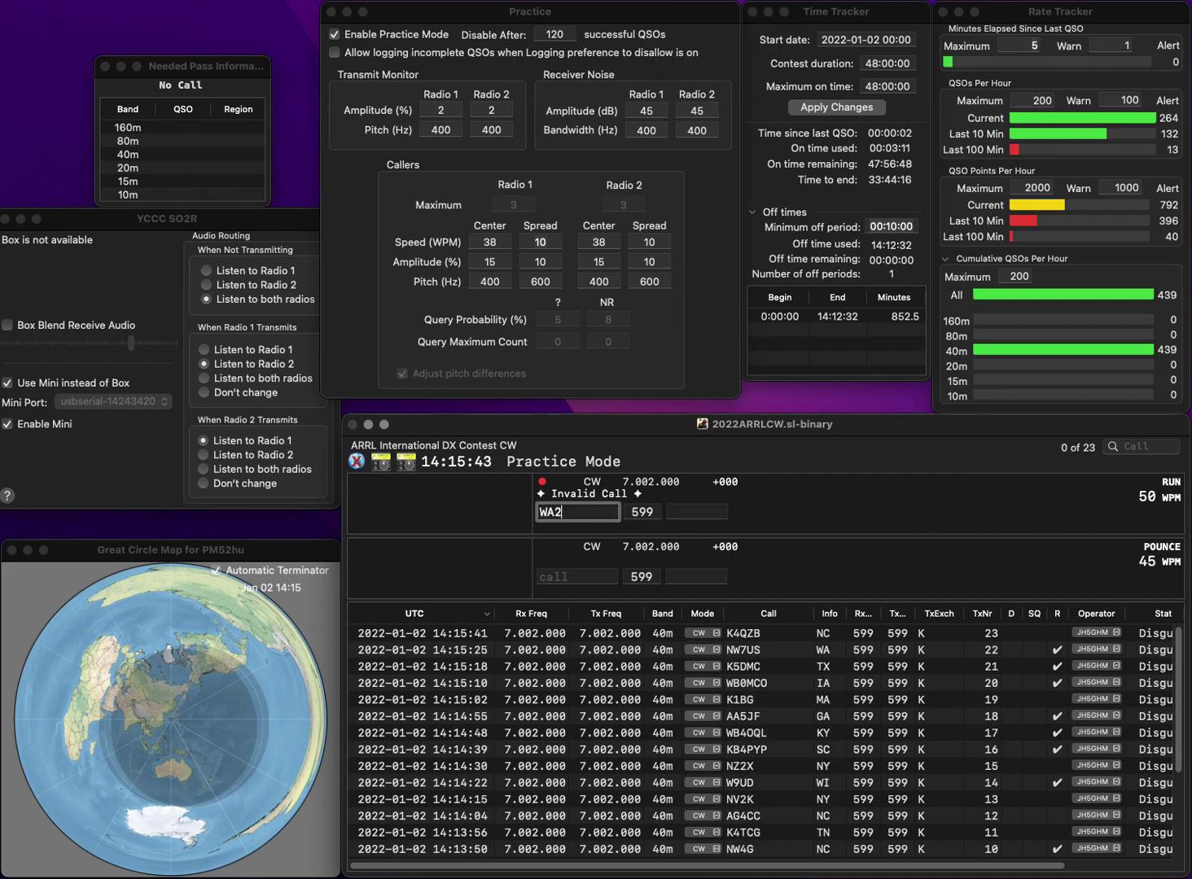
pyautogui.press('Return')
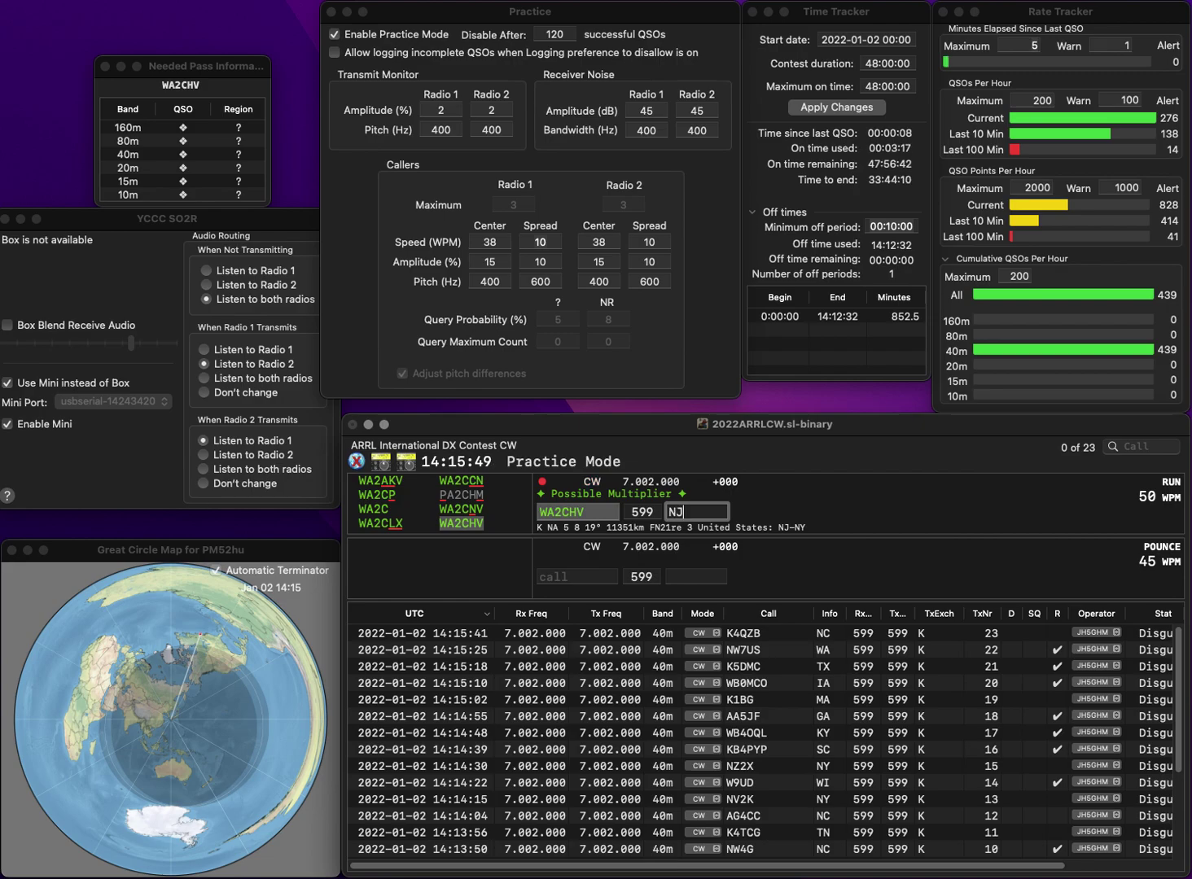
pyautogui.write('J')
pyautogui.press('Return')
pyautogui.write('K')
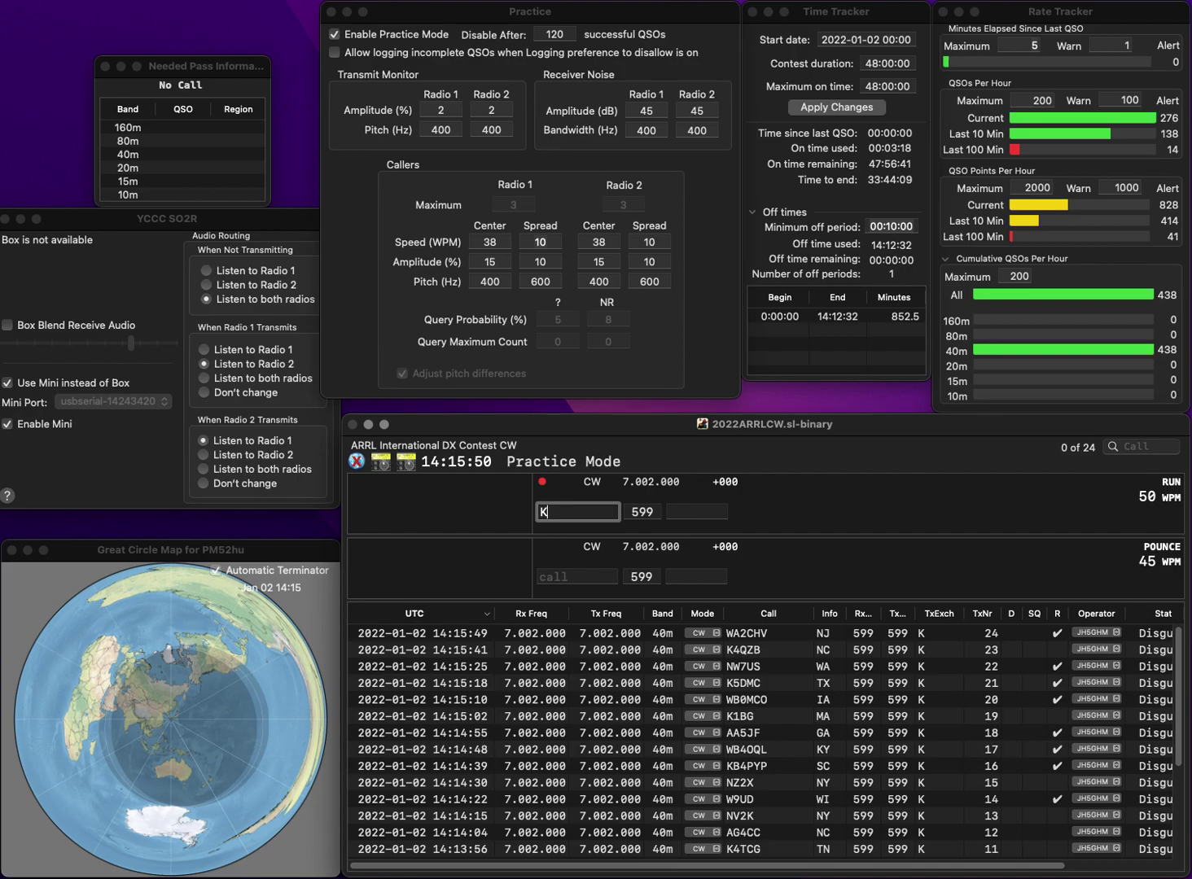
pyautogui.write('C3BSA')
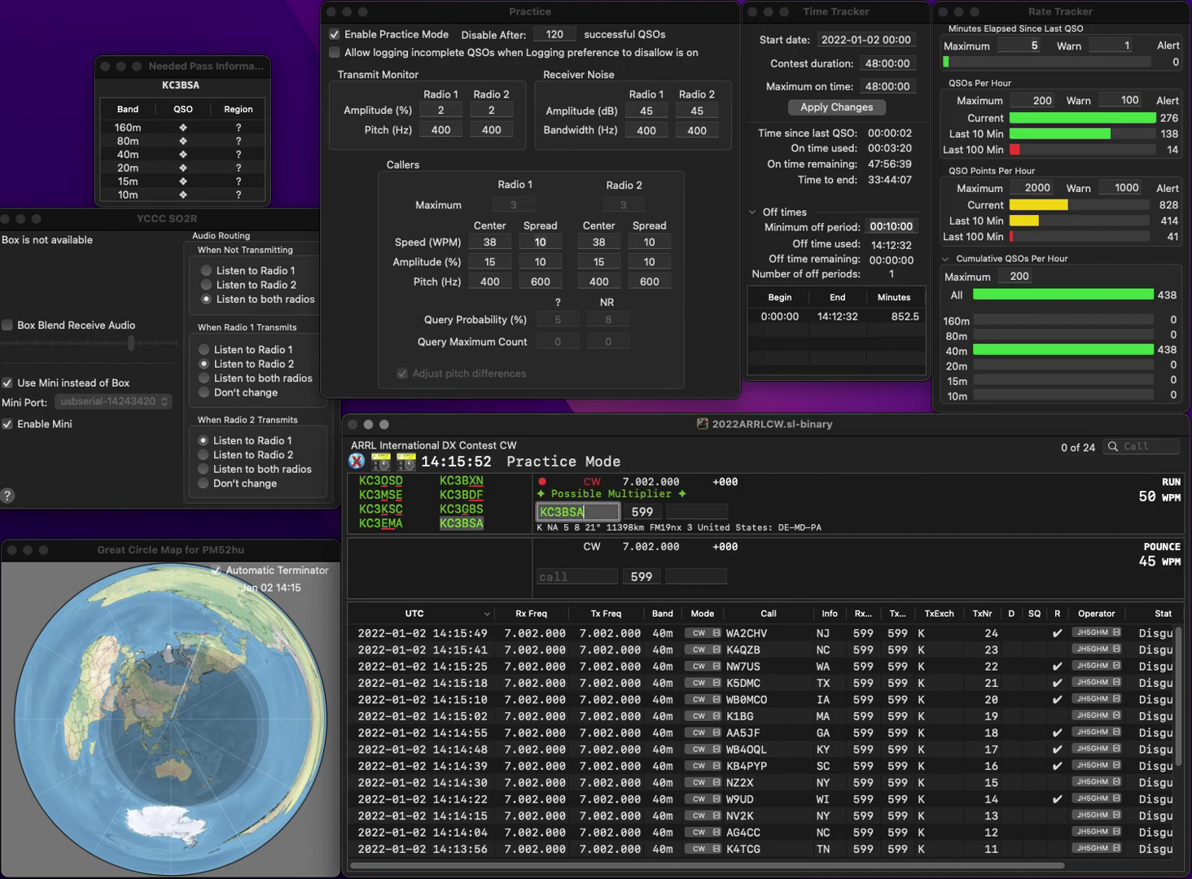
pyautogui.press('space')
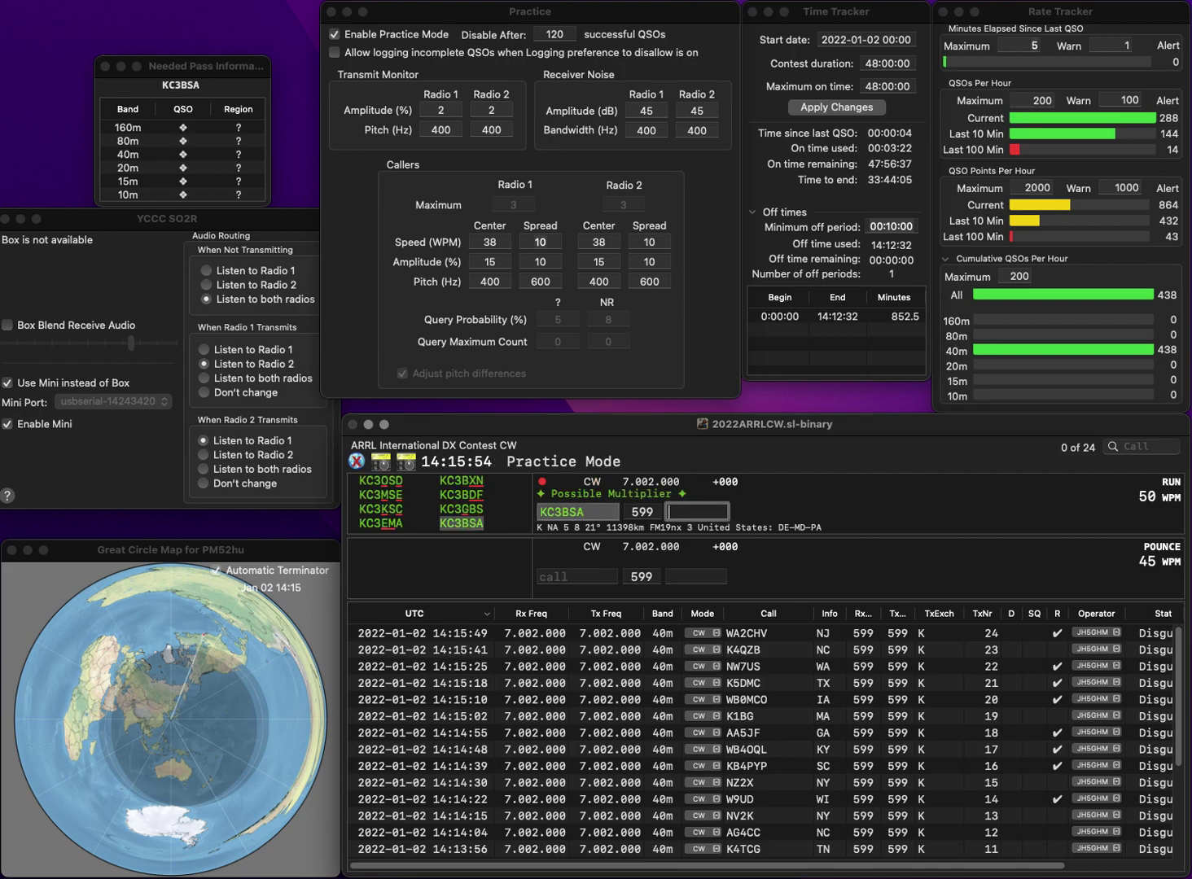
pyautogui.write('E')
pyautogui.press('Return')
pyautogui.write('VE3')
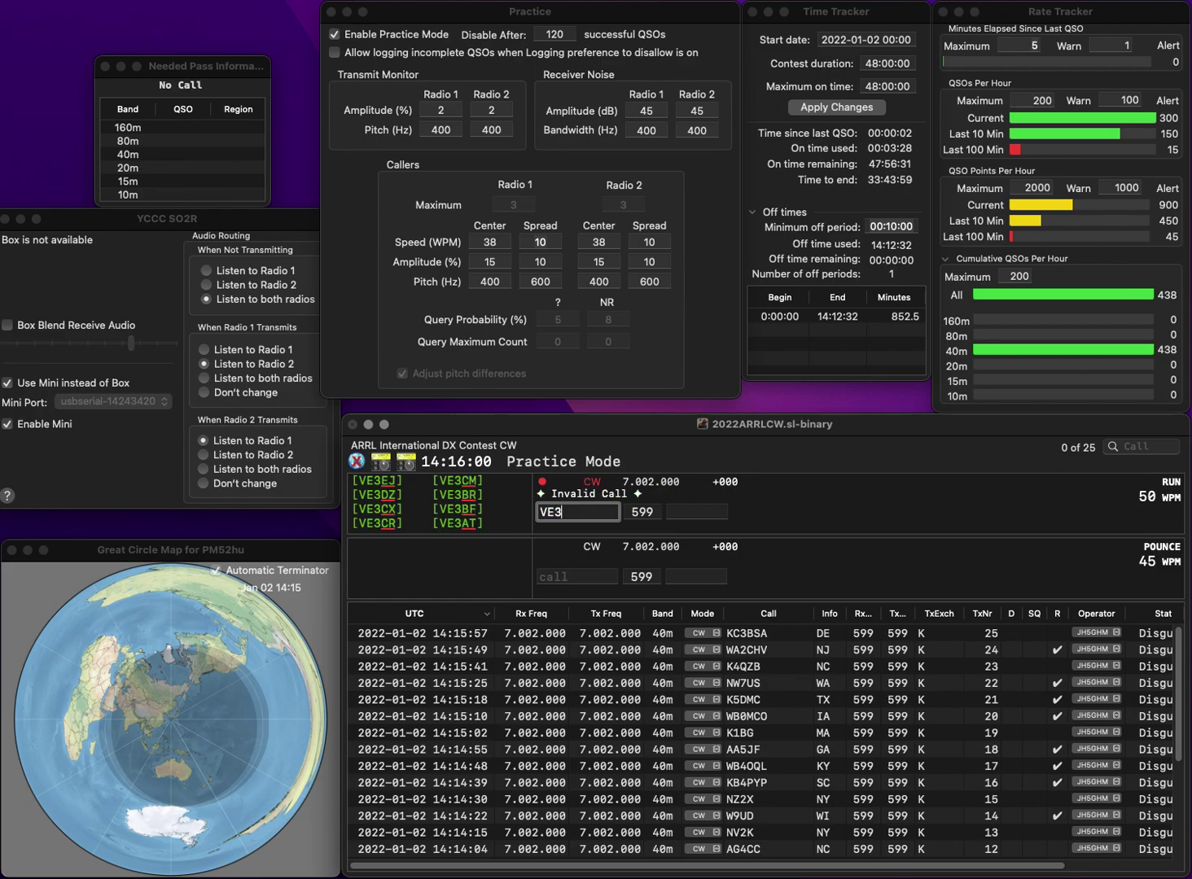
pyautogui.write('NT')
pyautogui.press('Left')
pyautogui.press('Left')
pyautogui.press('BackSpace')
pyautogui.write('2')
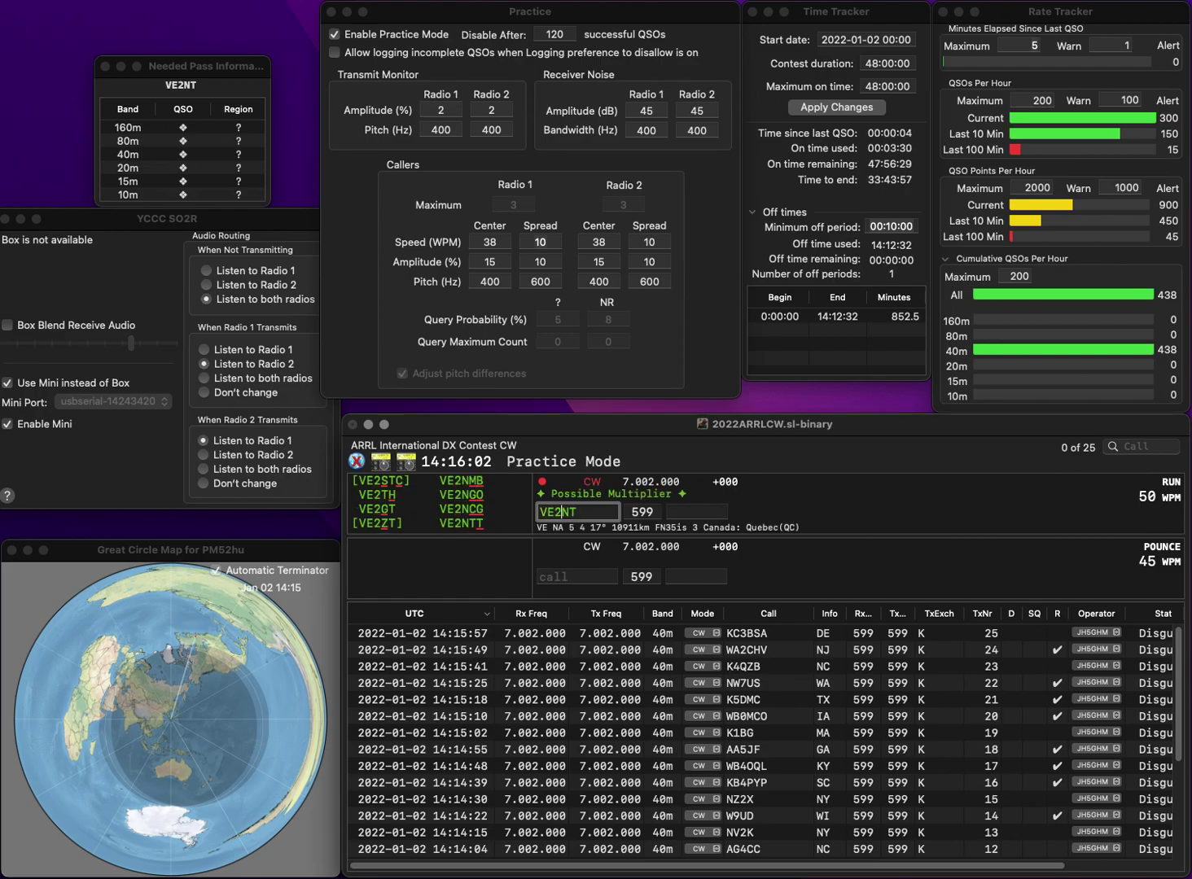
pyautogui.press('space')
pyautogui.write('QC')
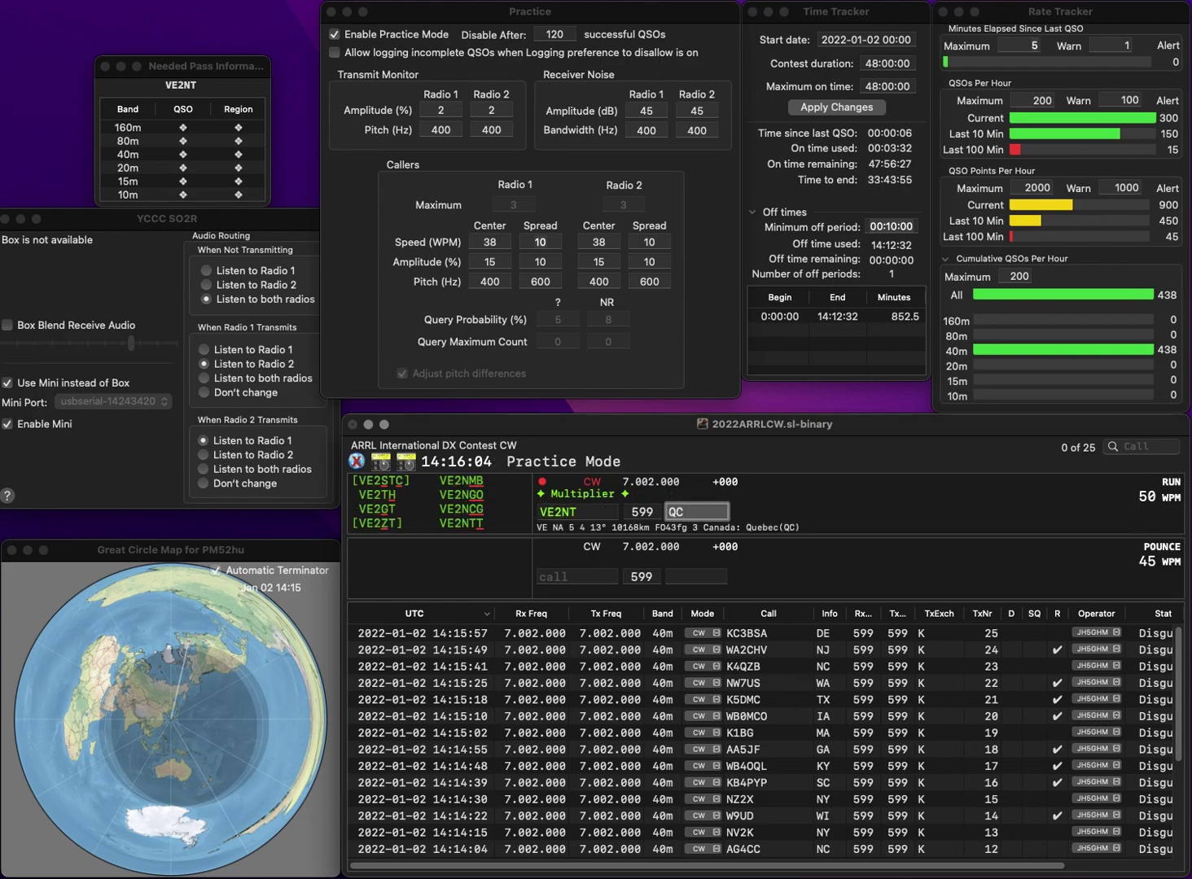
pyautogui.hotkey('shift', 'Tab')
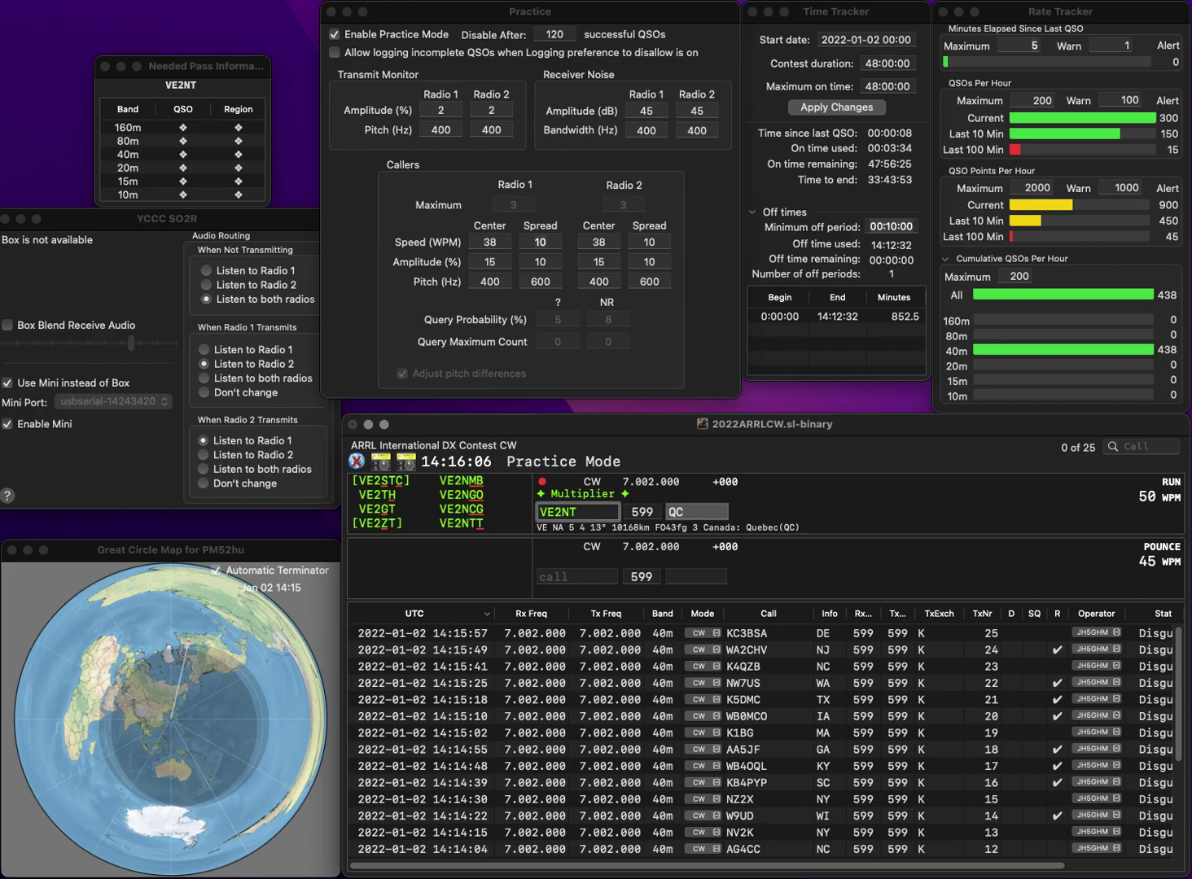
pyautogui.write('T')
pyautogui.press('space')
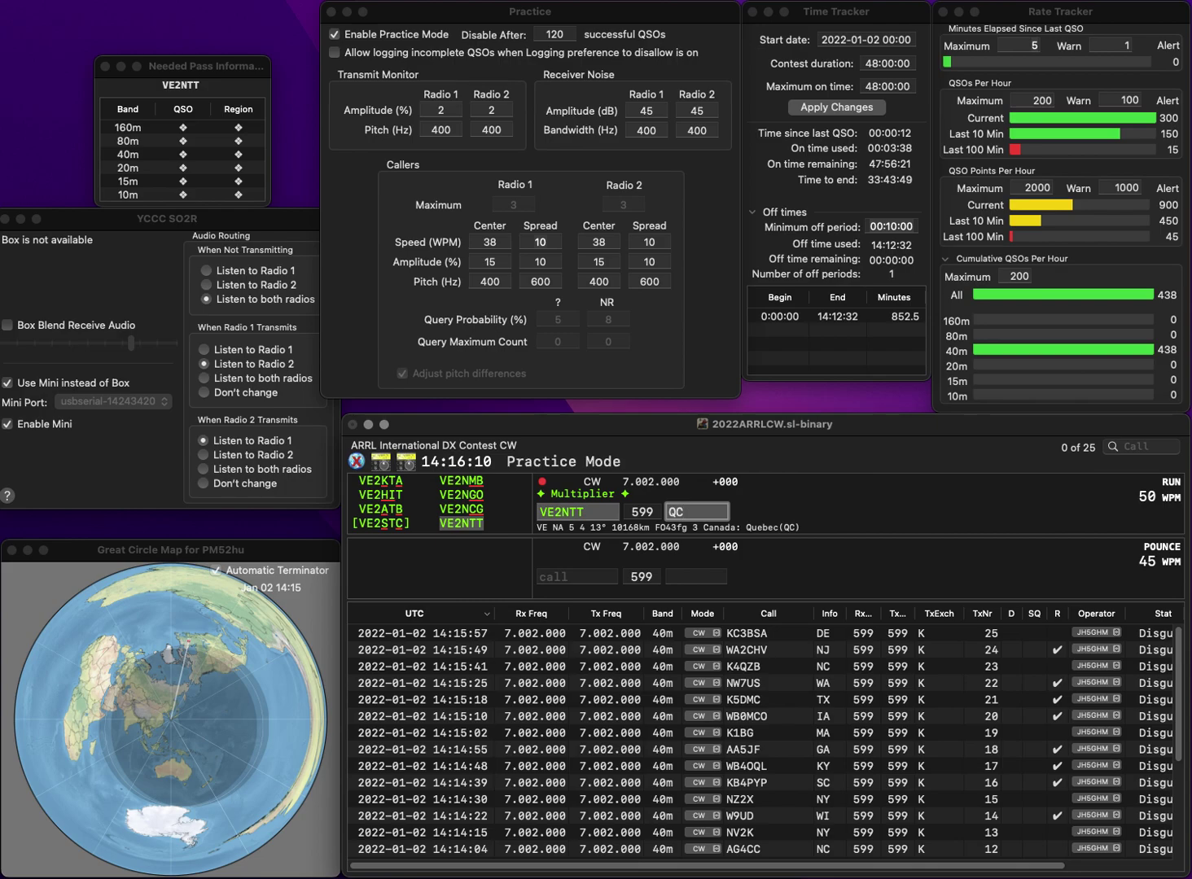
pyautogui.press('Return')
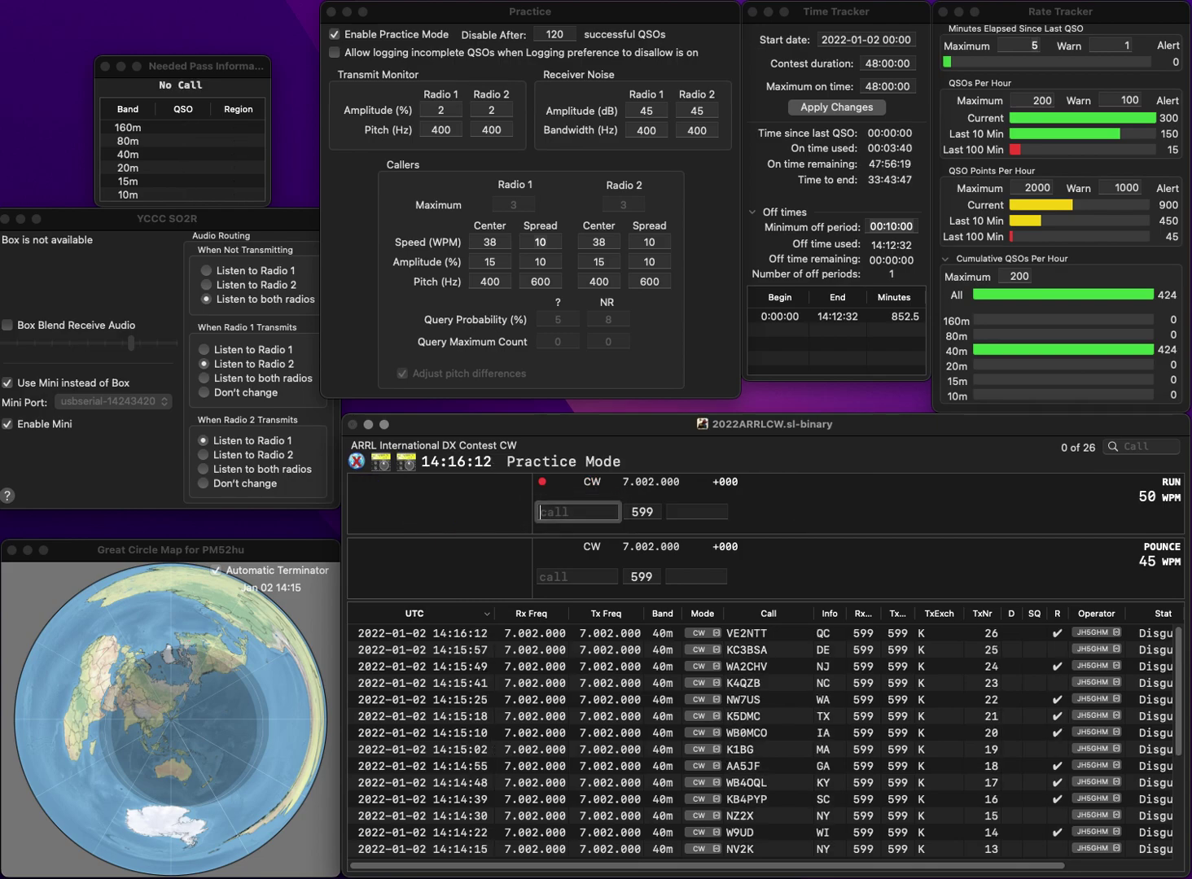
# Enter the call WX8CXH, correct it to WX8C/0, and log the contact with exchange CO
pyautogui.write('WB')
pyautogui.press('BackSpace')
pyautogui.write('X8CXH')
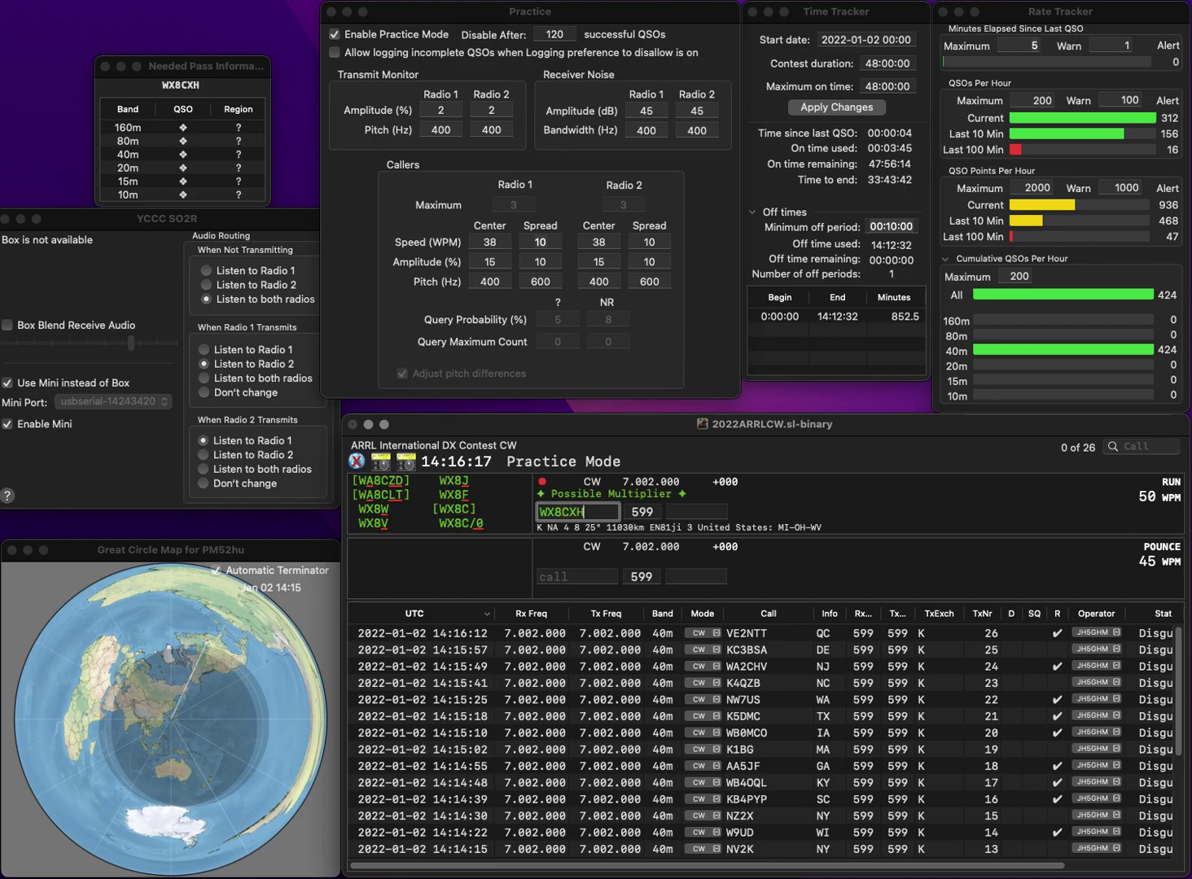
pyautogui.press('BackSpace')
pyautogui.write('/')
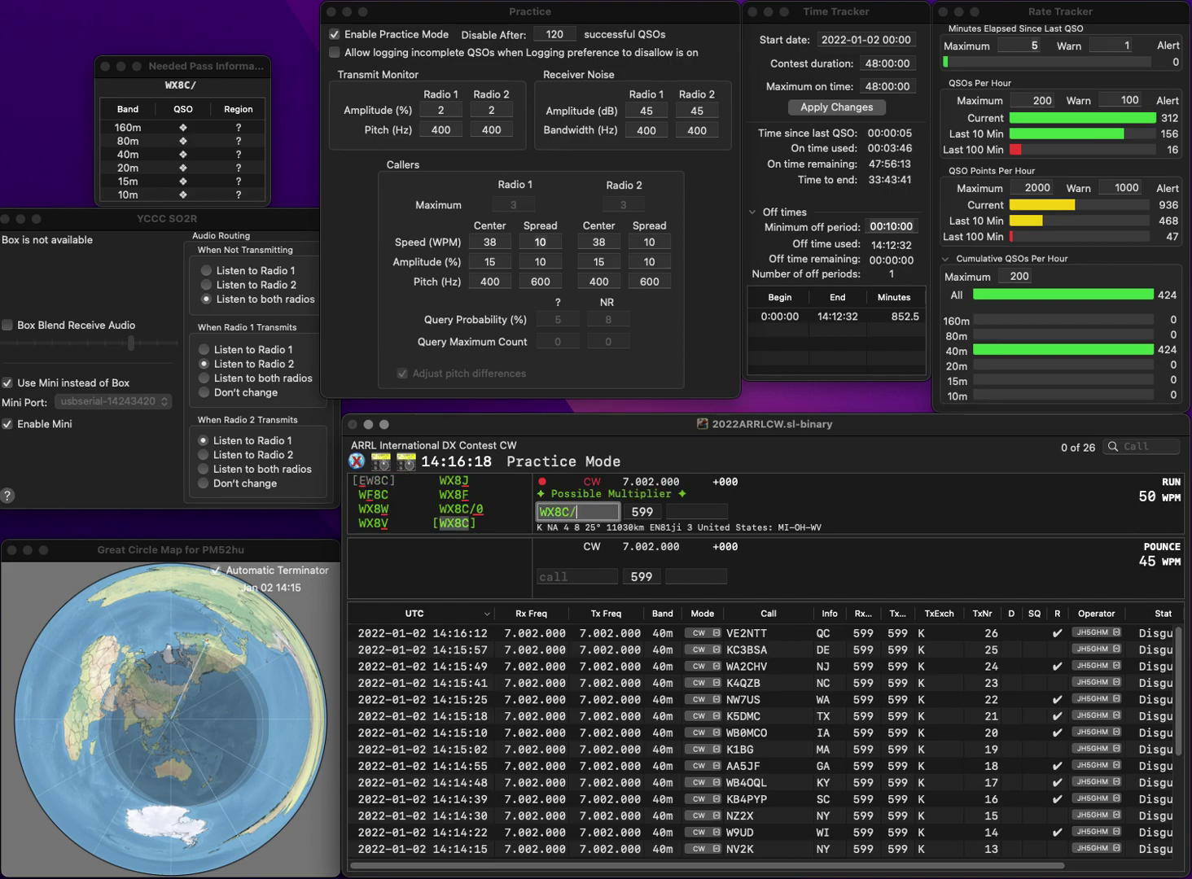
pyautogui.write('0')
pyautogui.press('space')
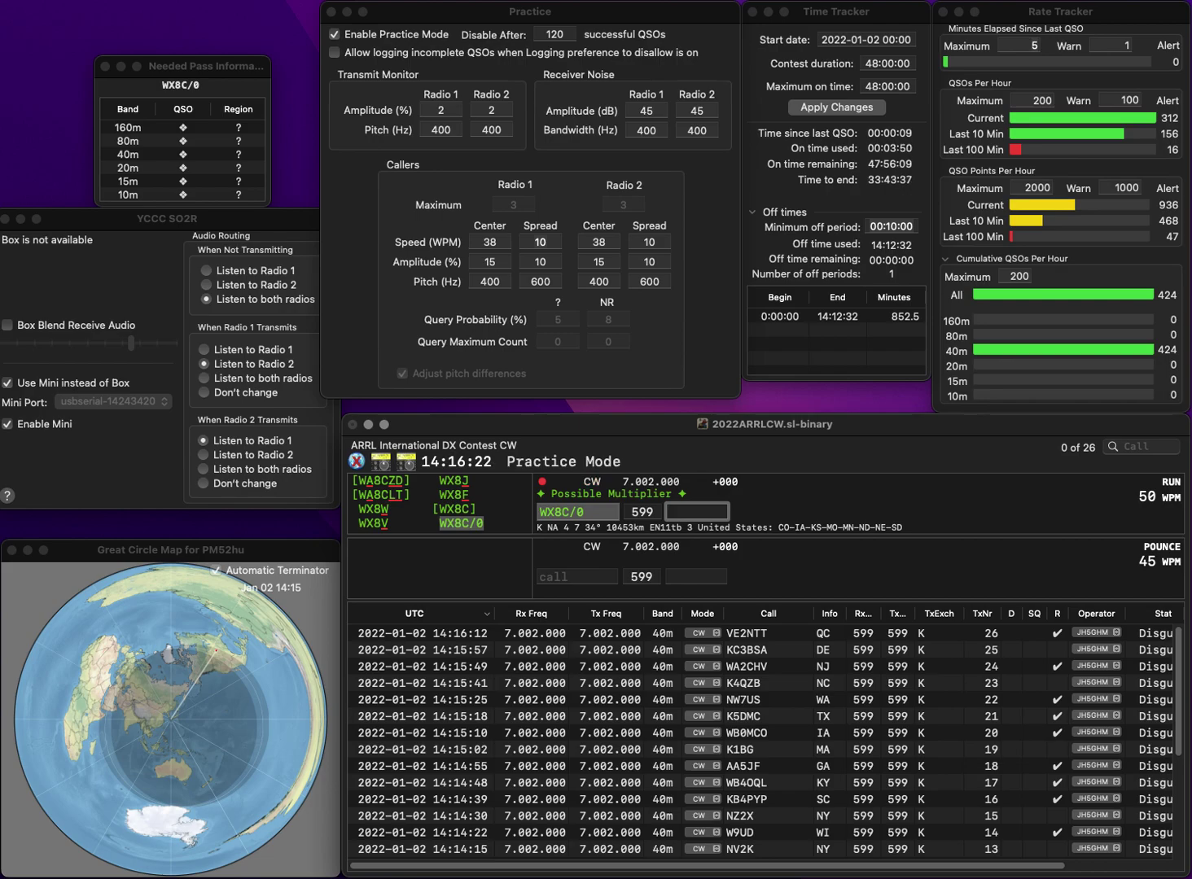
pyautogui.write('CO')
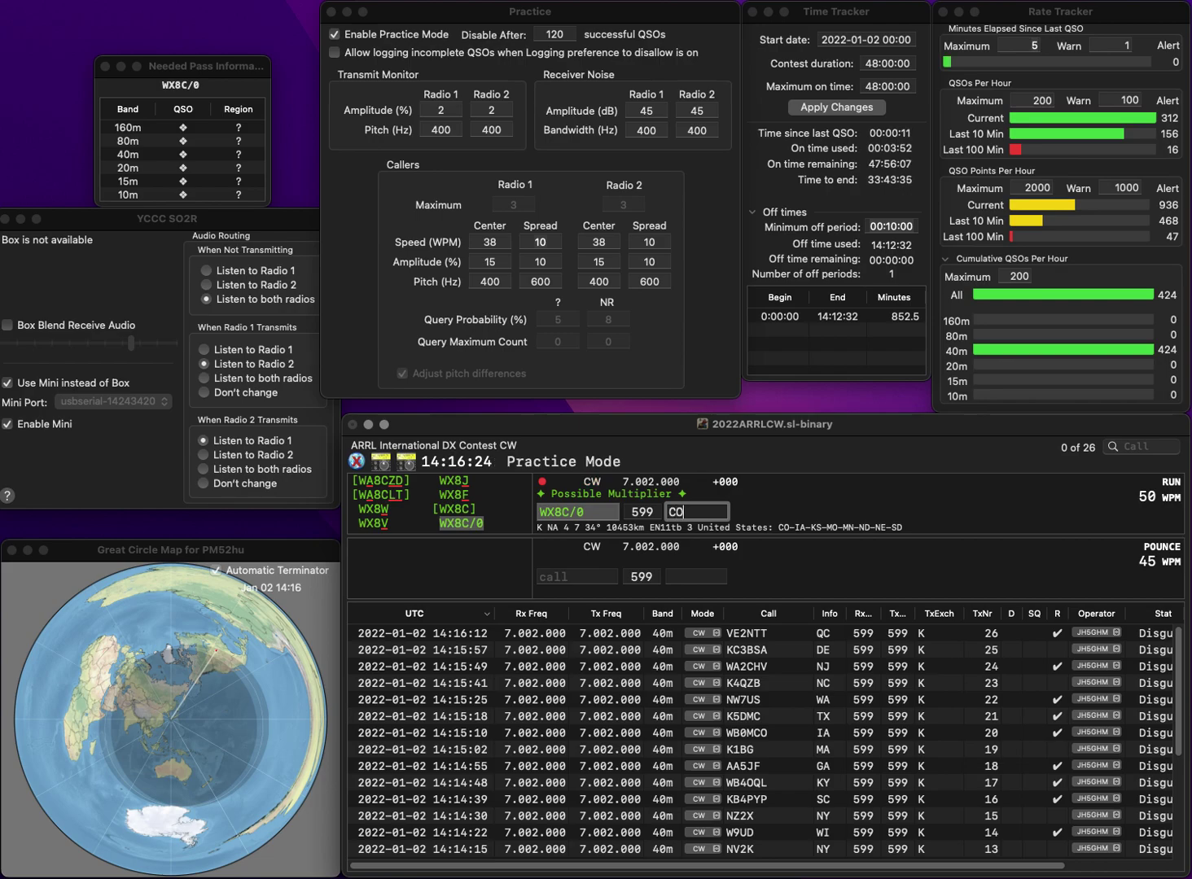
pyautogui.press('Return')
# Log a run contact with N5RMS using received exchange TX
pyautogui.write('N5RMS')
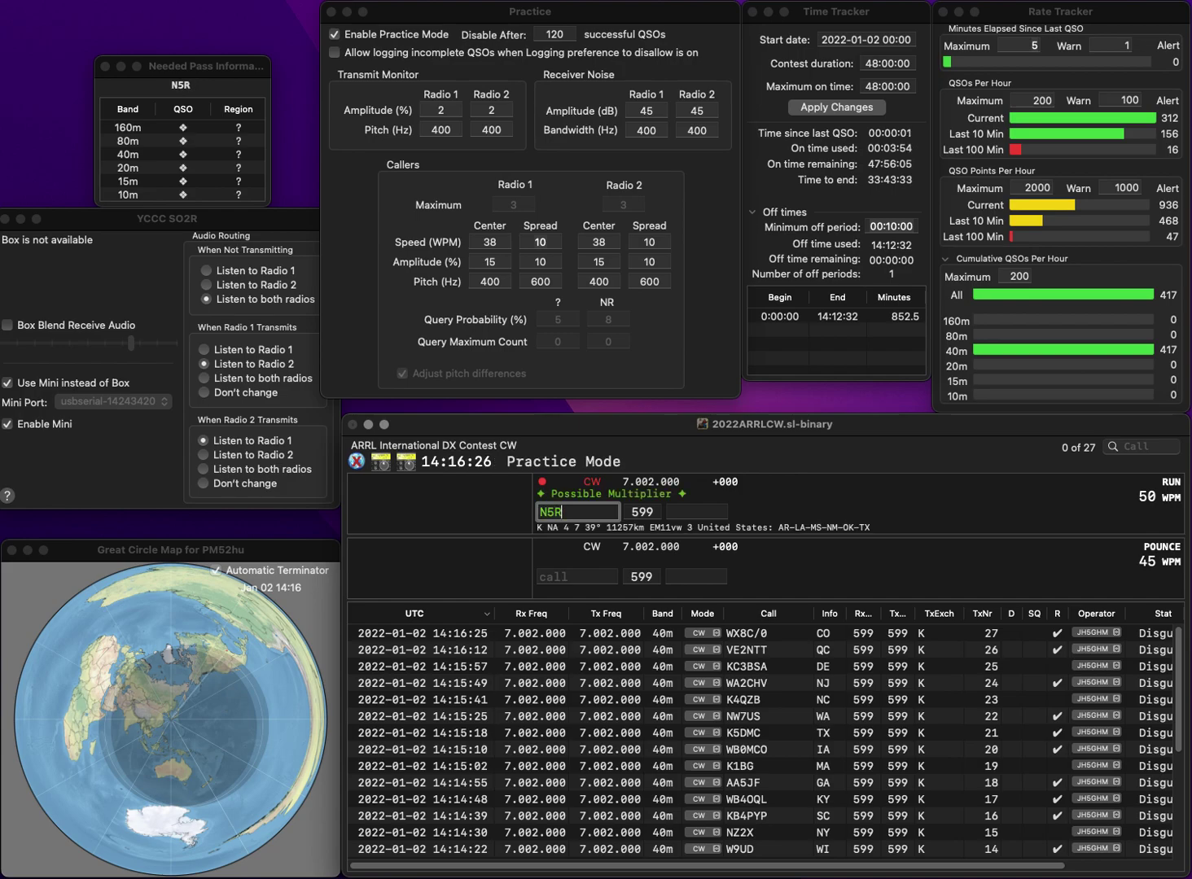
pyautogui.press('space')
pyautogui.write('TX')
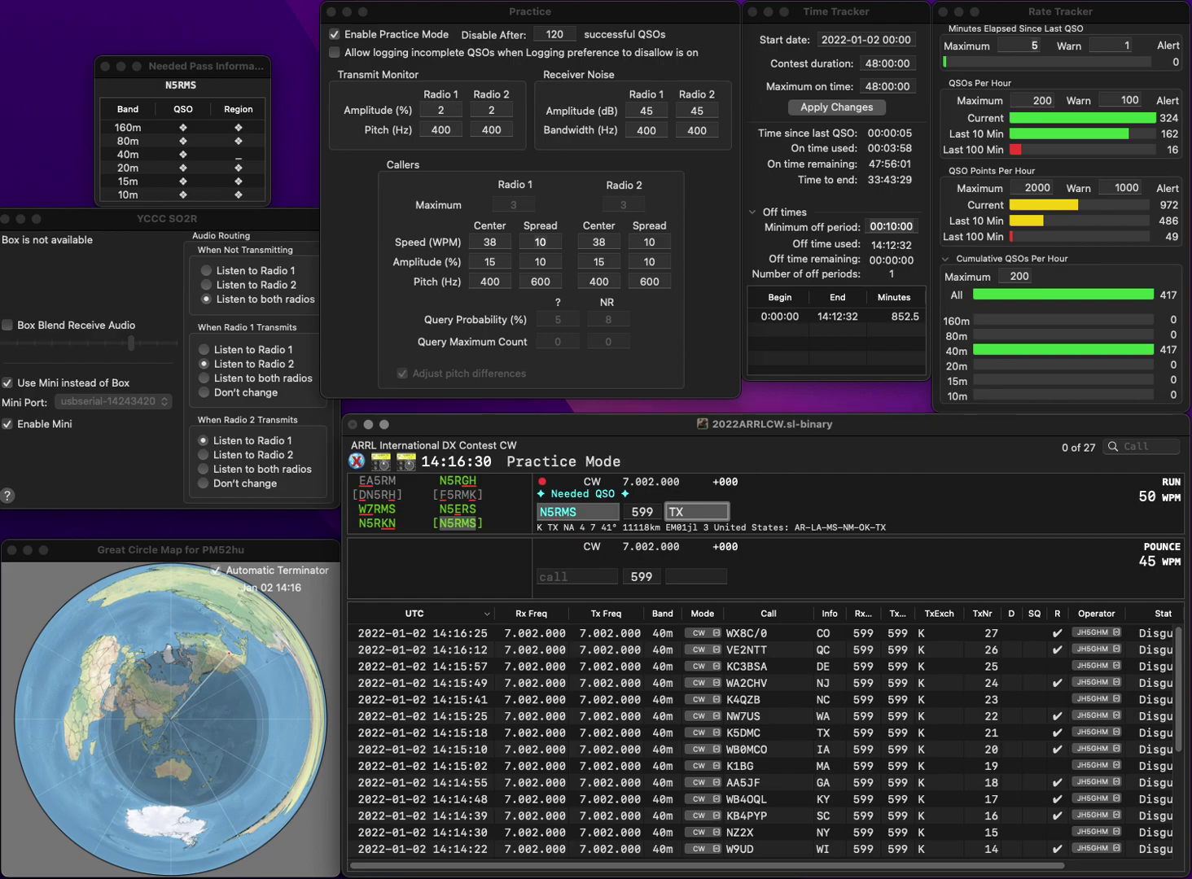
pyautogui.press('Return')
pyautogui.write('KKE')
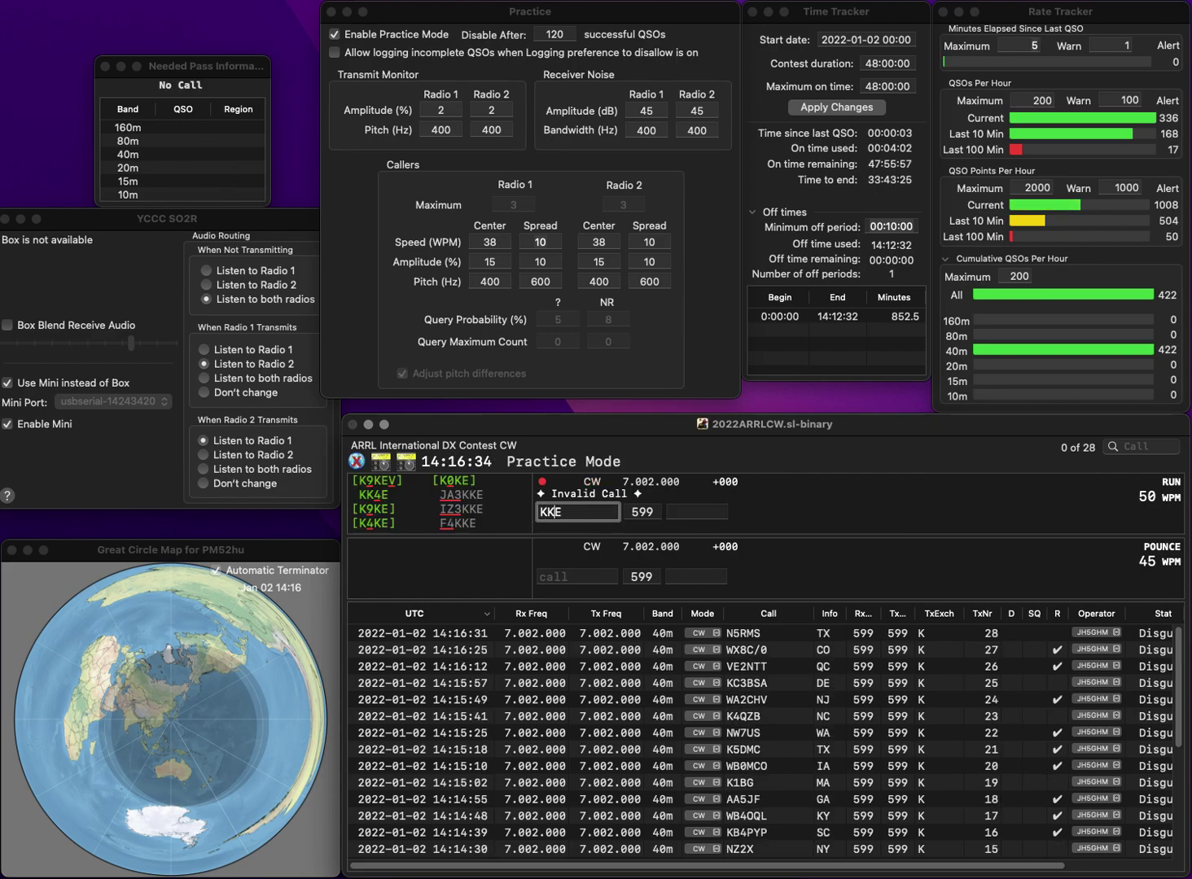
pyautogui.write('5')
pyautogui.press('Right')
pyautogui.write('GZ')
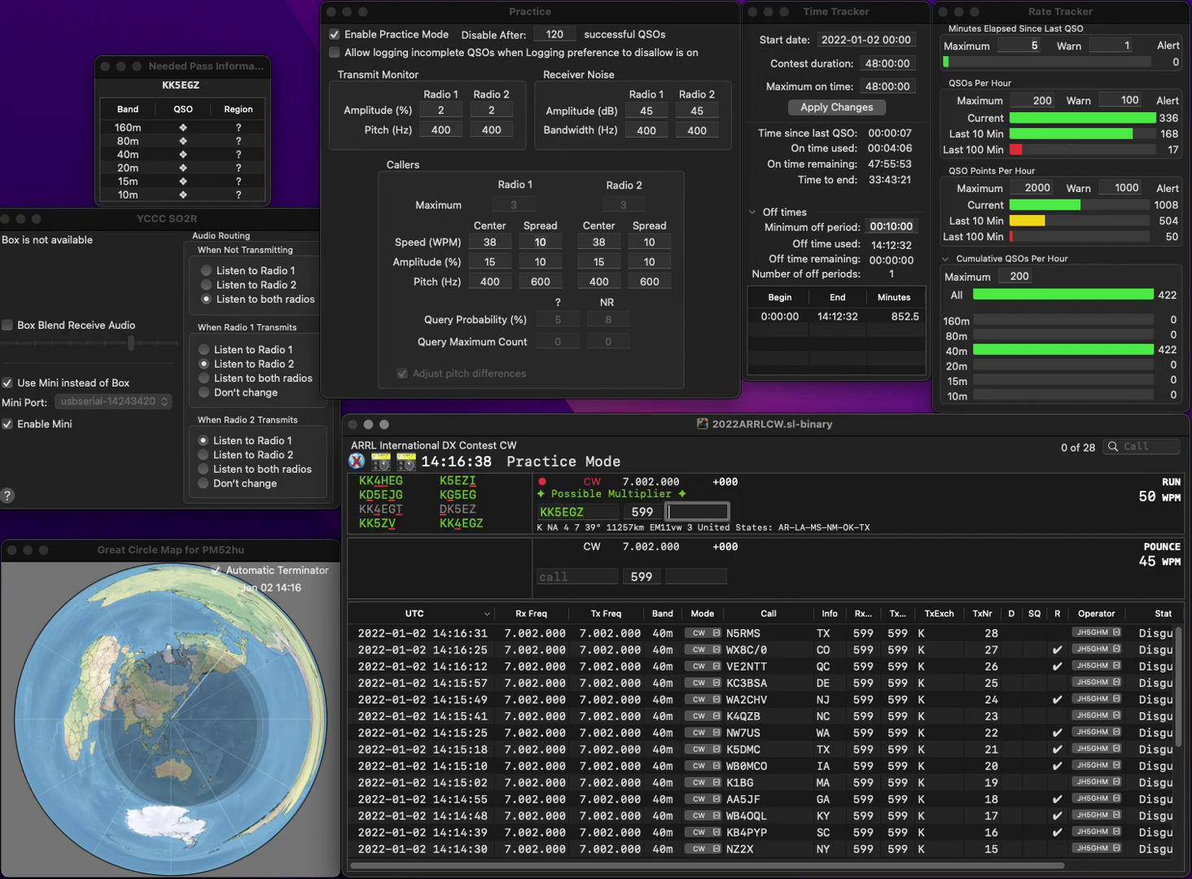
pyautogui.press('BackSpace')
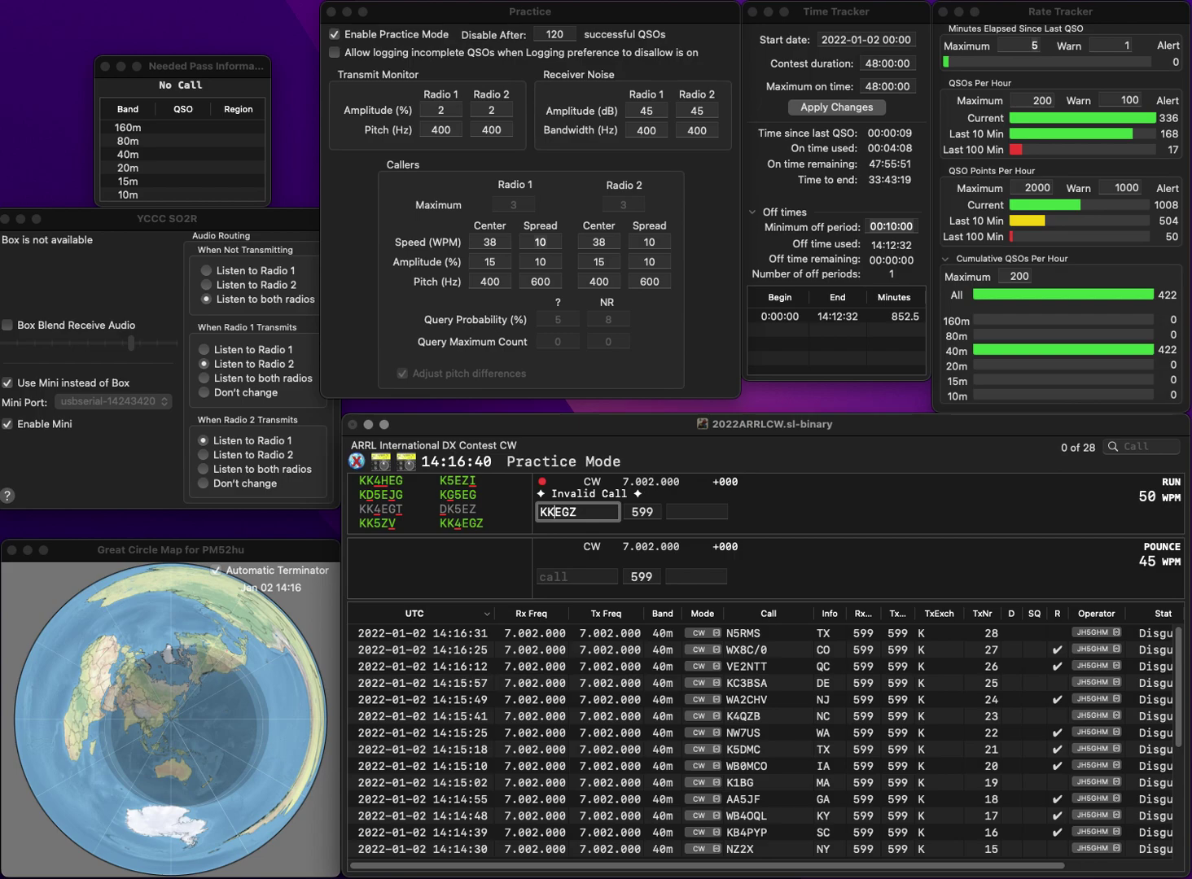
pyautogui.write('4')
pyautogui.press('Tab')
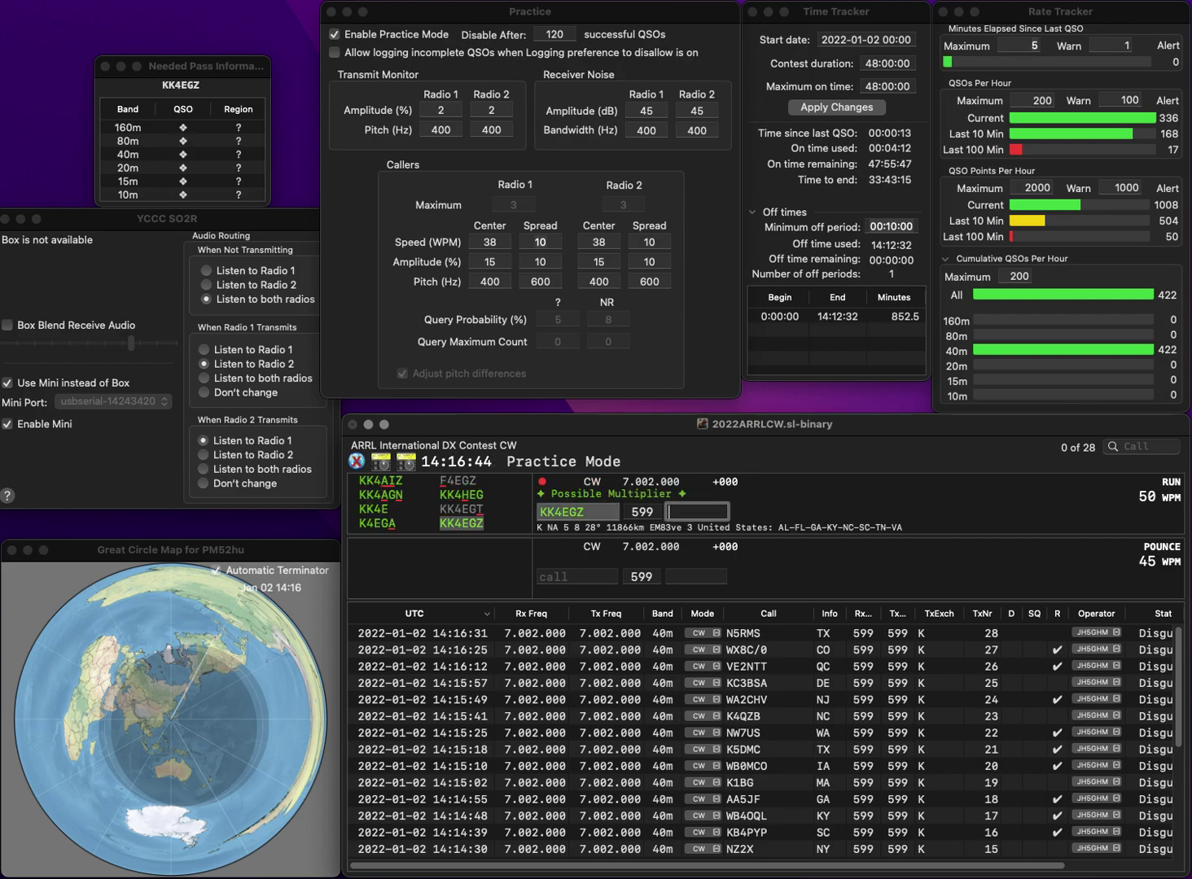
pyautogui.press('Return')
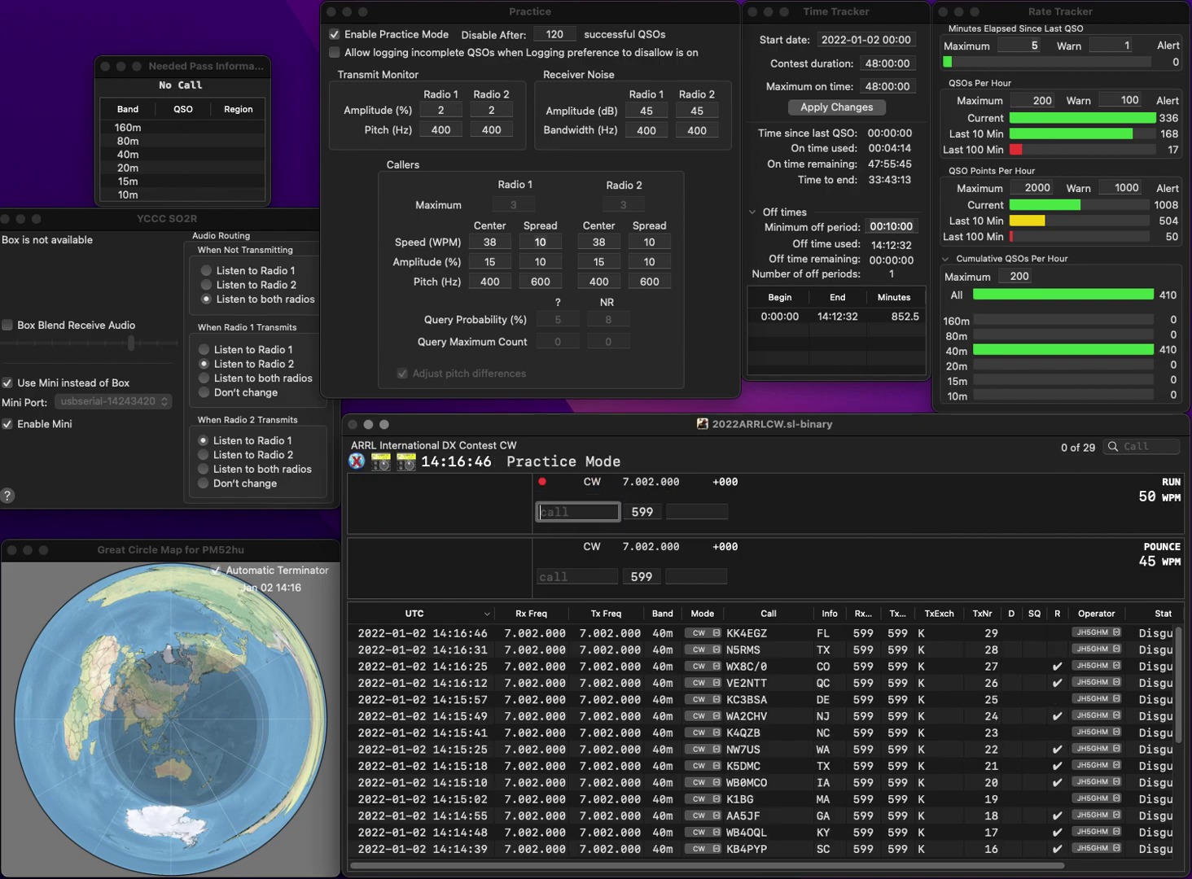
pyautogui.write('N2GJ')
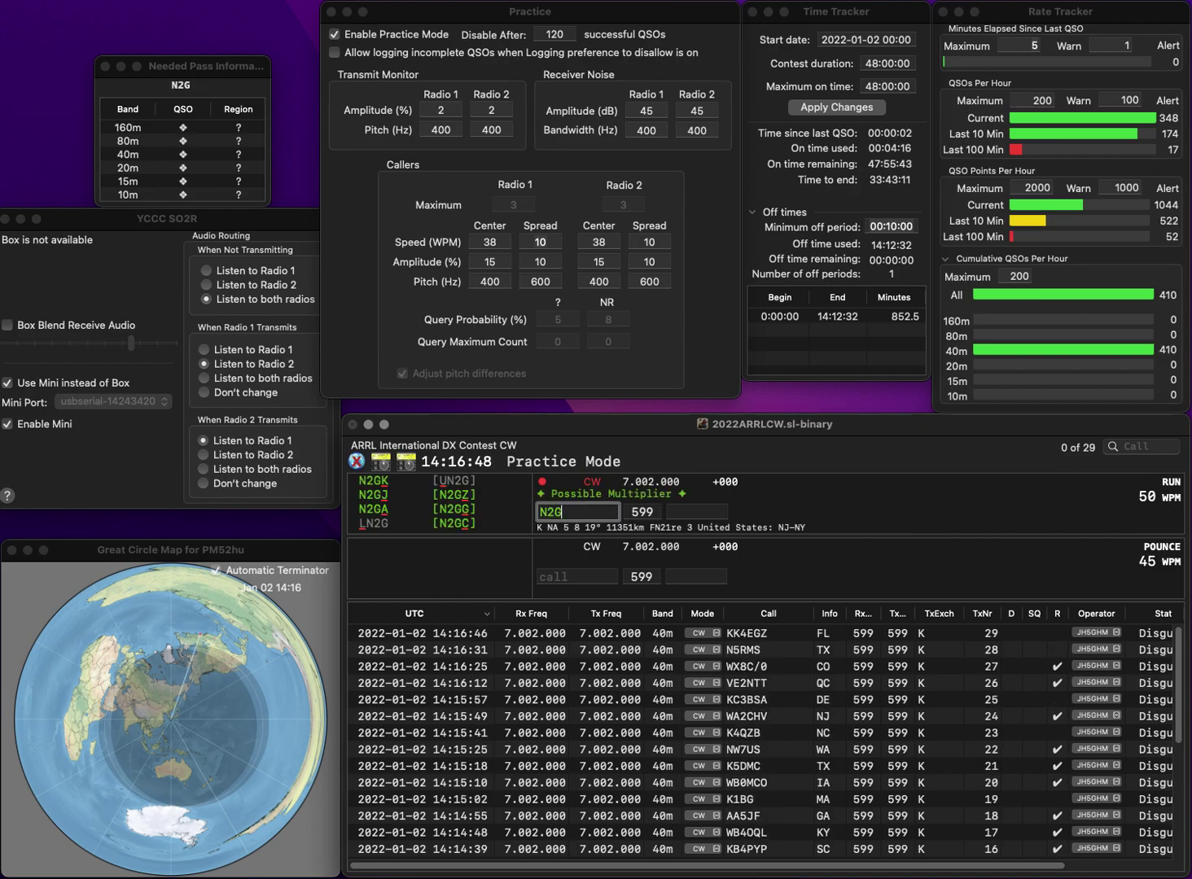
pyautogui.press('space')
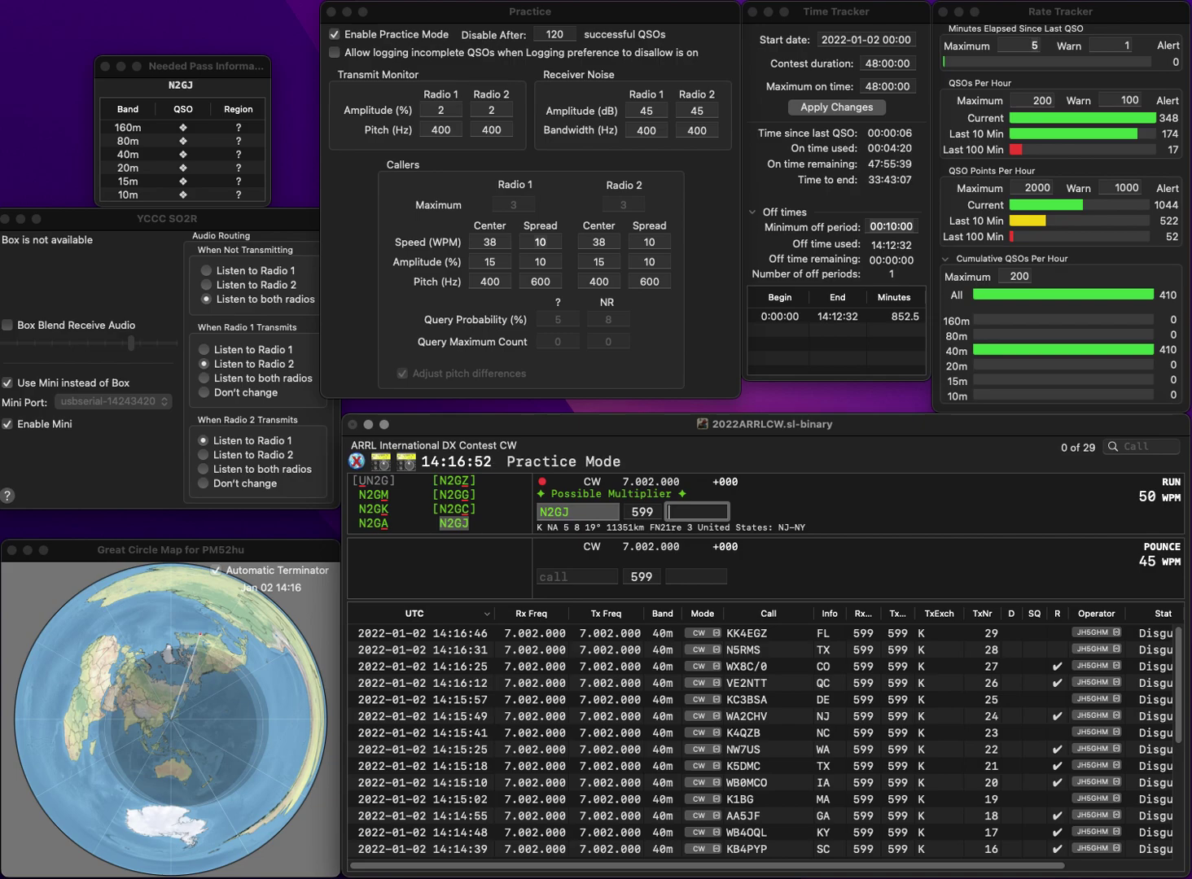
pyautogui.write('NY')
pyautogui.press('Return')
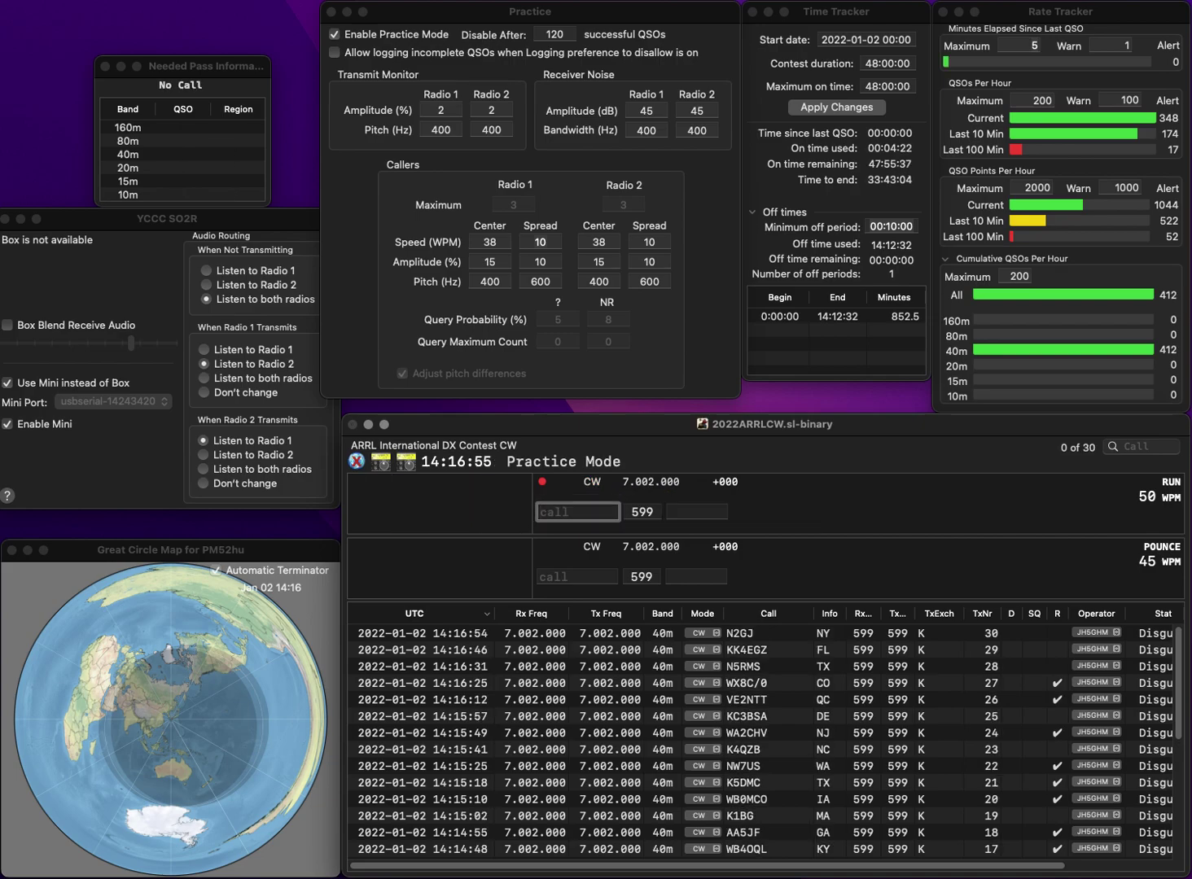
# Enter the partial call VAOC, complete it to VA3ROC, and log the contact with received exchange ON
pyautogui.write('VAOC')
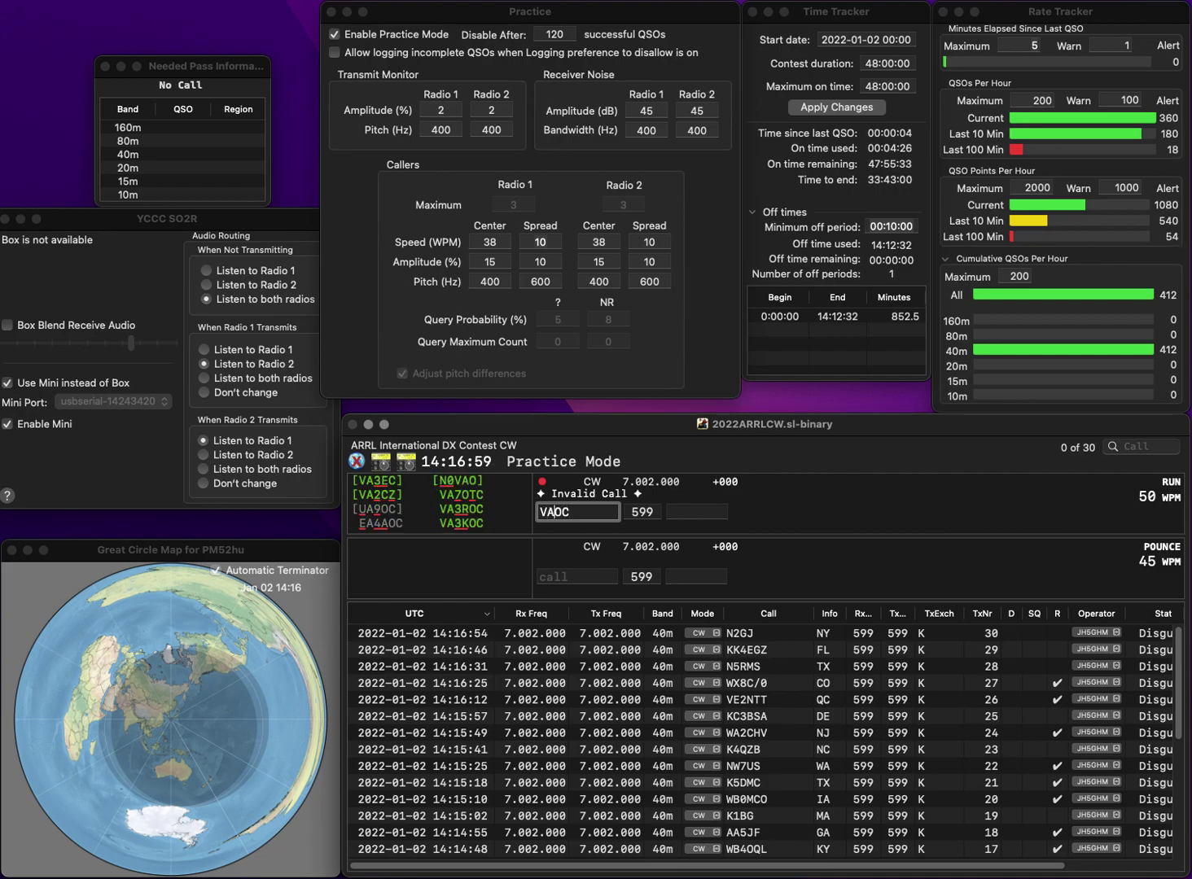
pyautogui.press('Left')
pyautogui.press('Left')
pyautogui.write('3R')
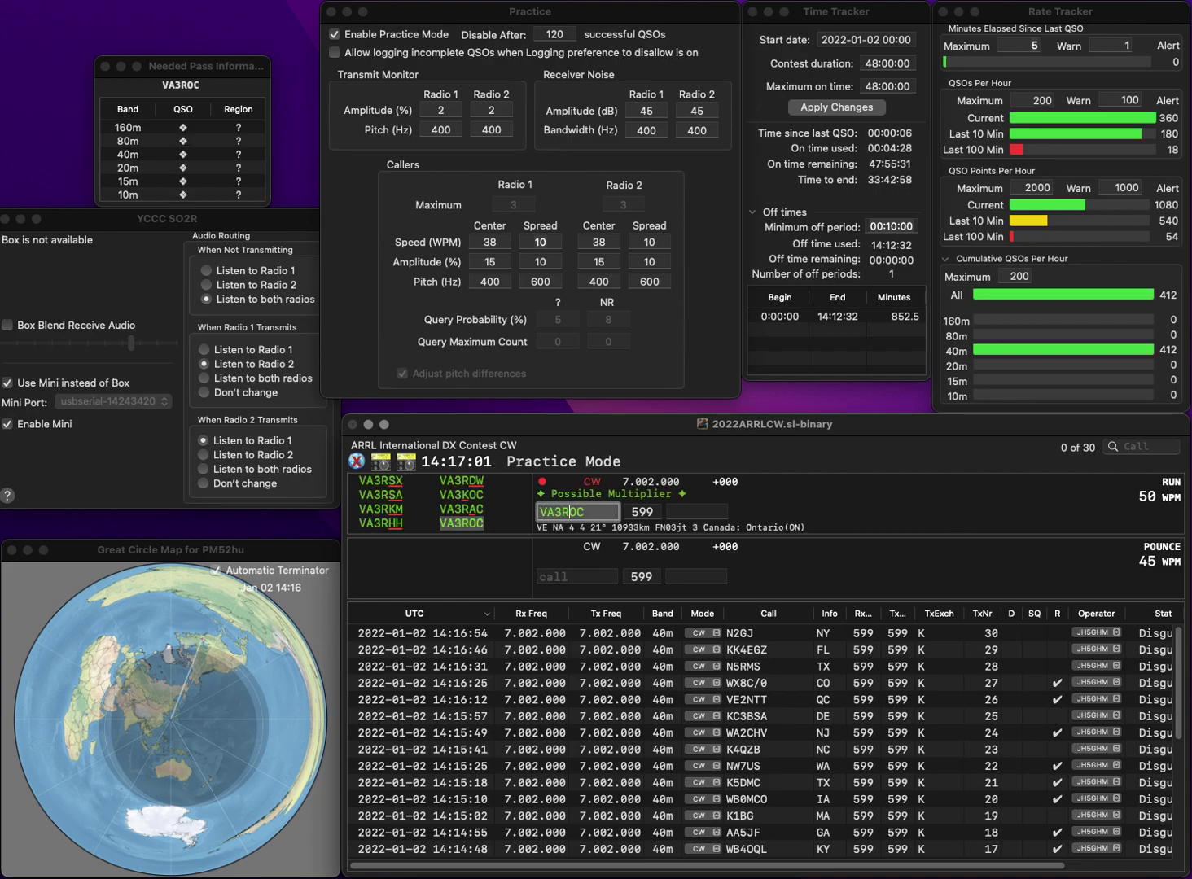
pyautogui.press('space')
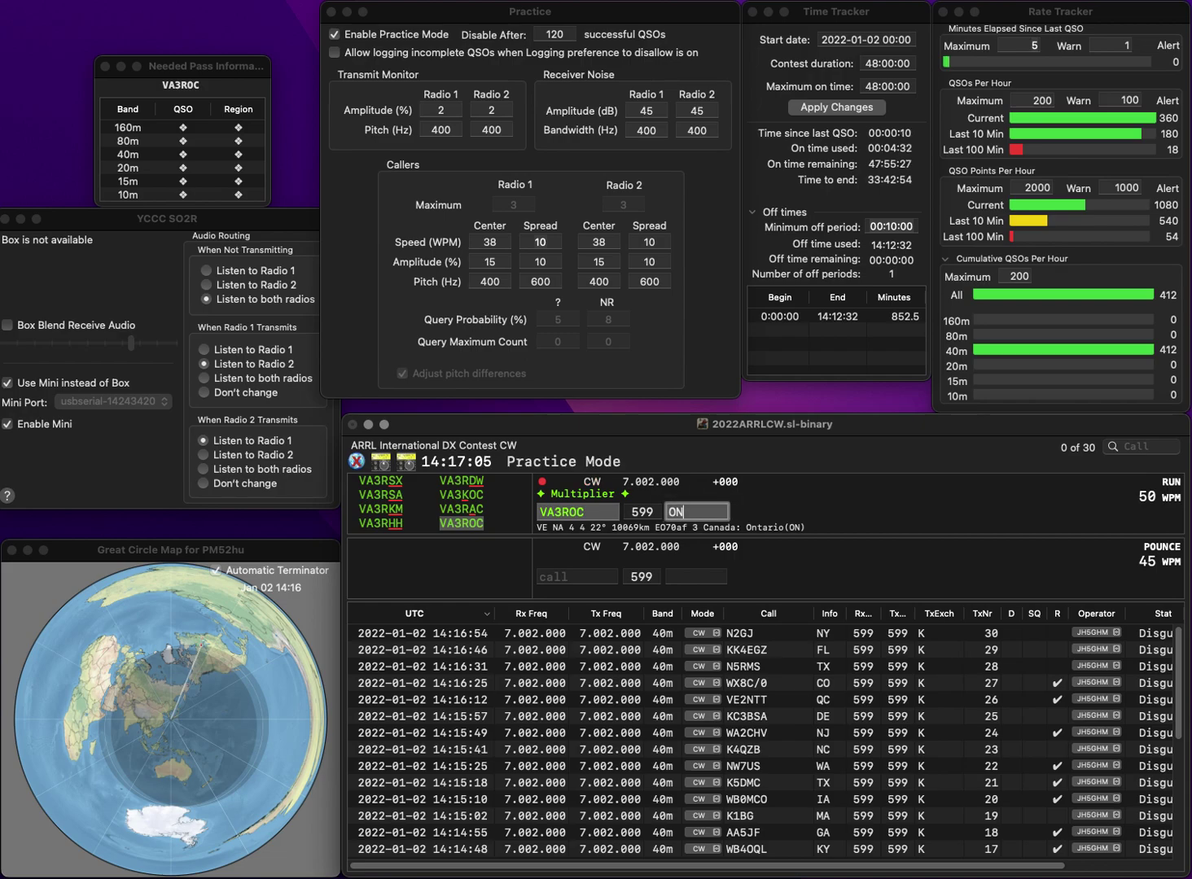
pyautogui.press('Return')
# Enter the call VE3OS, correct it to VE3OIL, and log the contact with received exchange ON
pyautogui.write('VE3OS')
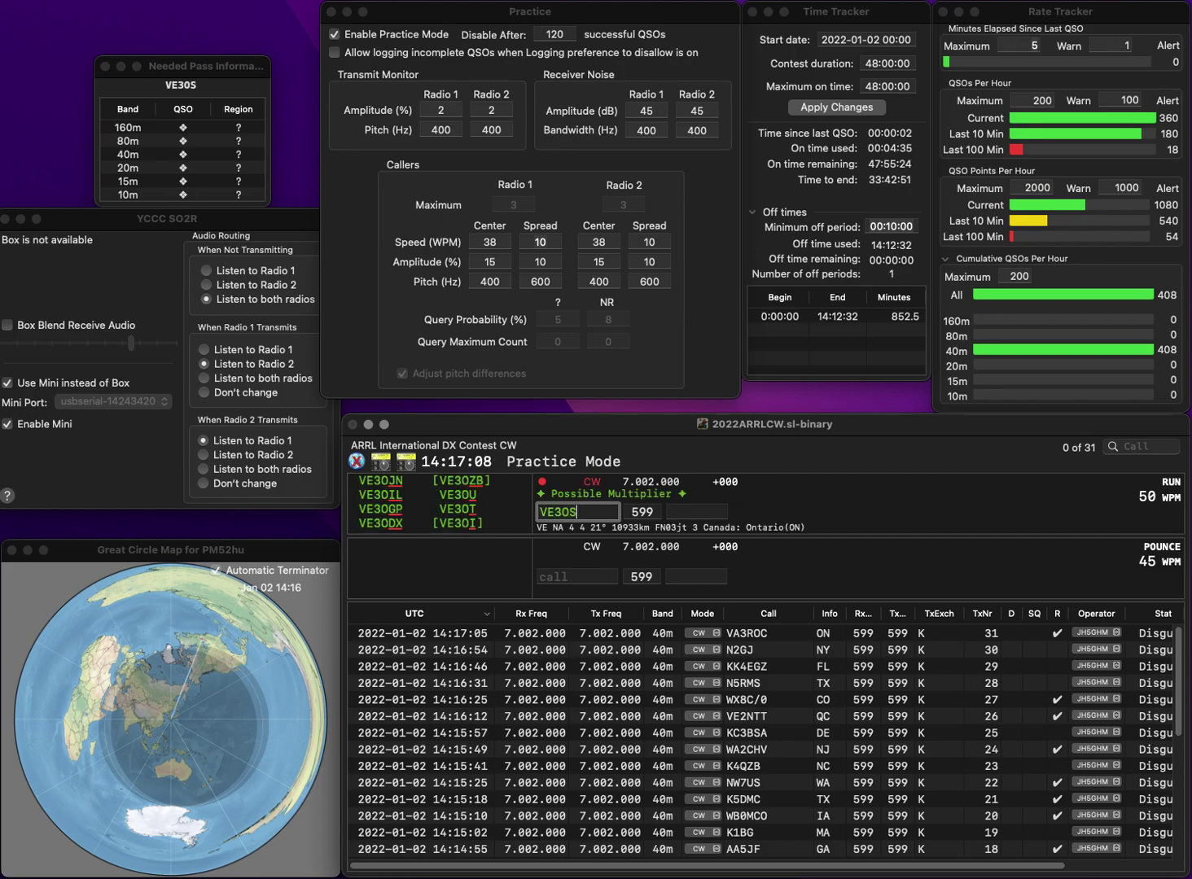
pyautogui.press('BackSpace')
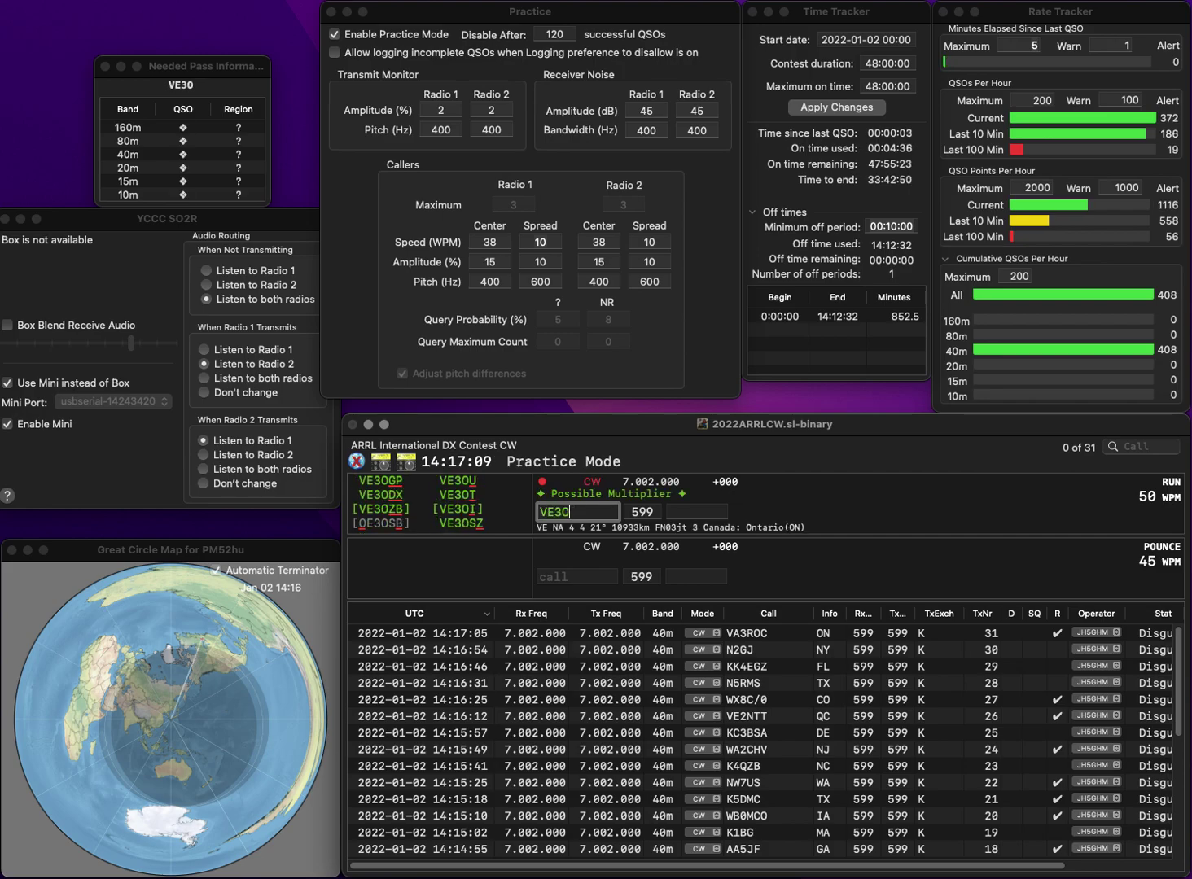
pyautogui.write('IL')
pyautogui.press('space')
pyautogui.write('ON')
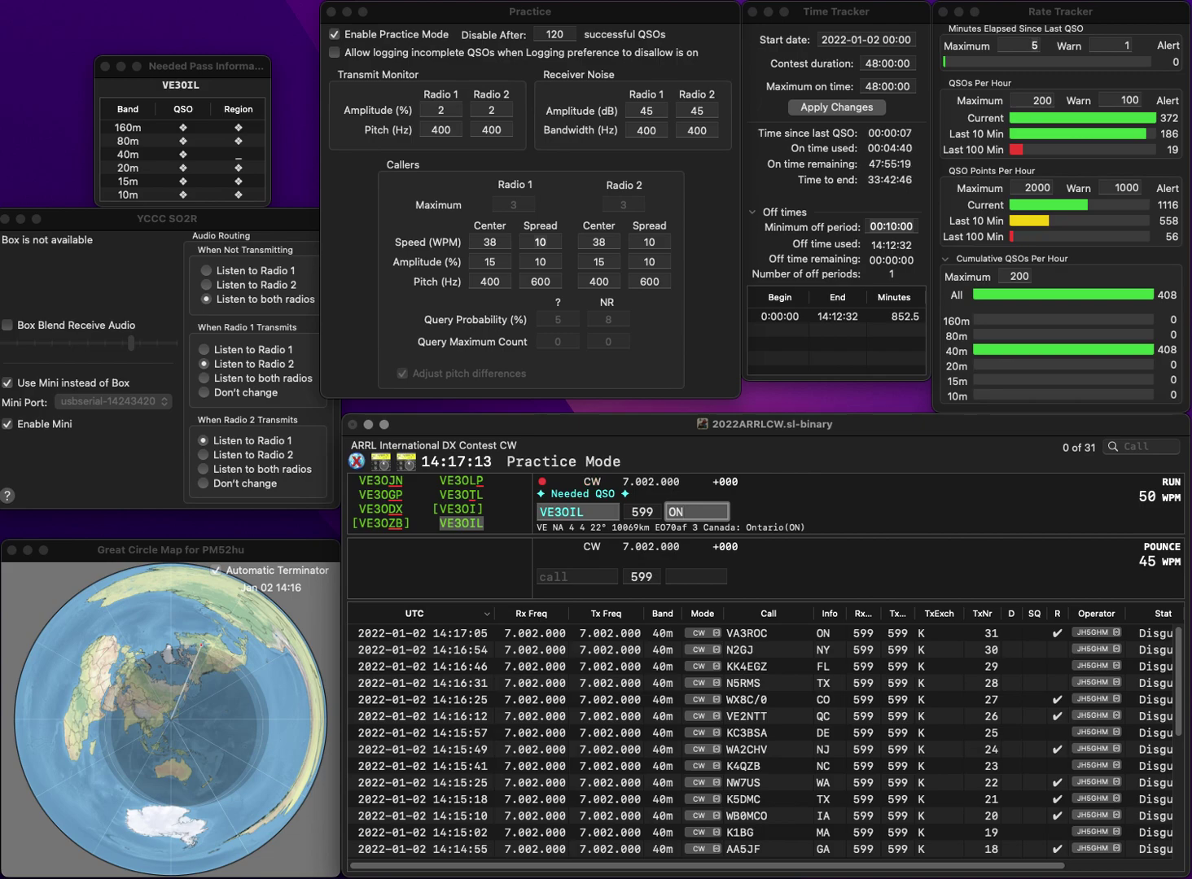
pyautogui.press('Return')
pyautogui.write('KE8HZZ')
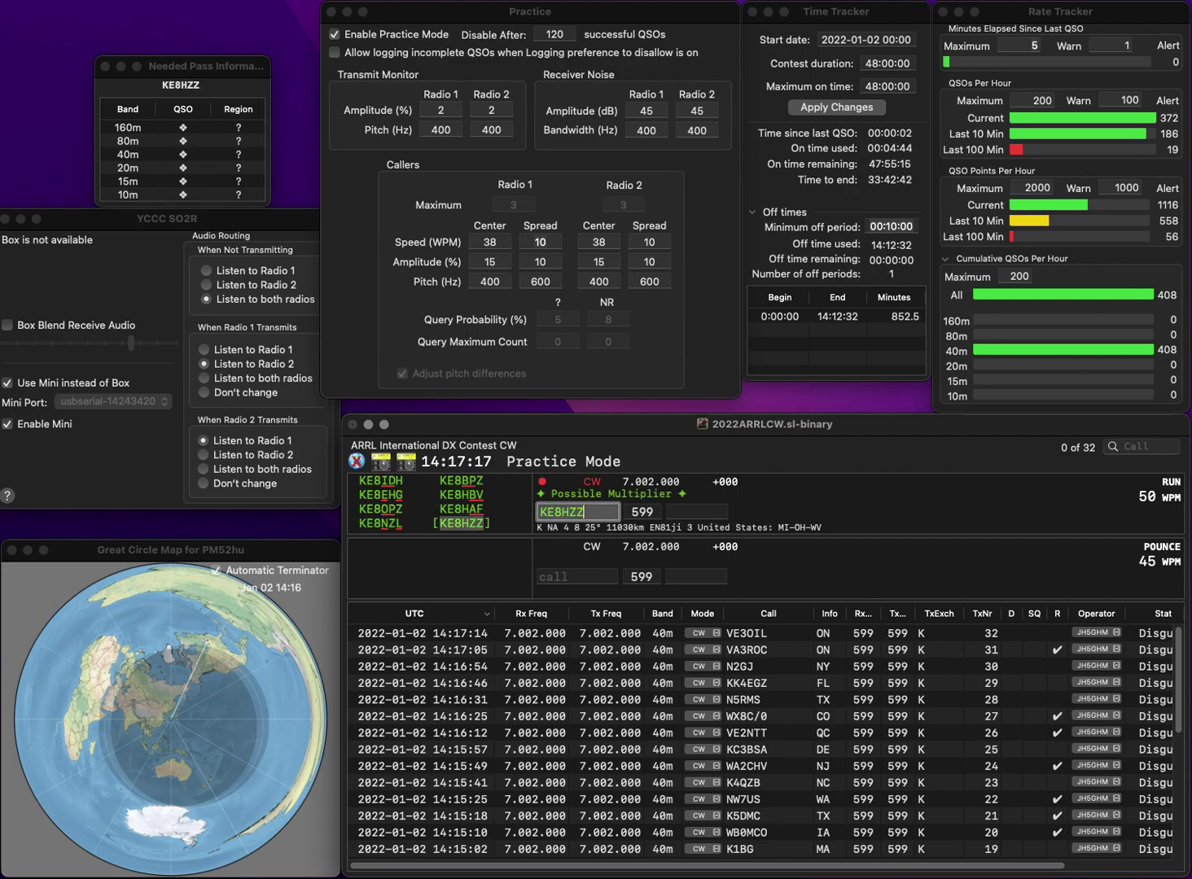
pyautogui.press('space')
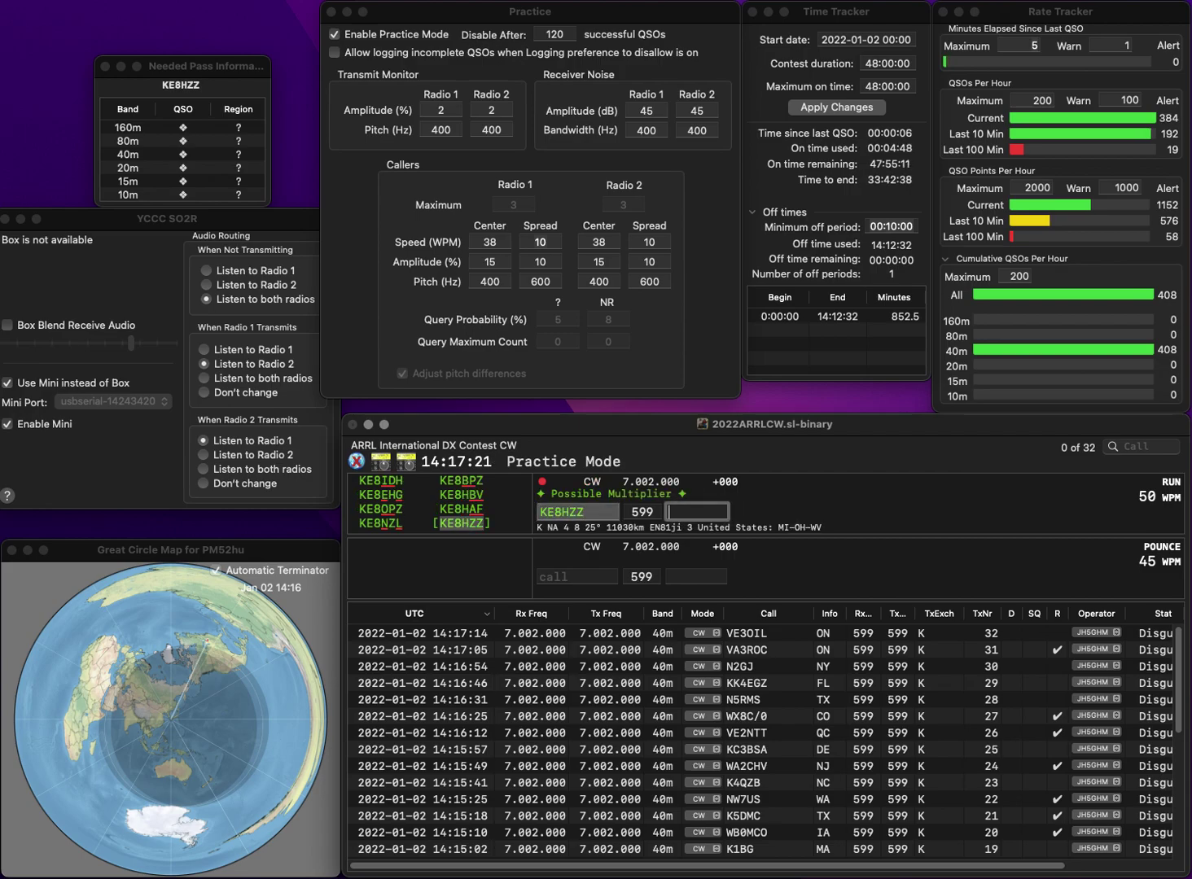
pyautogui.write('V')
pyautogui.press('Return')
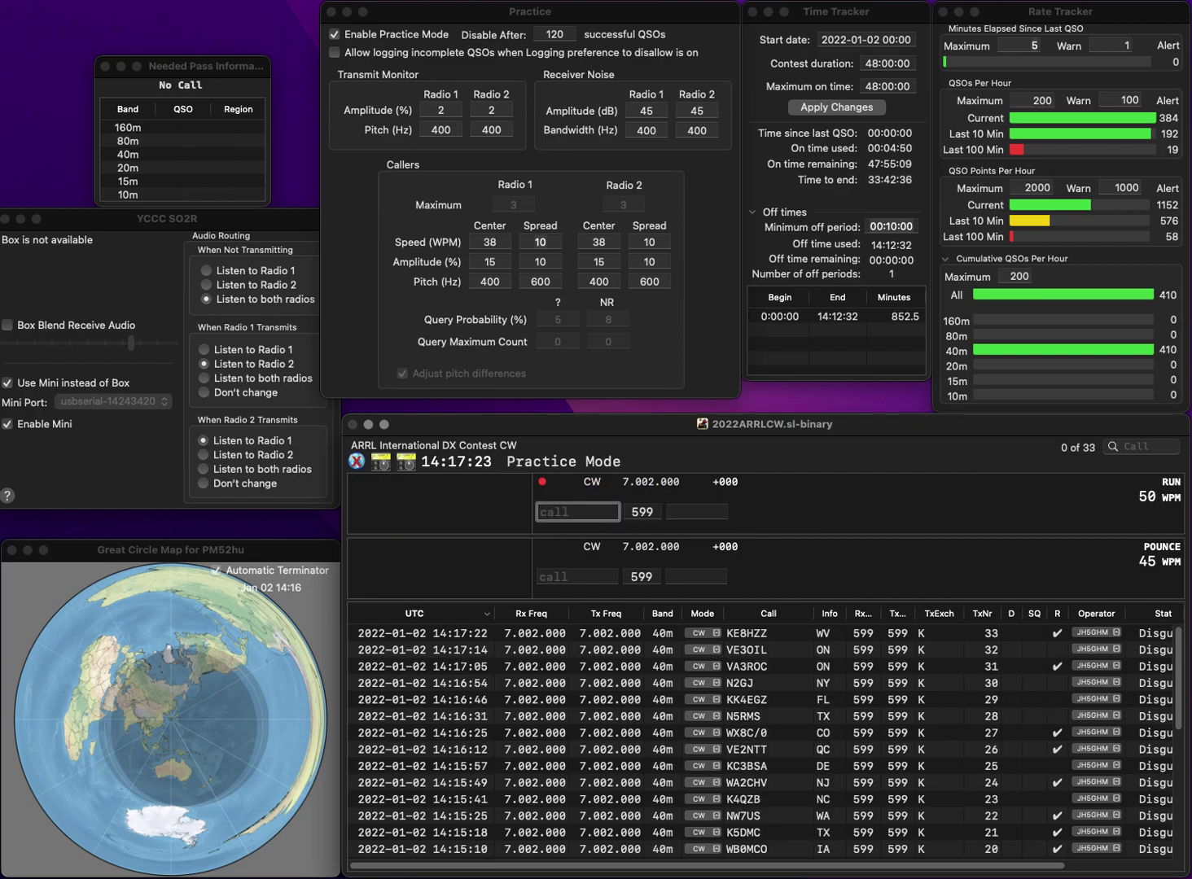
pyautogui.write('N8VAL')
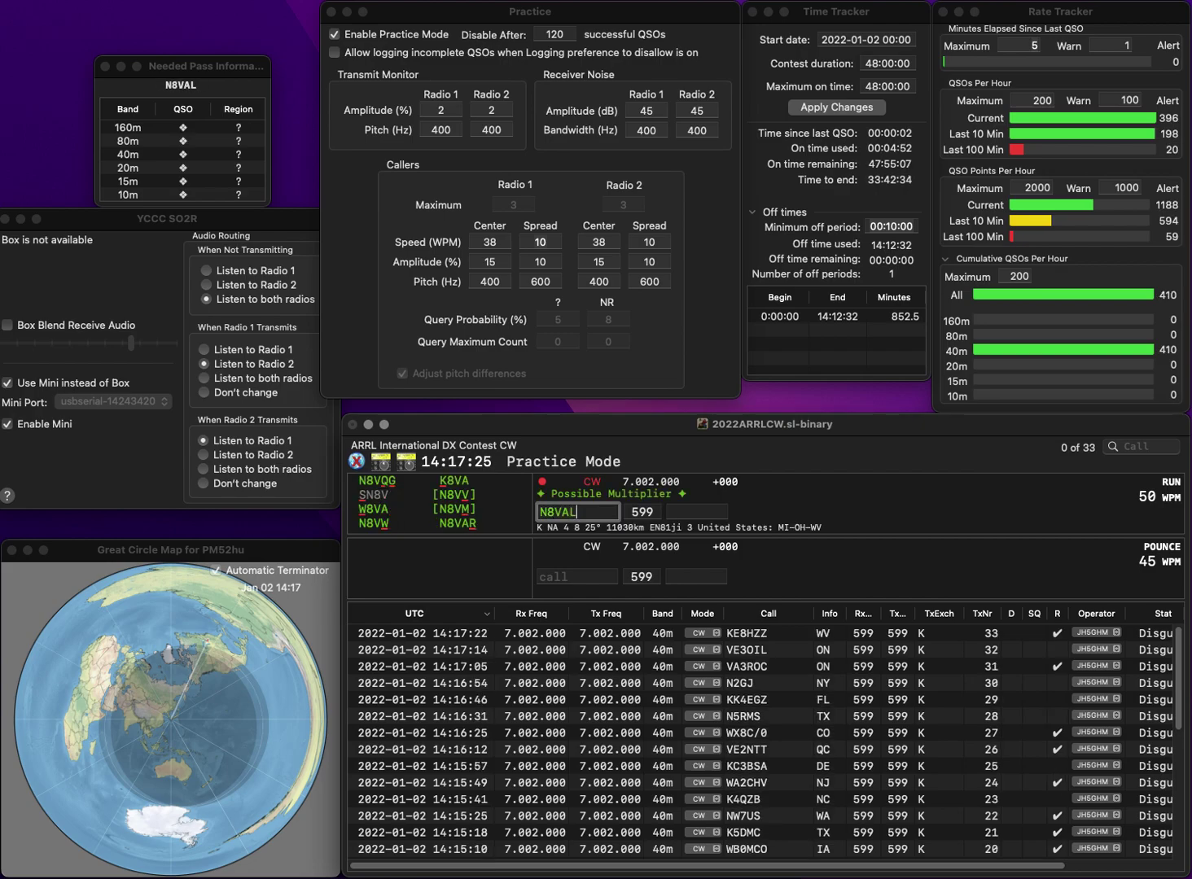
pyautogui.press('BackSpace')
pyautogui.write('R')
pyautogui.press('space')
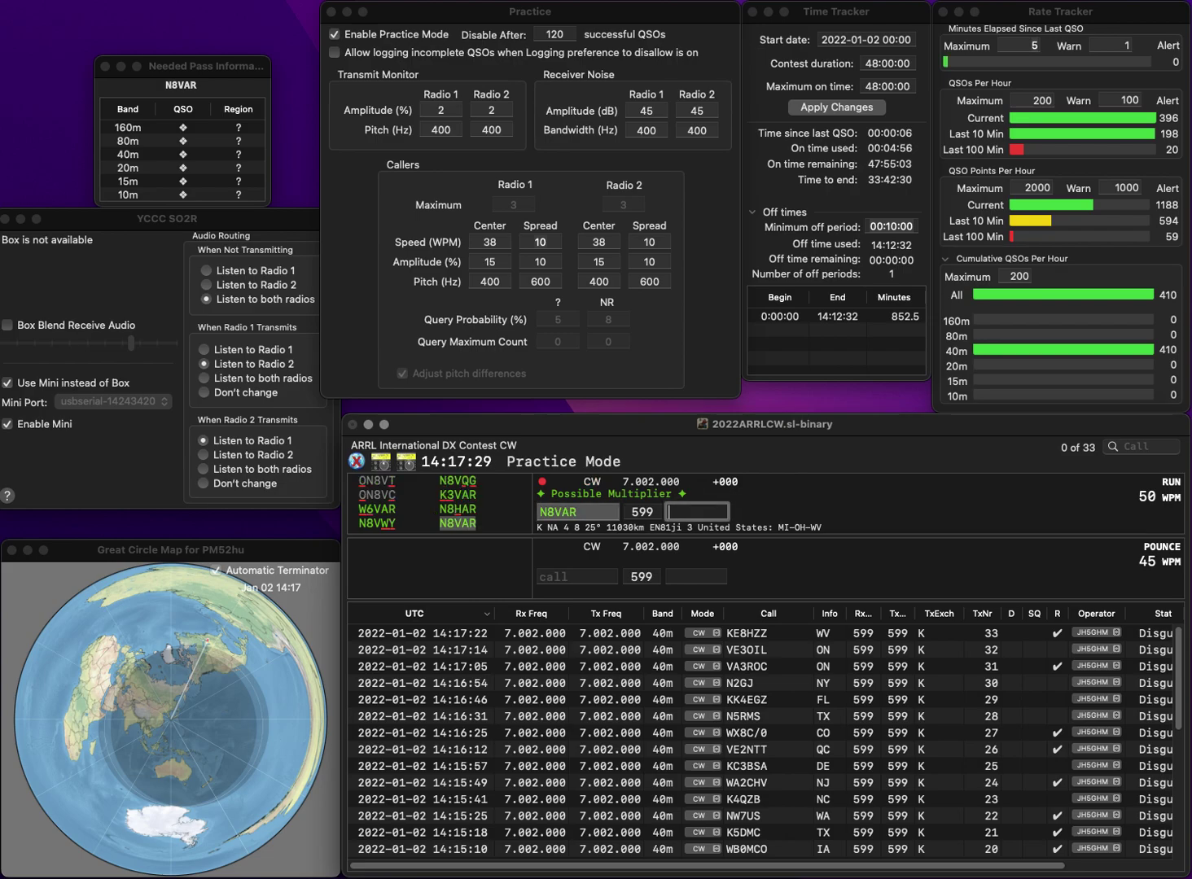
pyautogui.write('OH')
pyautogui.press('Return')
pyautogui.write('WA6MRK')
pyautogui.press('space')
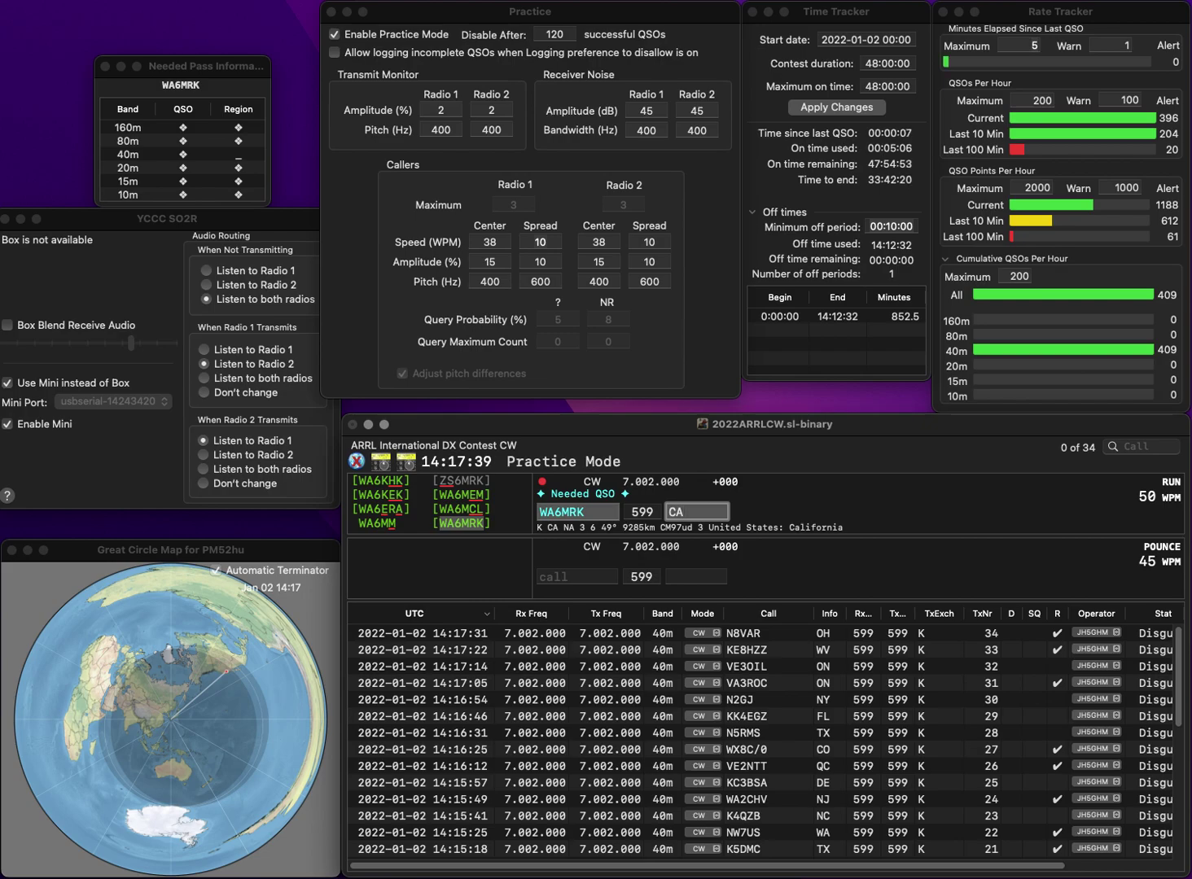
pyautogui.press('Return')
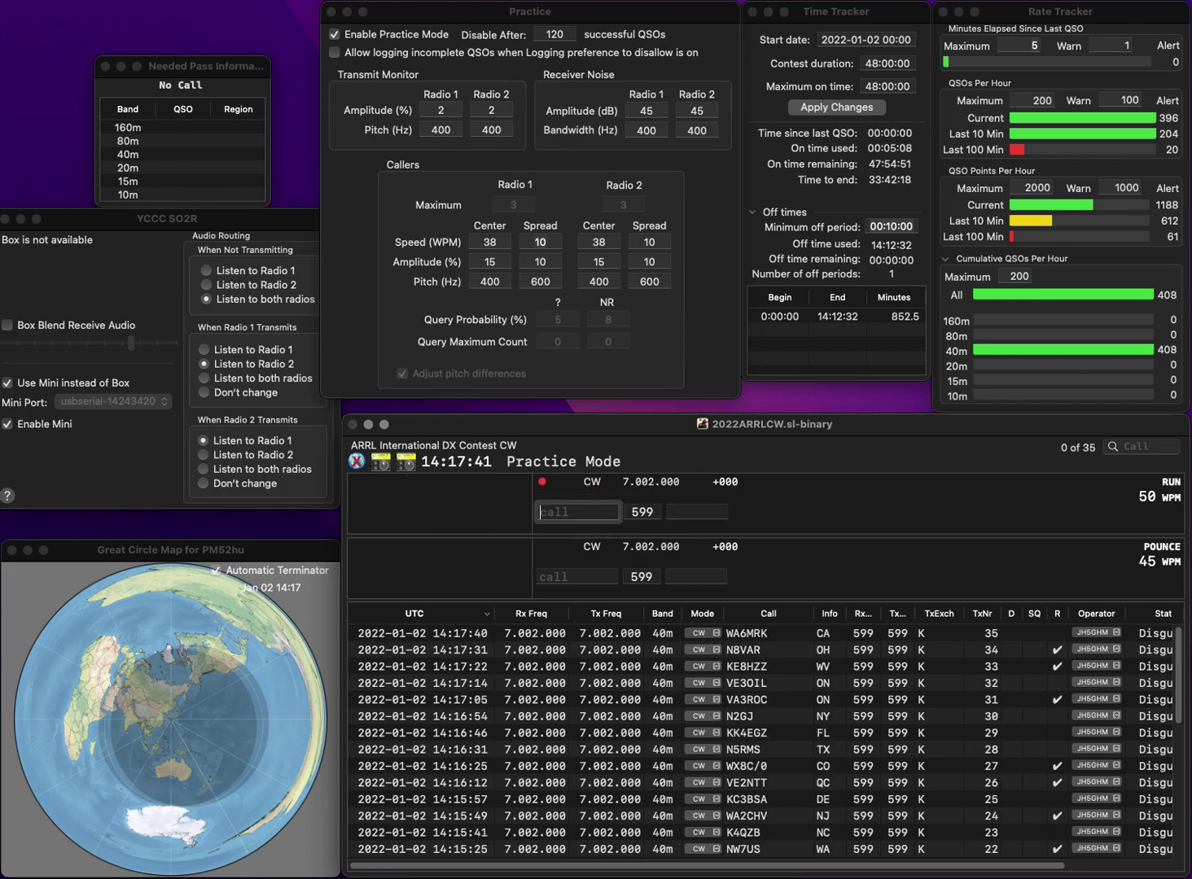
pyautogui.write('W4IZT')
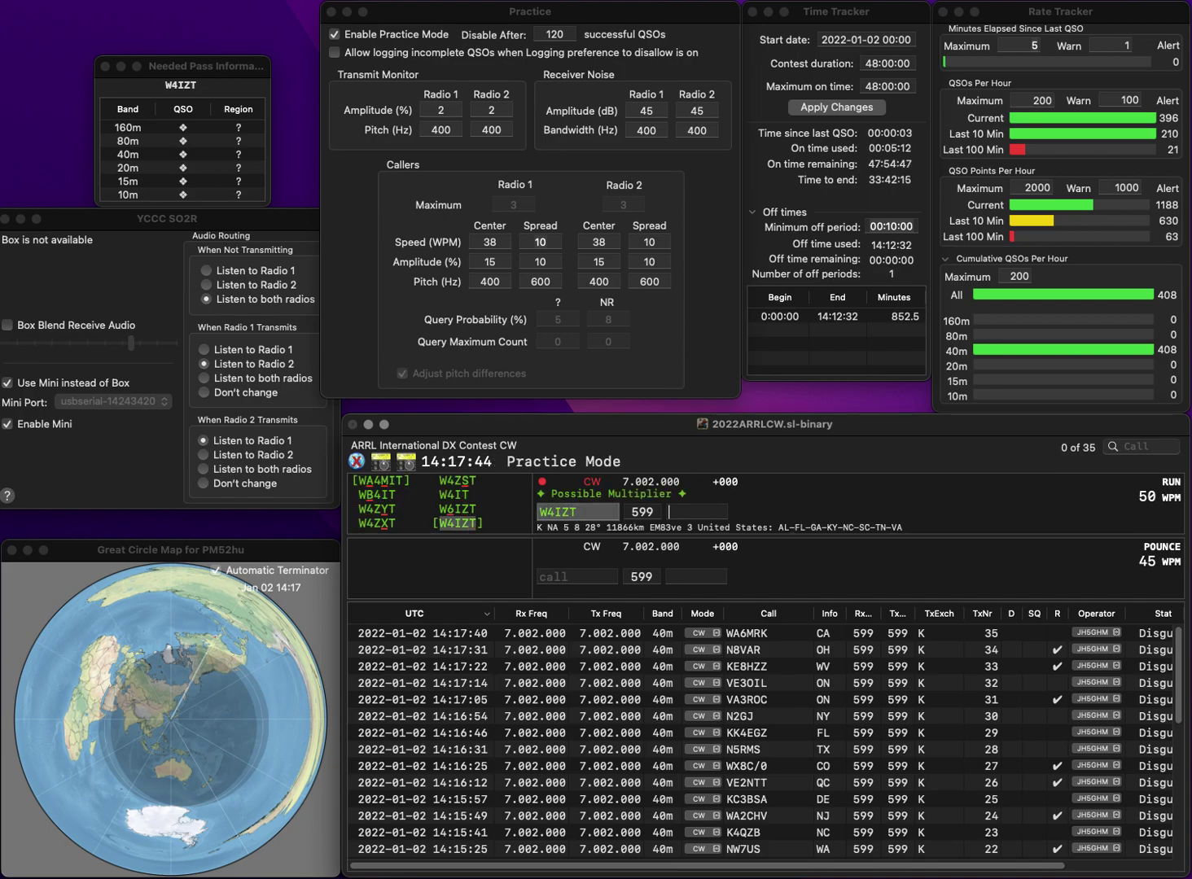
pyautogui.press('Tab')
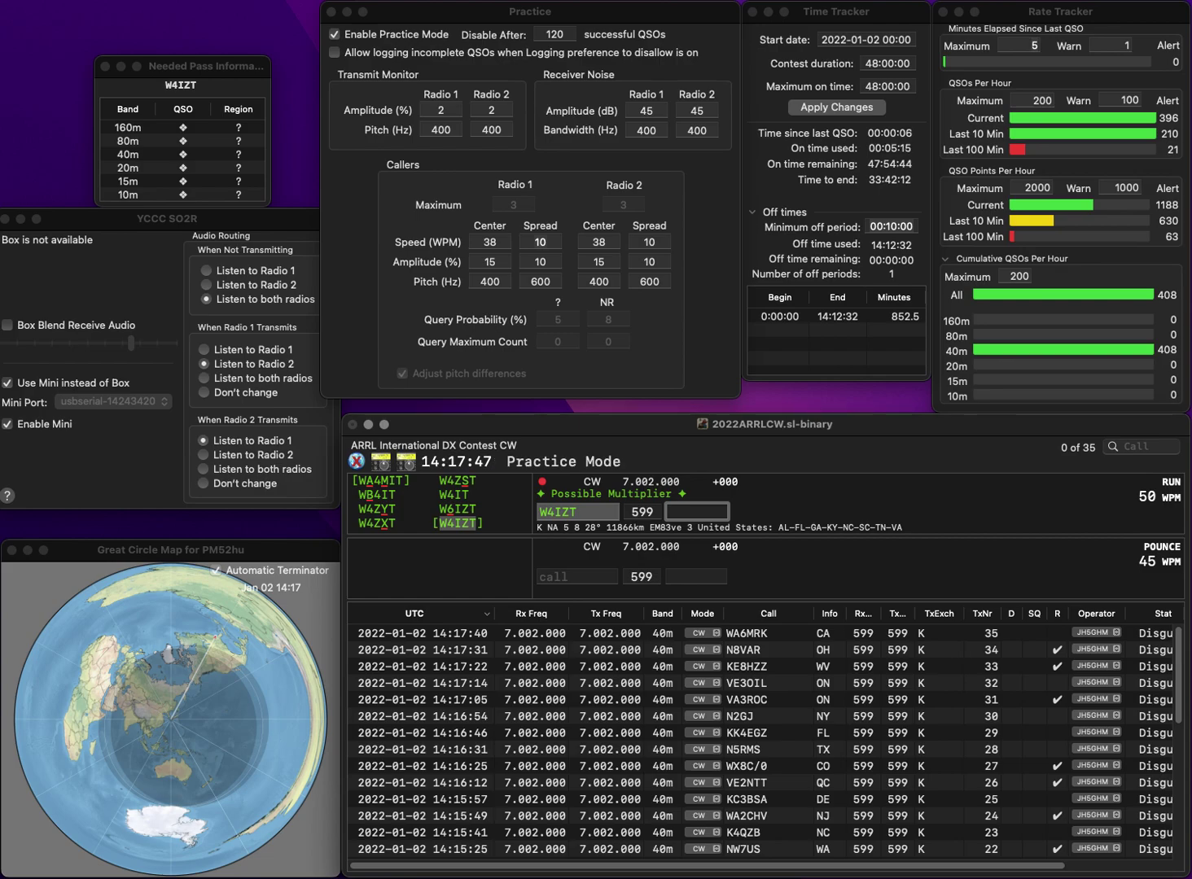
pyautogui.press('Return')
pyautogui.write('VA3CW')
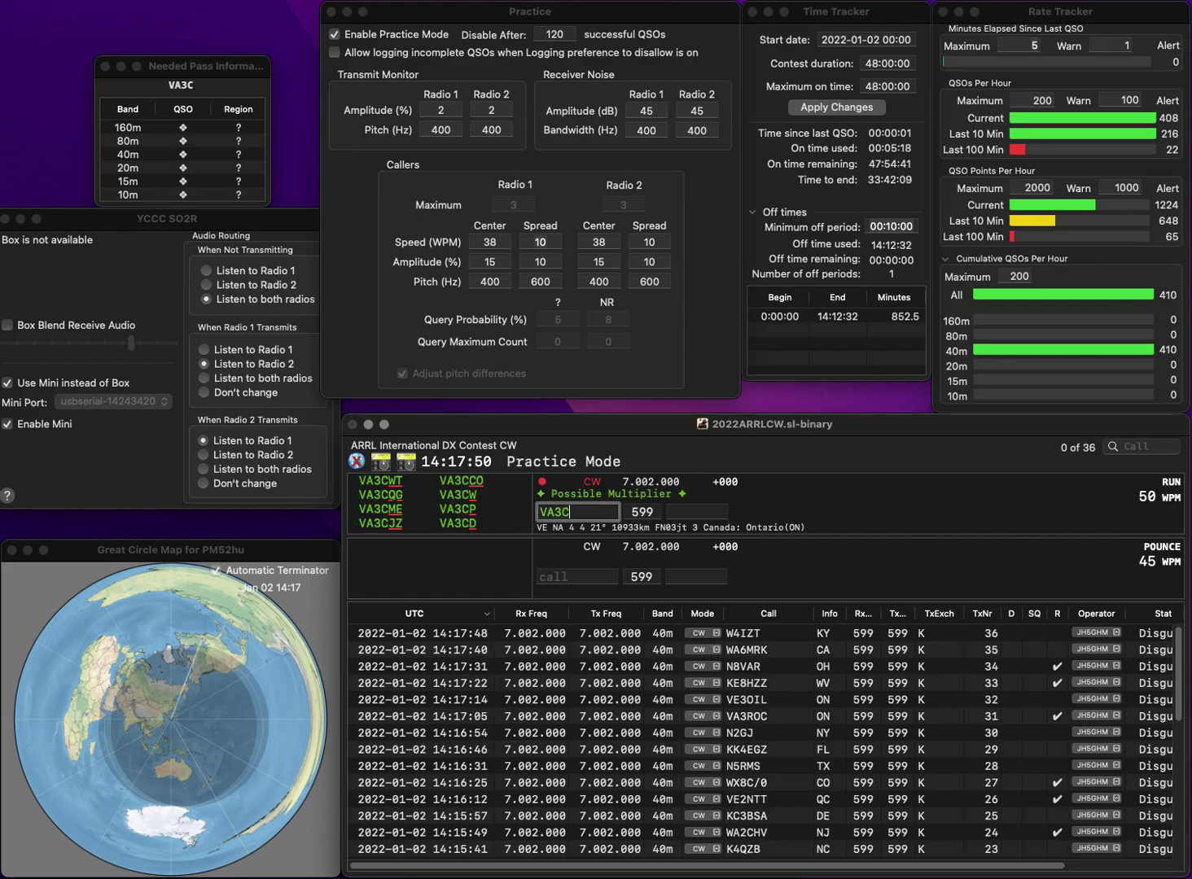
pyautogui.press('space')
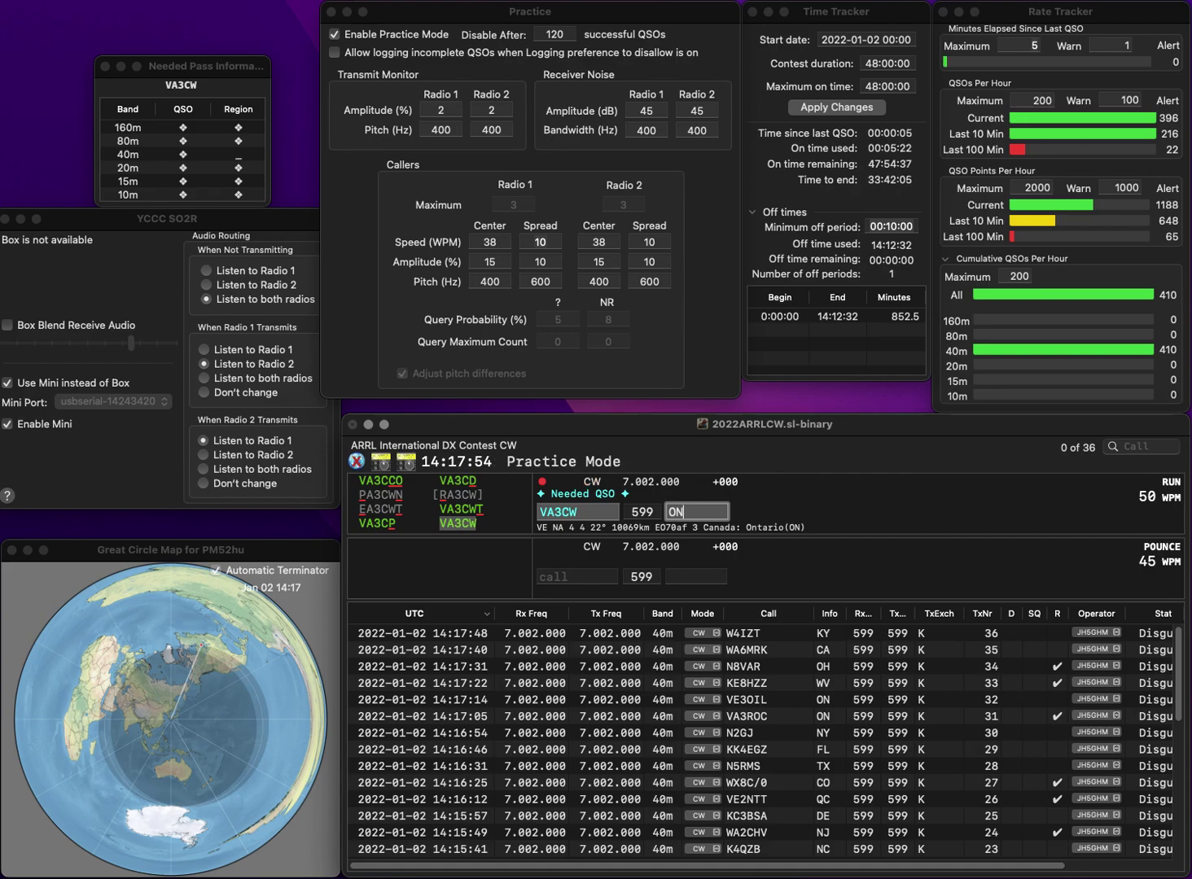
pyautogui.press('Return')
pyautogui.write('KB6LZ')
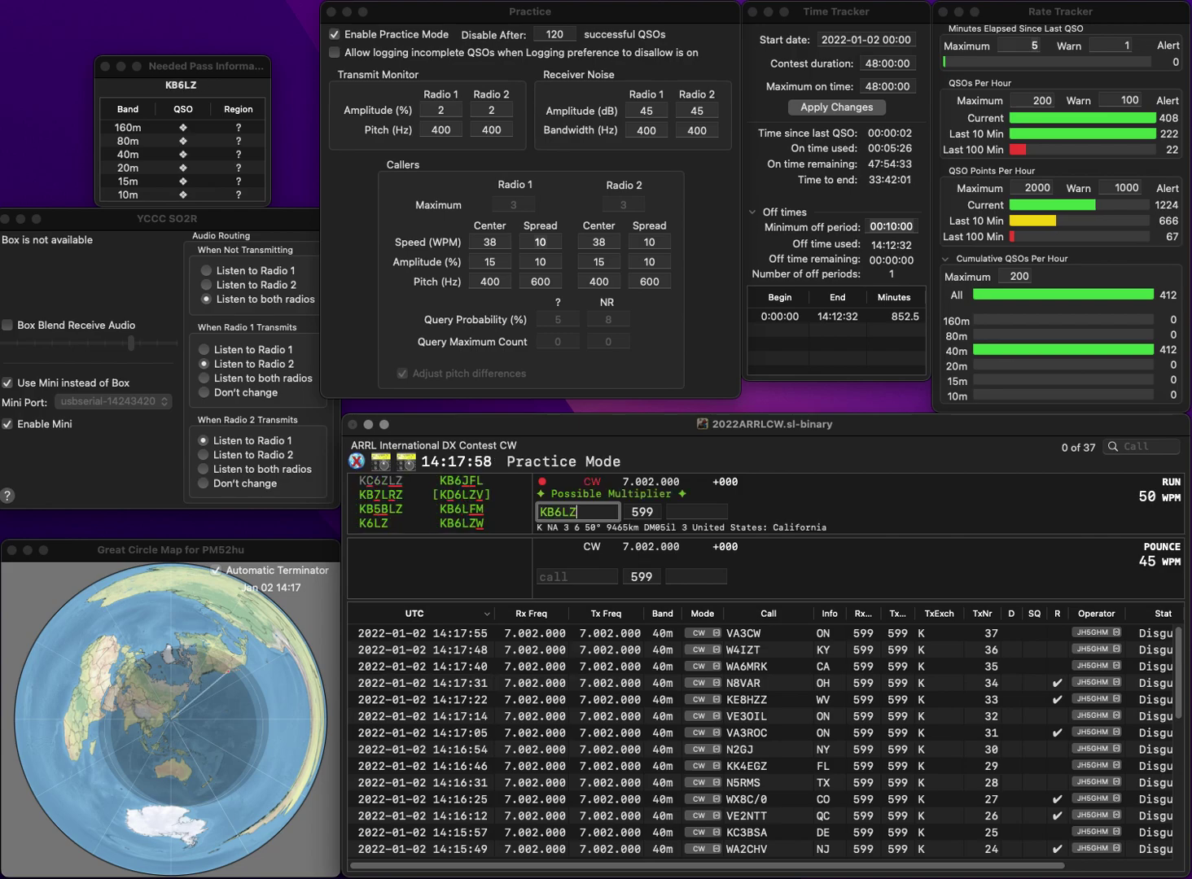
pyautogui.write('W')
pyautogui.press('Return')
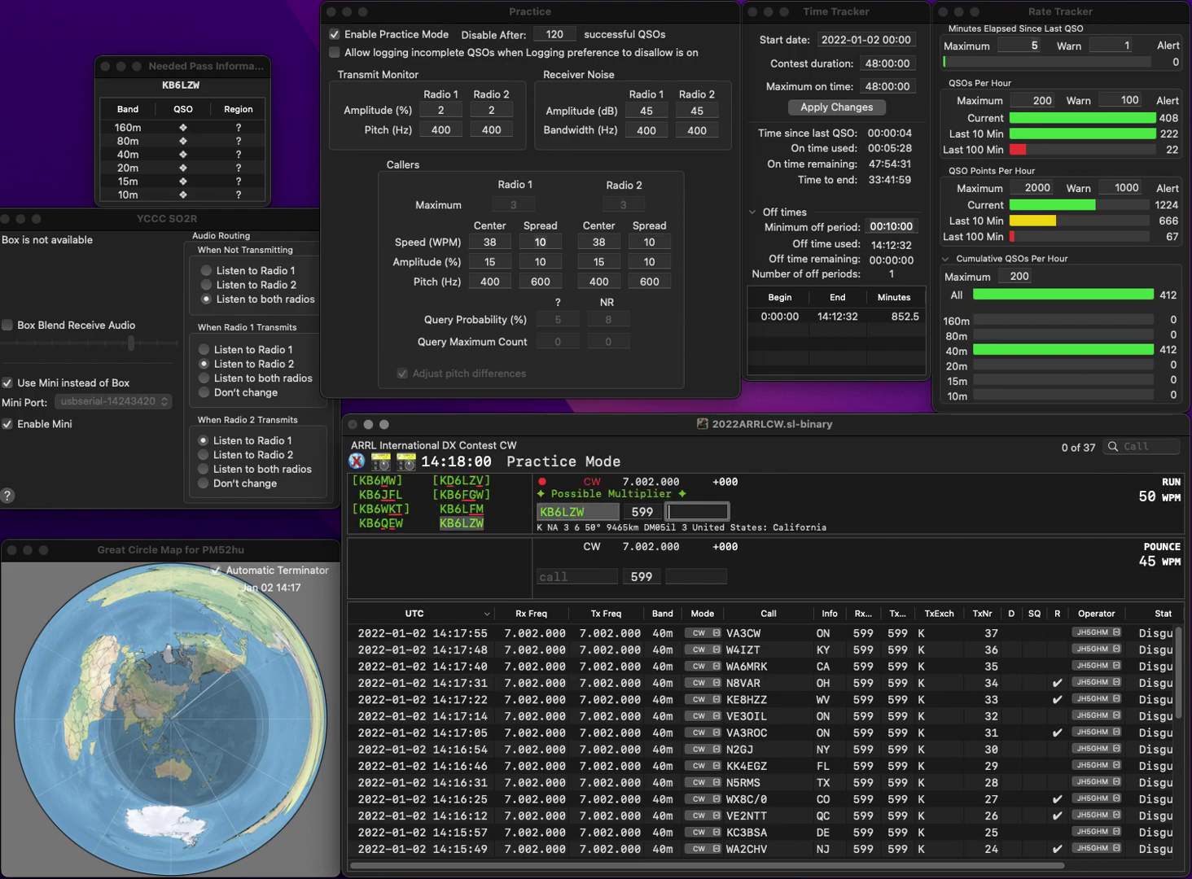
pyautogui.write('CA')
pyautogui.press('Return')
pyautogui.write('VE3QY')
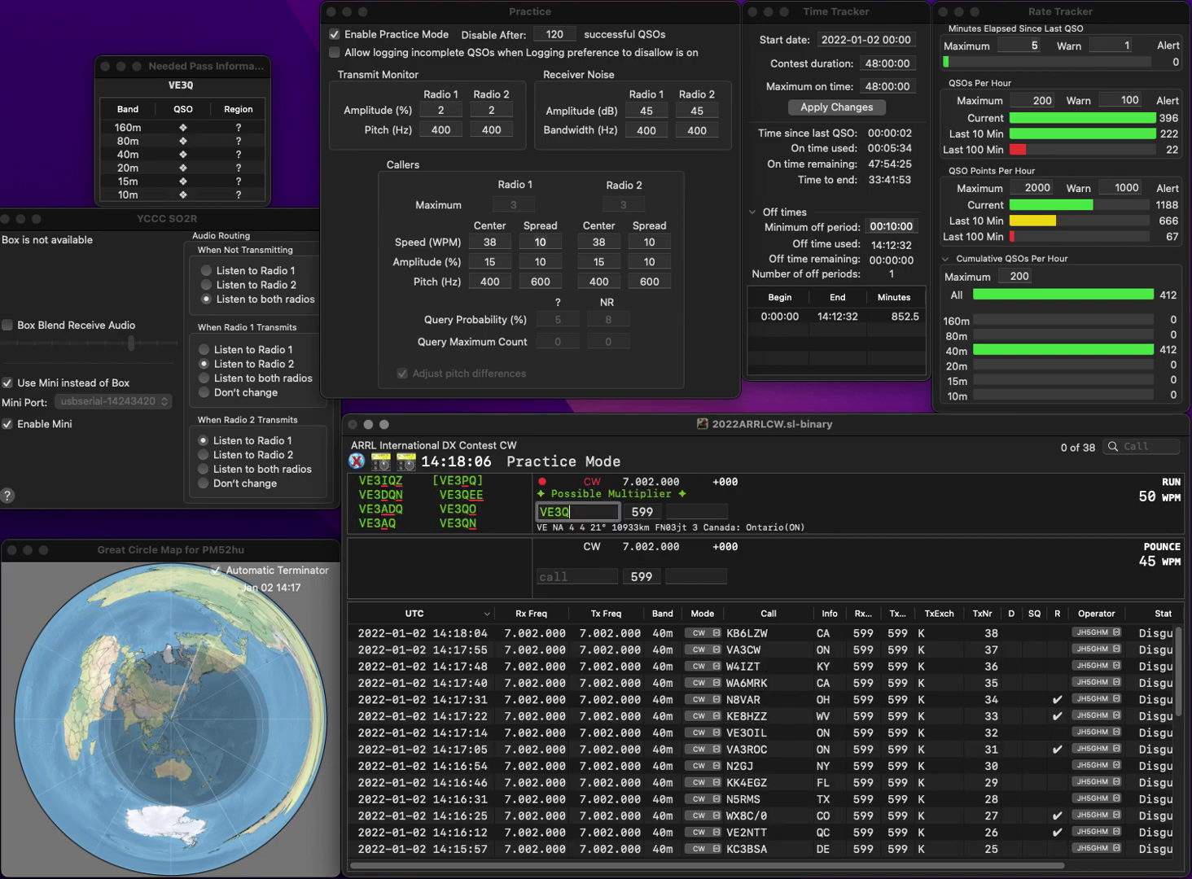
pyautogui.press('Tab')
pyautogui.hotkey('shift', 'Tab')
pyautogui.write('VE2QY')
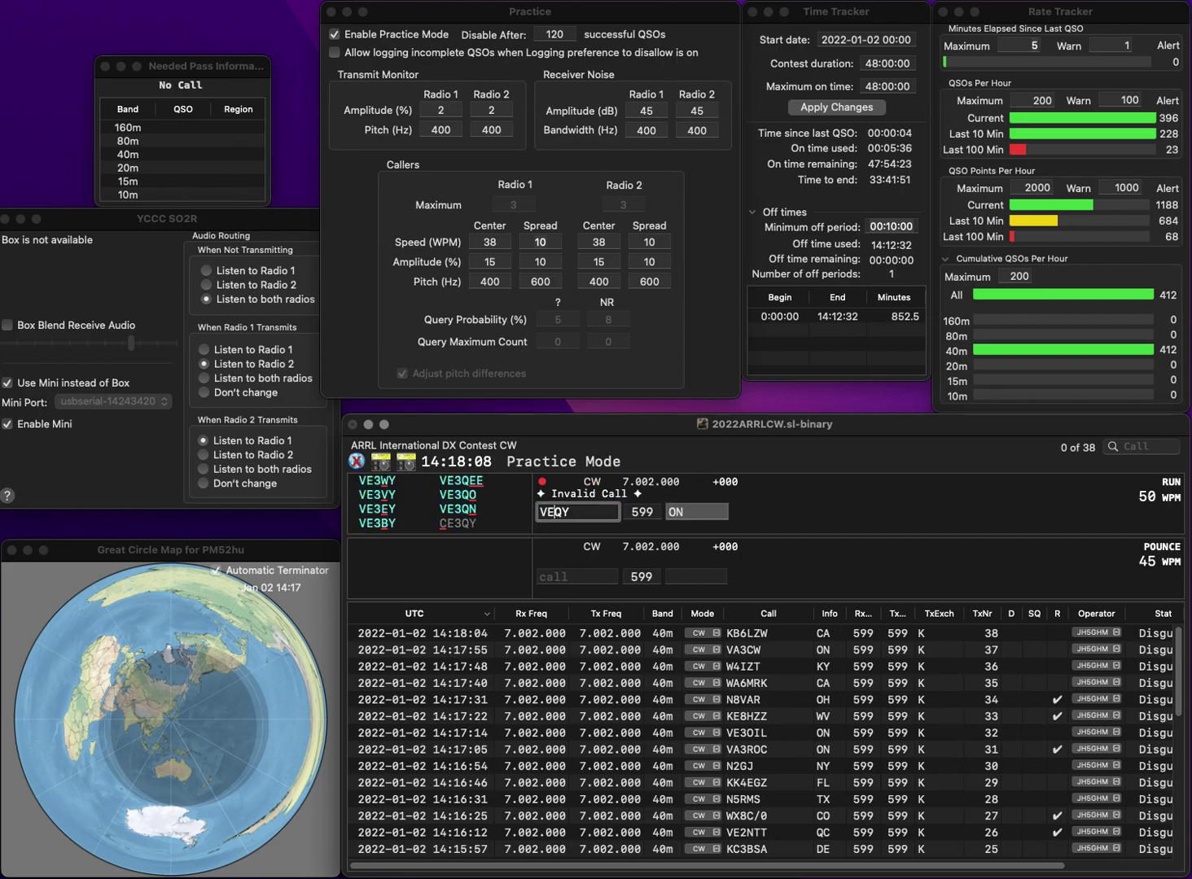
pyautogui.press('Tab')
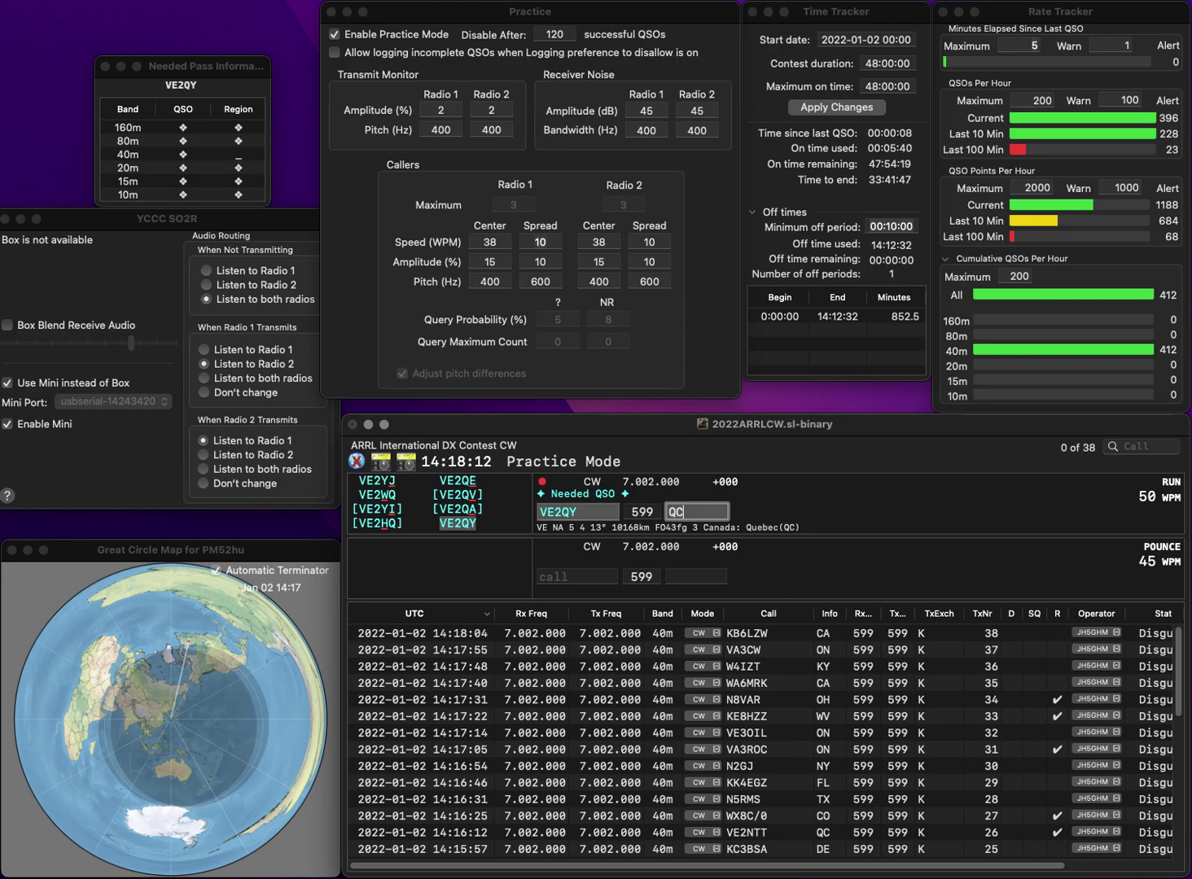
pyautogui.press('Return')
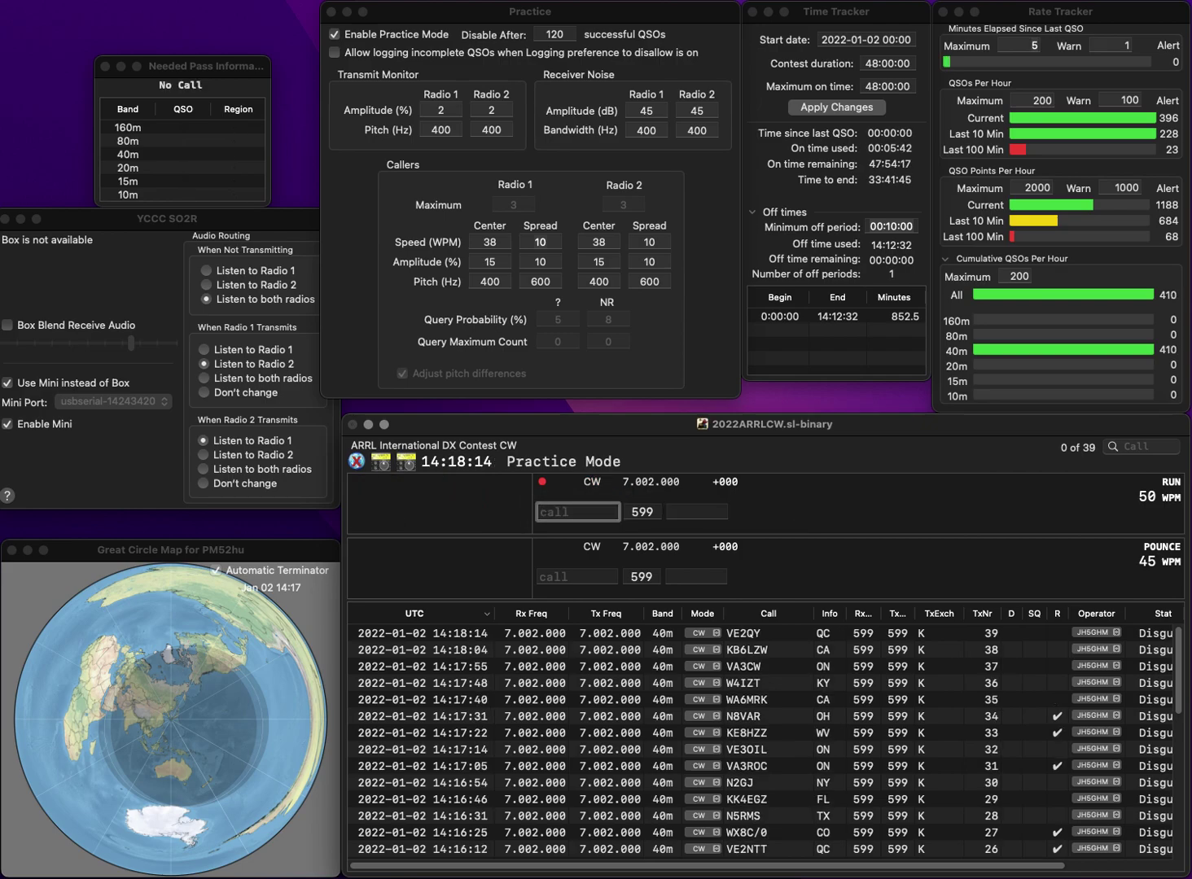
# Log a run contact with KB3Z using received exchange MD
pyautogui.write('KB3Z')
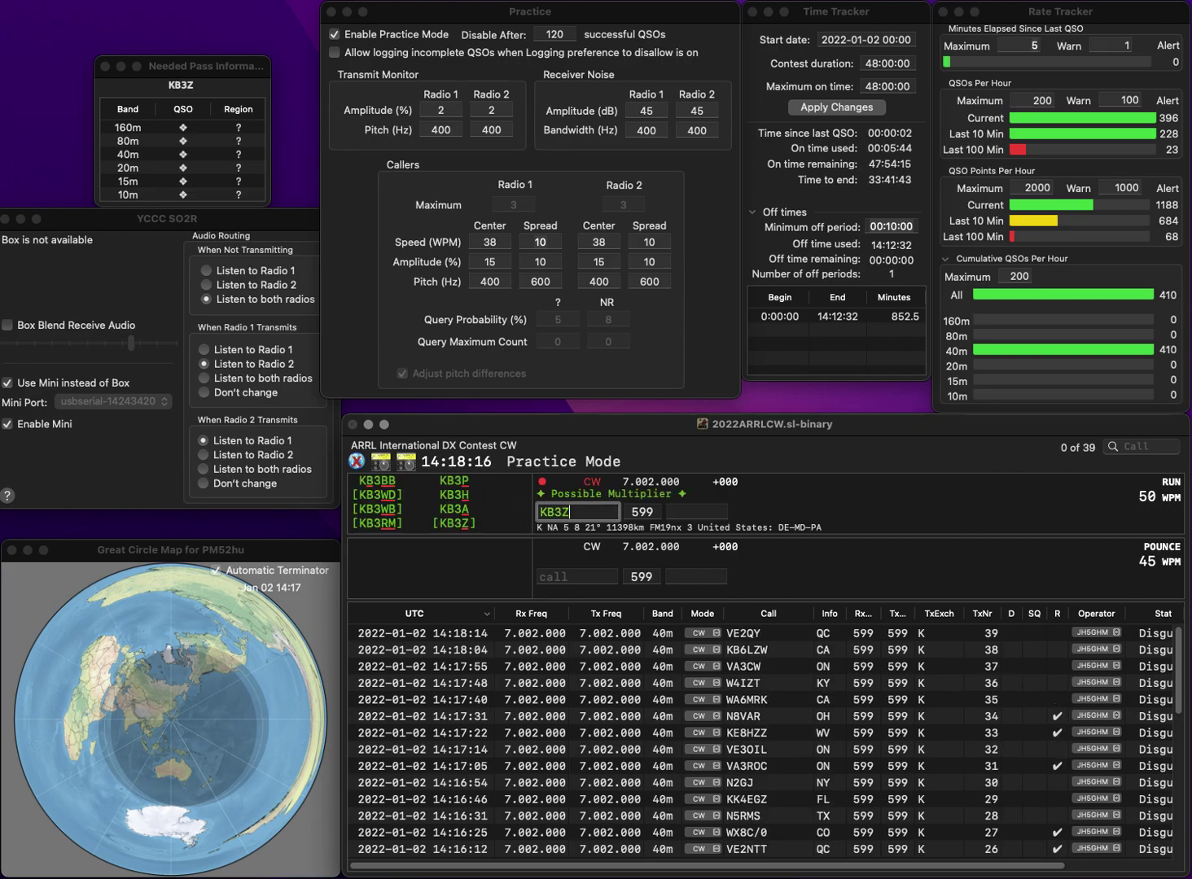
pyautogui.press('space')
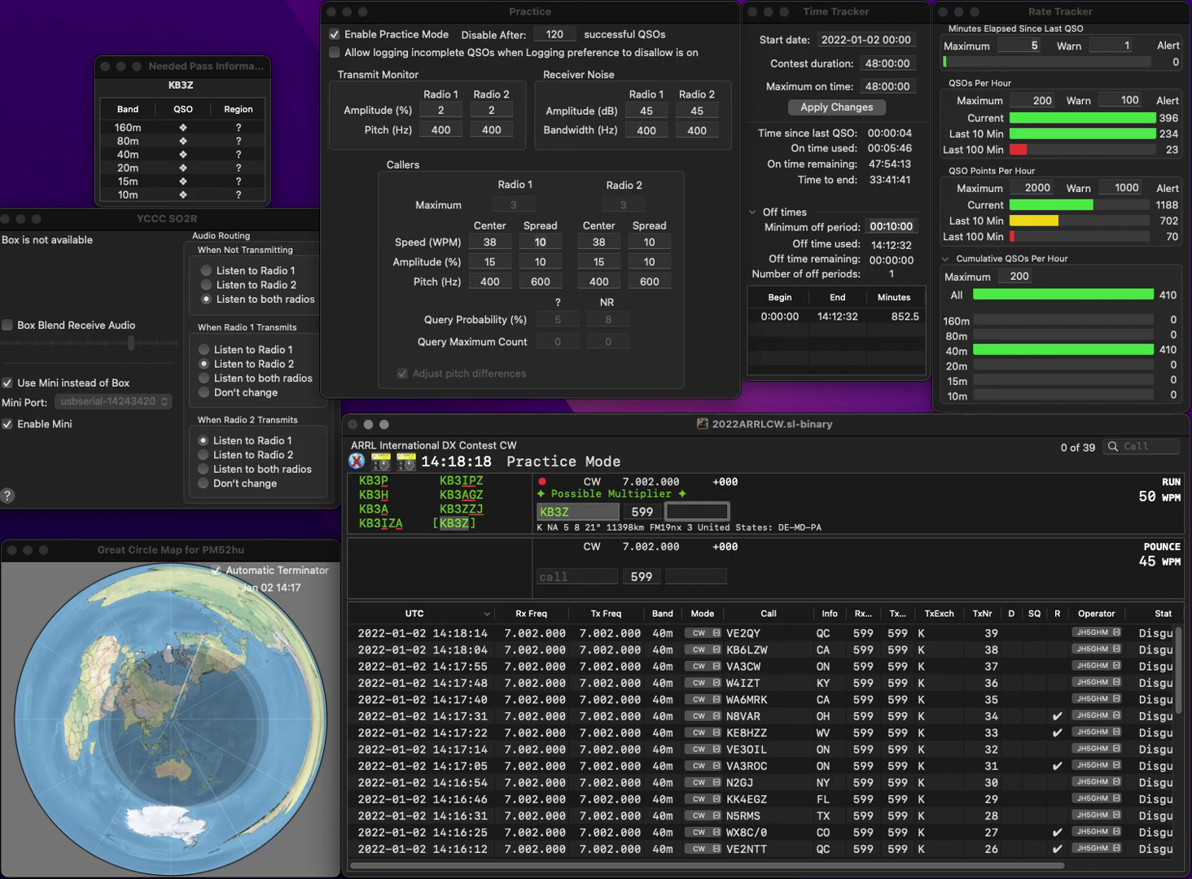
pyautogui.write('MD')
pyautogui.press('Return')
pyautogui.write('WK1O')
pyautogui.press('space')
pyautogui.write('MA')
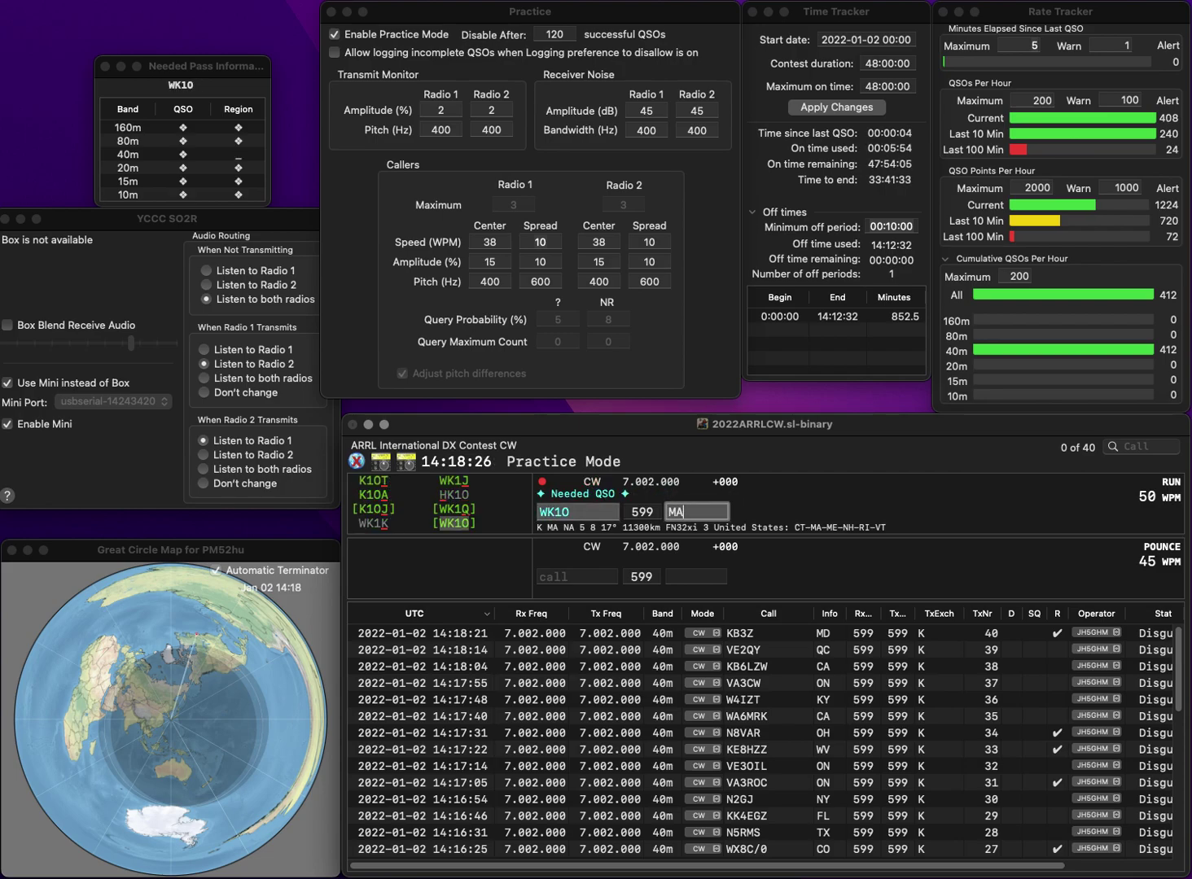
pyautogui.press('Return')
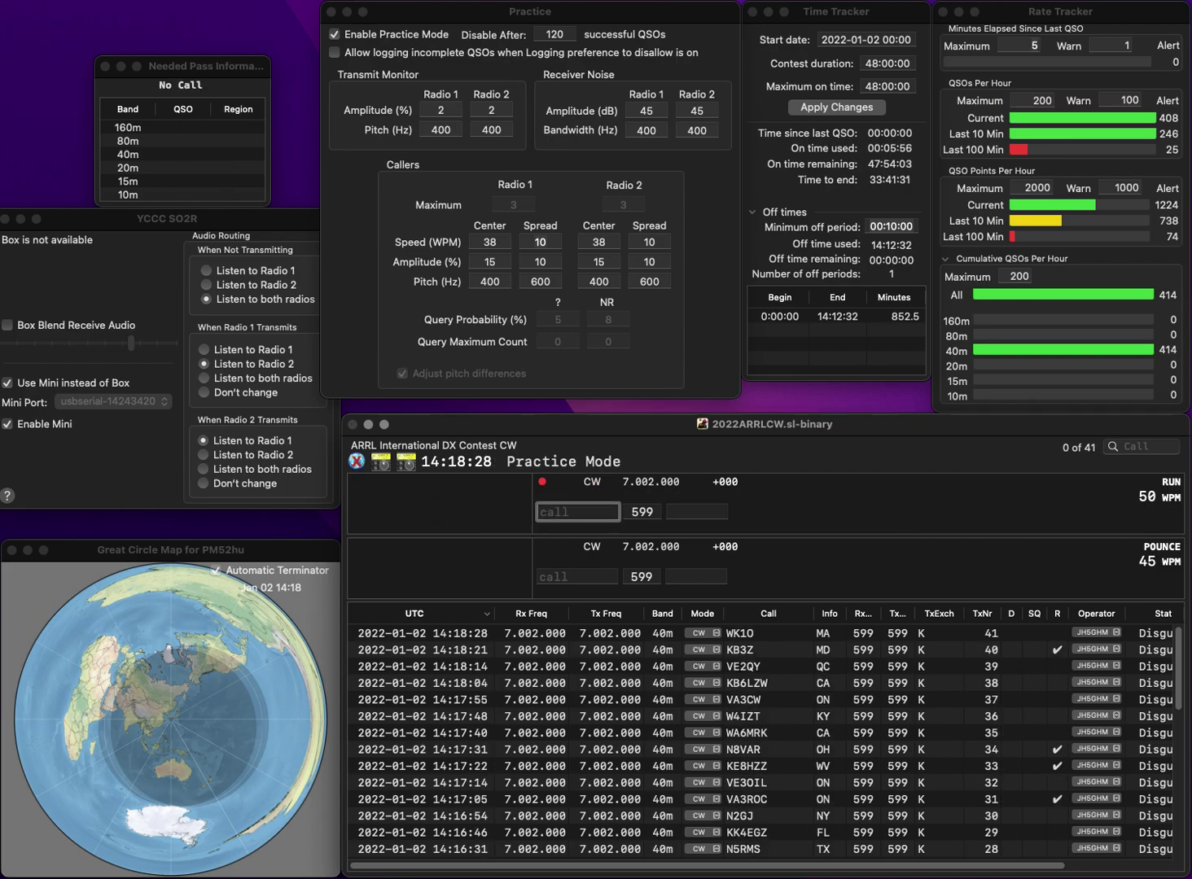
# Log a run contact with AA2A using received exchange NJ
pyautogui.write('AA2A')
pyautogui.press('Tab')
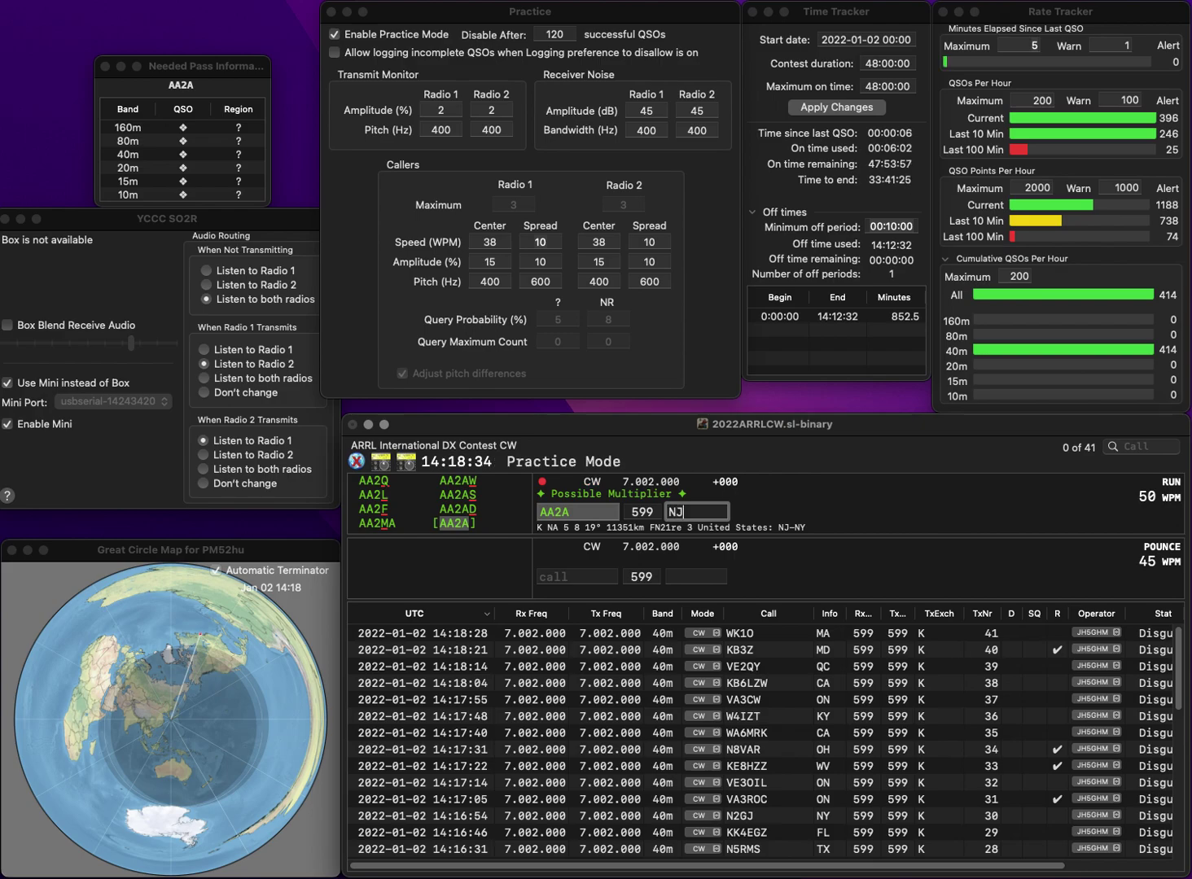
pyautogui.write('J')
pyautogui.press('Return')
pyautogui.write('N2PAY')
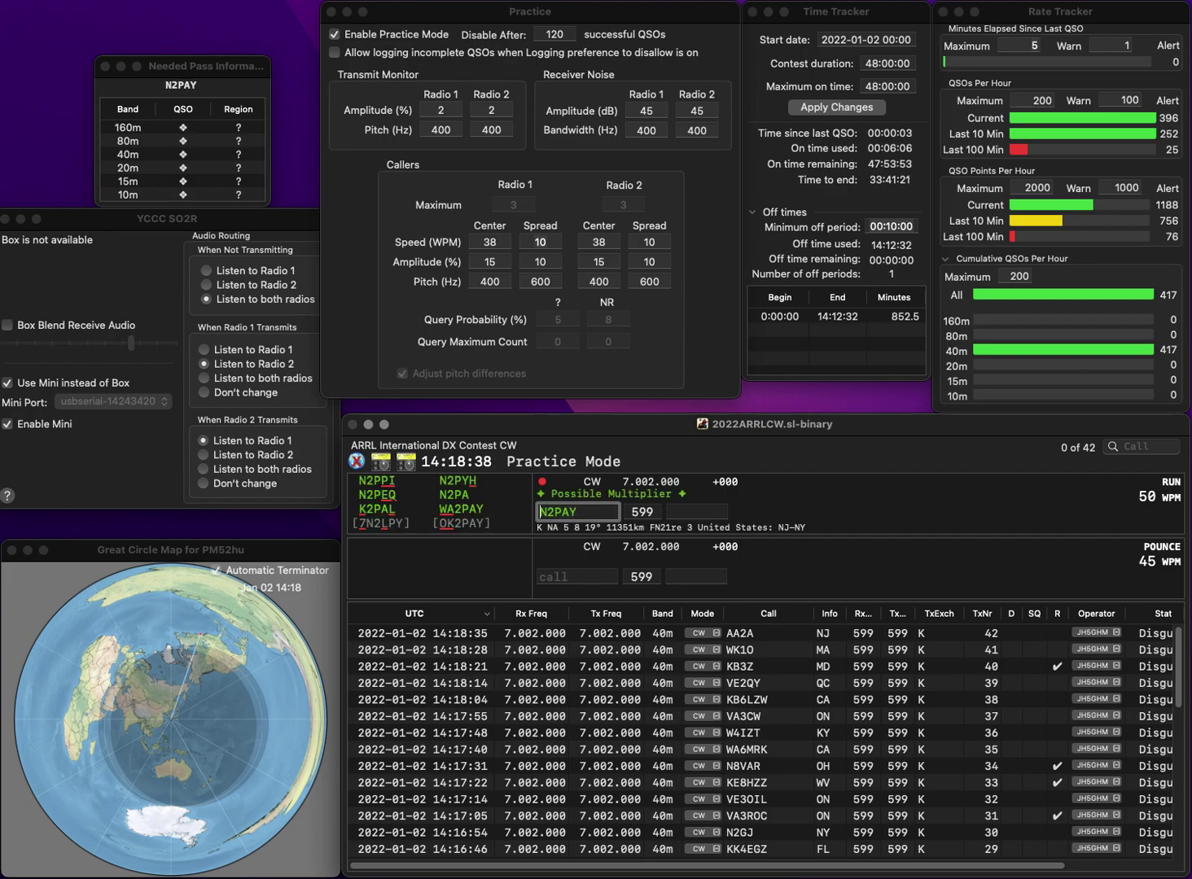
pyautogui.press('BackSpace')
pyautogui.write('WA')
pyautogui.press('Return')
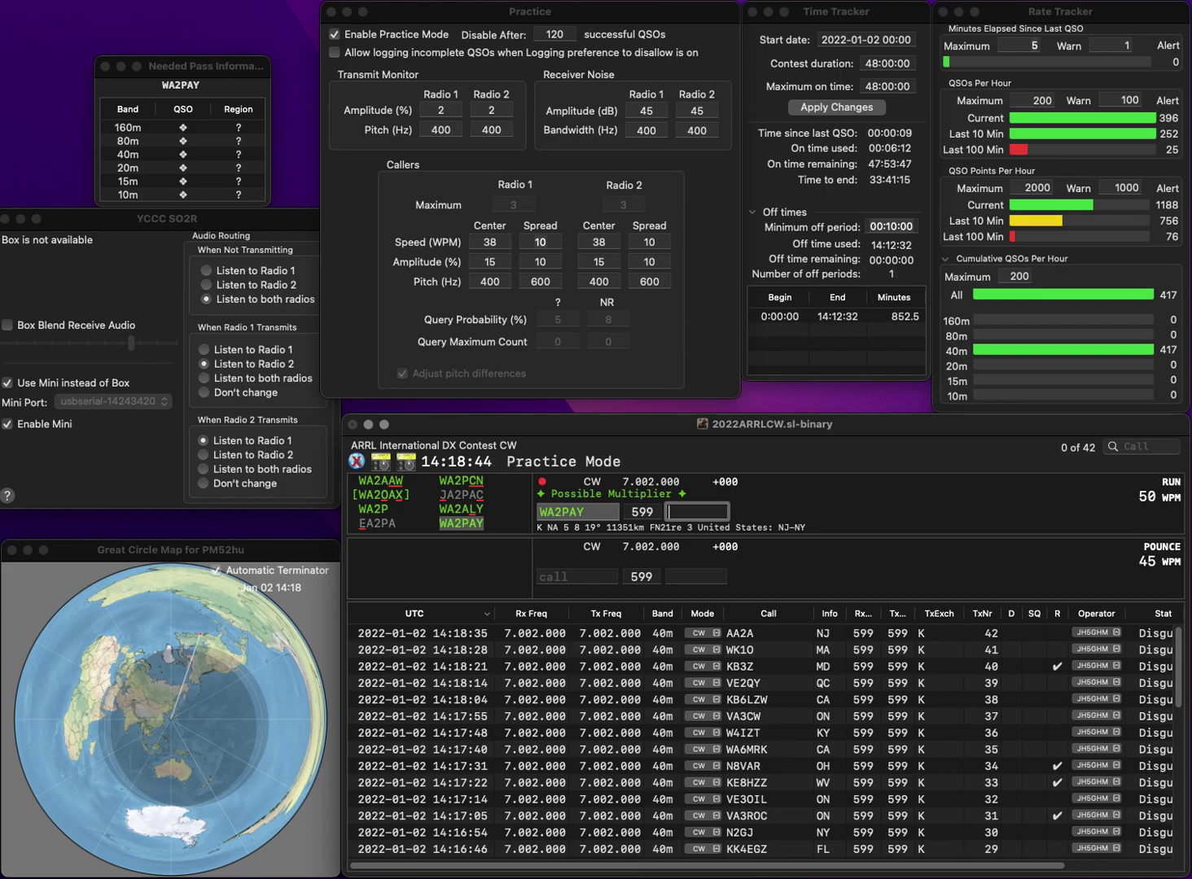
pyautogui.press('Return')
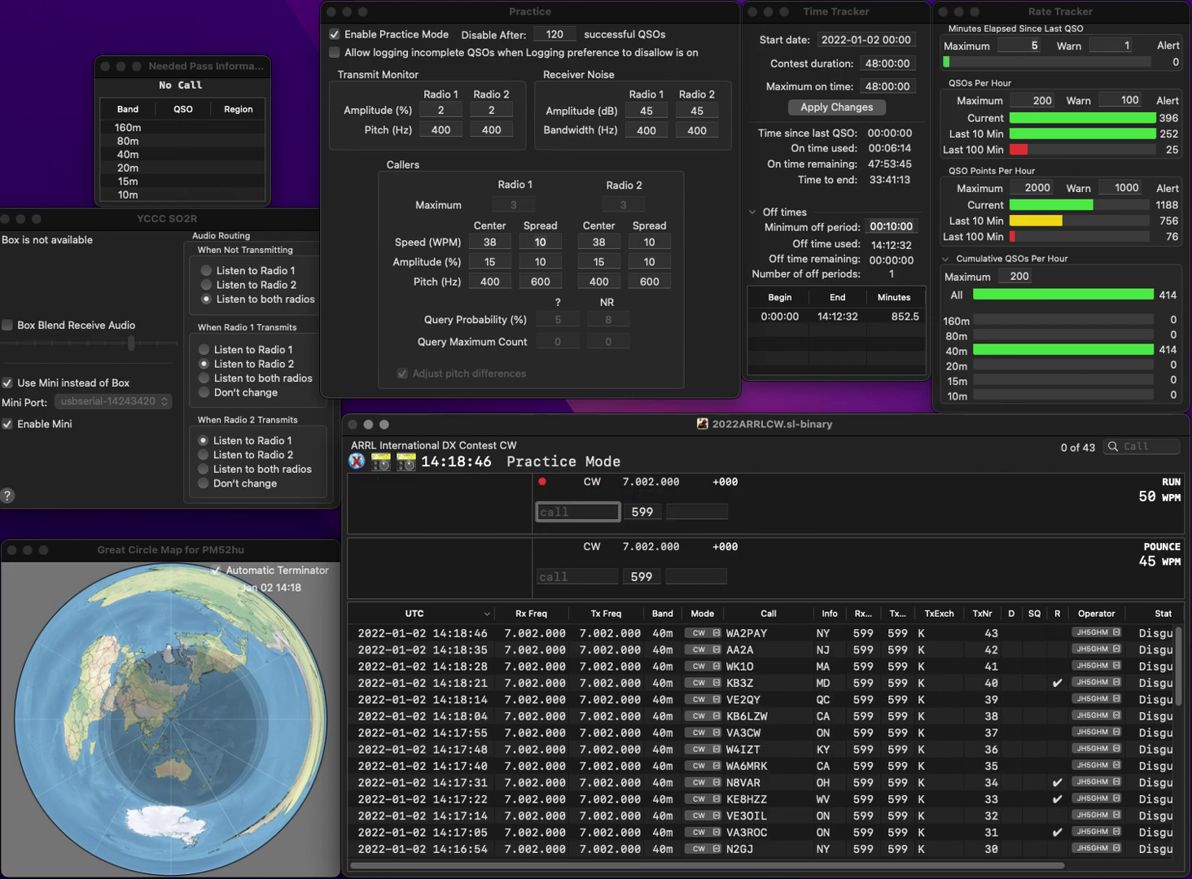
pyautogui.write('KB')
pyautogui.press('BackSpace')
pyautogui.write('6')
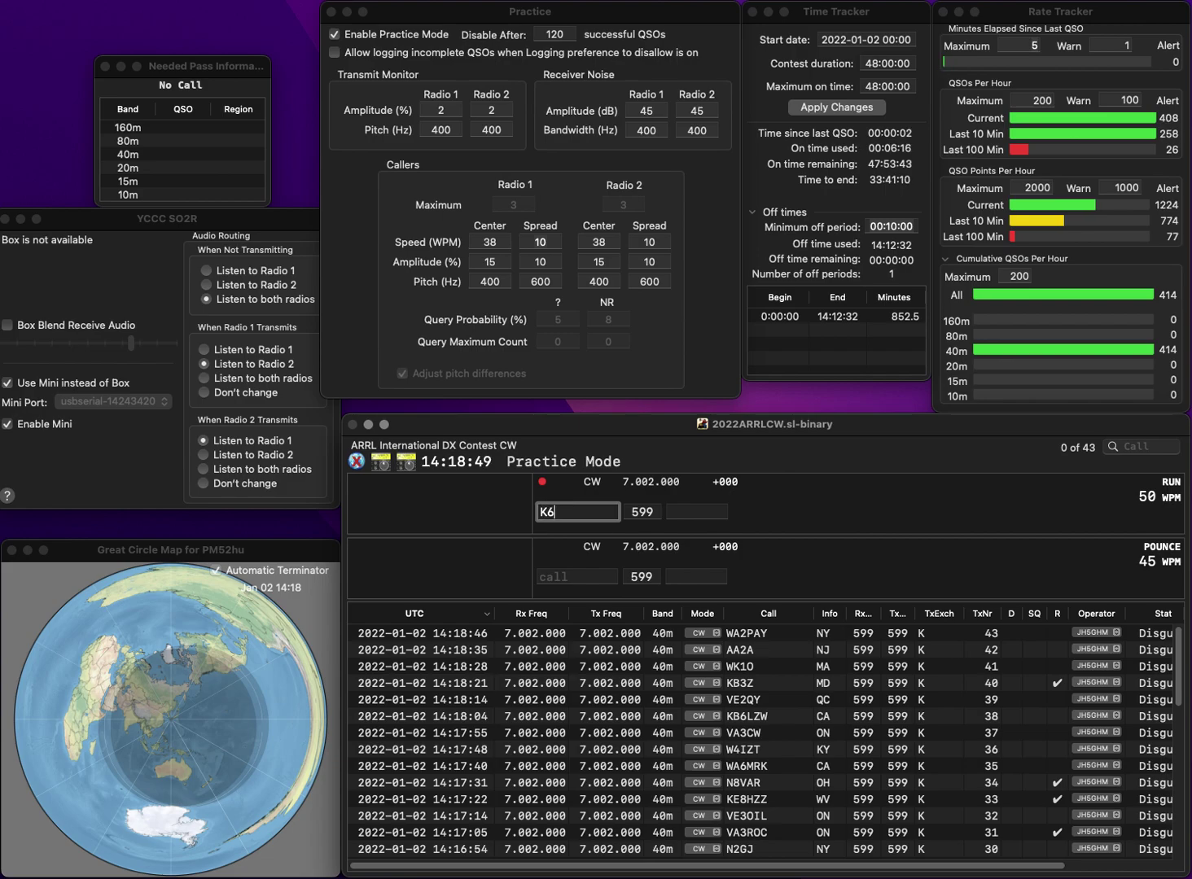
pyautogui.write('UM')
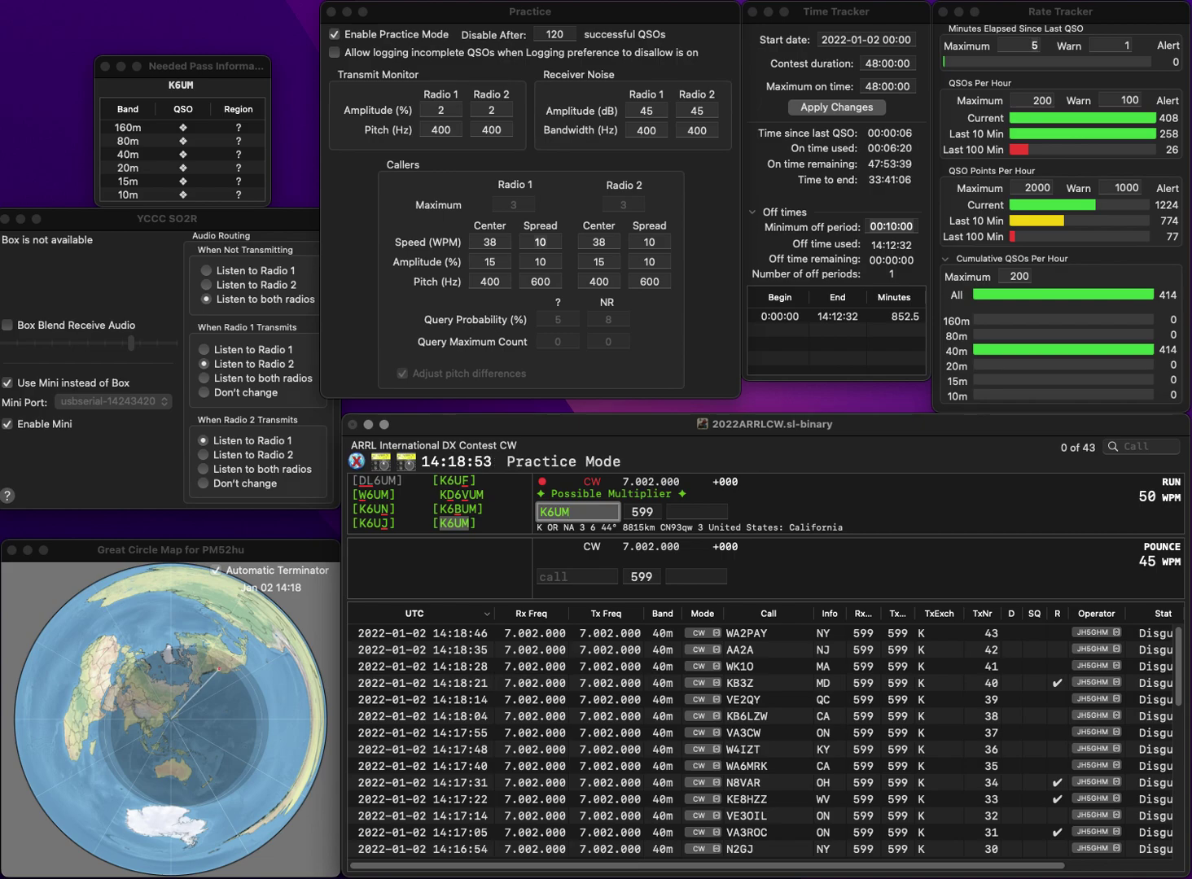
pyautogui.press('Return')
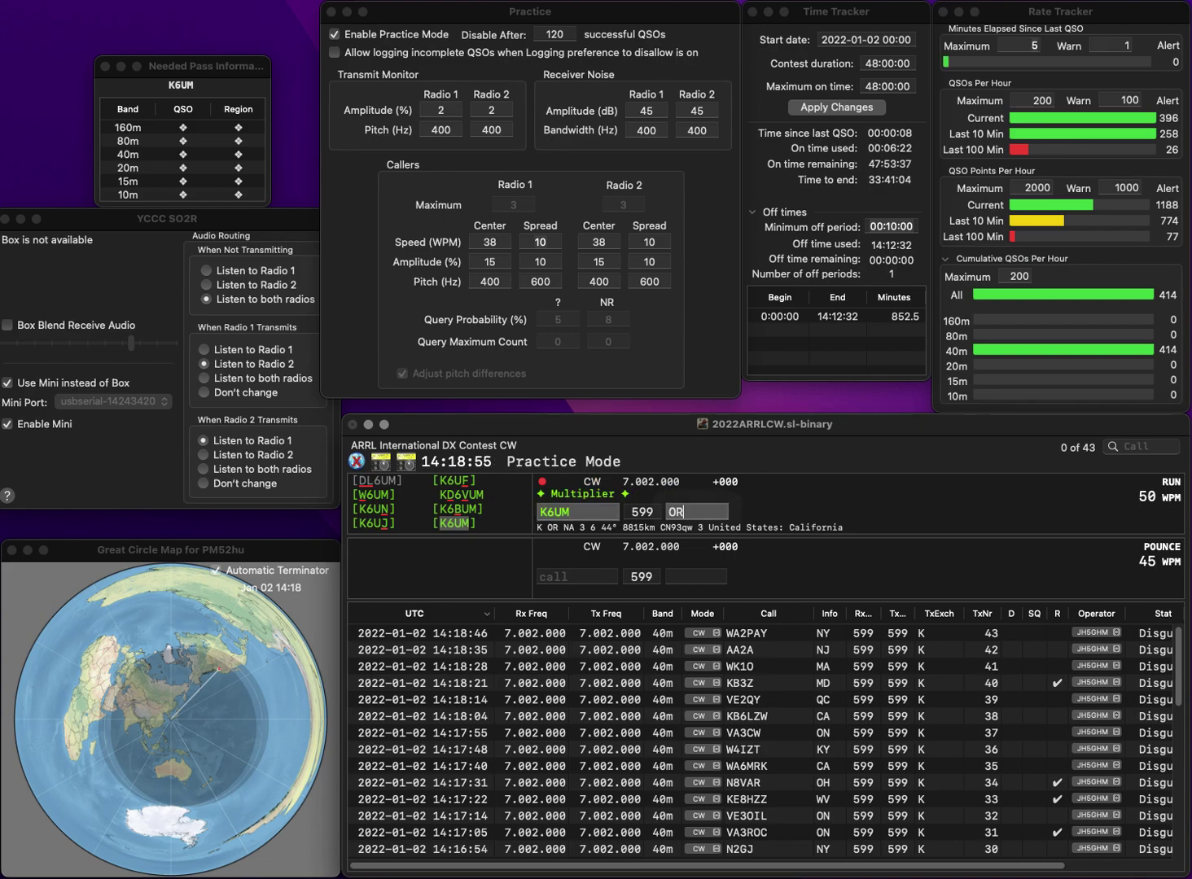
pyautogui.press('Return')
pyautogui.write('N4EMM')
pyautogui.press('Return')
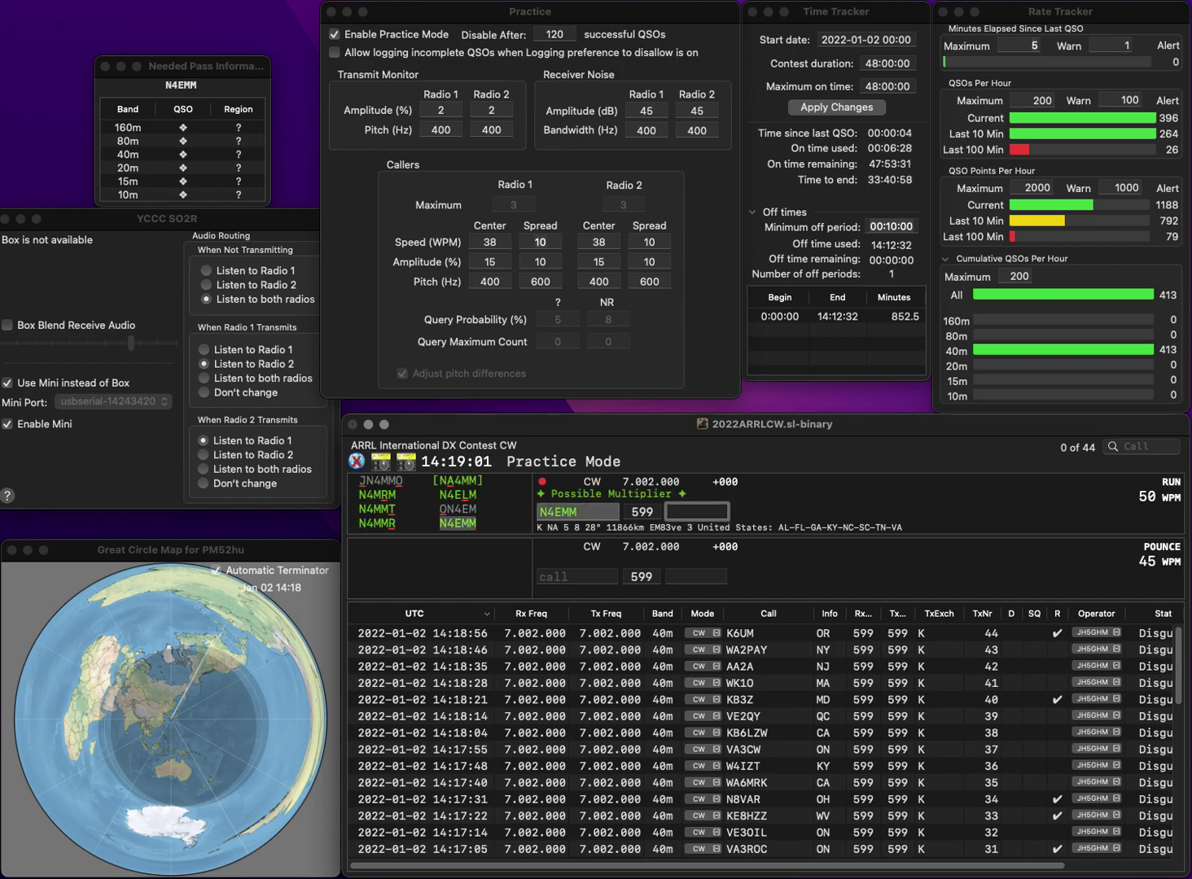
pyautogui.write('C')
pyautogui.press('Return')
# Log a run contact with W7EW using received exchange OR
pyautogui.write('W7EW')
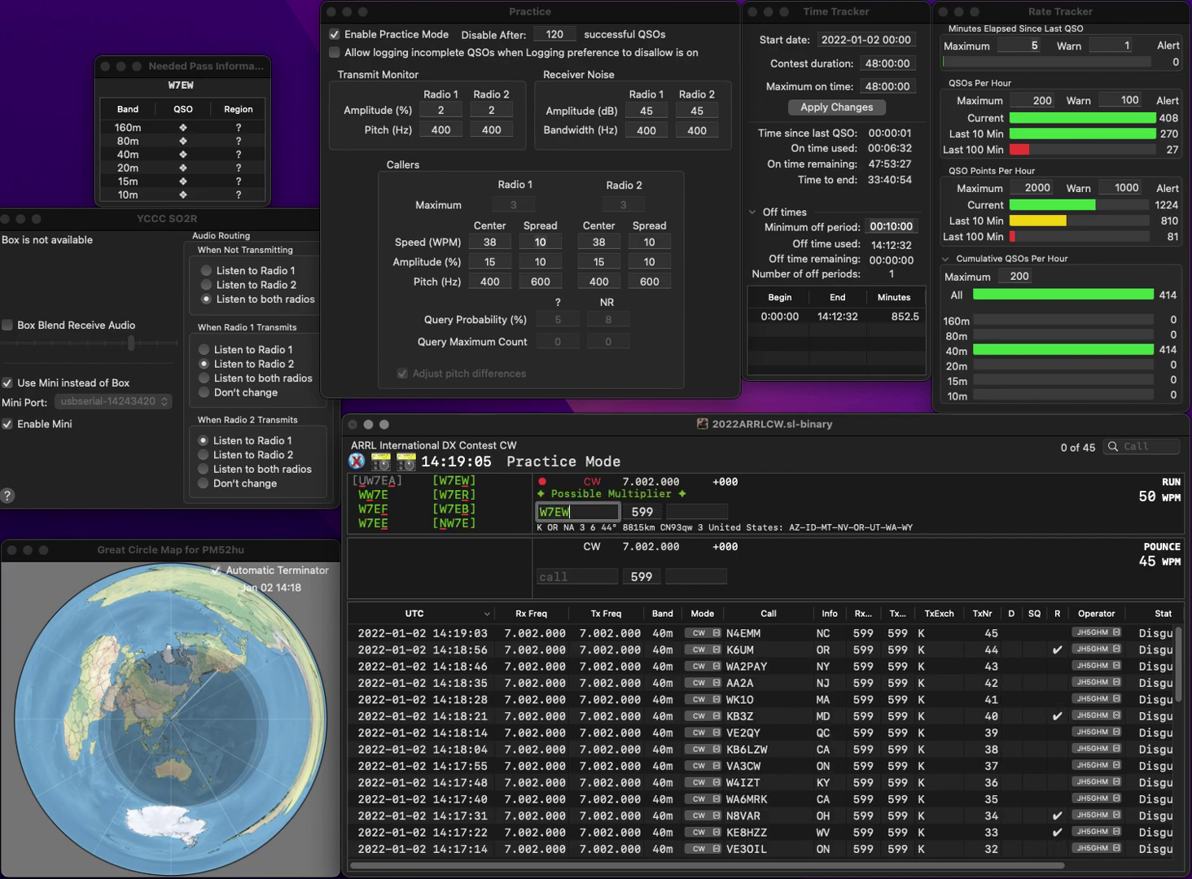
pyautogui.press('Tab')
pyautogui.write('OR')
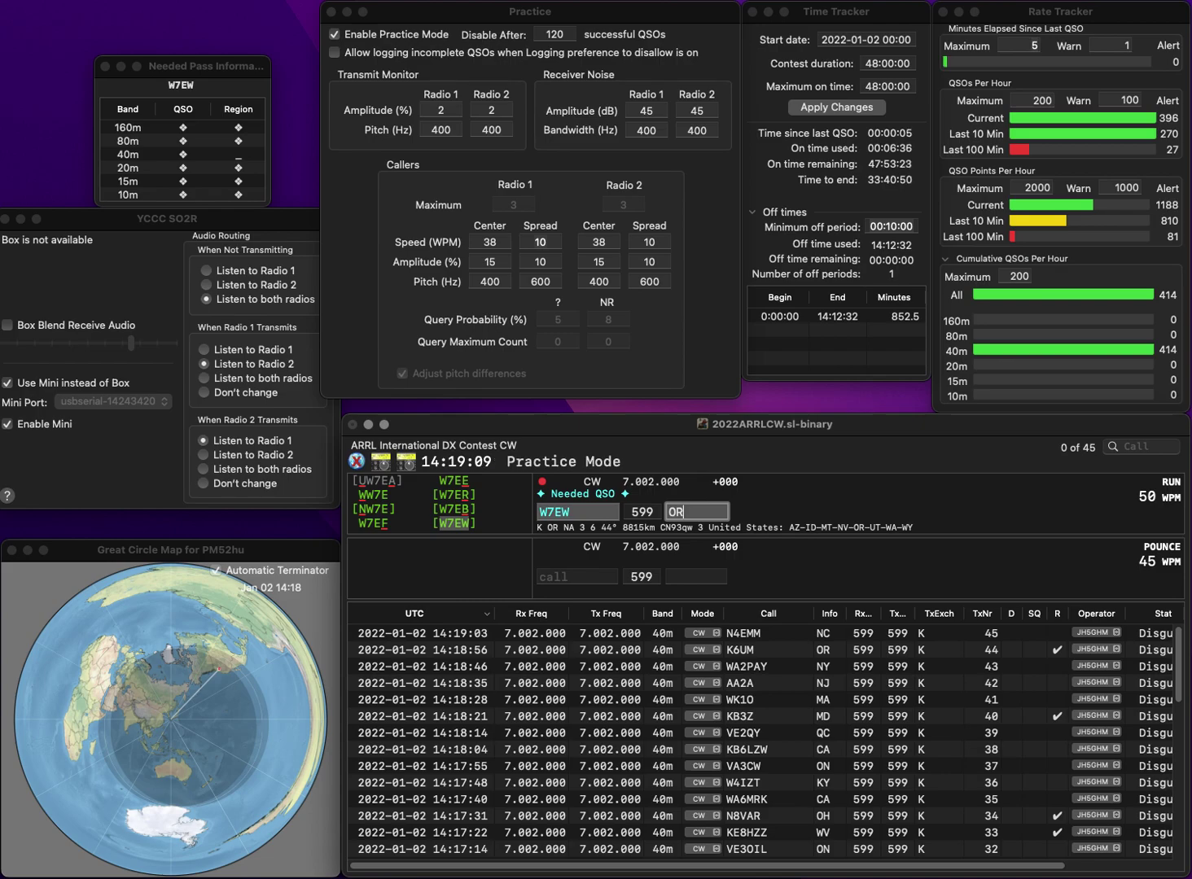
pyautogui.press('Return')
pyautogui.write('K')
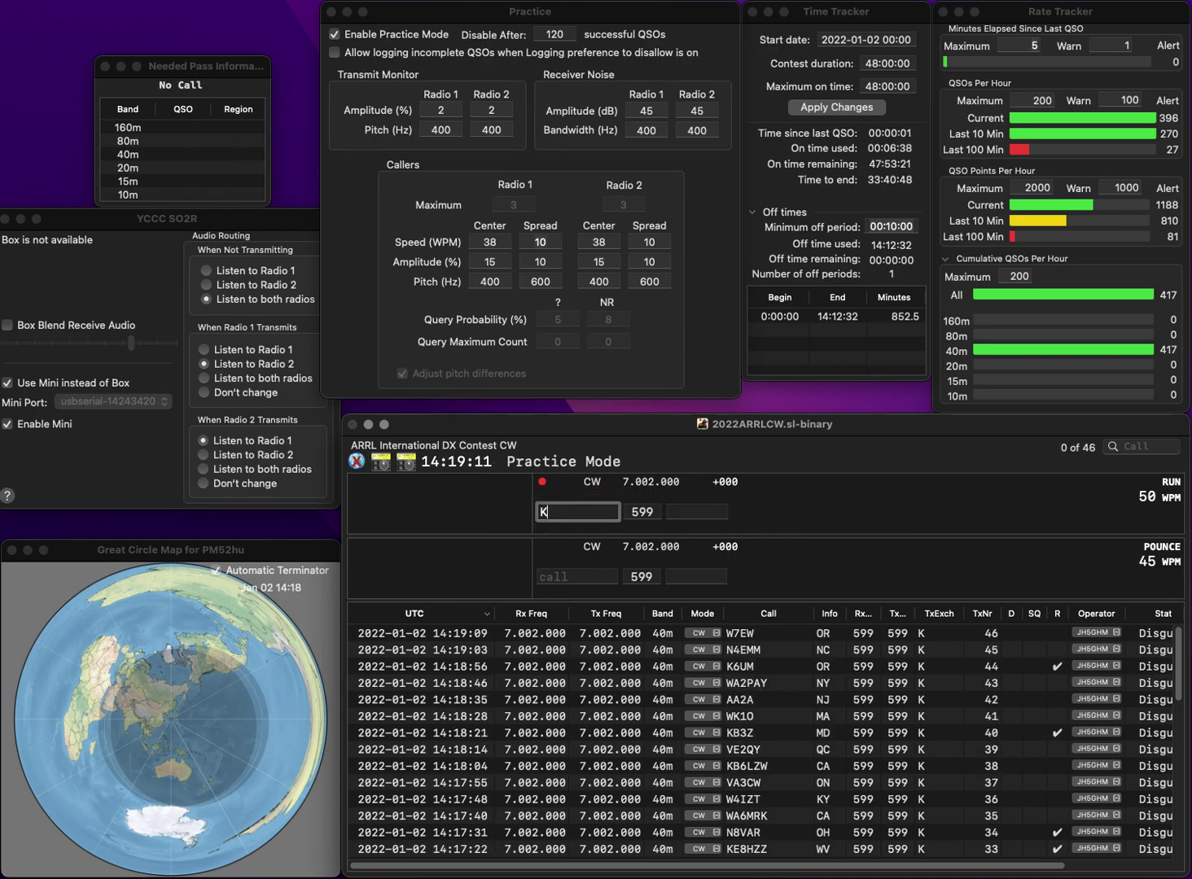
pyautogui.write('N6')
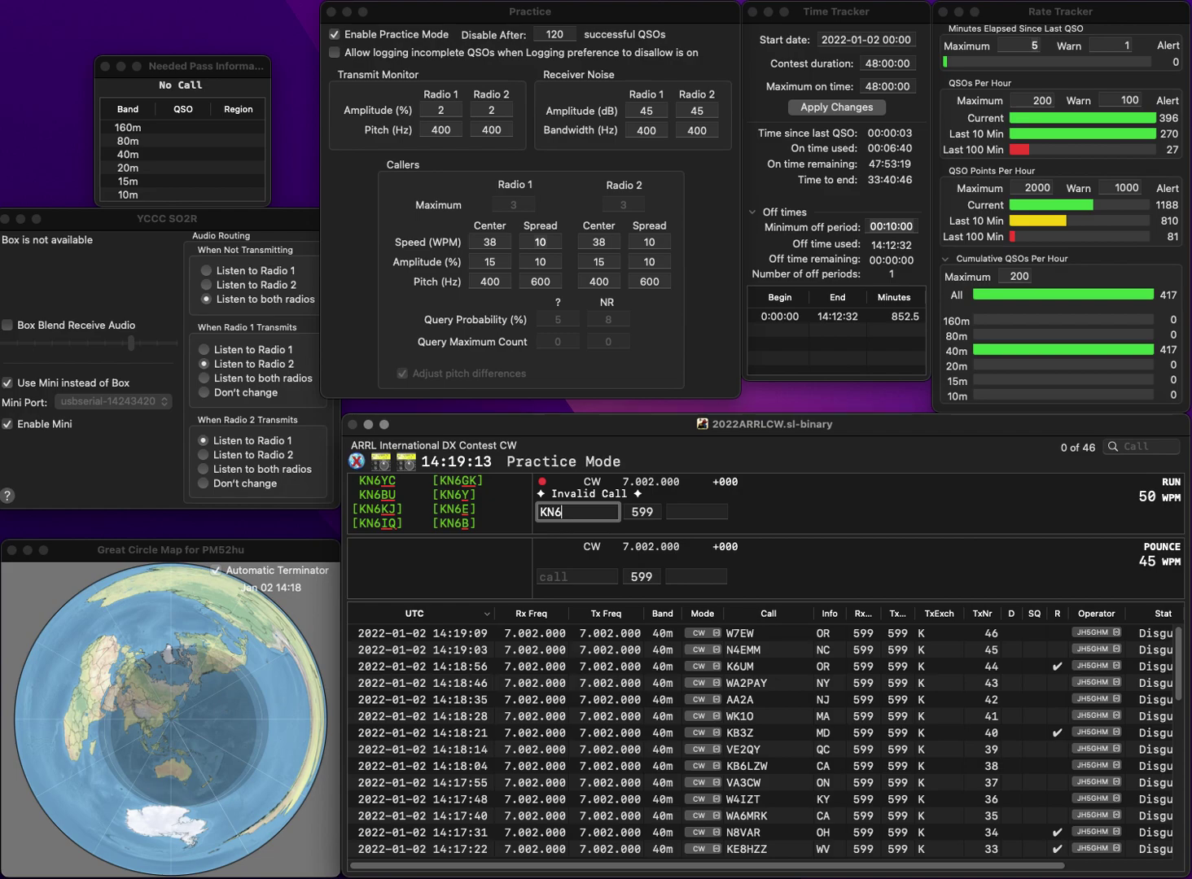
pyautogui.write('HNS')
pyautogui.press('space')
pyautogui.write('CA')
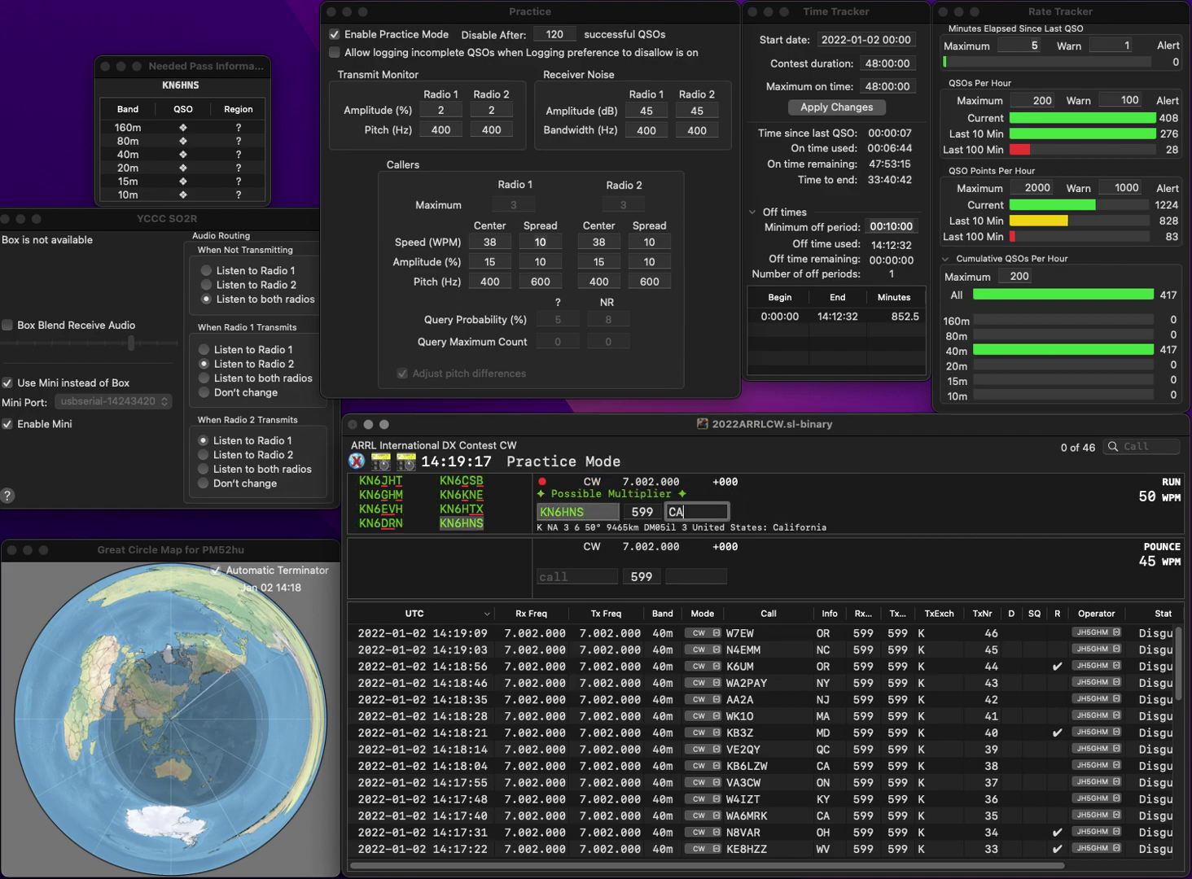
pyautogui.press('Return')
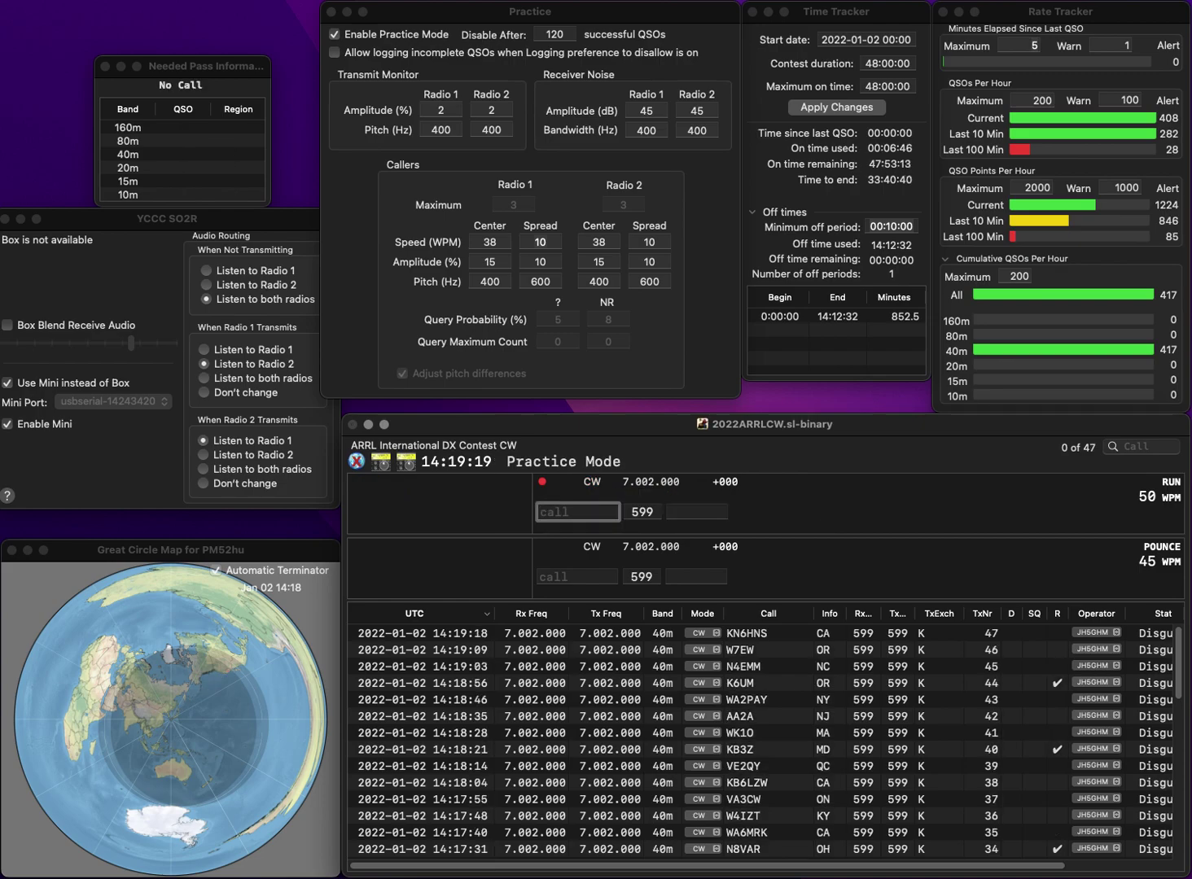
pyautogui.write('AA9VI')
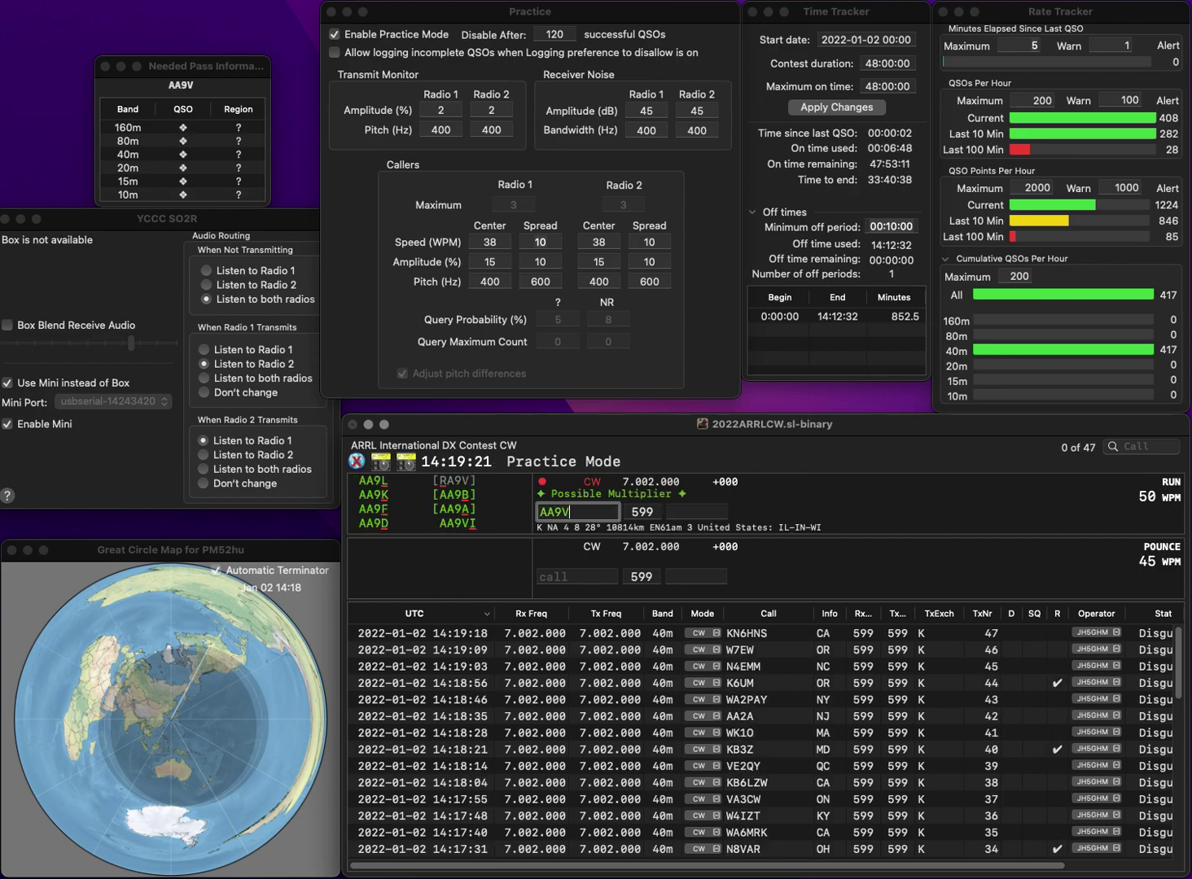
pyautogui.press('Return')
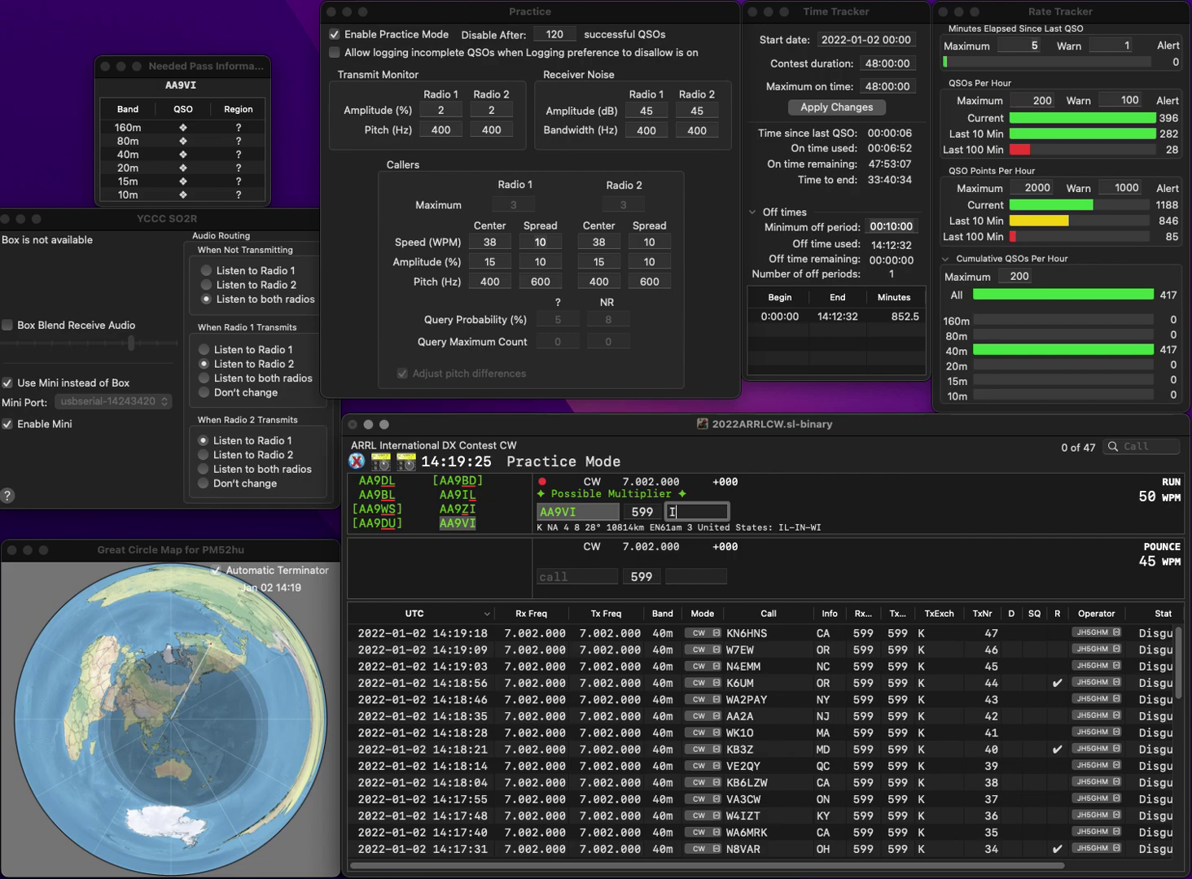
pyautogui.press('Return')
pyautogui.write('K')
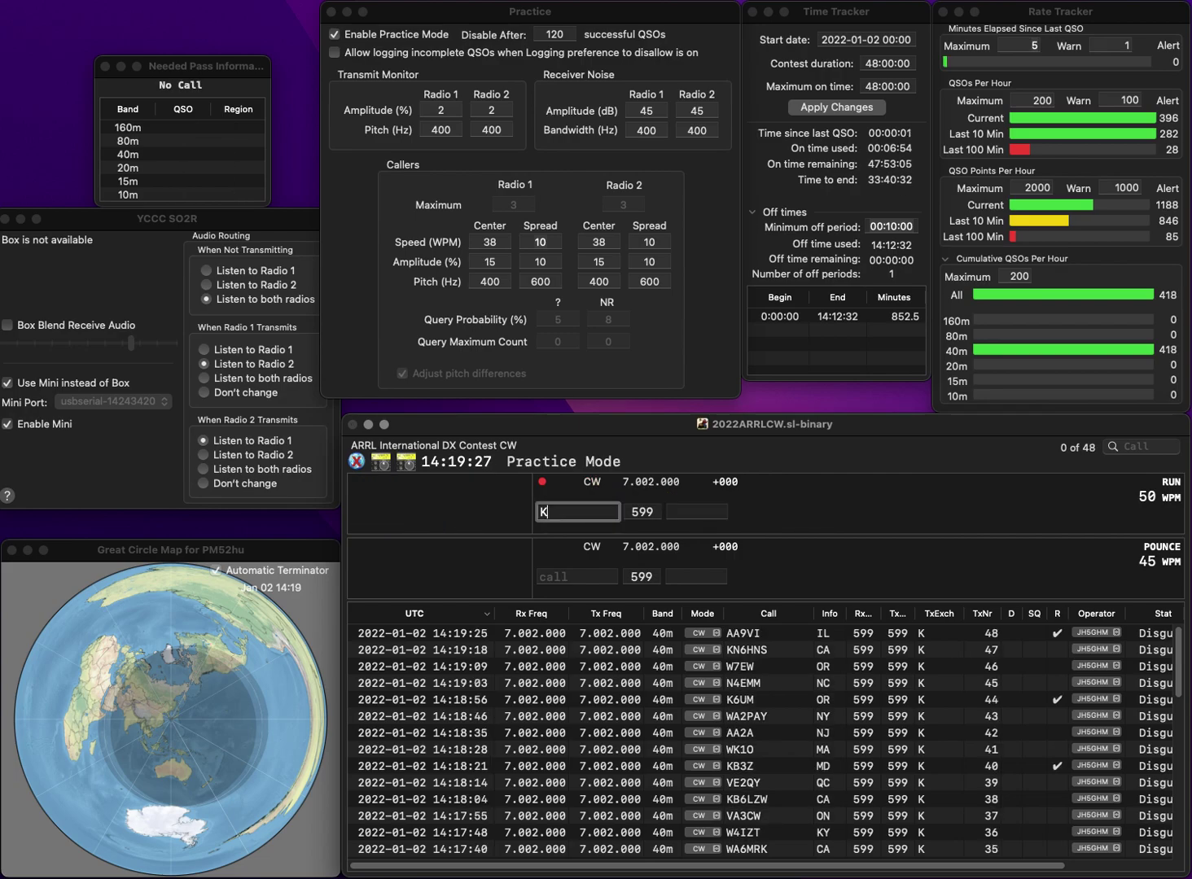
pyautogui.write('F6MK')
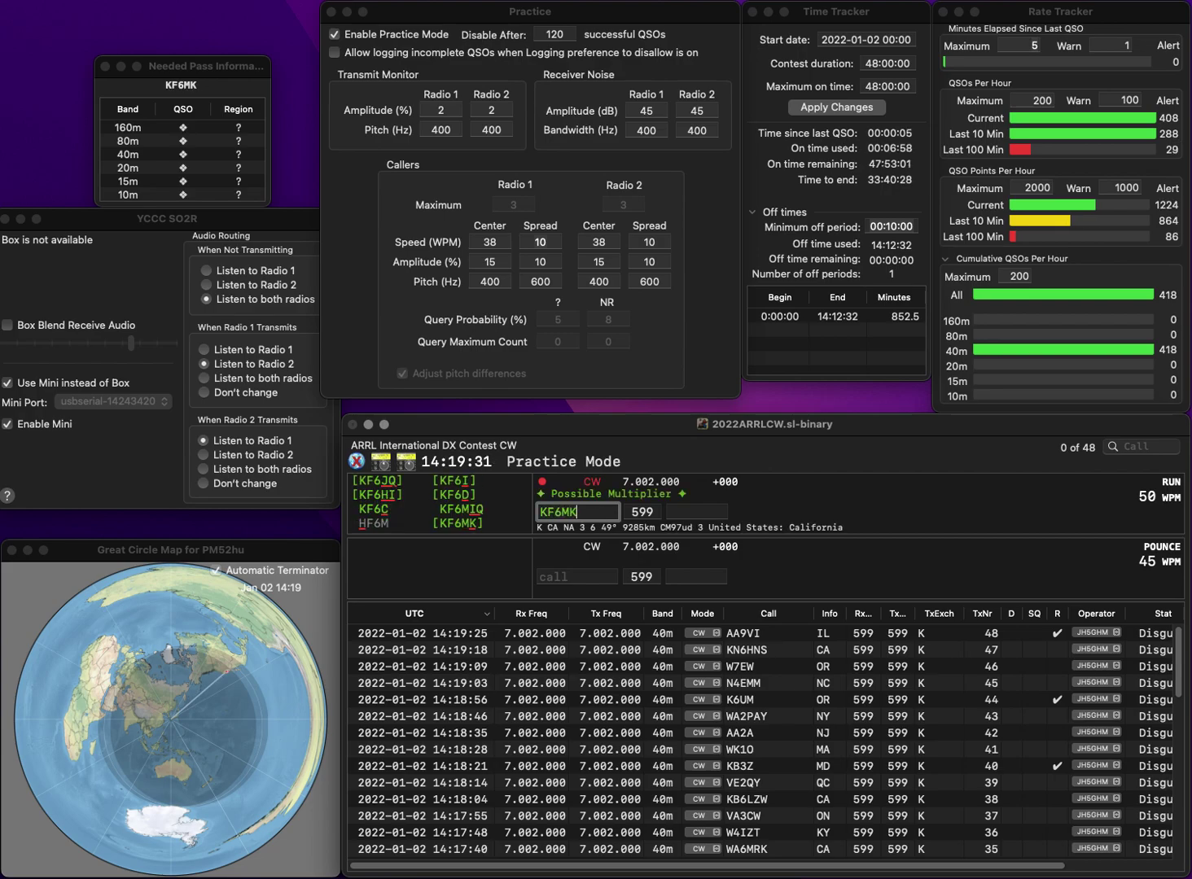
pyautogui.press('space')
pyautogui.write('CA')
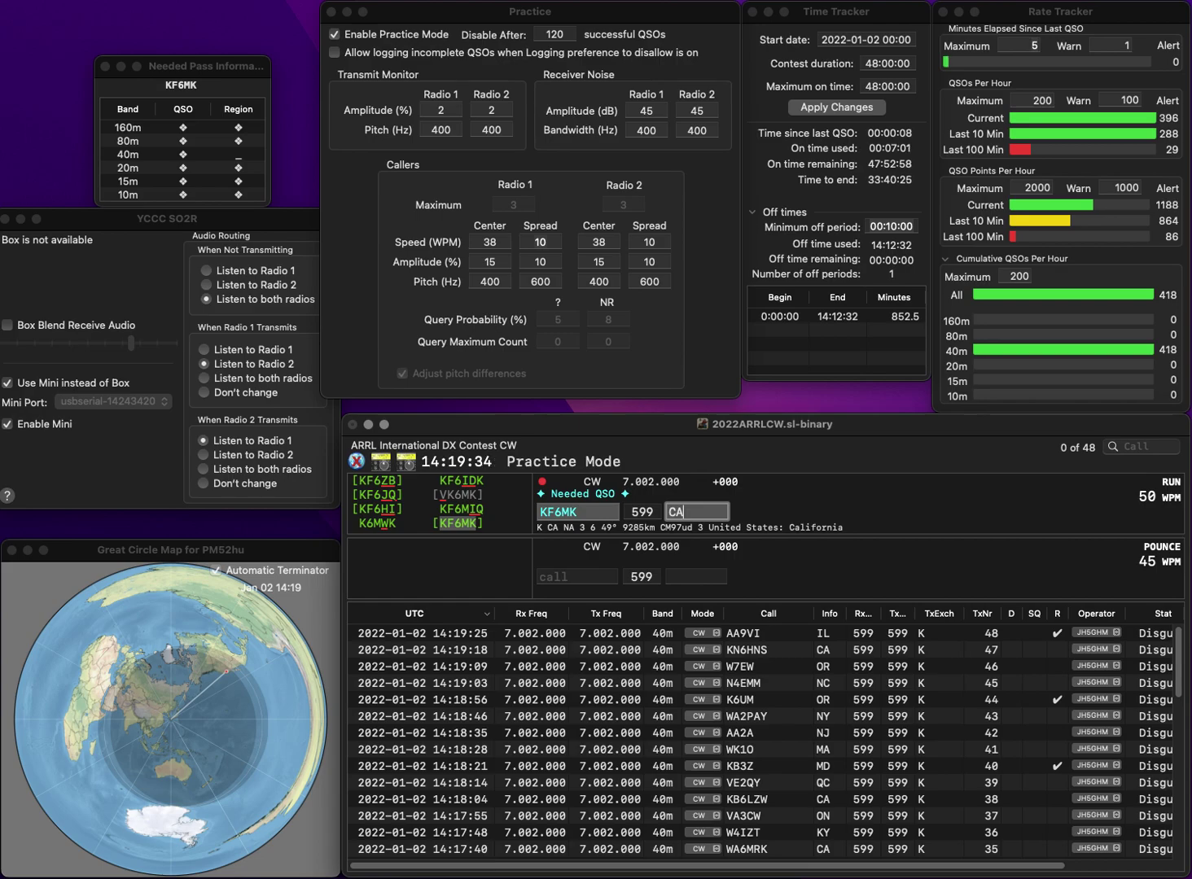
pyautogui.press('Return')
# Log a run contact with W1IZZ using received exchange ME
pyautogui.write('W1')
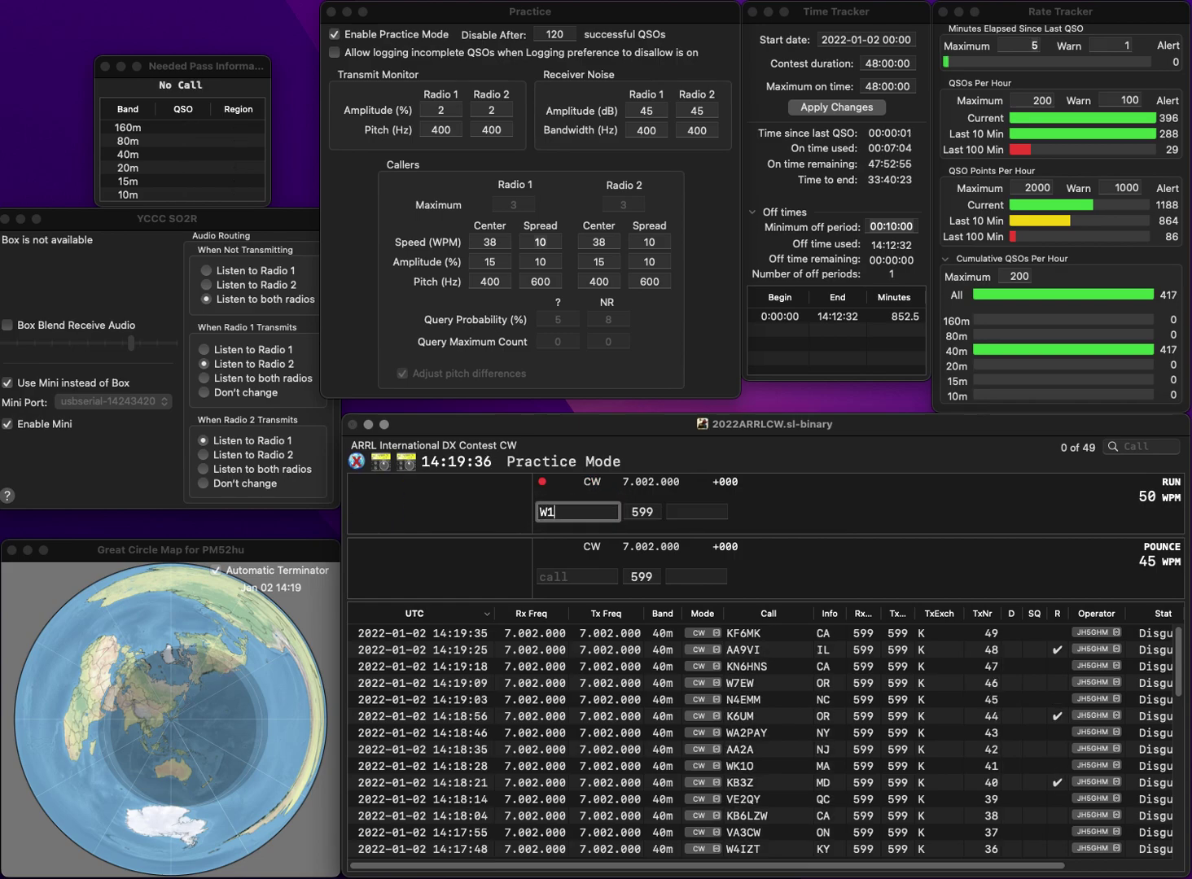
pyautogui.write('IZZ')
pyautogui.press('space')
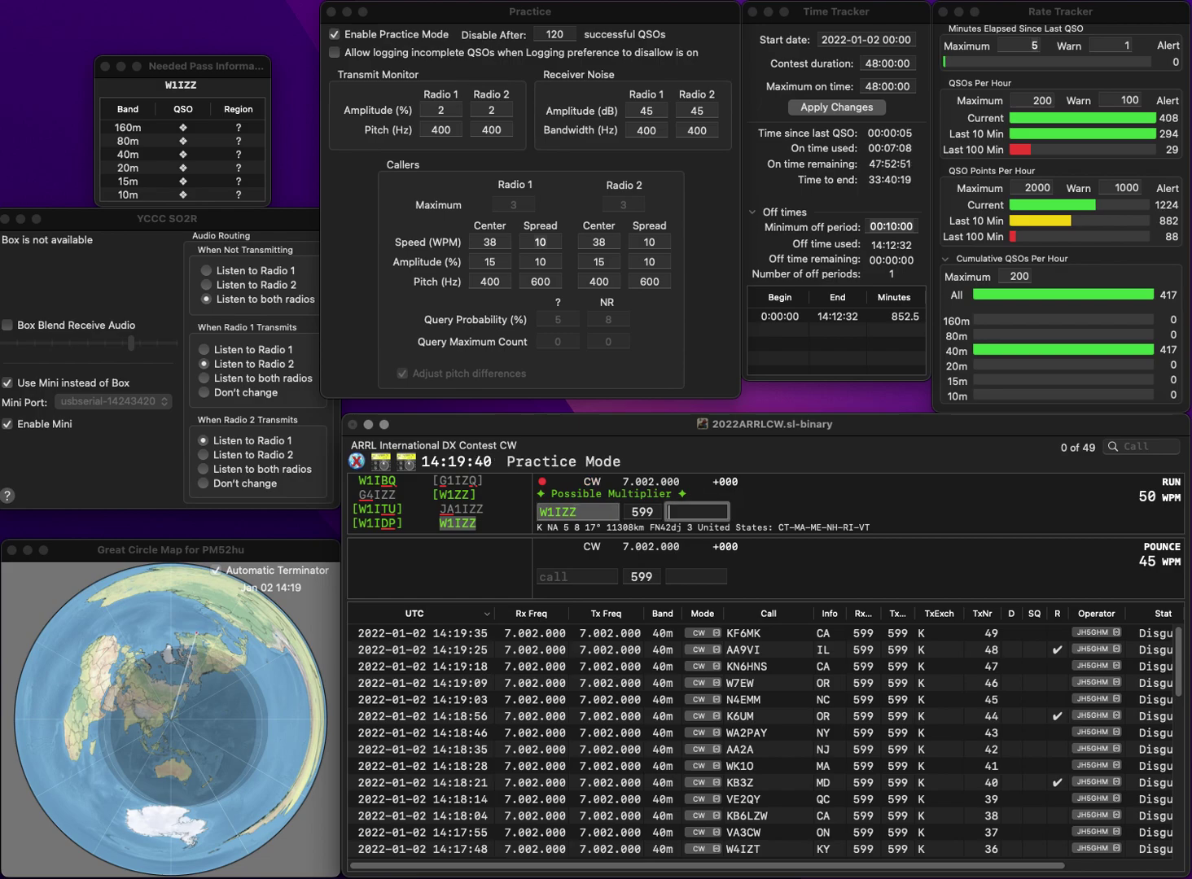
pyautogui.write('ME')
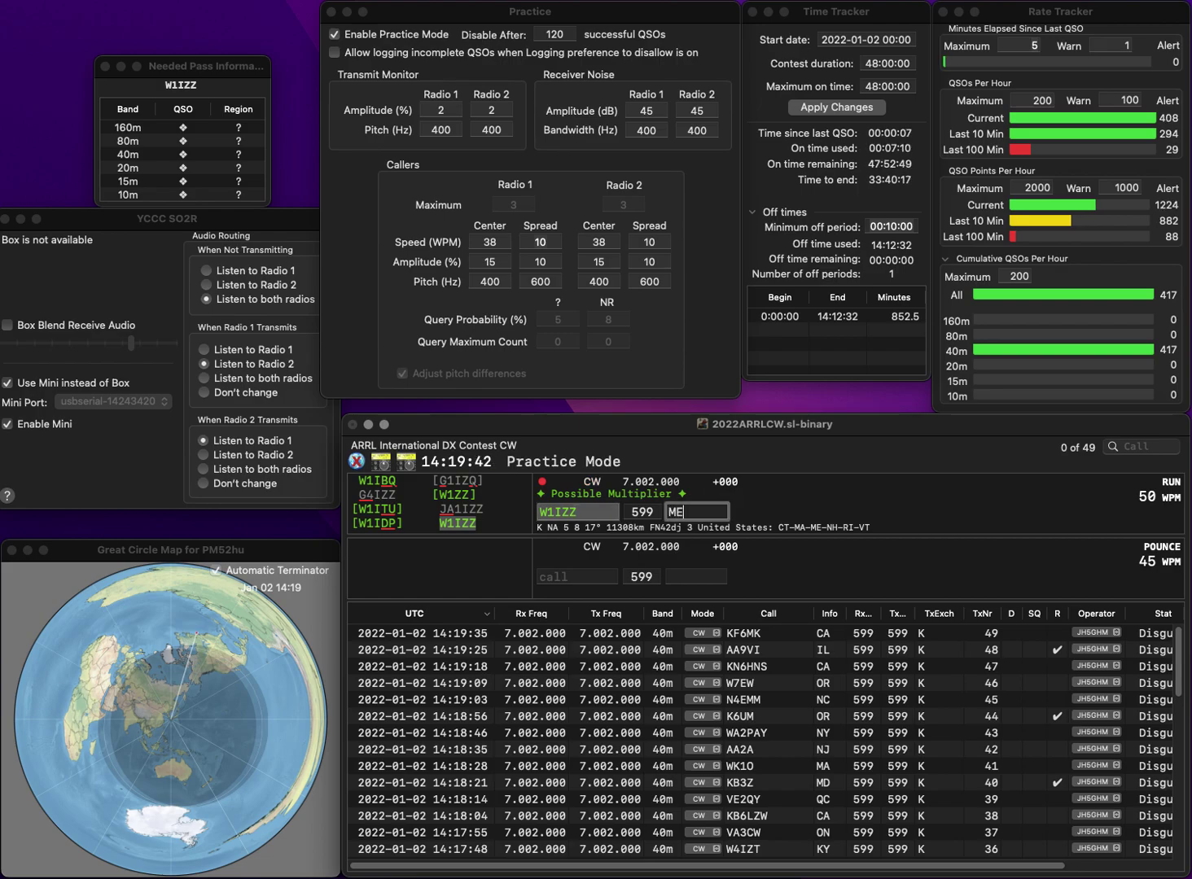
pyautogui.press('Return')
pyautogui.write('WA')
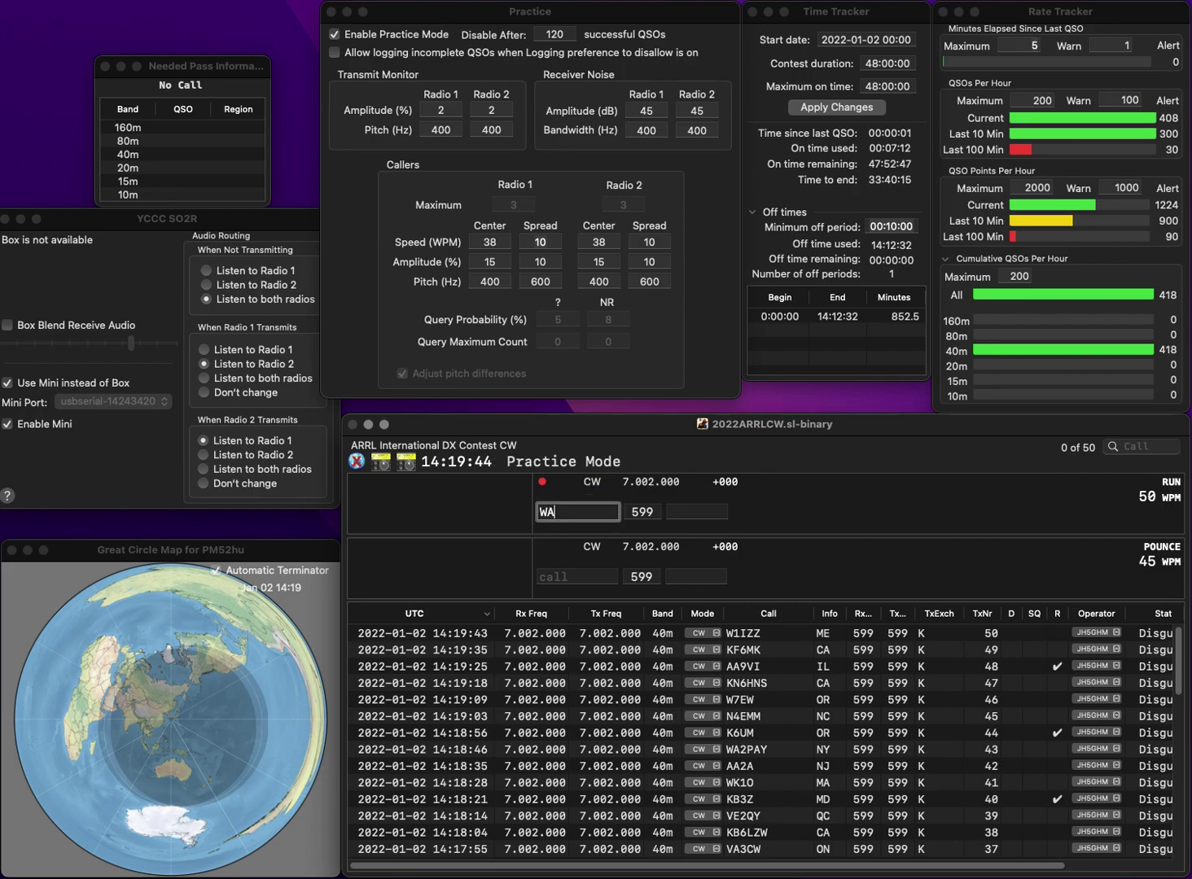
pyautogui.write('4UJY')
pyautogui.press('Return')
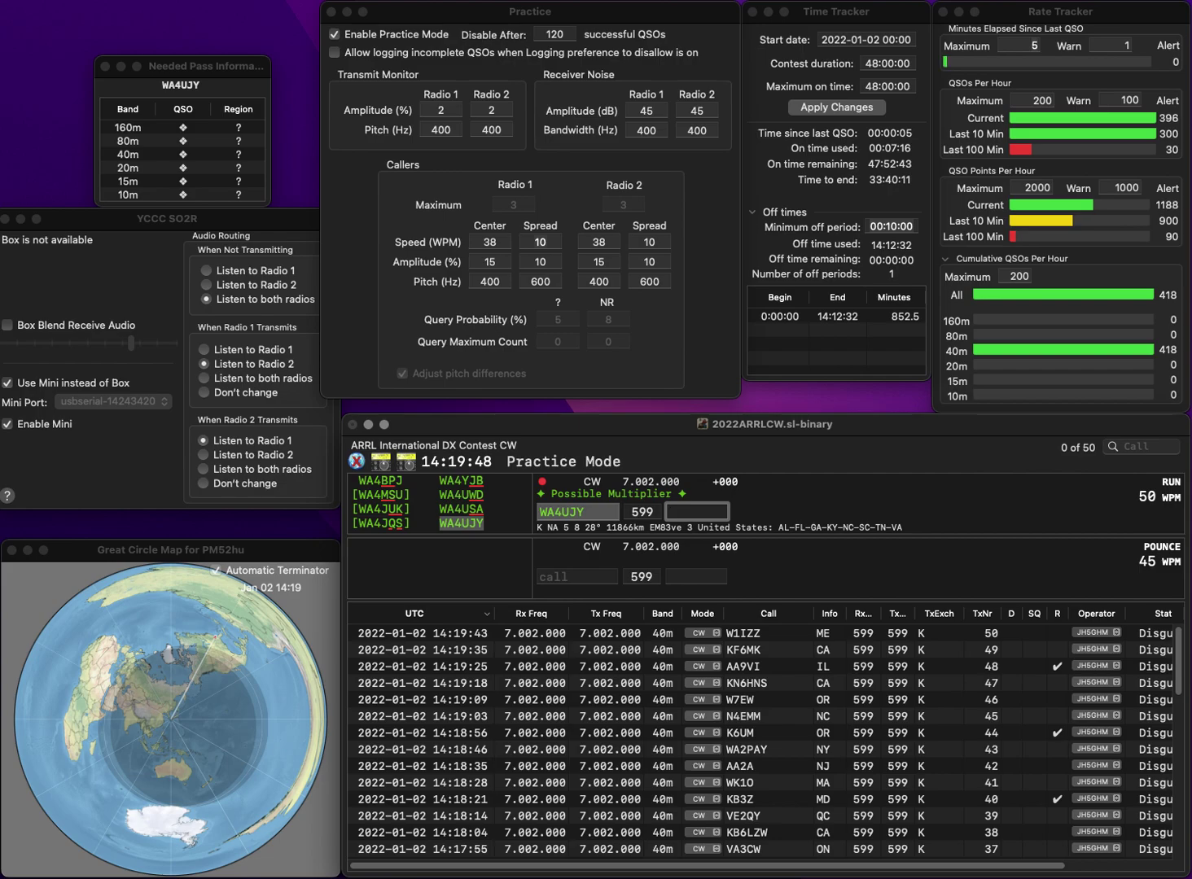
pyautogui.write('FL')
pyautogui.press('Return')
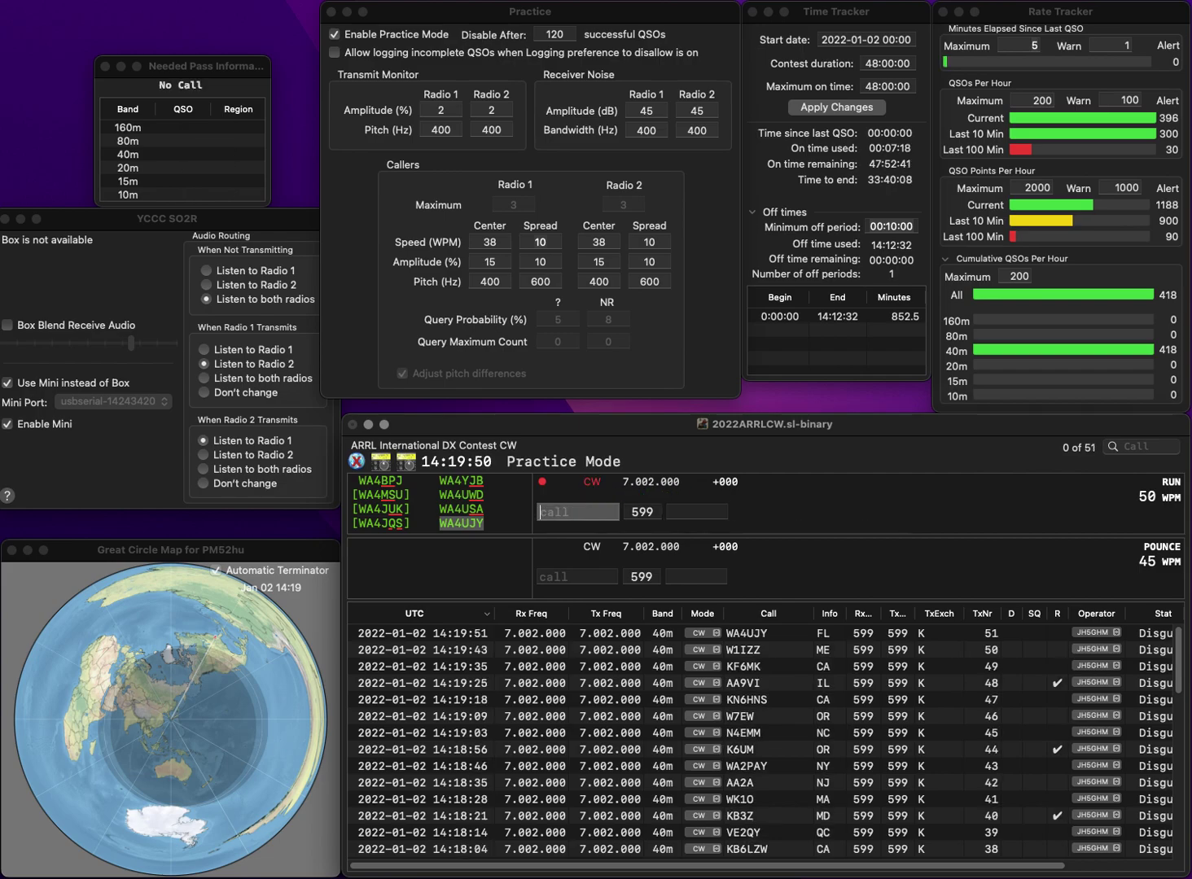
pyautogui.write('W5ACB')
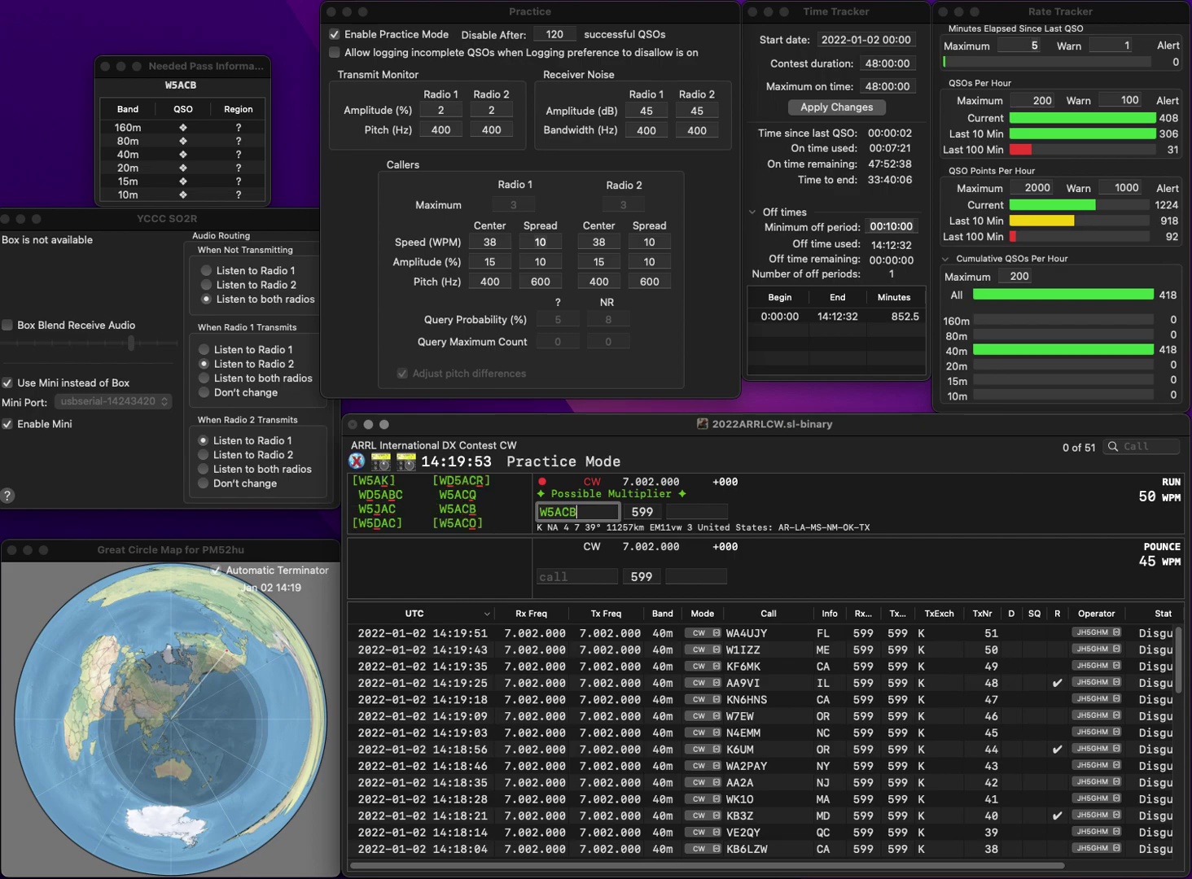
pyautogui.press('Return')
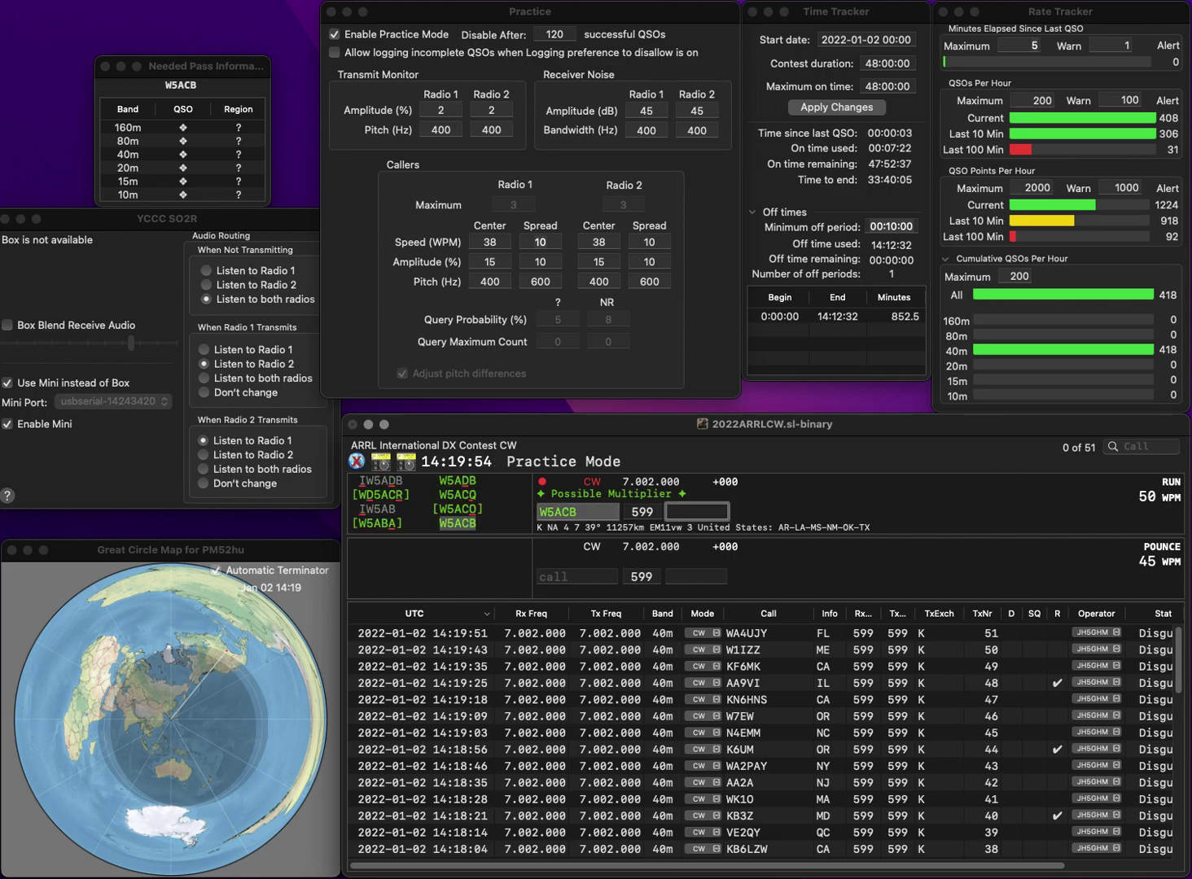
pyautogui.write('O')
pyautogui.press('Return')
pyautogui.write('N6AN')
pyautogui.press('space')
pyautogui.write('CA')
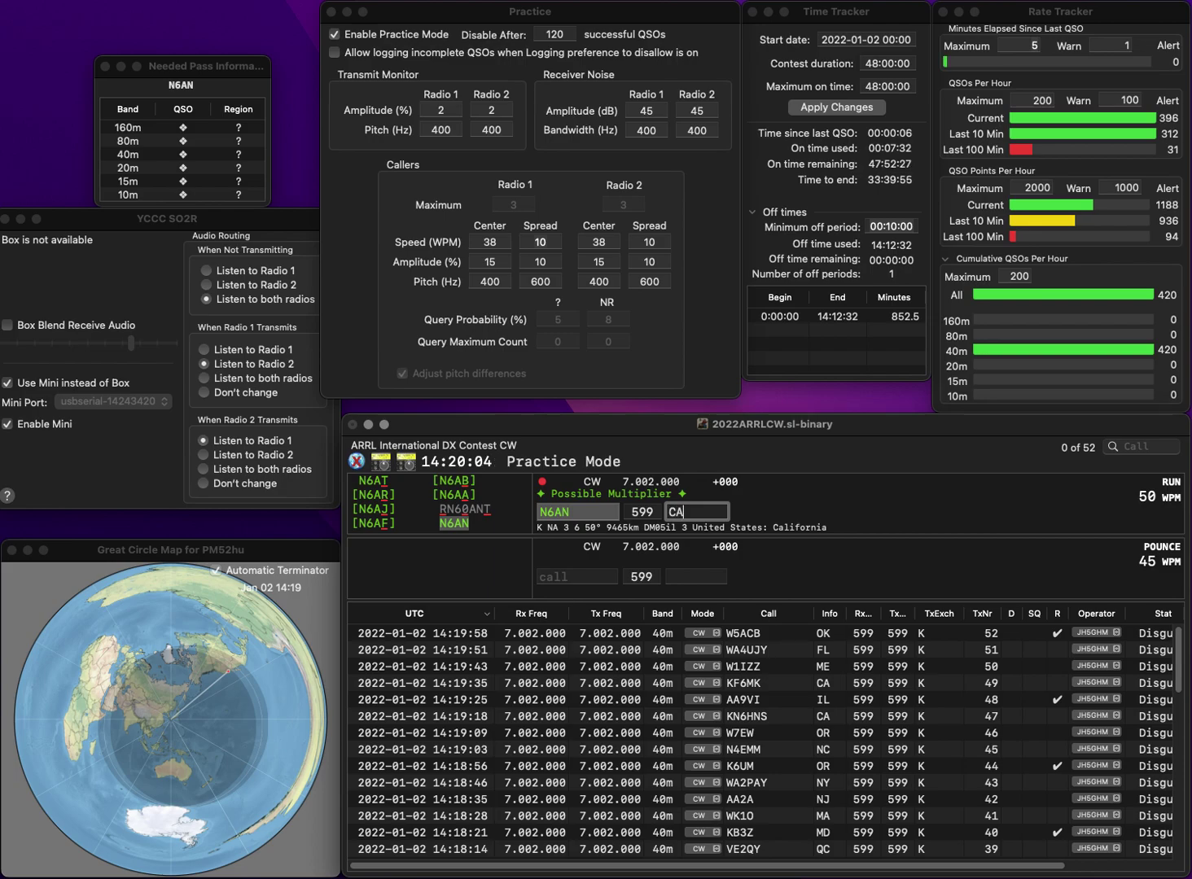
pyautogui.press('Return')
pyautogui.write('VO')
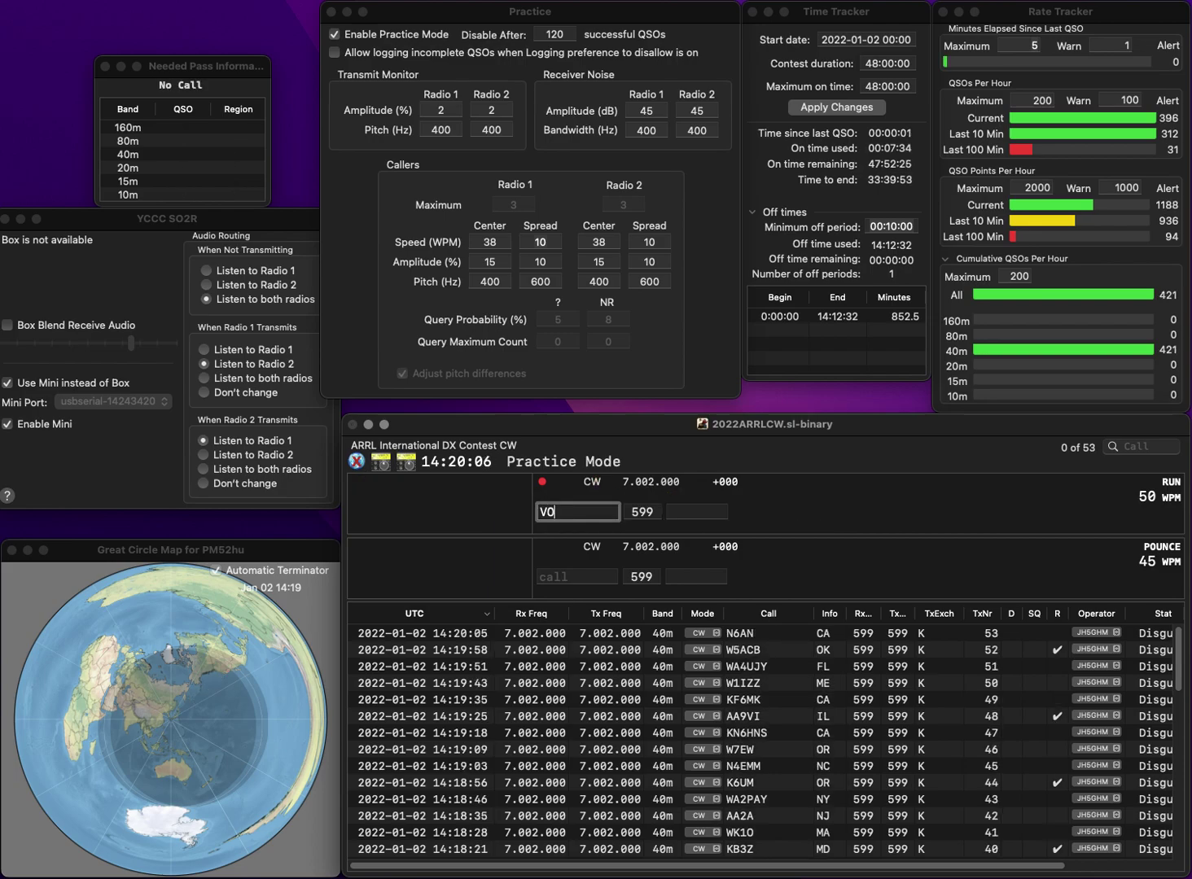
pyautogui.write('2AC')
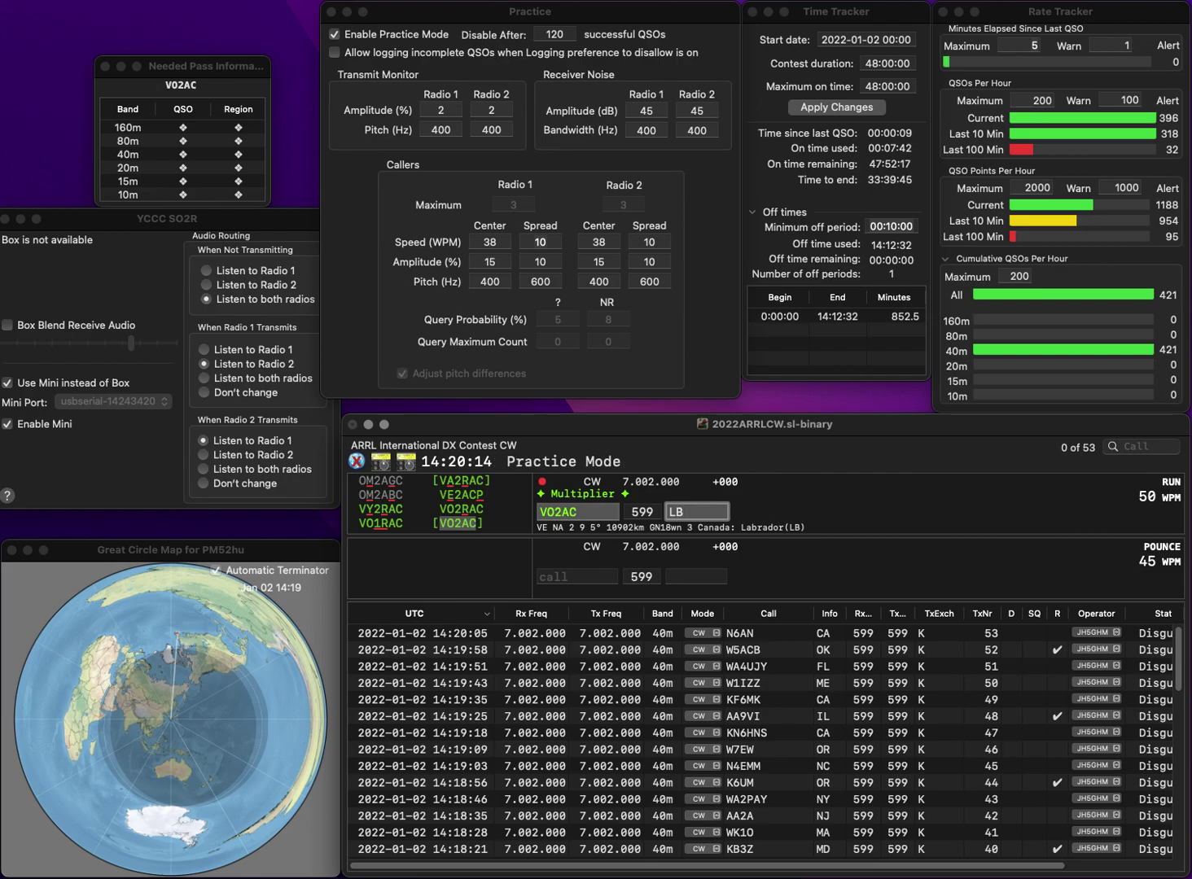
pyautogui.press('Return')
pyautogui.write('W')
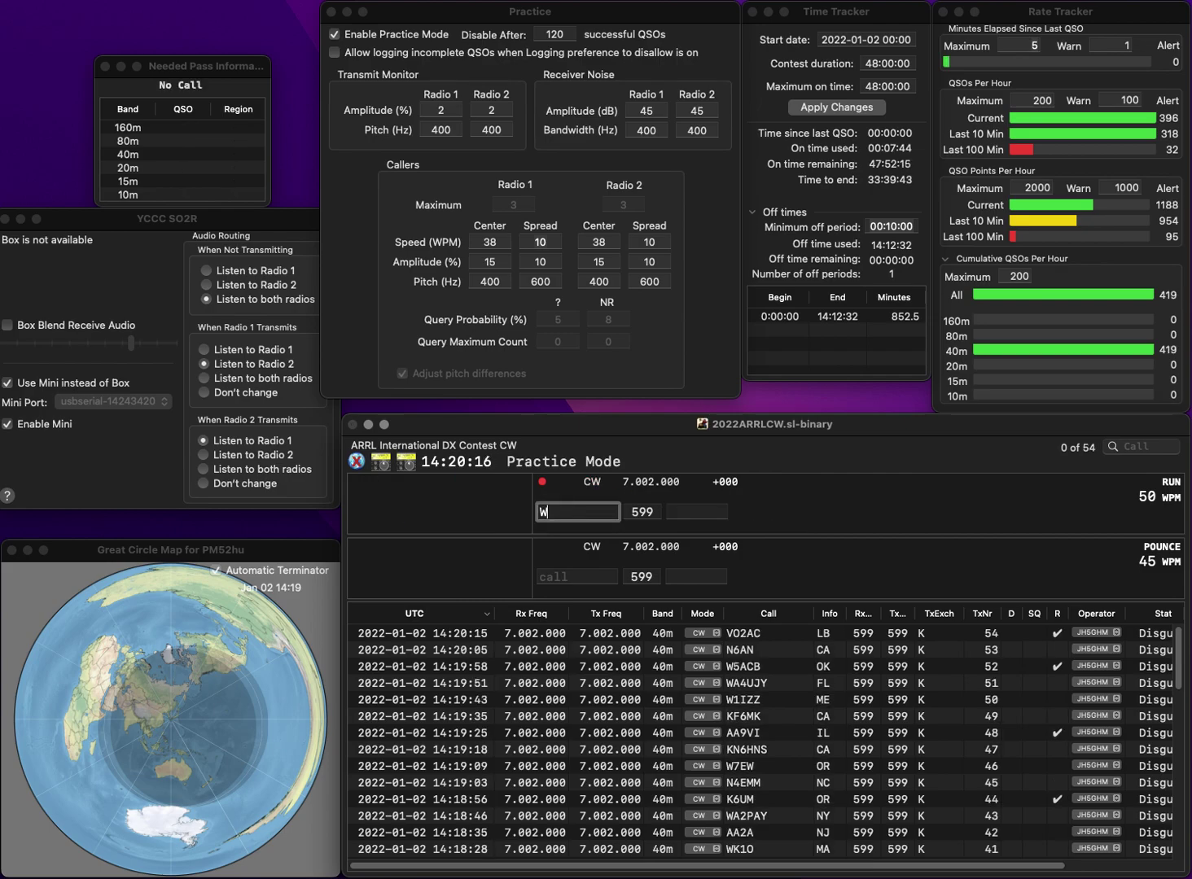
pyautogui.write('1CTN')
pyautogui.press('space')
pyautogui.write('CT')
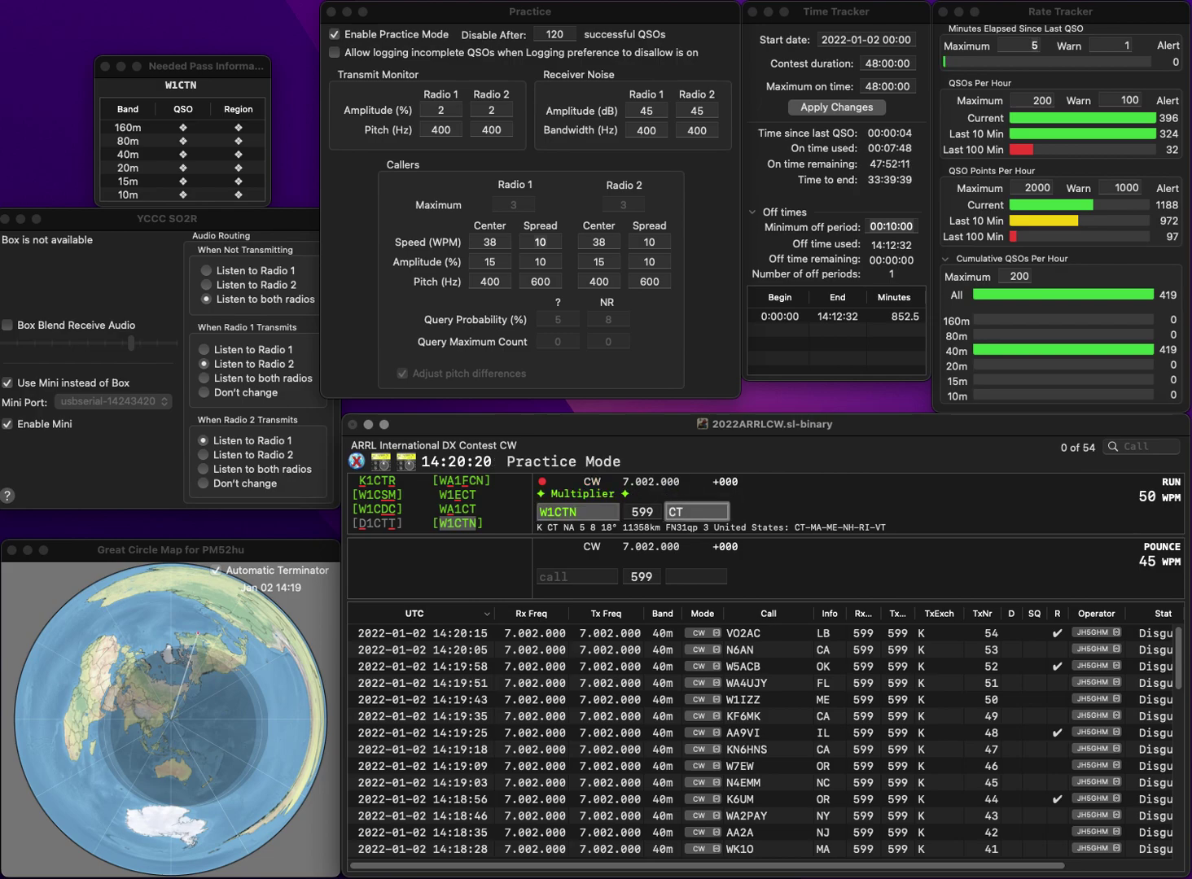
pyautogui.press('Return')
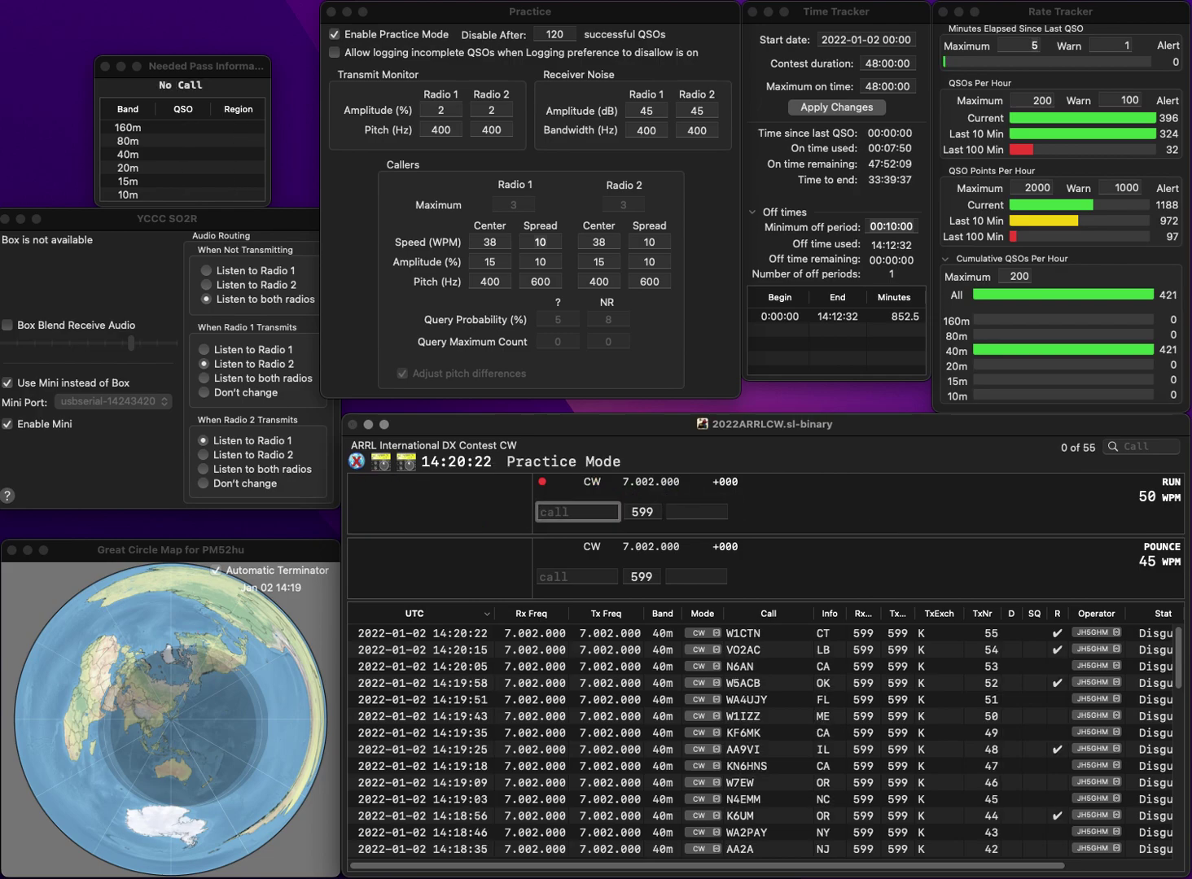
pyautogui.write('NB3H')
pyautogui.press('BackSpace')
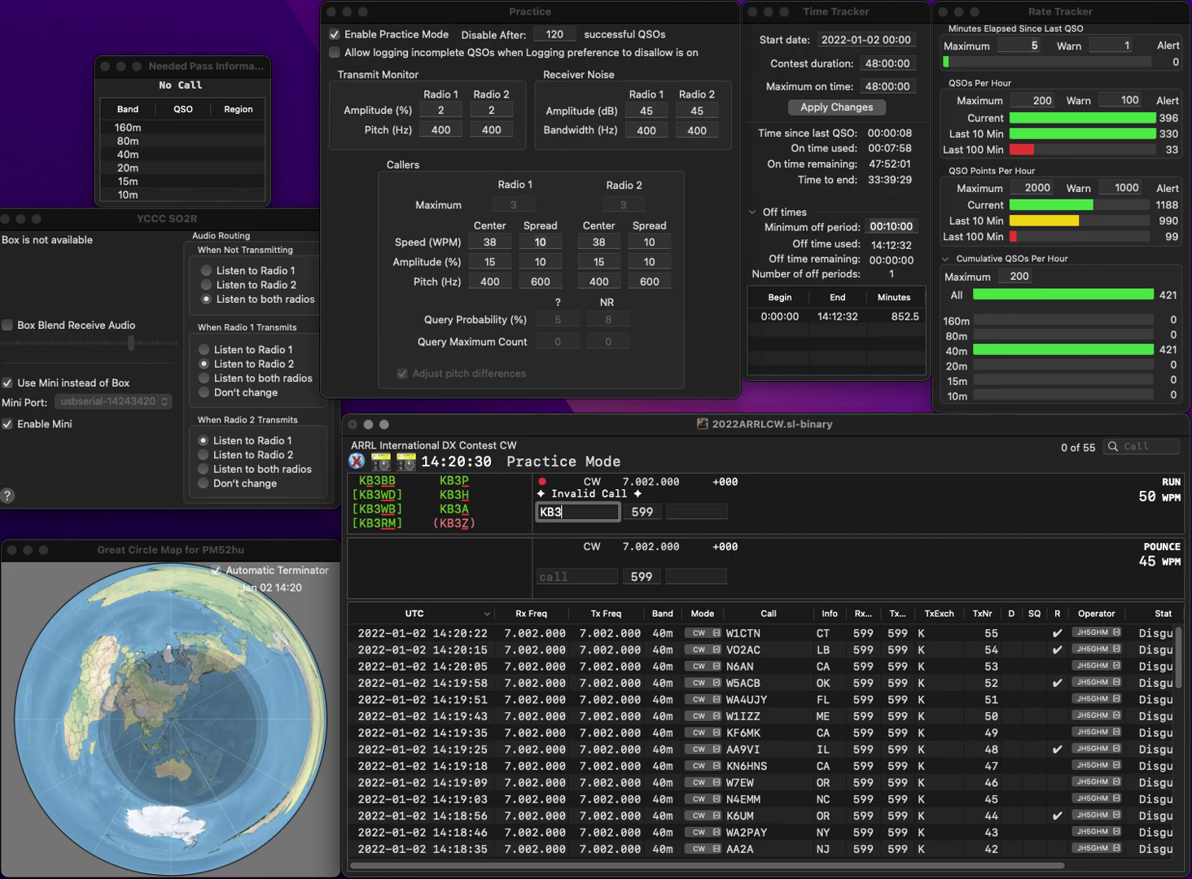
pyautogui.press('BackSpace')
pyautogui.press('BackSpace')
pyautogui.press('BackSpace')
pyautogui.write('K6EU')
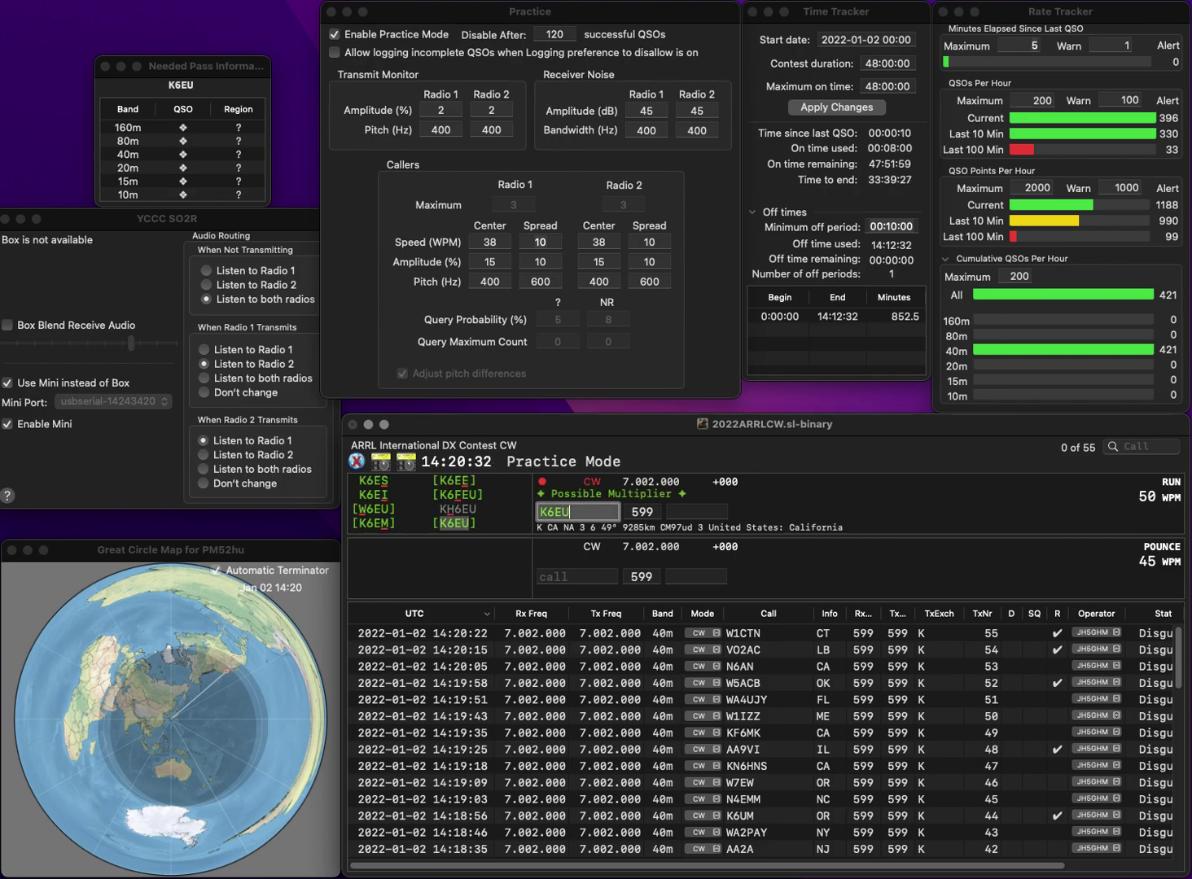
pyautogui.press('Tab')
pyautogui.write('CA')
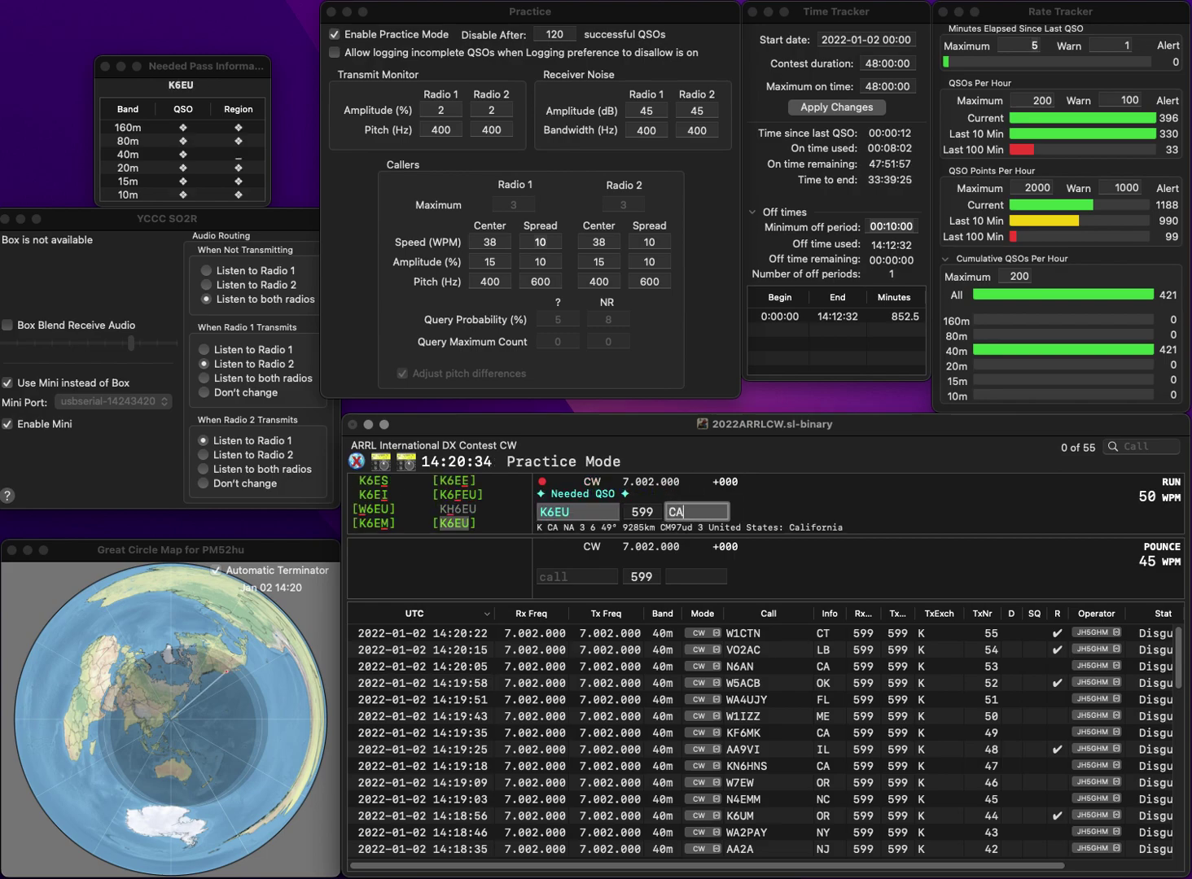
pyautogui.press('Return')
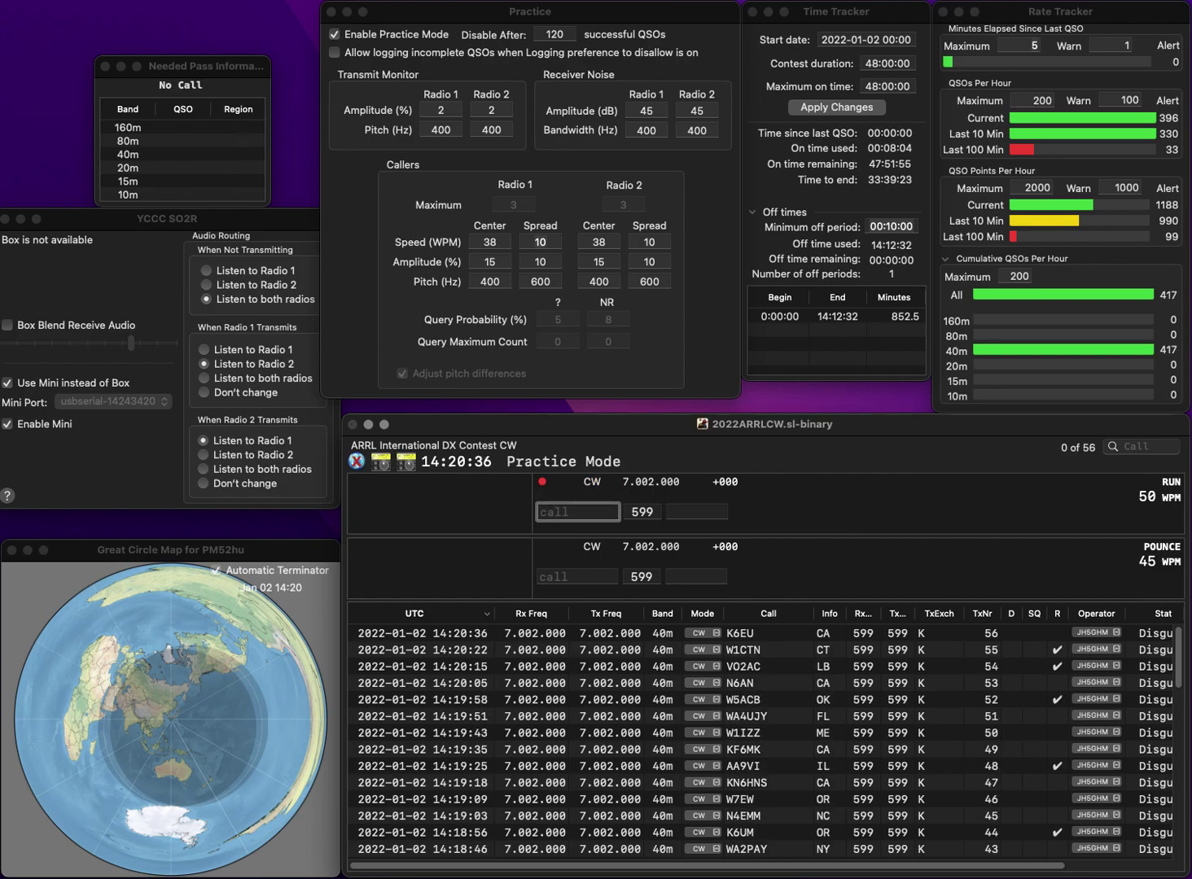
# Enter K8FM, correct the call to N8FM, and log the run contact using received exchange MI
pyautogui.write('K8FM')
pyautogui.press('Left')
pyautogui.press('Left')
pyautogui.press('Left')
pyautogui.press('BackSpace')
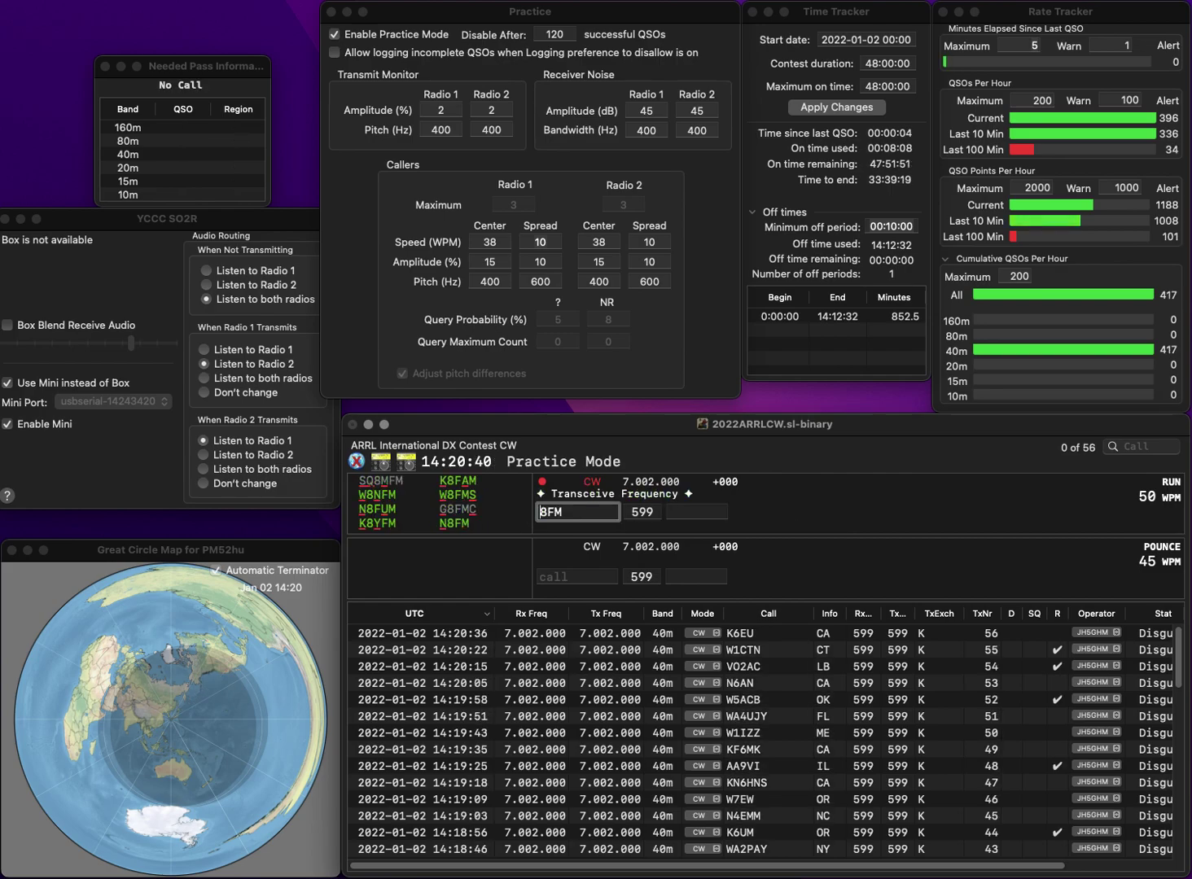
pyautogui.write('N')
pyautogui.click(697, 511)
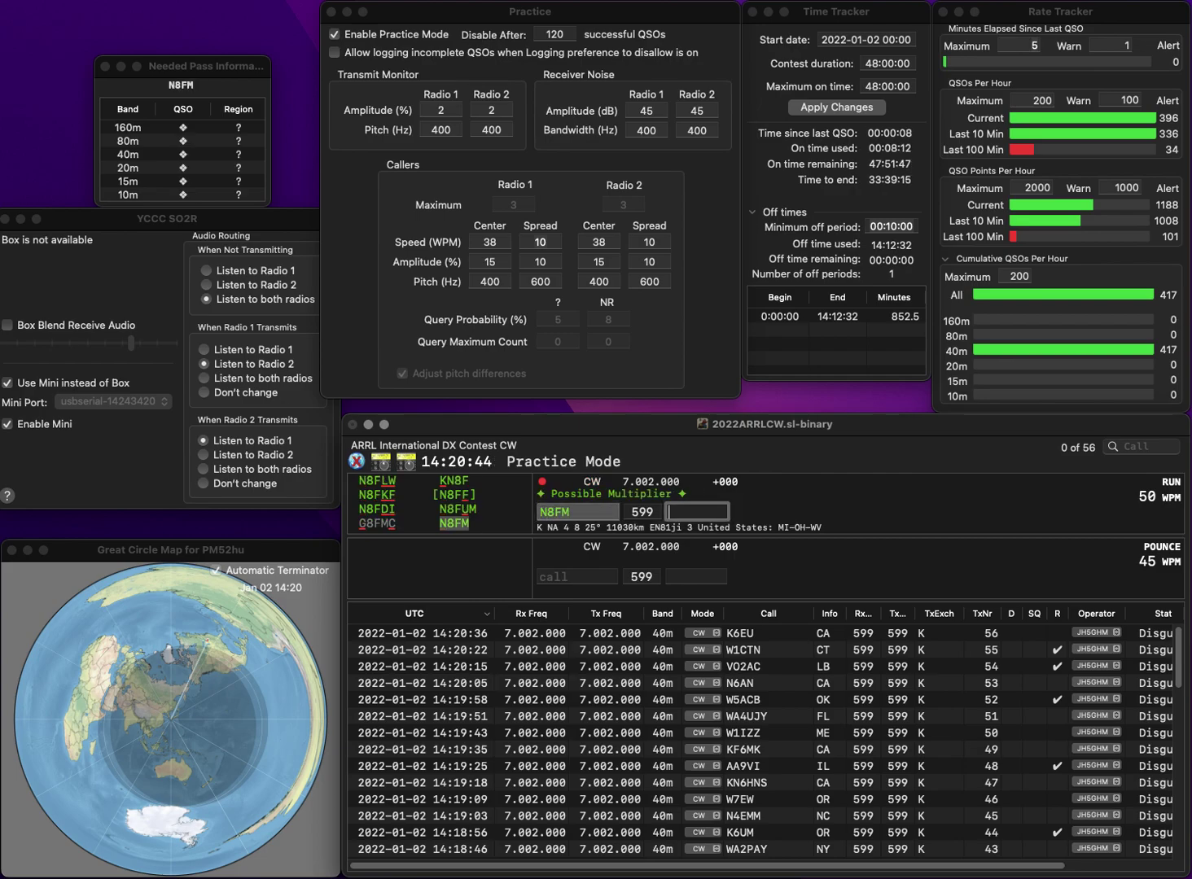
pyautogui.write('MI')
pyautogui.press('Return')
pyautogui.write('KB')
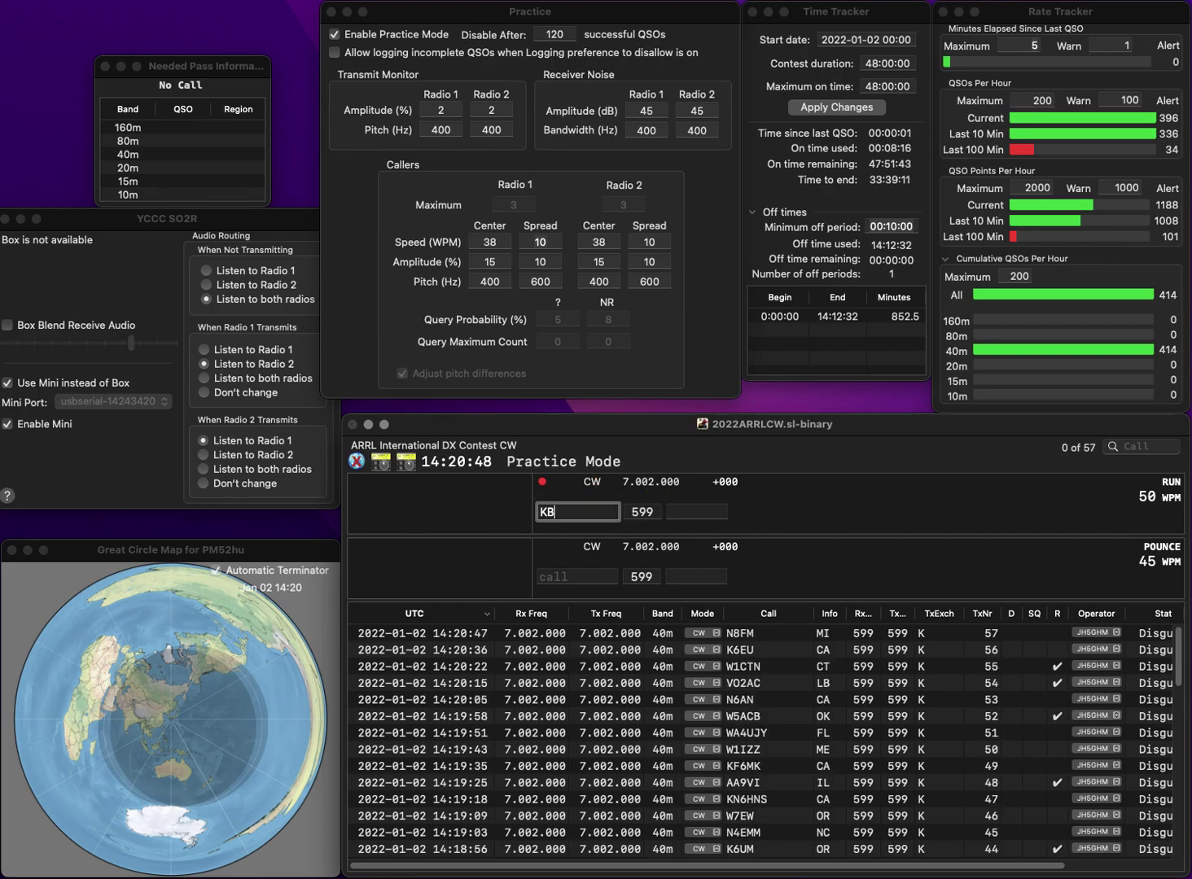
pyautogui.write('9LRB')
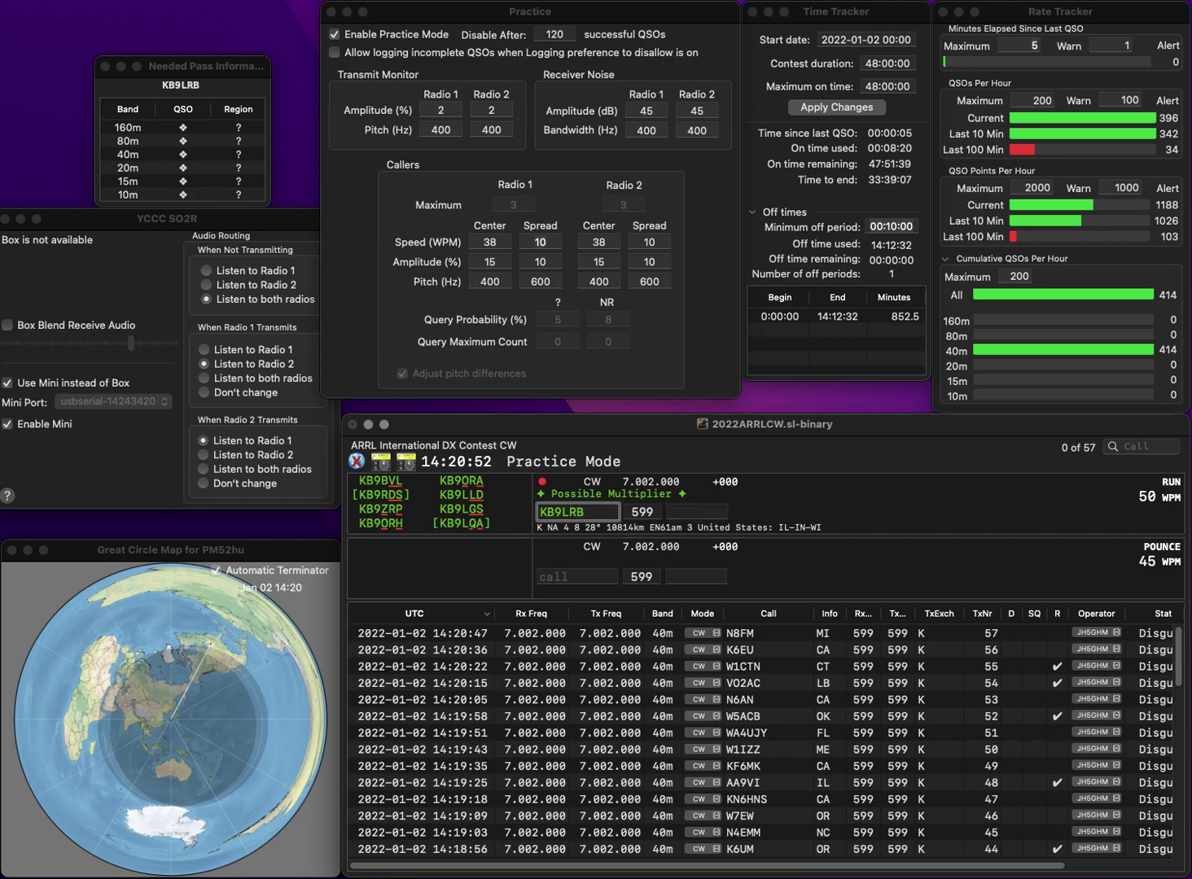
pyautogui.click(557, 512)
pyautogui.press('BackSpace')
pyautogui.write('D')
pyautogui.press('Tab')
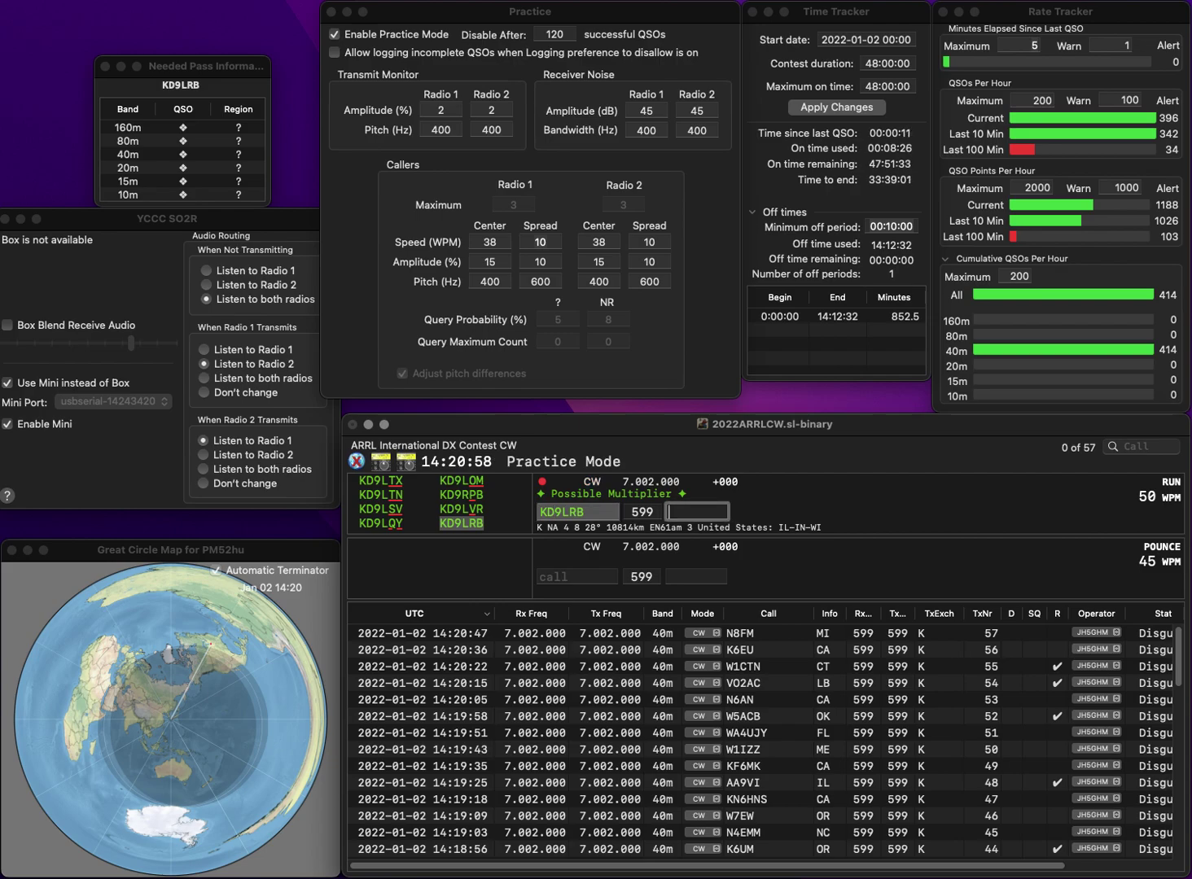
pyautogui.write('WI')
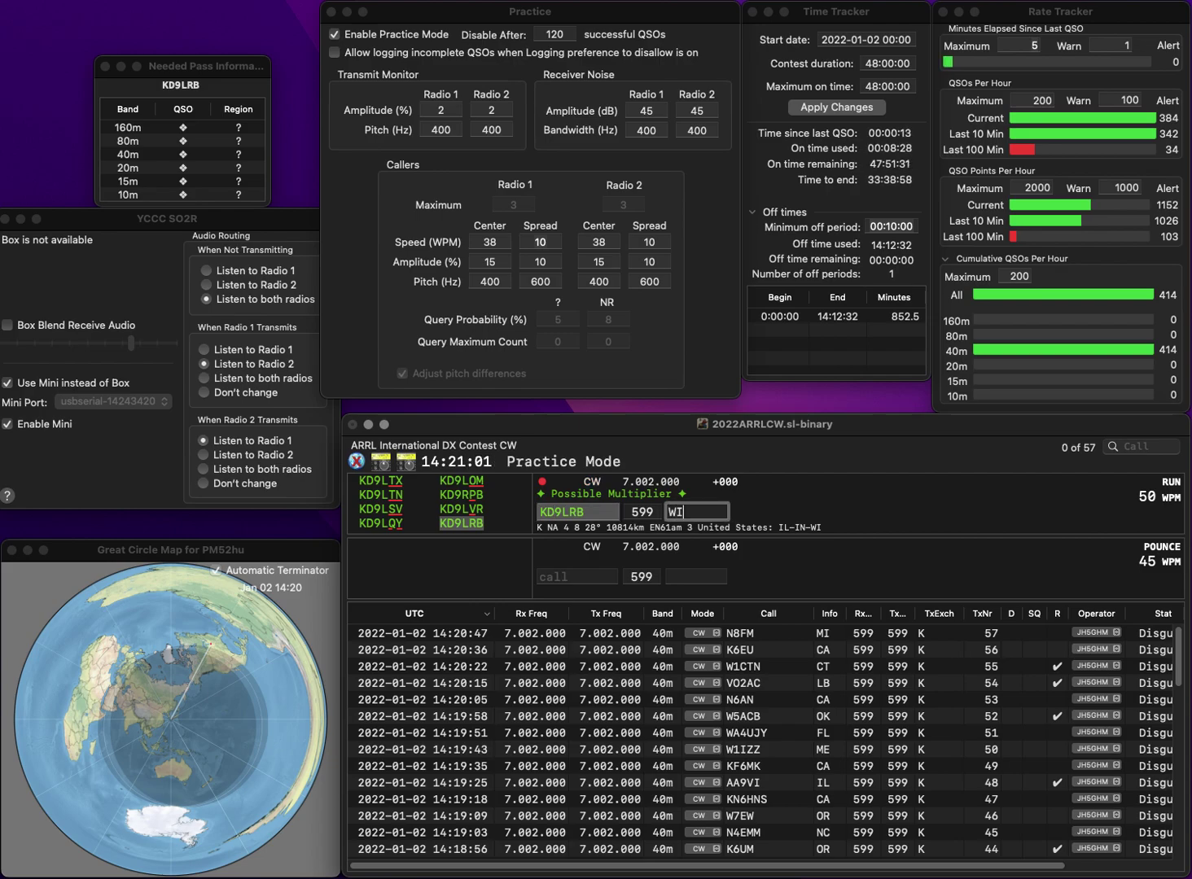
pyautogui.press('Return')
pyautogui.write('VE3RRD')
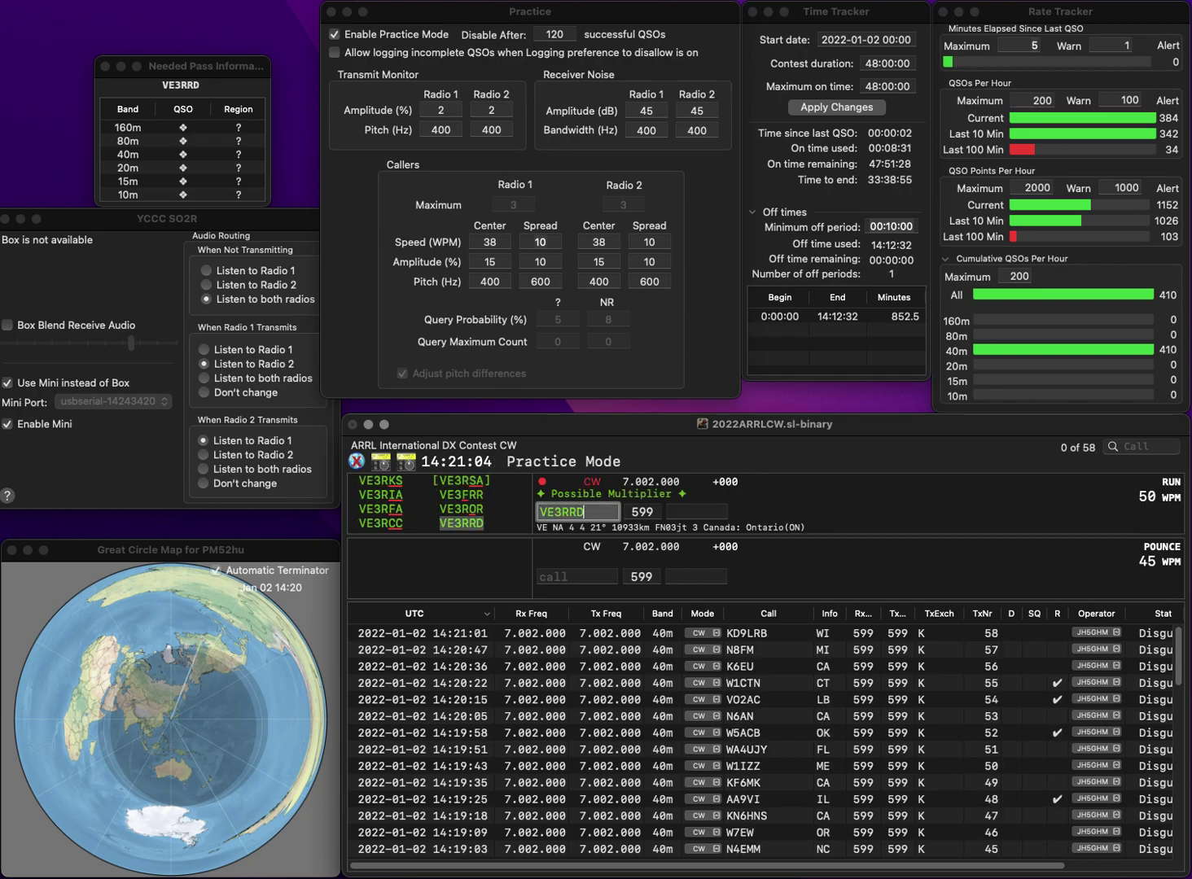
pyautogui.press('Return')
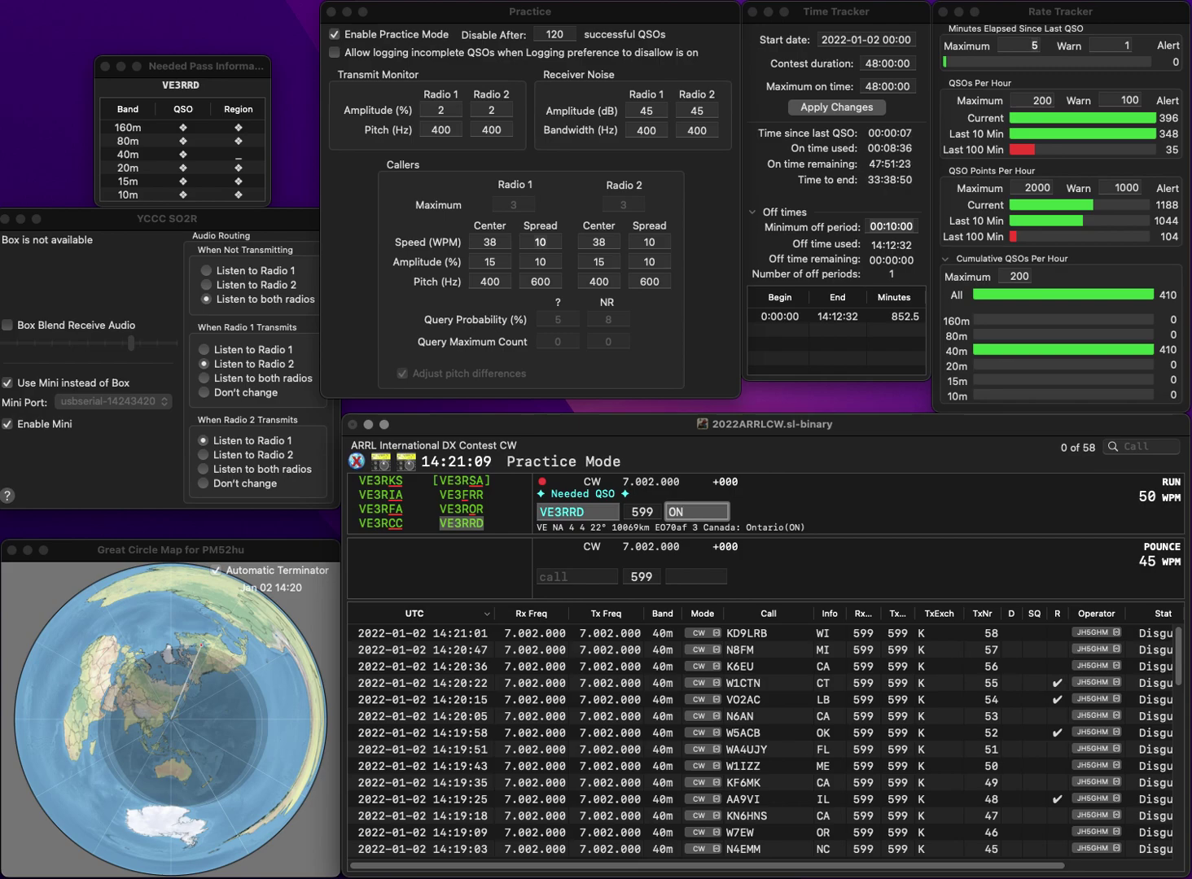
pyautogui.press('Return')
# Log a run contact with NE7TS using received exchange ID
pyautogui.write('NE7TS')
pyautogui.press('Return')
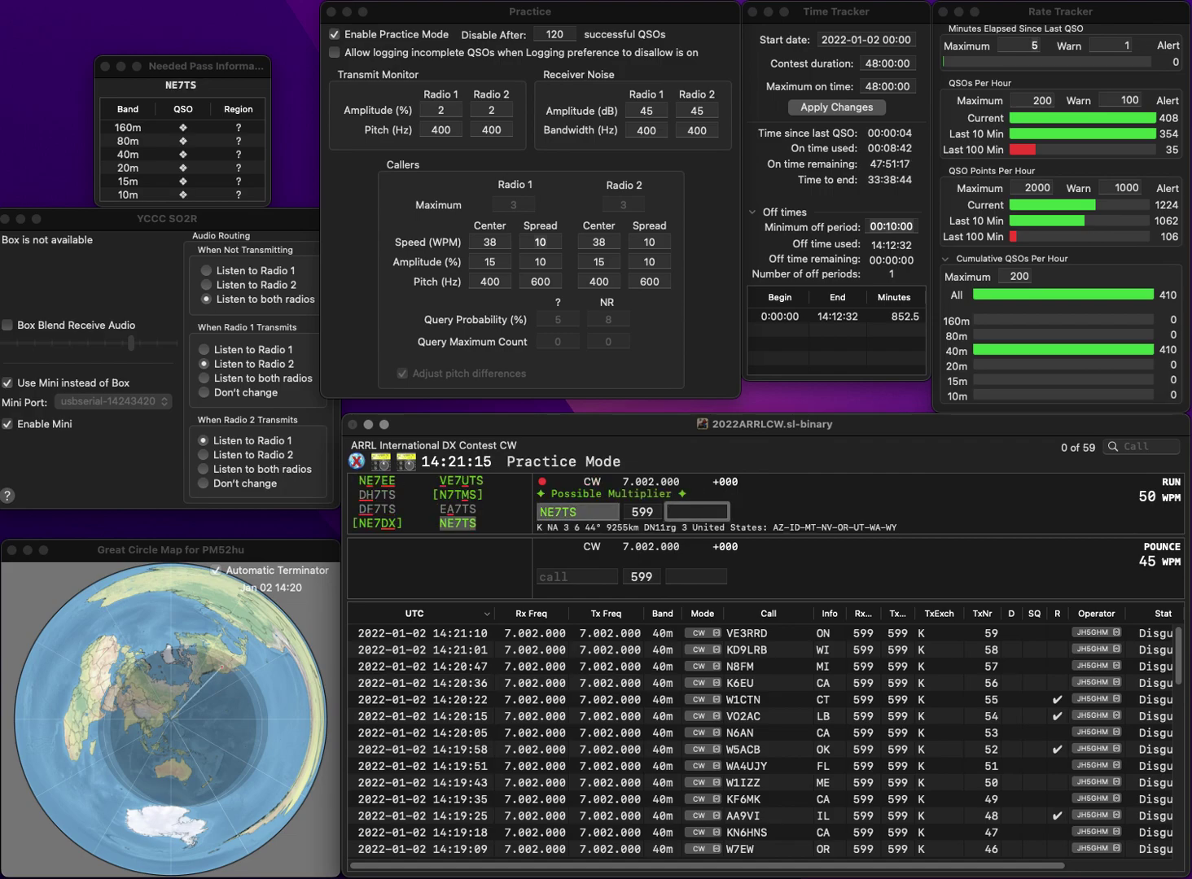
pyautogui.write('ID')
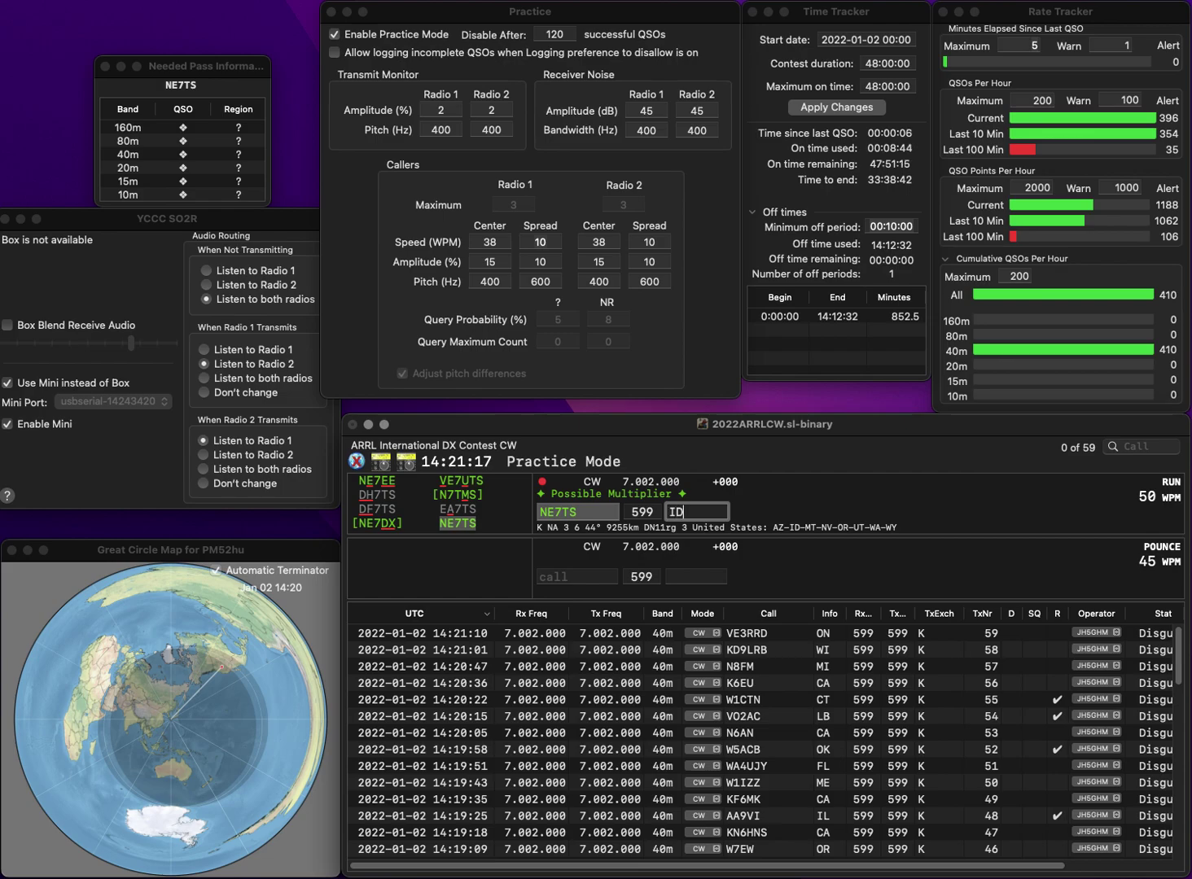
pyautogui.press('Return')
pyautogui.write('KB')
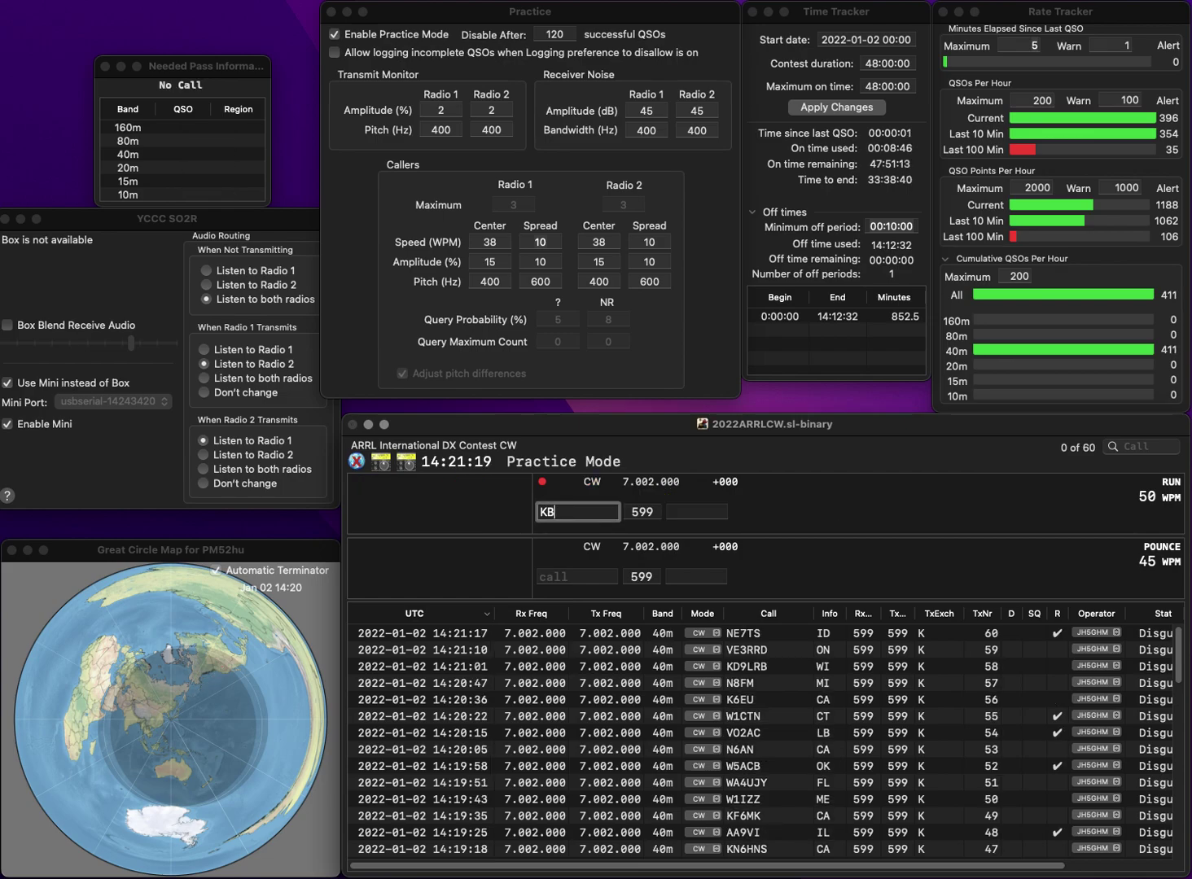
pyautogui.write('8MRL')
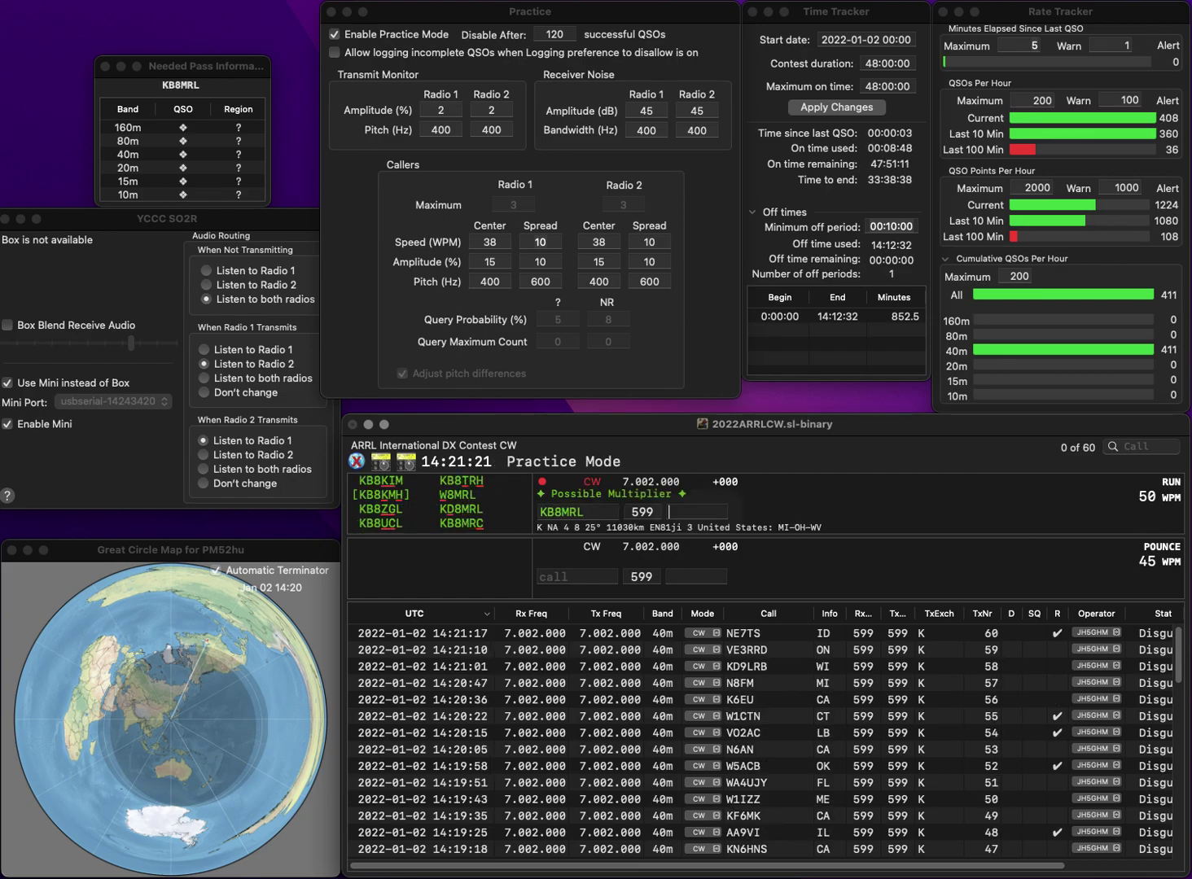
pyautogui.press('Left')
pyautogui.press('Left')
pyautogui.press('BackSpace')
pyautogui.write('D')
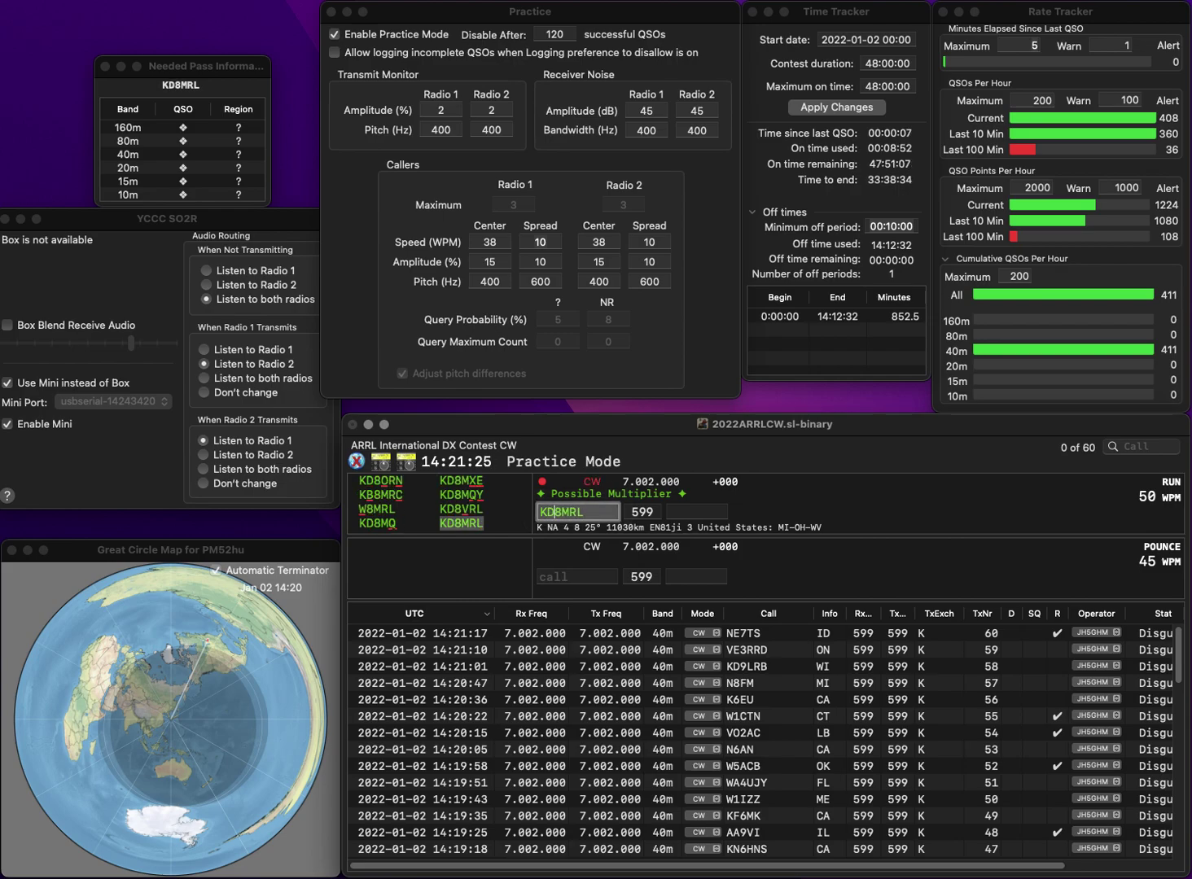
pyautogui.click(697, 512)
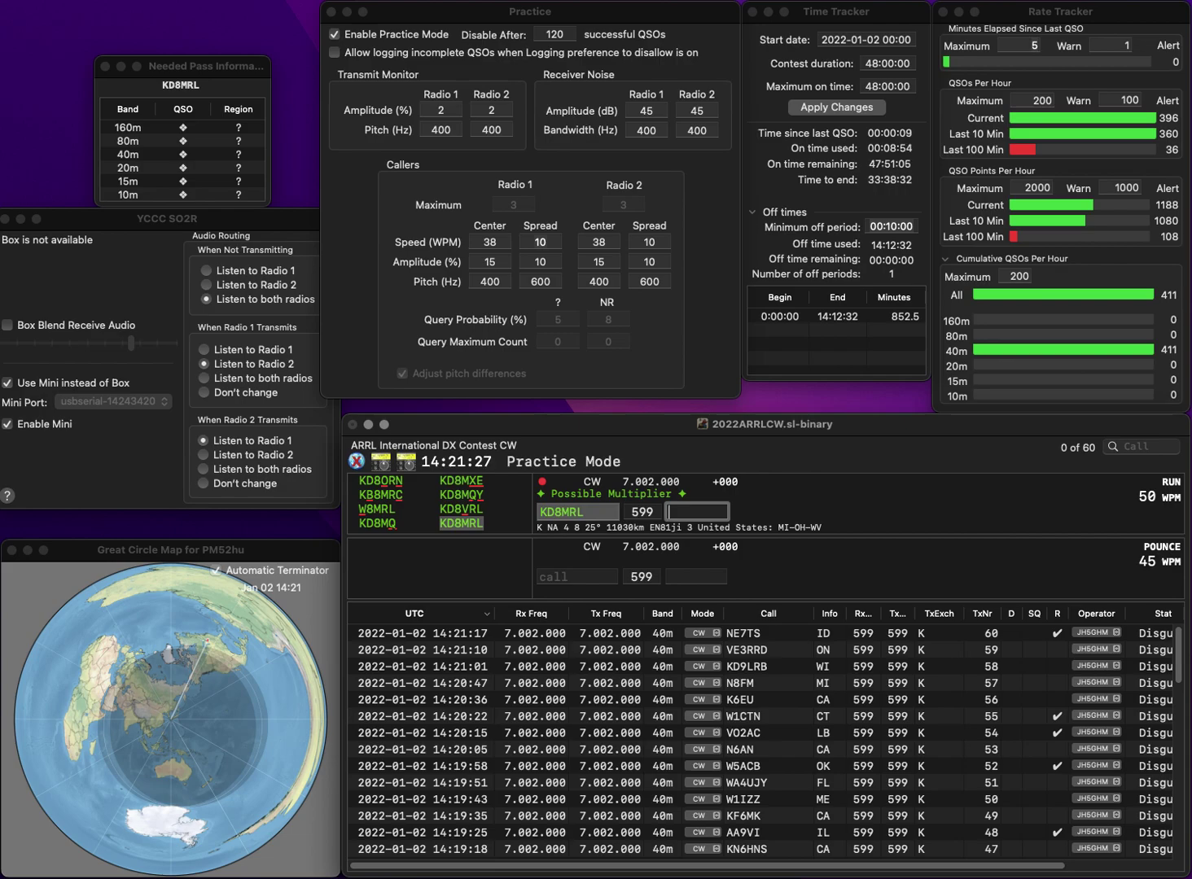
pyautogui.write('WV')
pyautogui.press('Return')
# Log a run contact with NI9T using received exchange IN
pyautogui.write('NE')
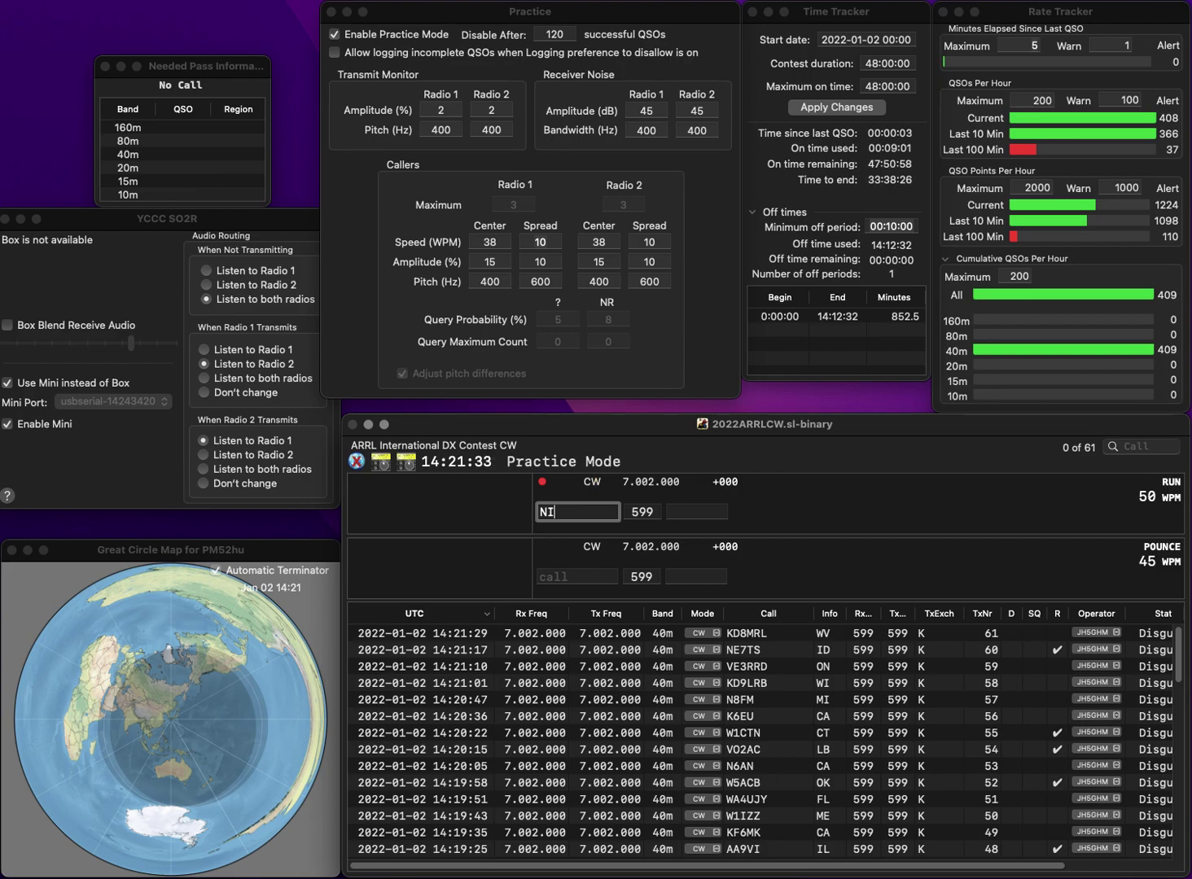
pyautogui.write('9T')
pyautogui.press('Tab')
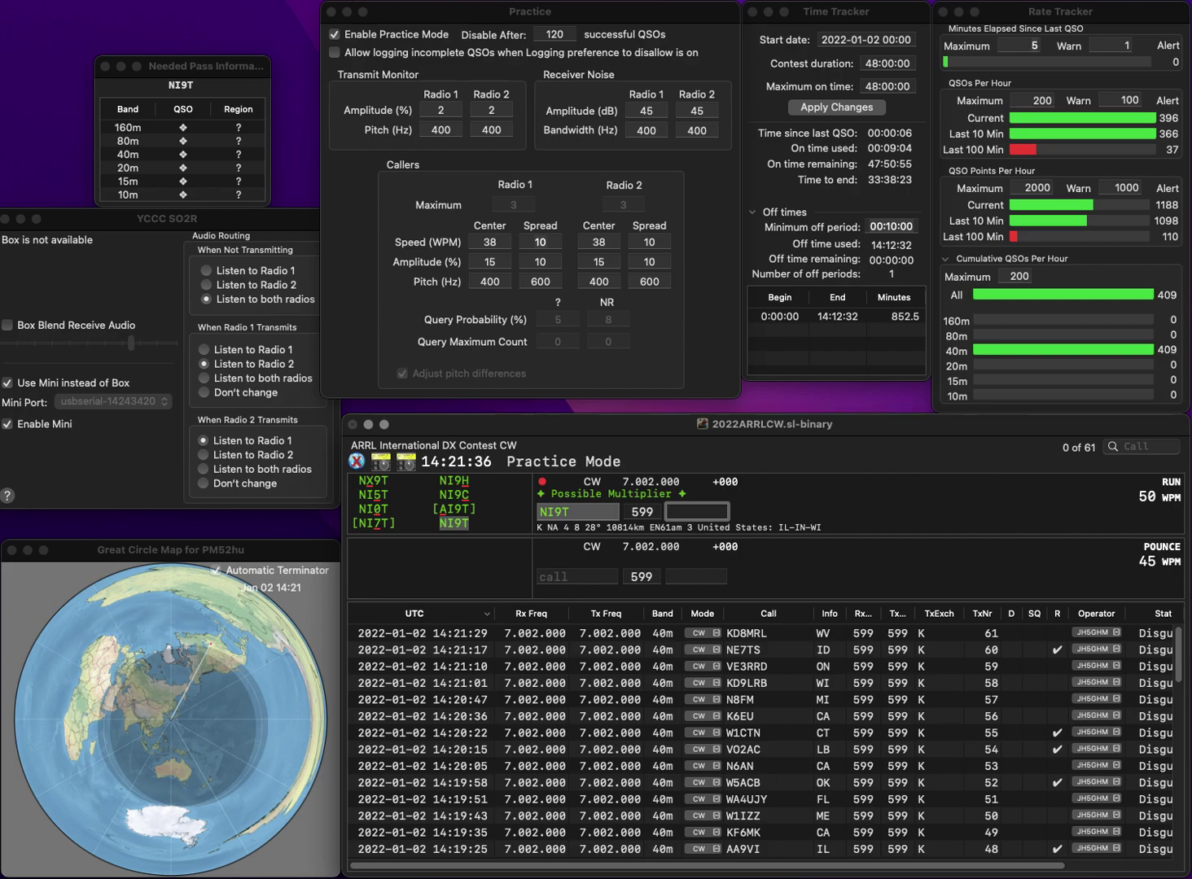
pyautogui.press('Return')
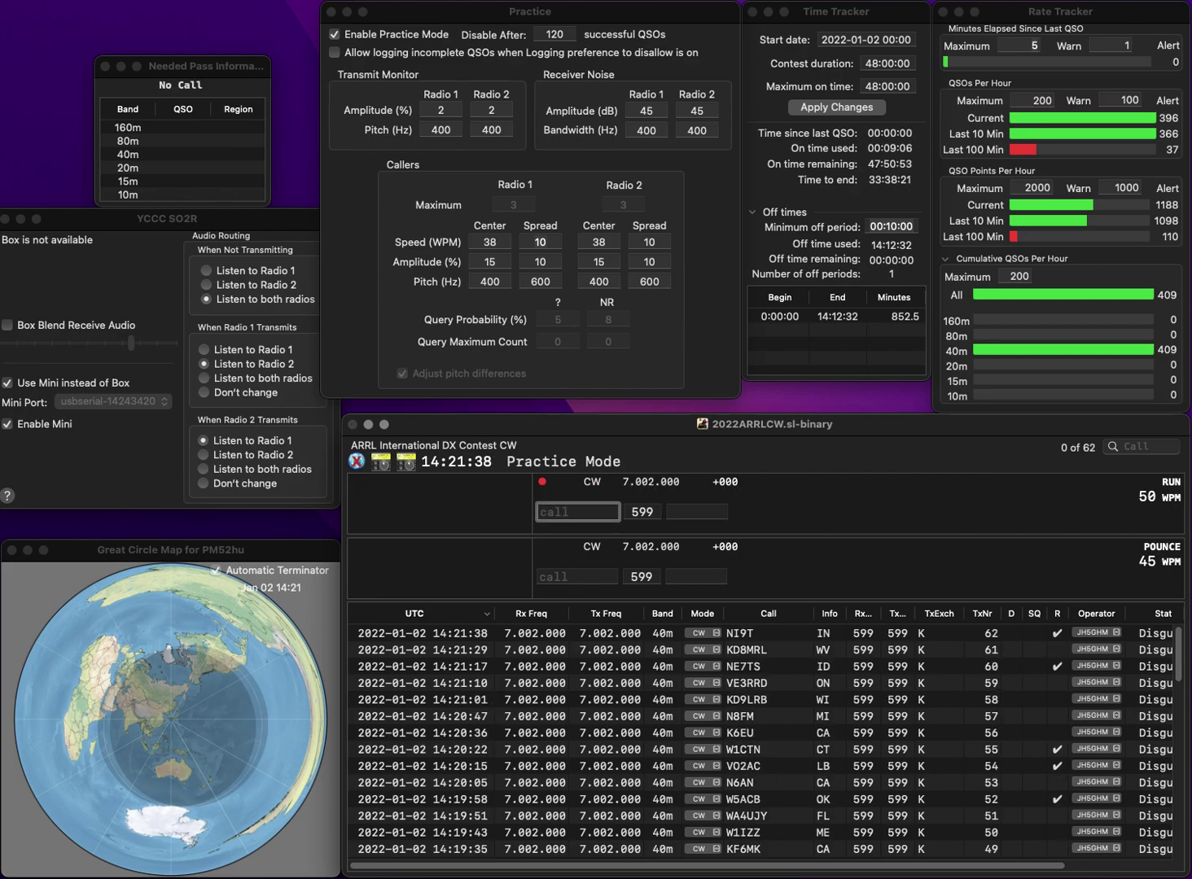
pyautogui.write('AC4WC')
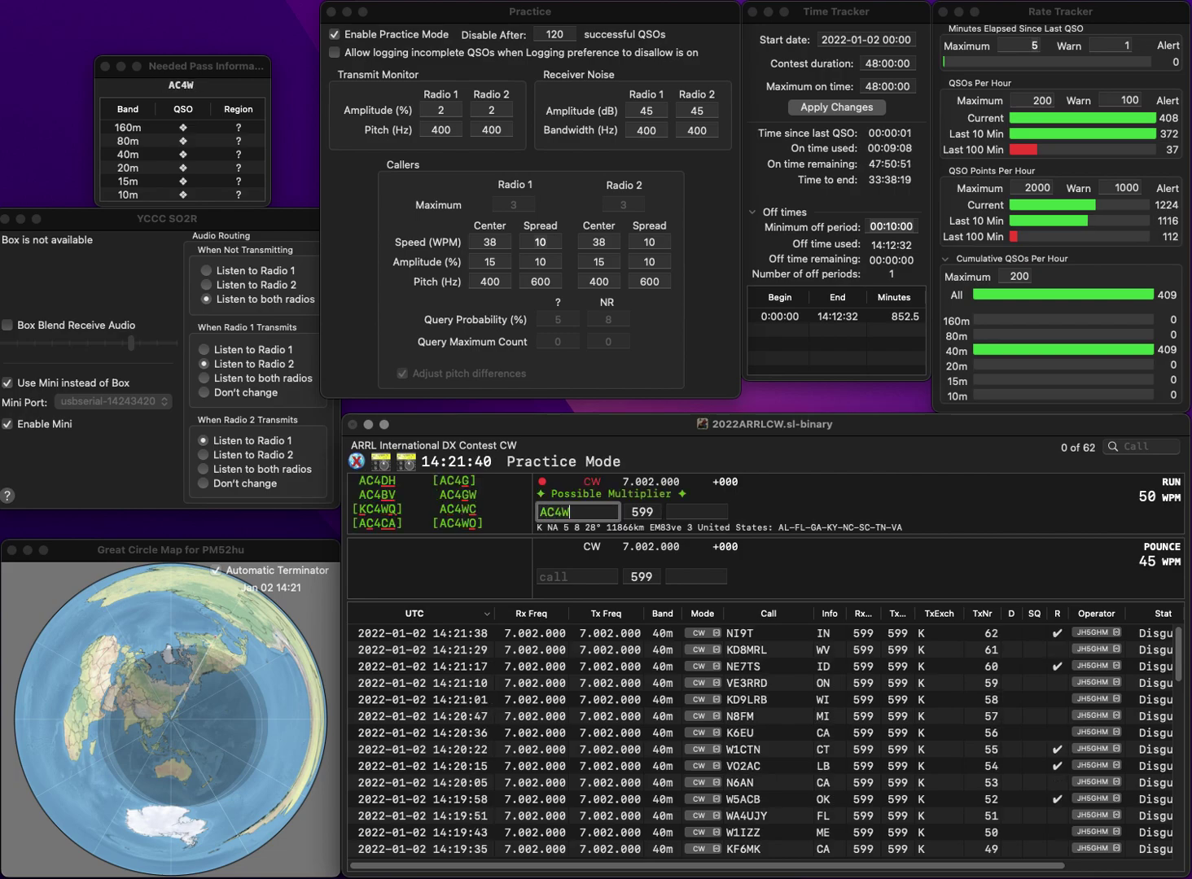
pyautogui.press('Return')
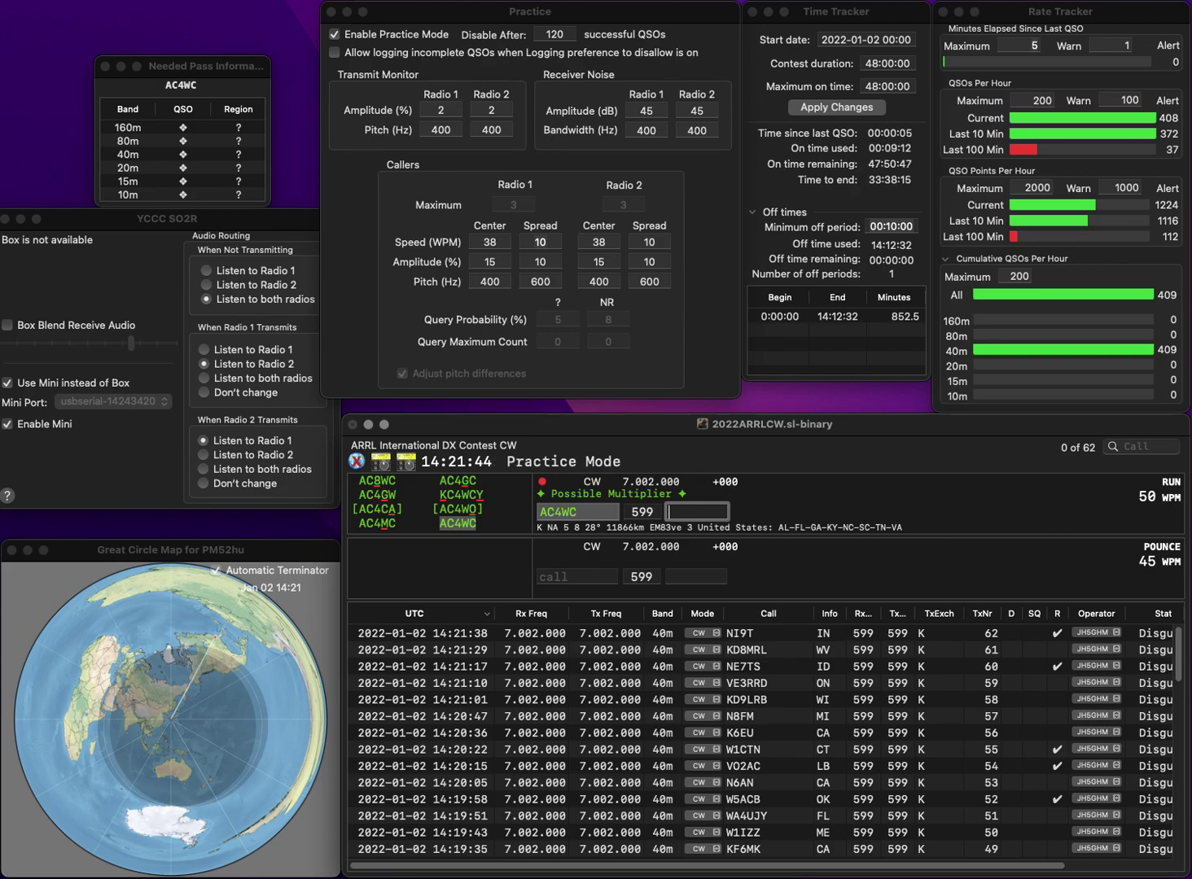
pyautogui.press('Return')
# Log a run contact with W7XI using received exchange AZ
pyautogui.write('W')
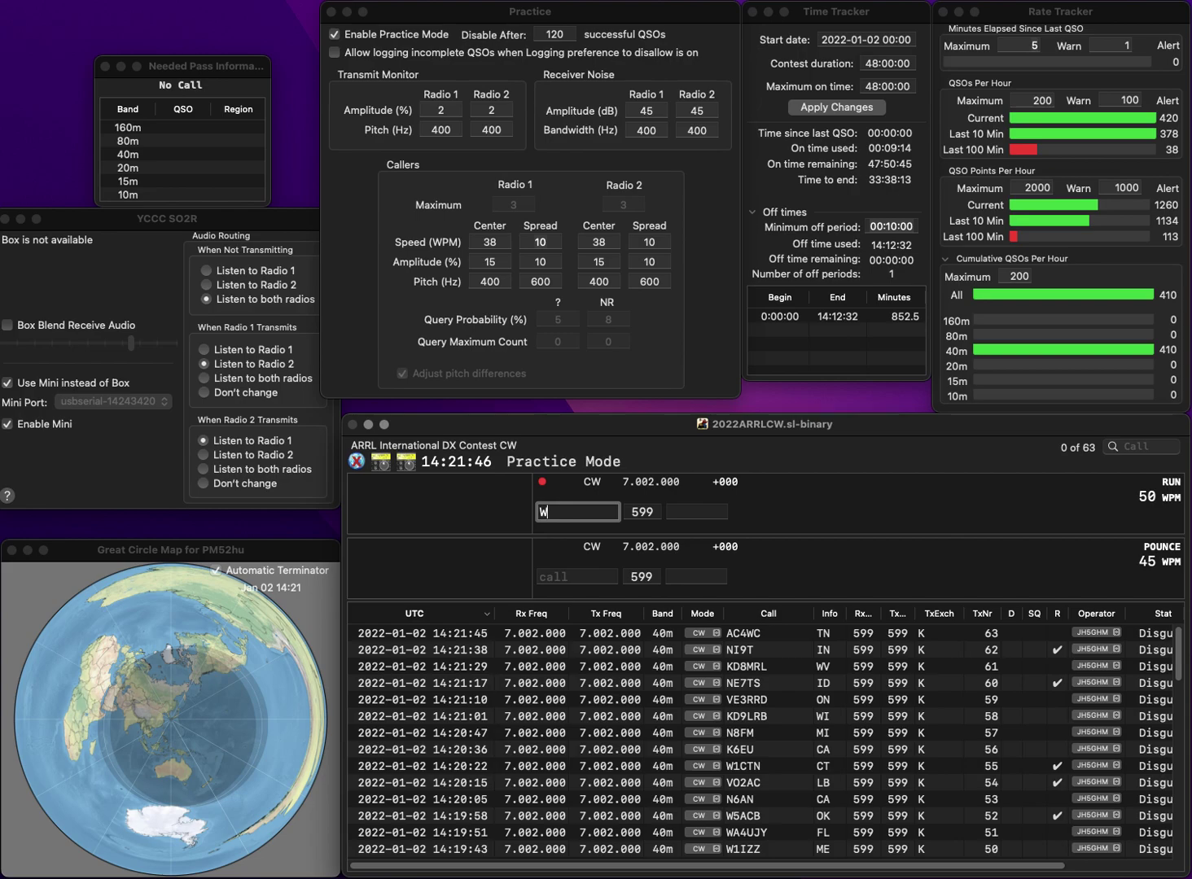
pyautogui.write('7XI')
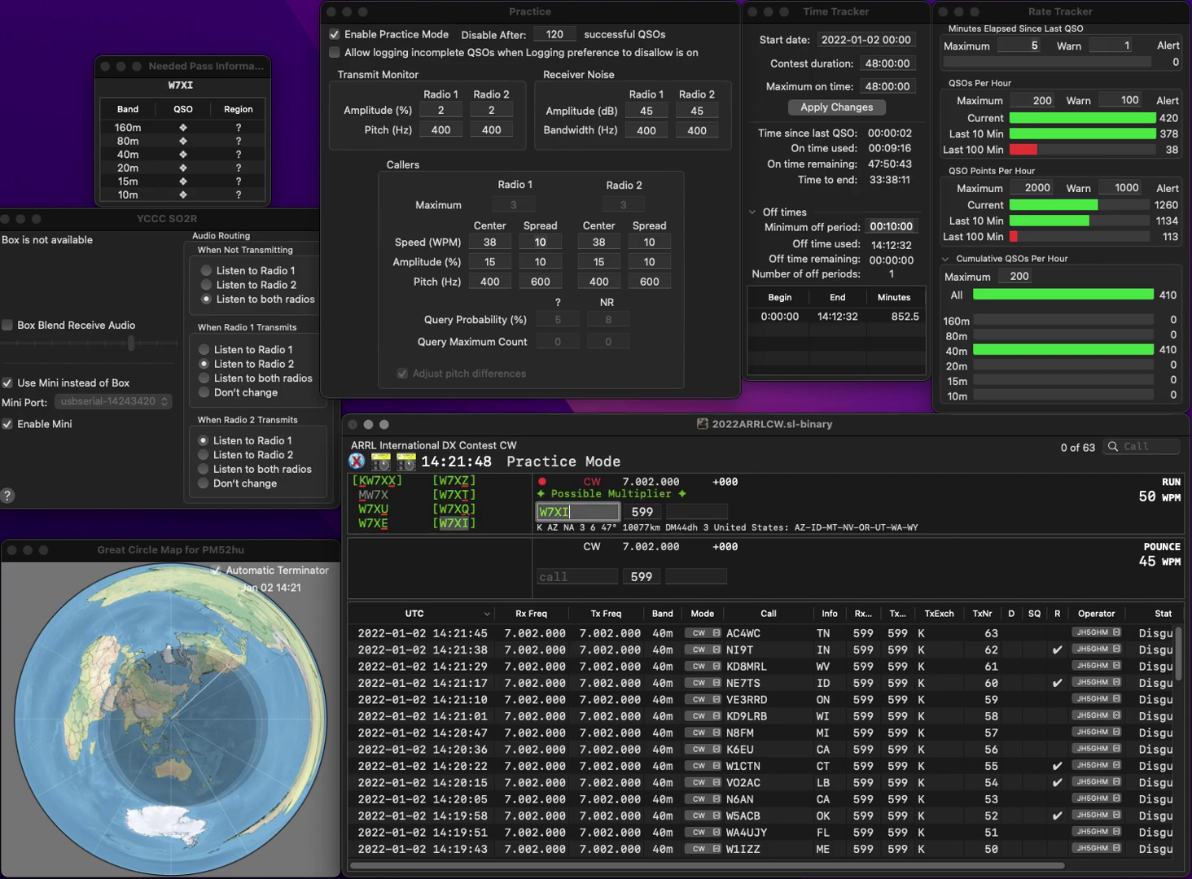
pyautogui.press('Tab')
pyautogui.write('AZ')
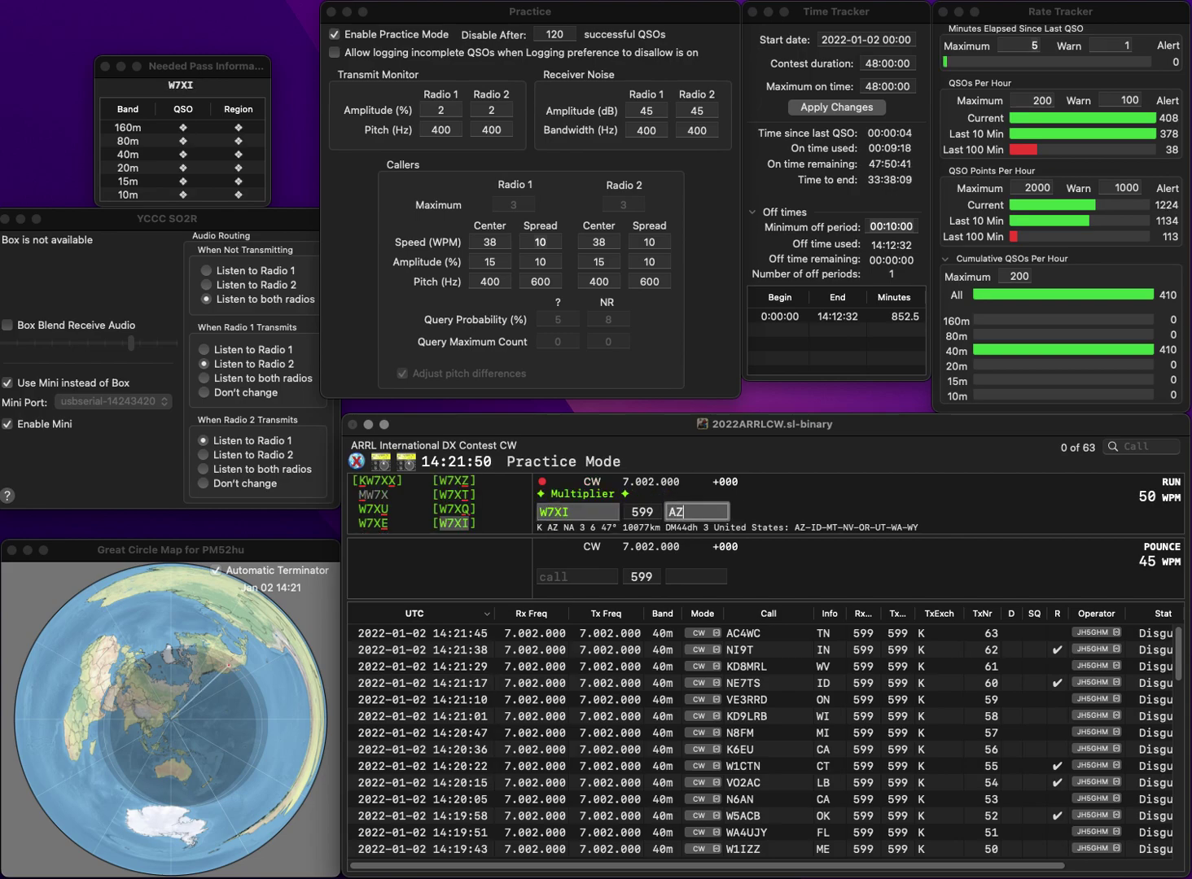
pyautogui.press('Return')
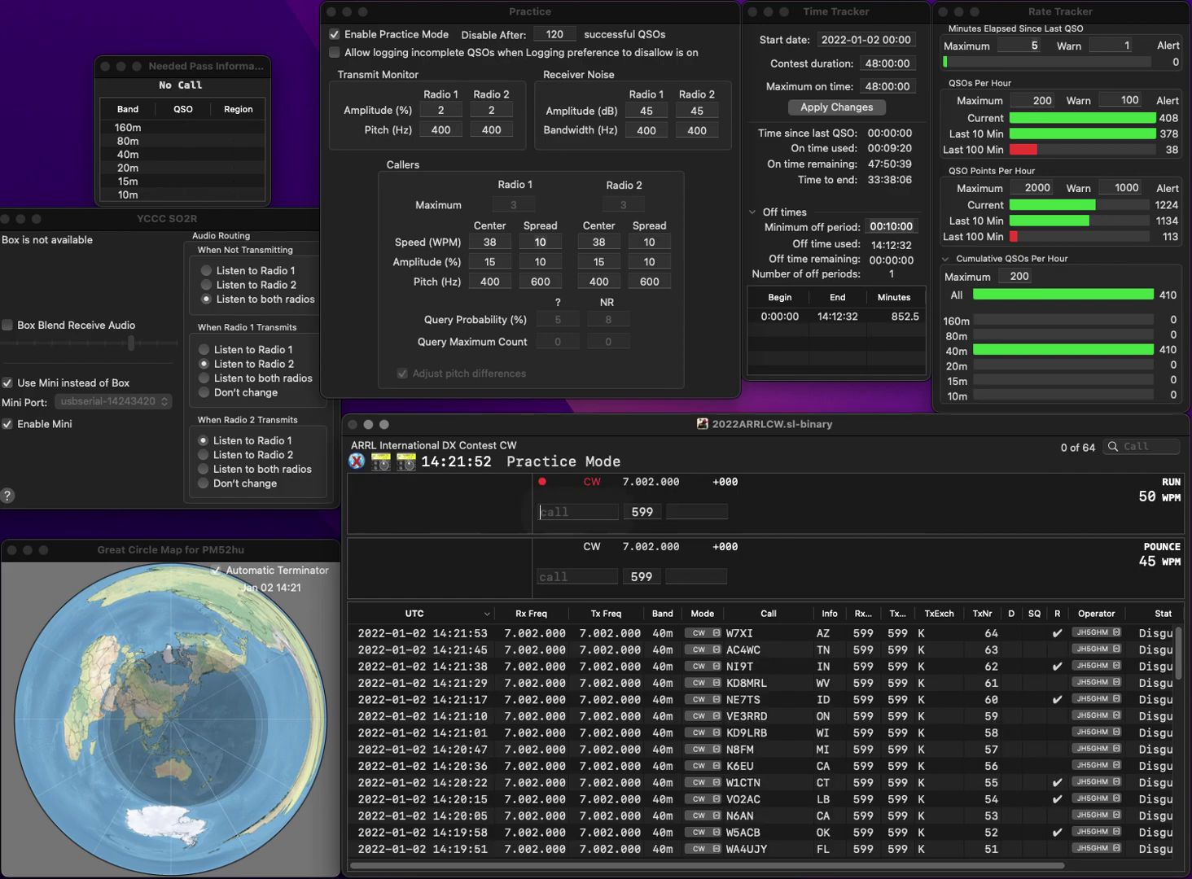
pyautogui.write('KB')
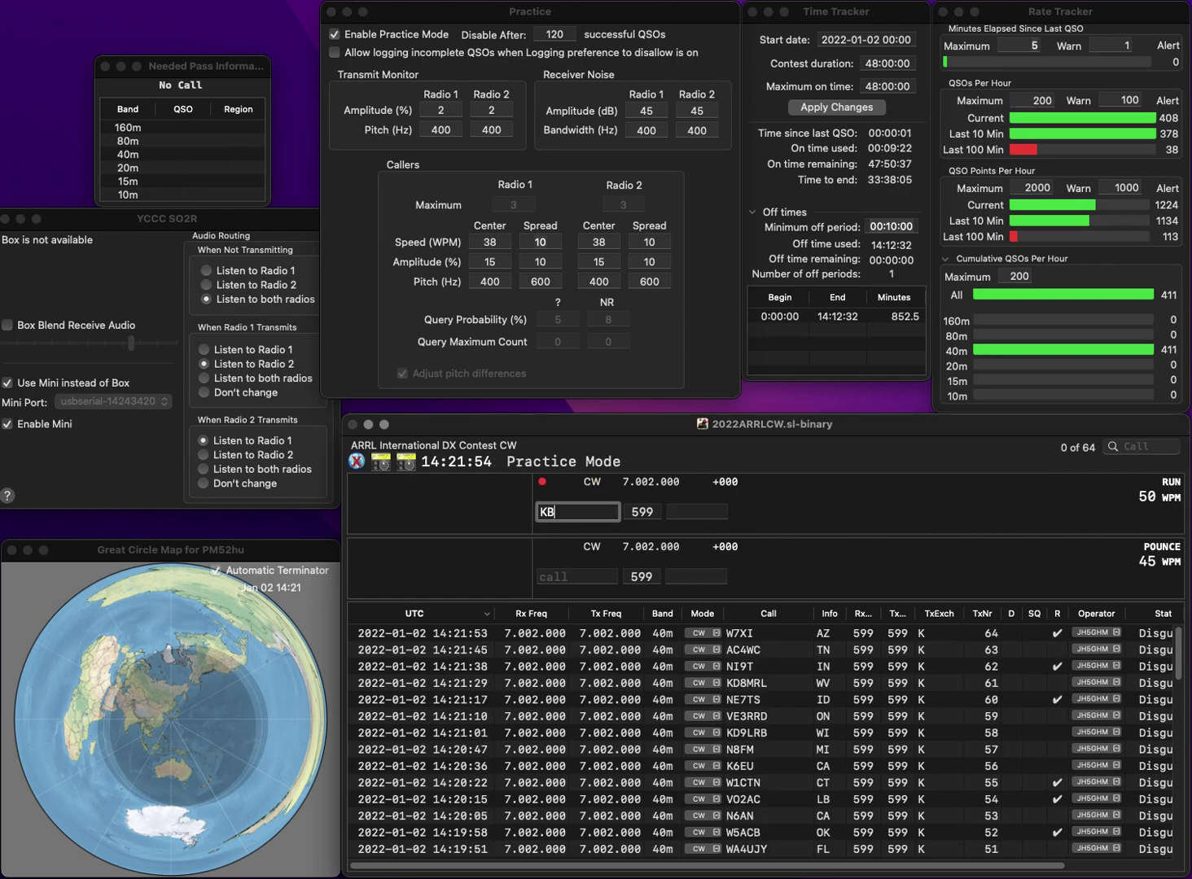
pyautogui.write('3FG')
pyautogui.press('BackSpace')
pyautogui.press('BackSpace')
pyautogui.press('BackSpace')
pyautogui.press('BackSpace')
pyautogui.write('D3FG')
pyautogui.press('Return')
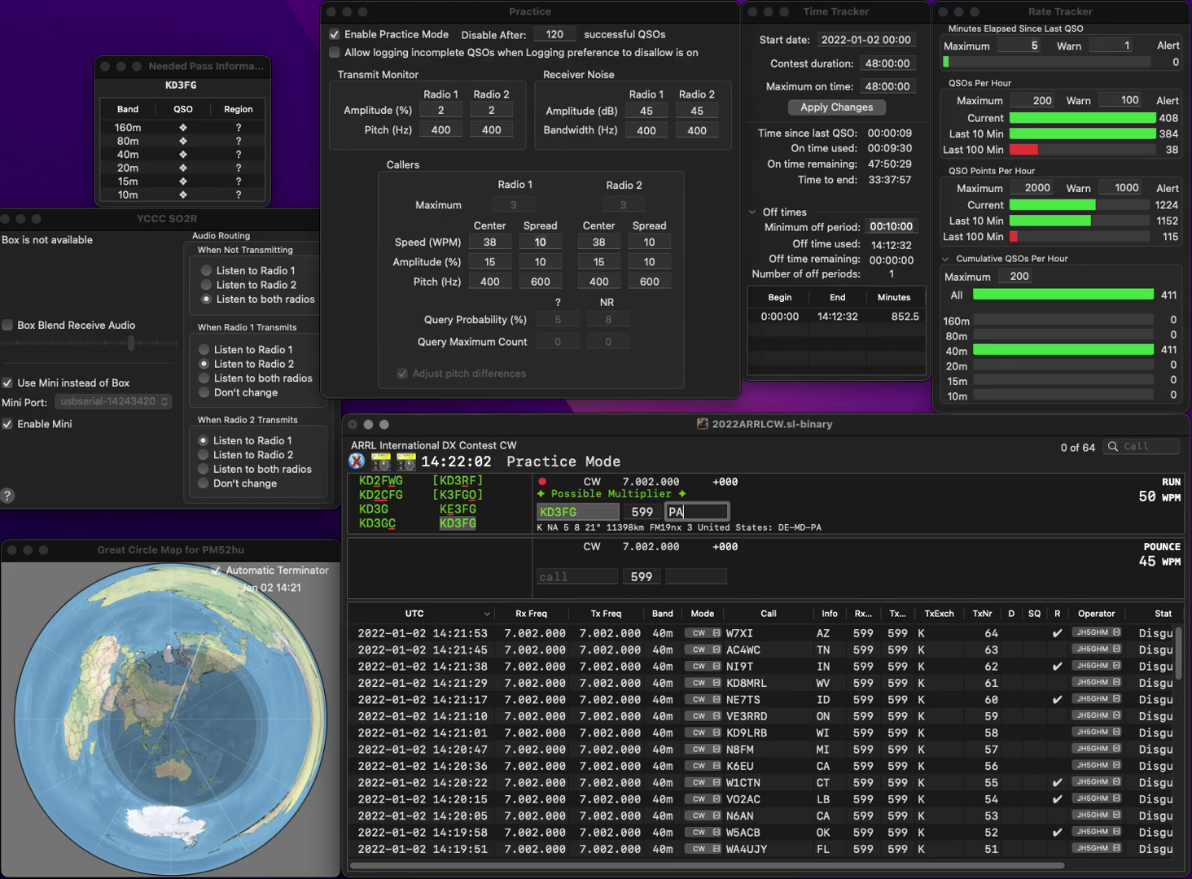
pyautogui.press('Return')
pyautogui.write('N6IE')
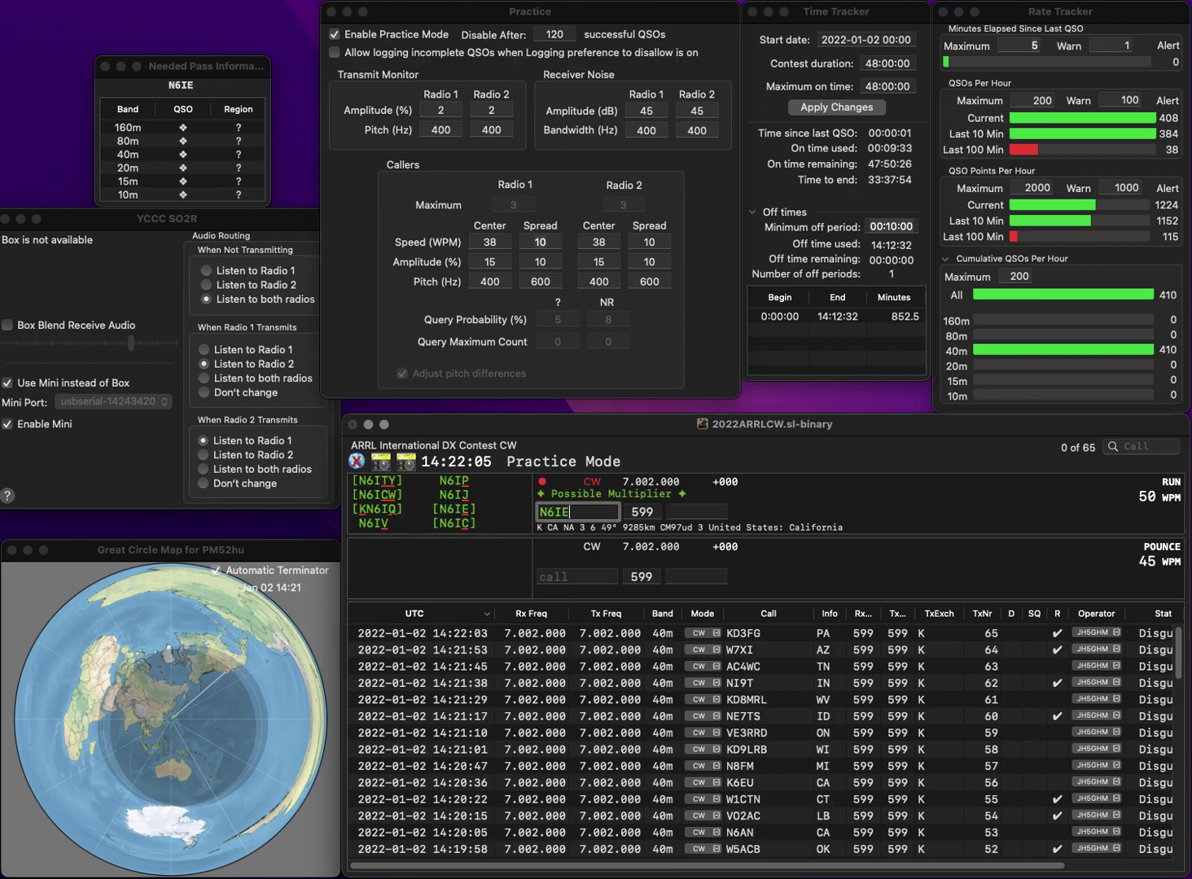
pyautogui.press('space')
pyautogui.write('CA')
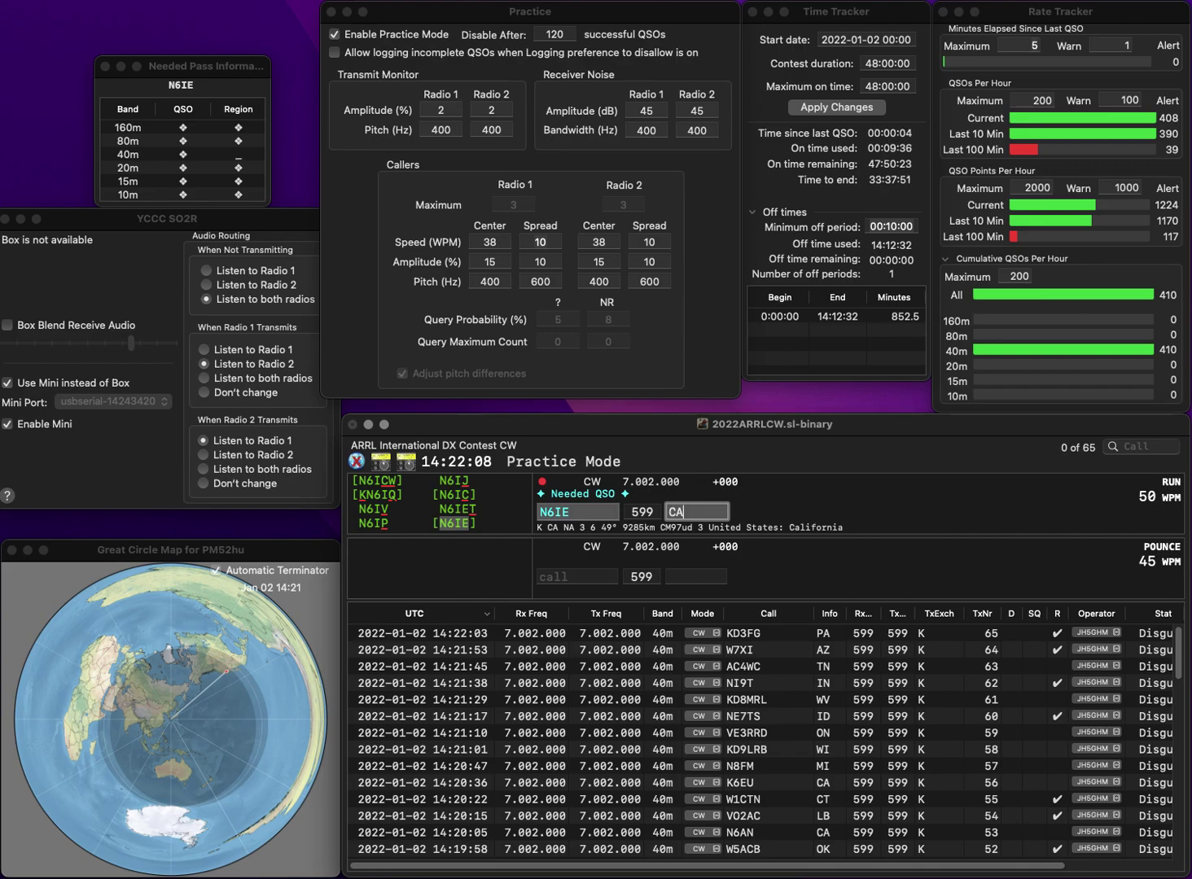
pyautogui.press('Return')
pyautogui.write('N')
pyautogui.press('BackSpace')
pyautogui.write('A1J')
pyautogui.write('PM')
pyautogui.press('super+Left')
pyautogui.write('K')
pyautogui.press('Right')
pyautogui.press('Right')
pyautogui.press('Right')
pyautogui.press('Delete')
pyautogui.write('W')
pyautogui.click(697, 511)
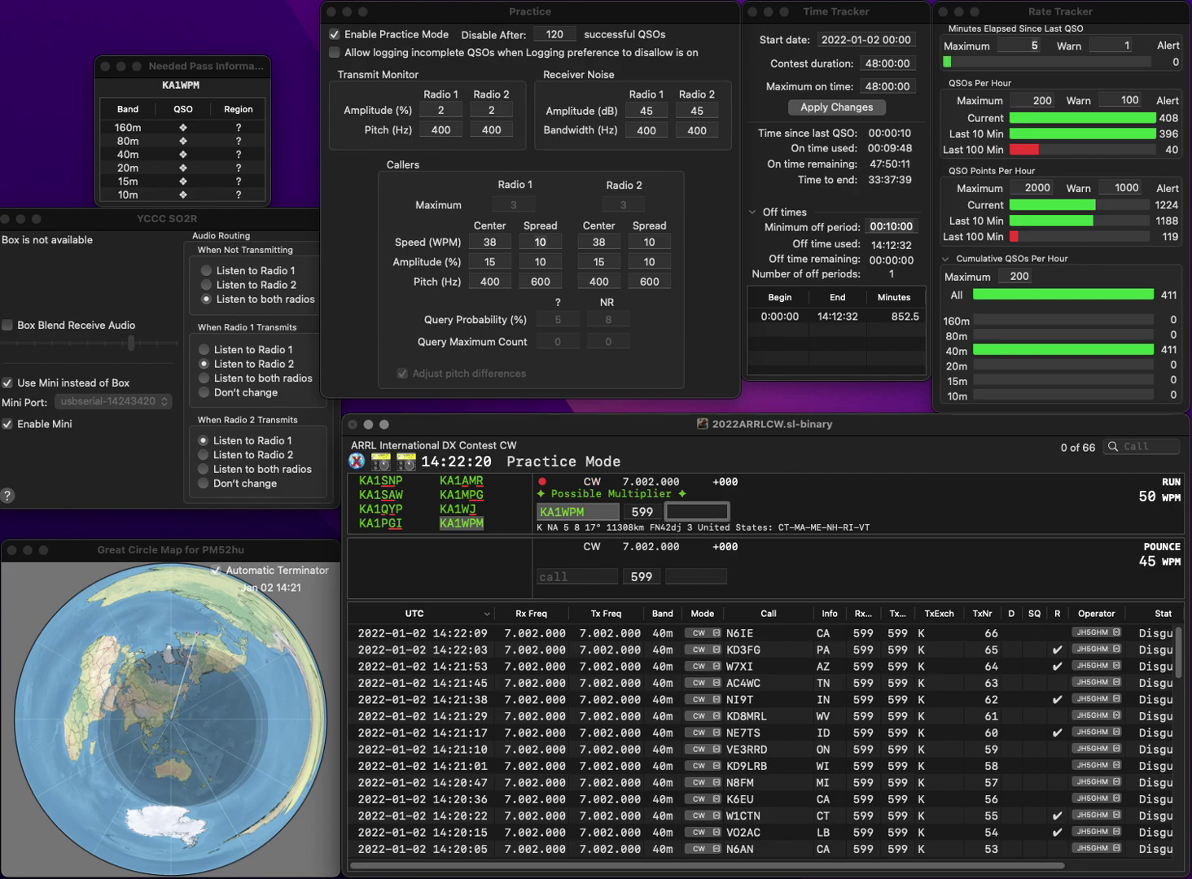
pyautogui.write('T')
pyautogui.press('Return')
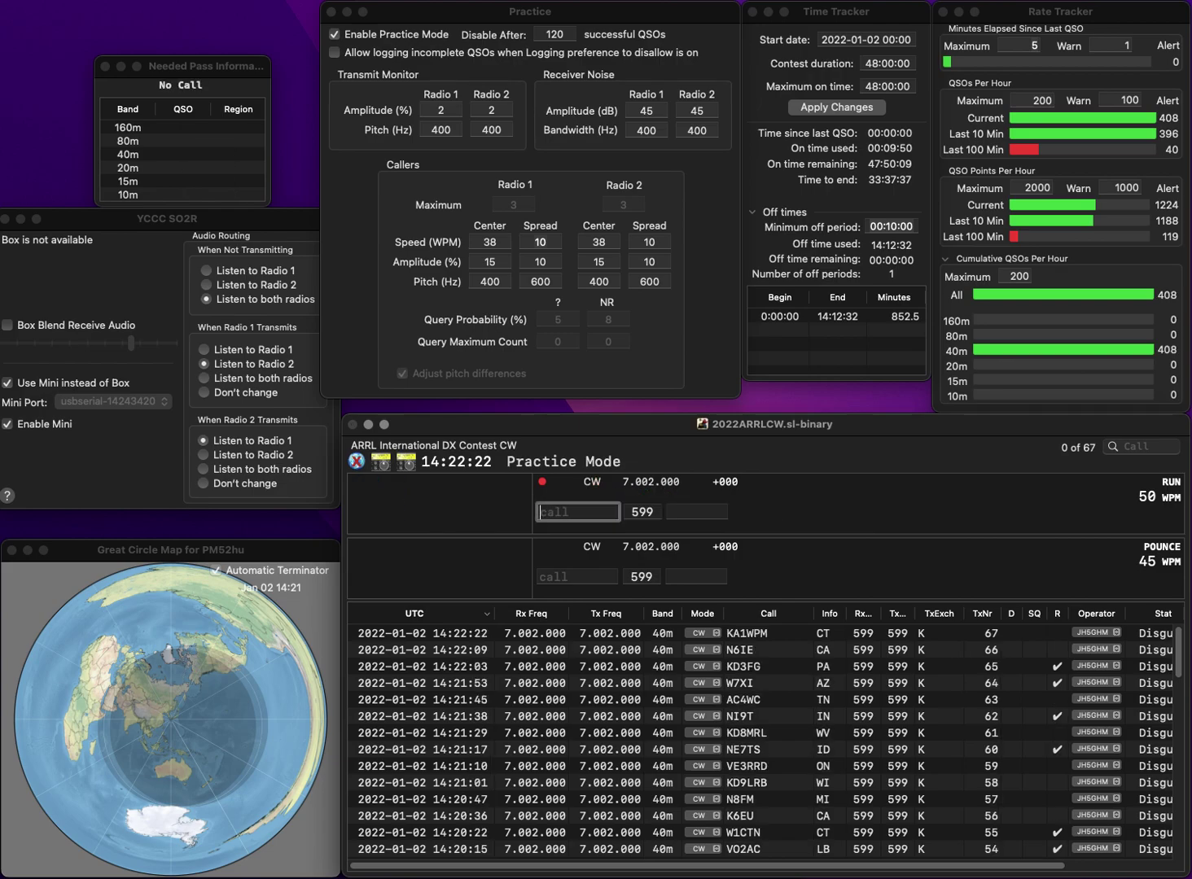
# Log a run contact with NR8I using received exchange WV
pyautogui.write('NR')
pyautogui.write('8I')
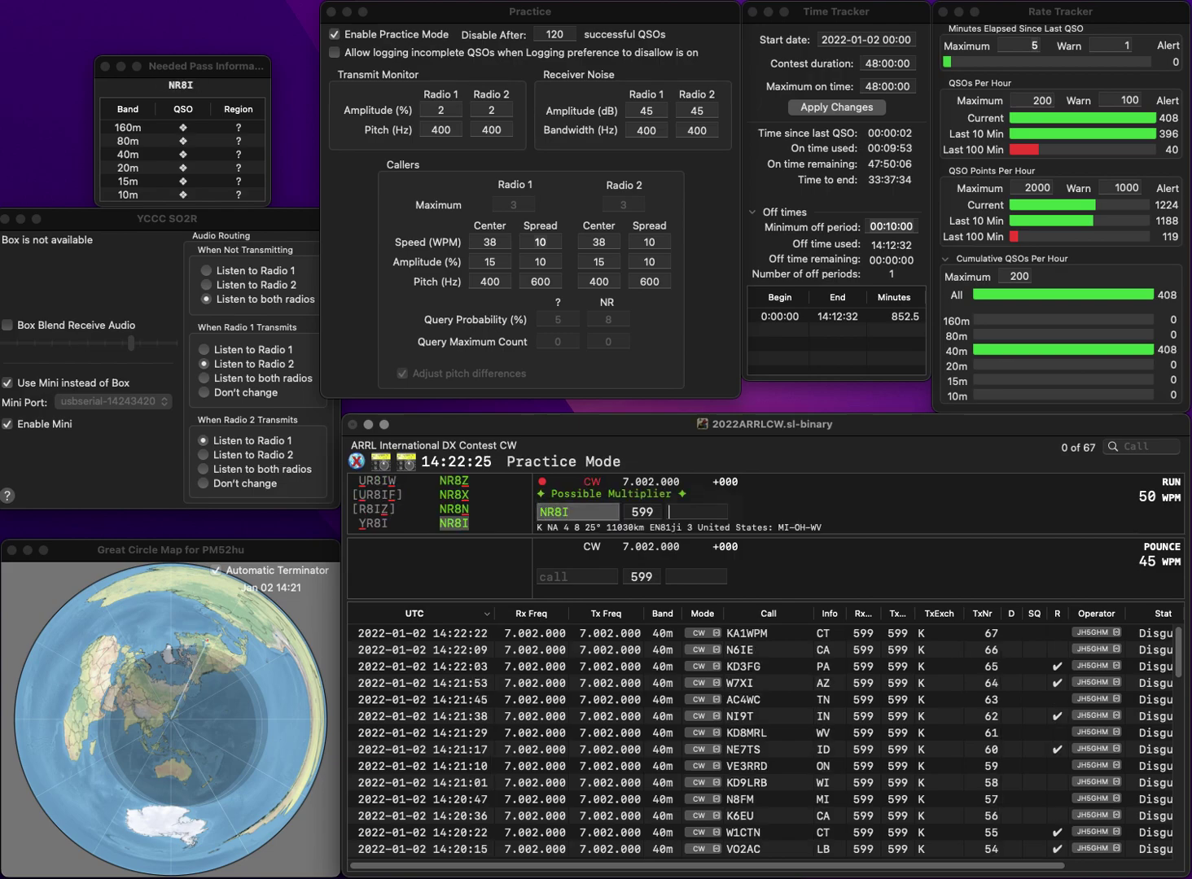
pyautogui.press('Return')
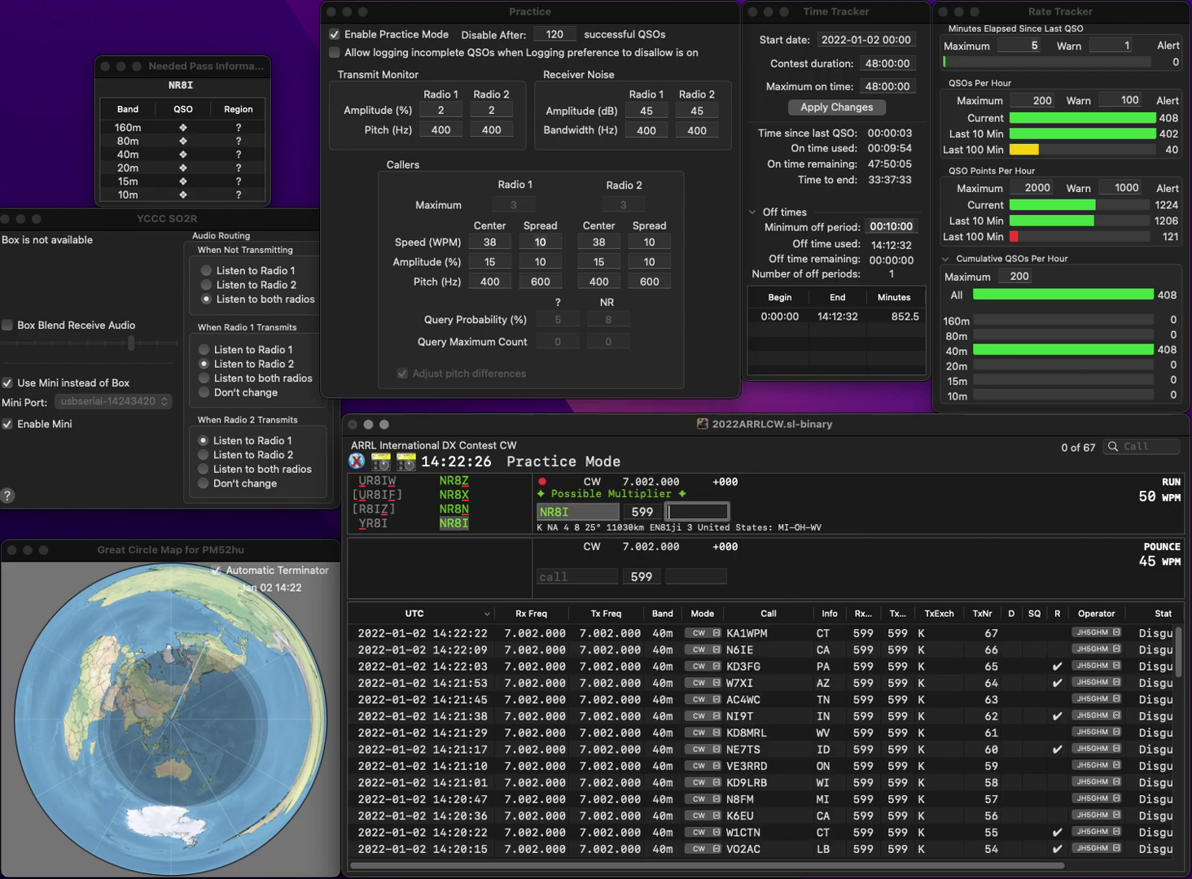
pyautogui.write('WV')
pyautogui.press('Return')
pyautogui.write('W9AFB')
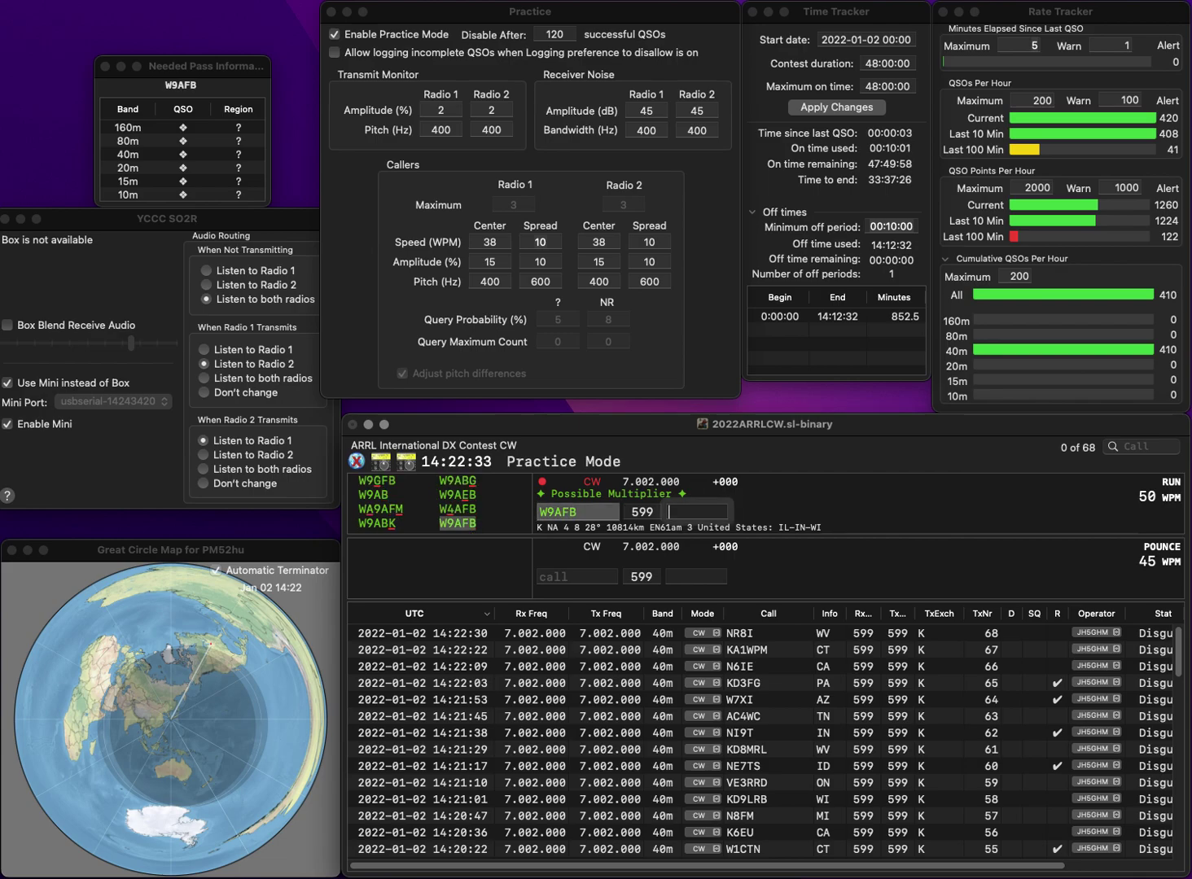
pyautogui.press('space')
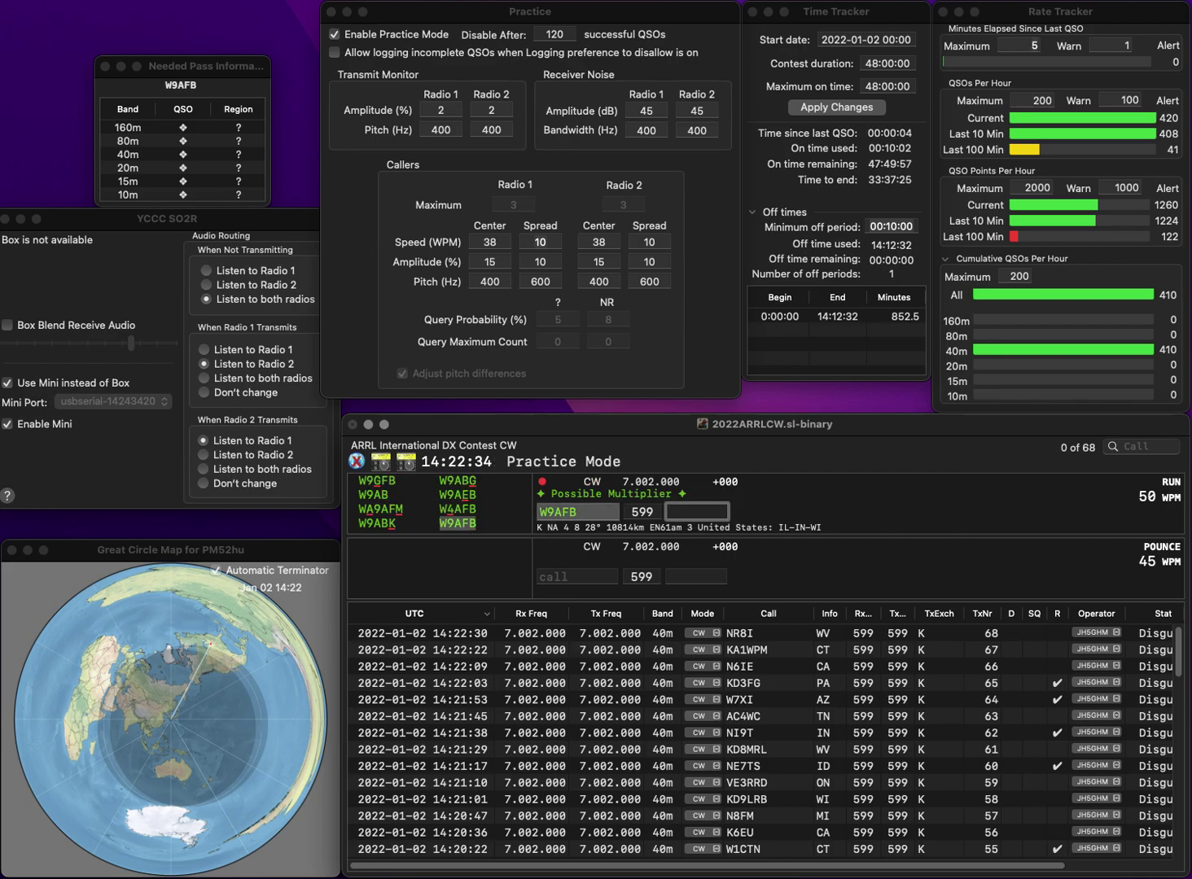
pyautogui.write('IL')
pyautogui.press('Return')
pyautogui.write('N9DPP')
pyautogui.click(696, 511)
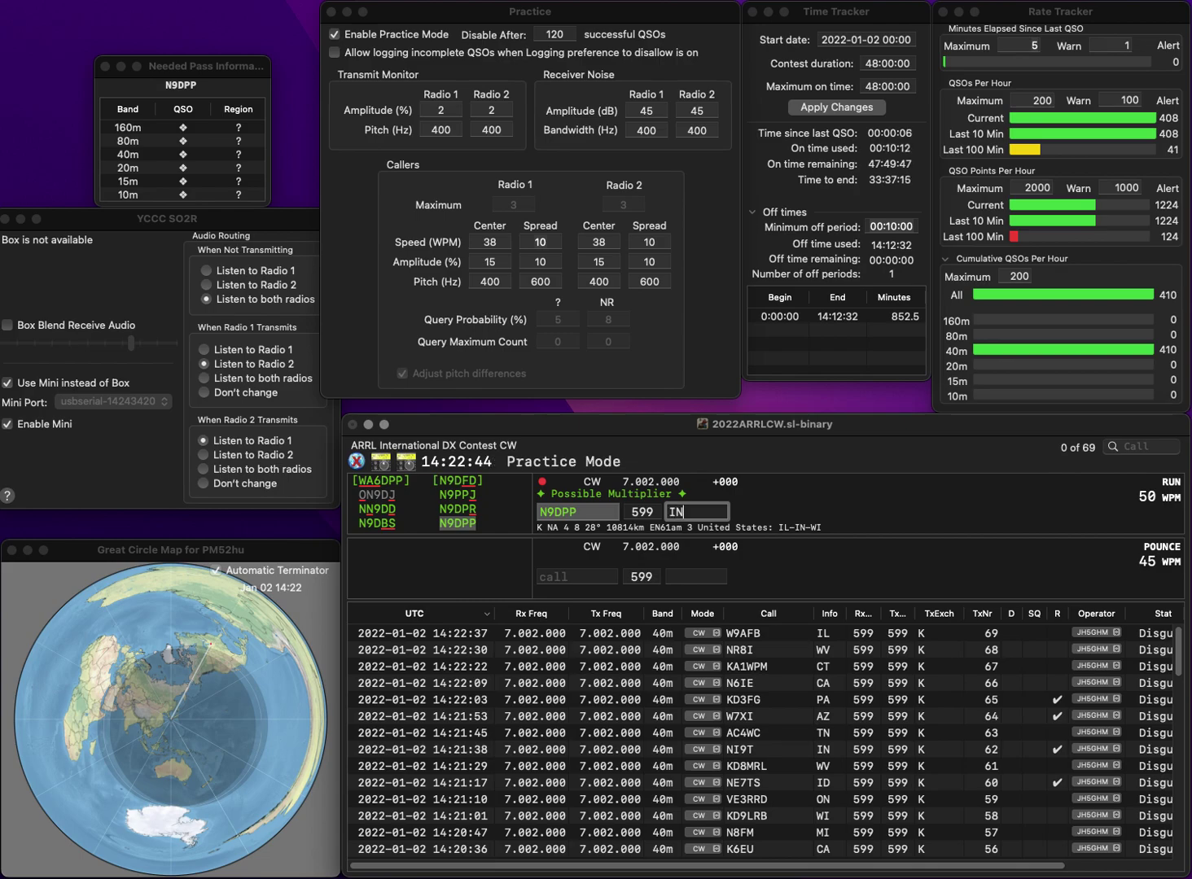
pyautogui.press('Return')
# Enter N8HA, correct the call to NZ5A, and log the run contact using received exchange TX
pyautogui.write('N')
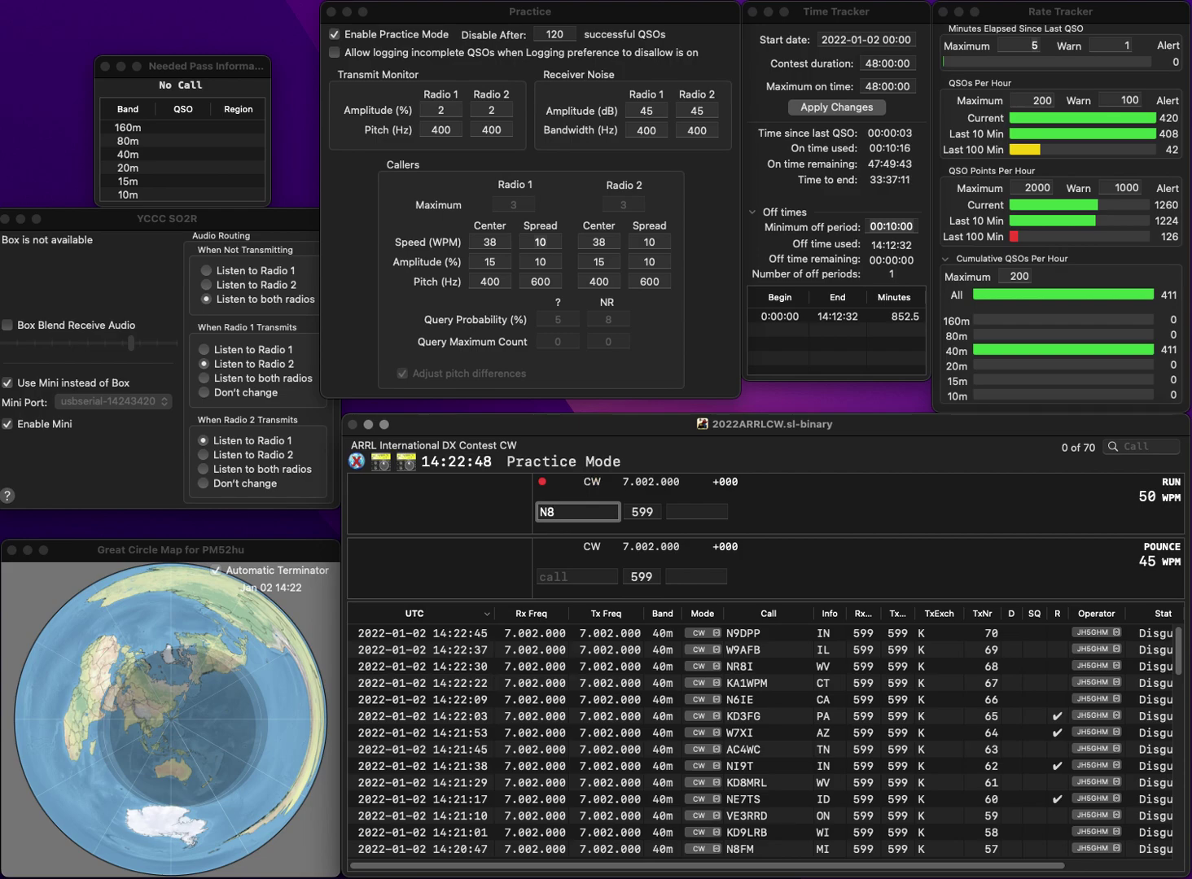
pyautogui.write('8HA')
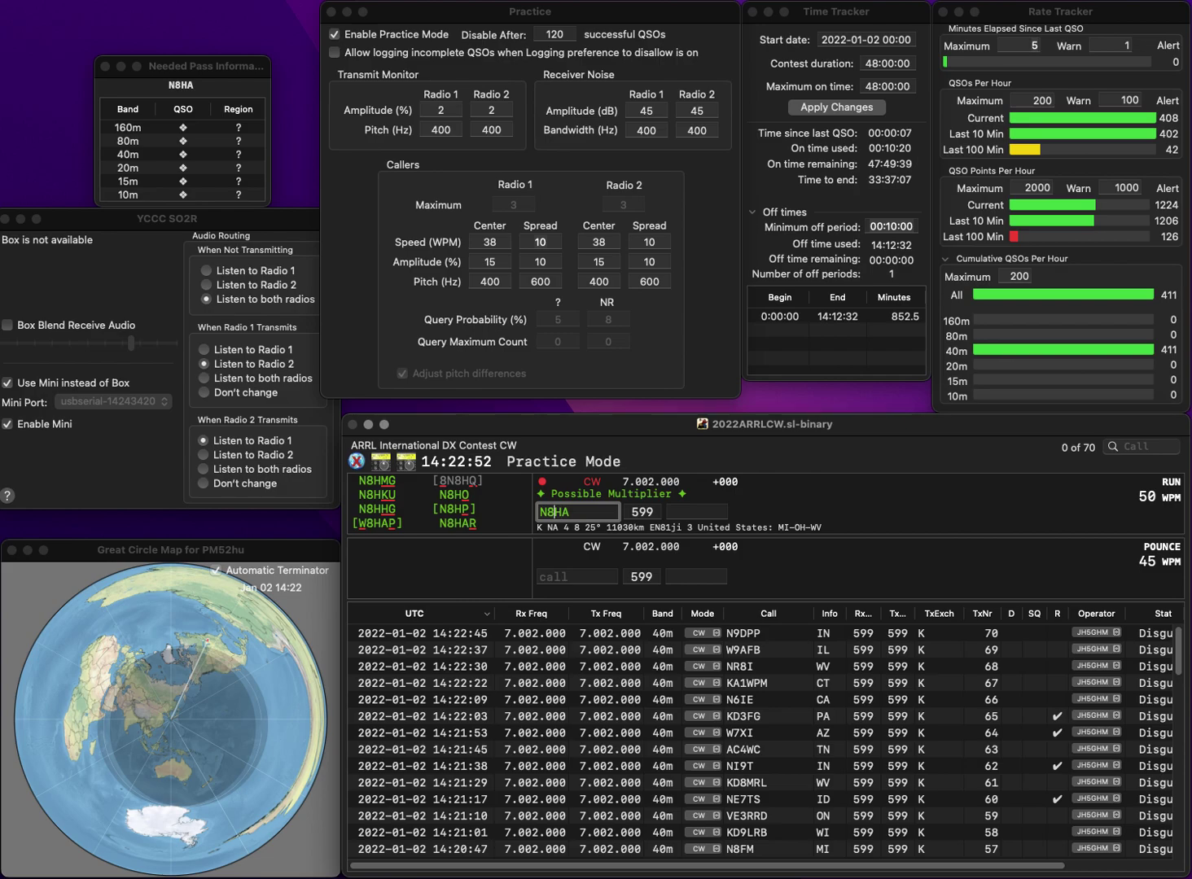
pyautogui.press('BackSpace')
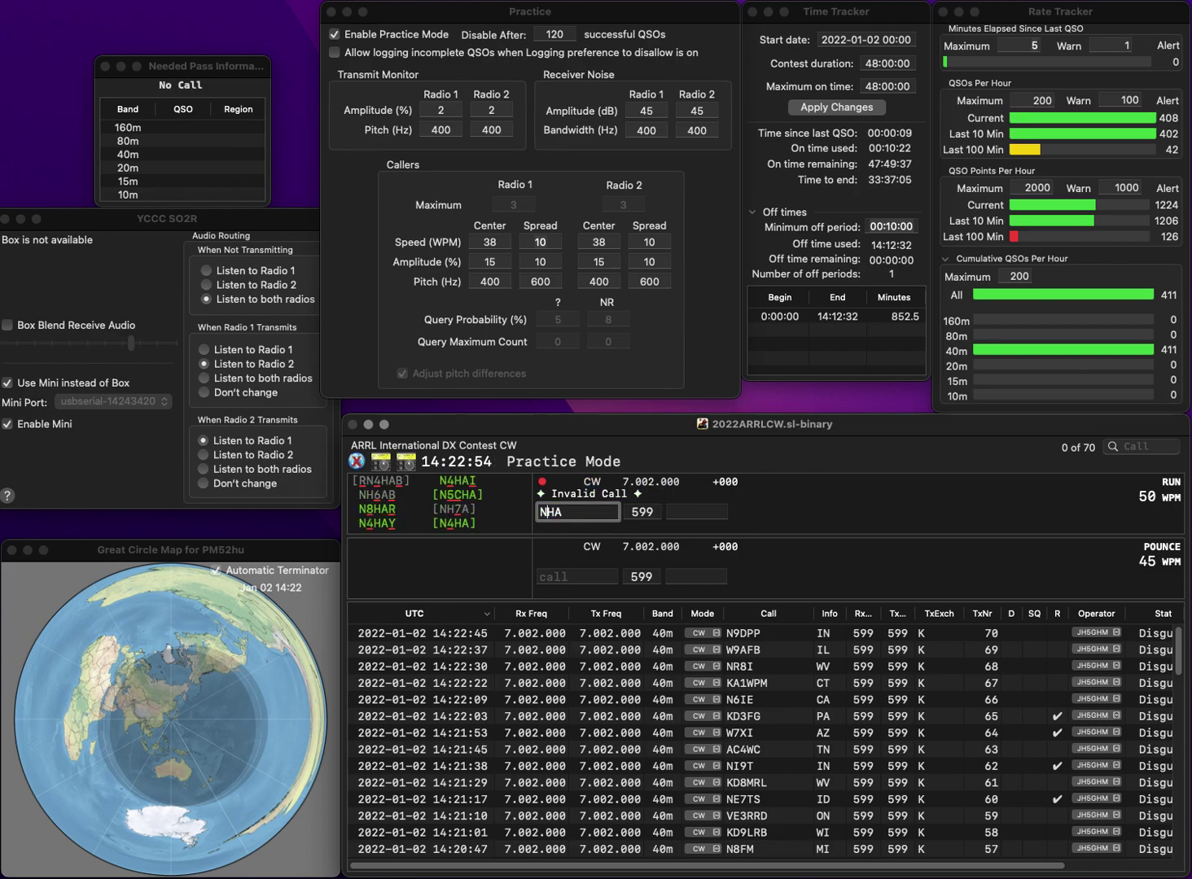
pyautogui.write('8')
pyautogui.press('BackSpace')
pyautogui.write('8')
pyautogui.press('BackSpace')
pyautogui.write('Z5')
pyautogui.press('Delete')
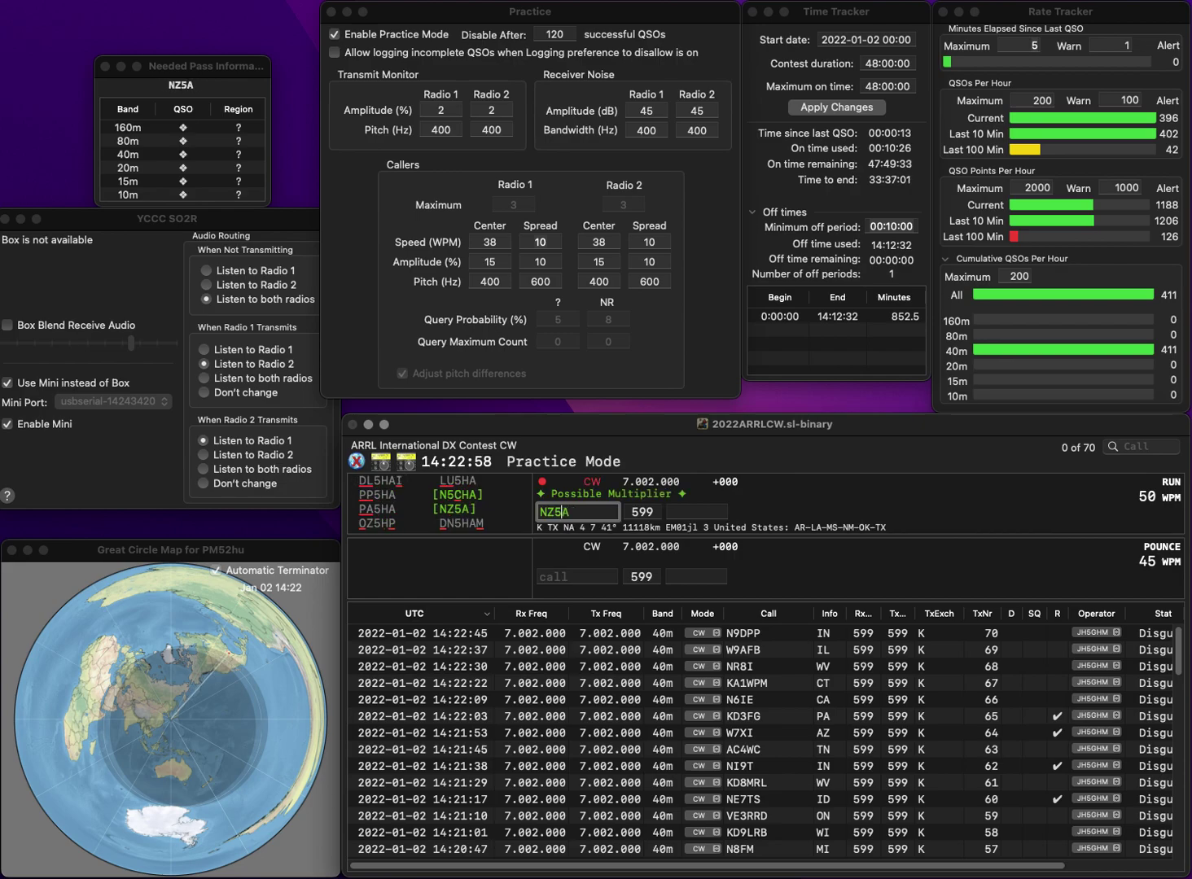
pyautogui.press('Tab')
pyautogui.write('TX')
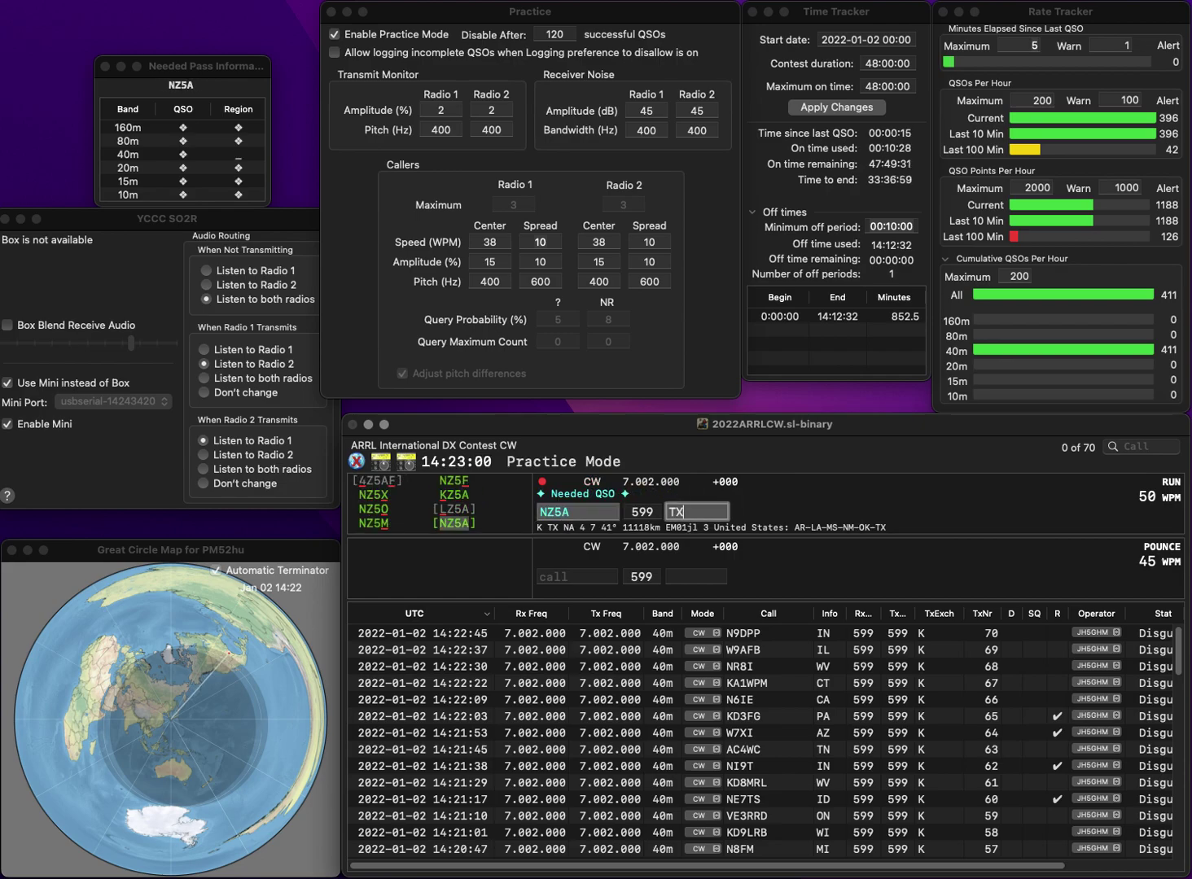
pyautogui.press('Return')
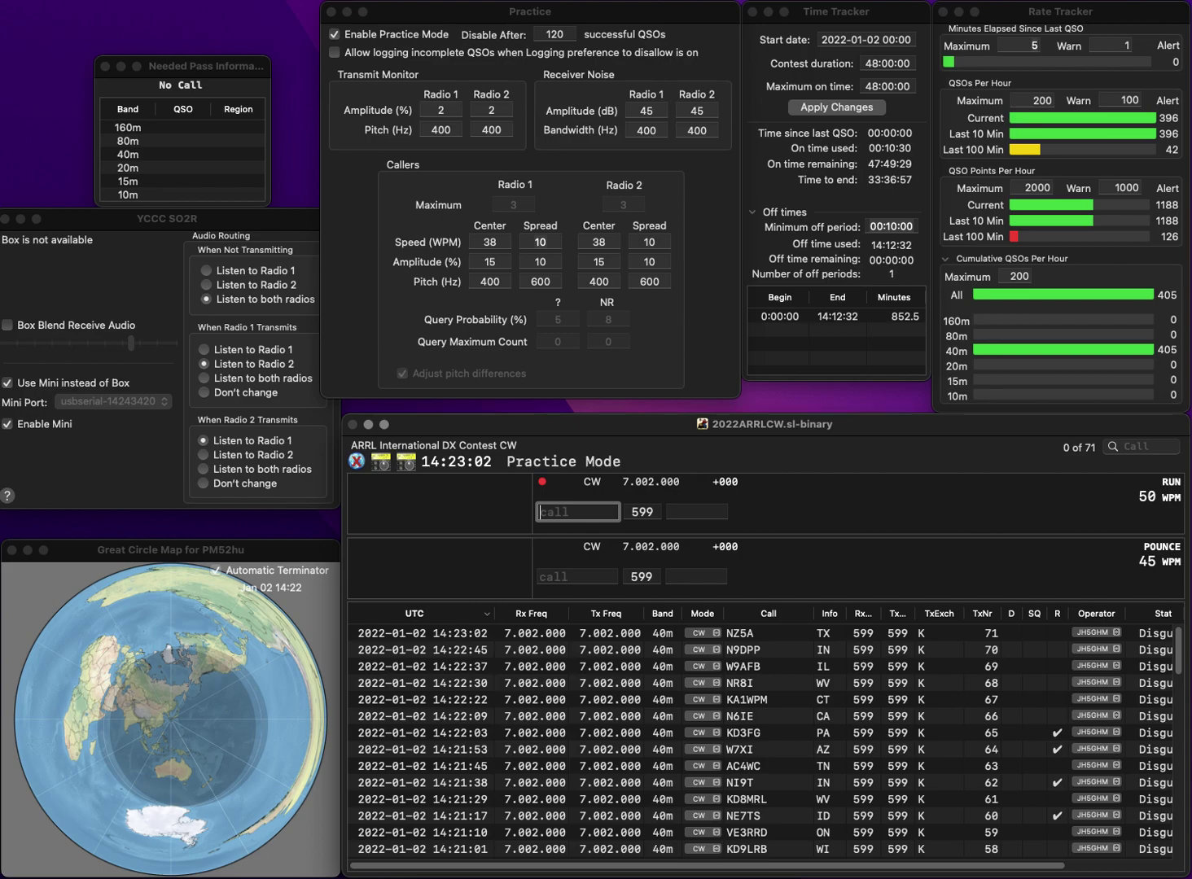
pyautogui.write('N9EE')
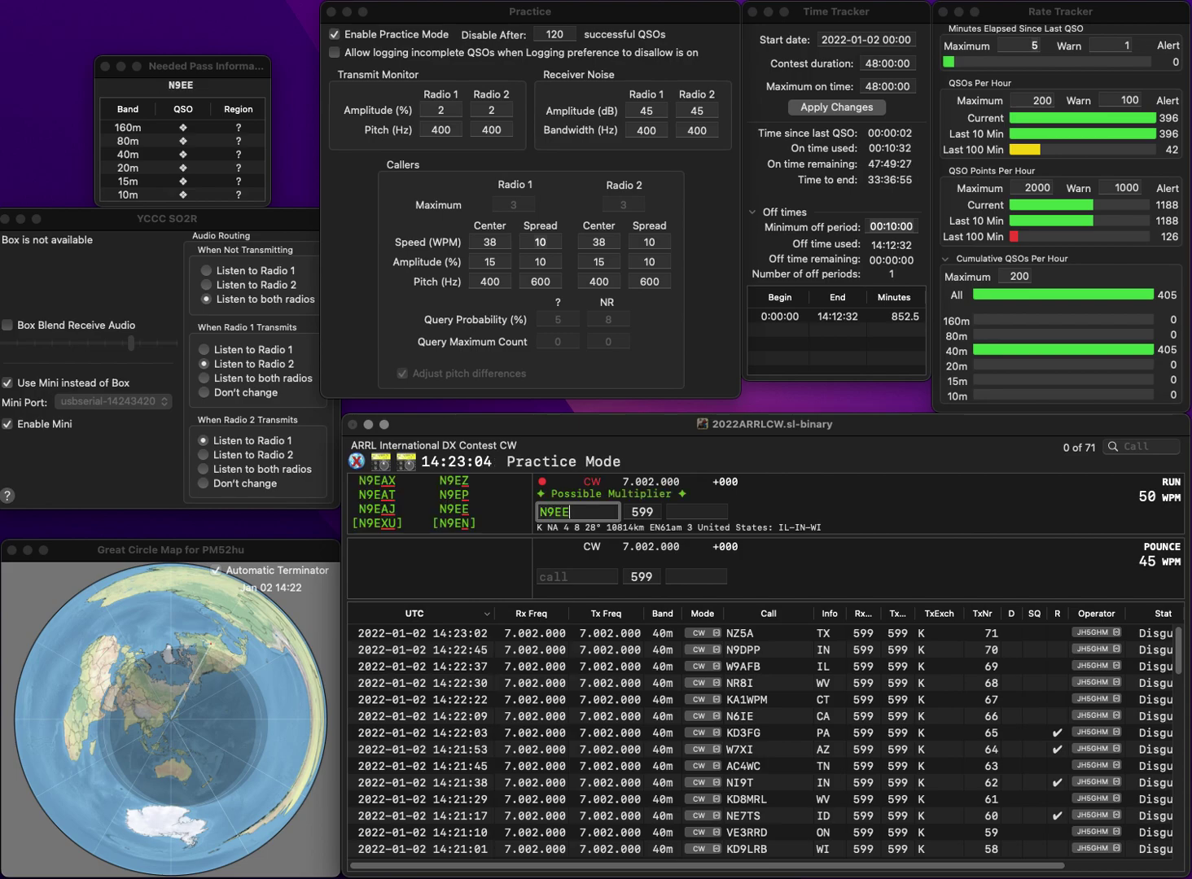
pyautogui.press('space')
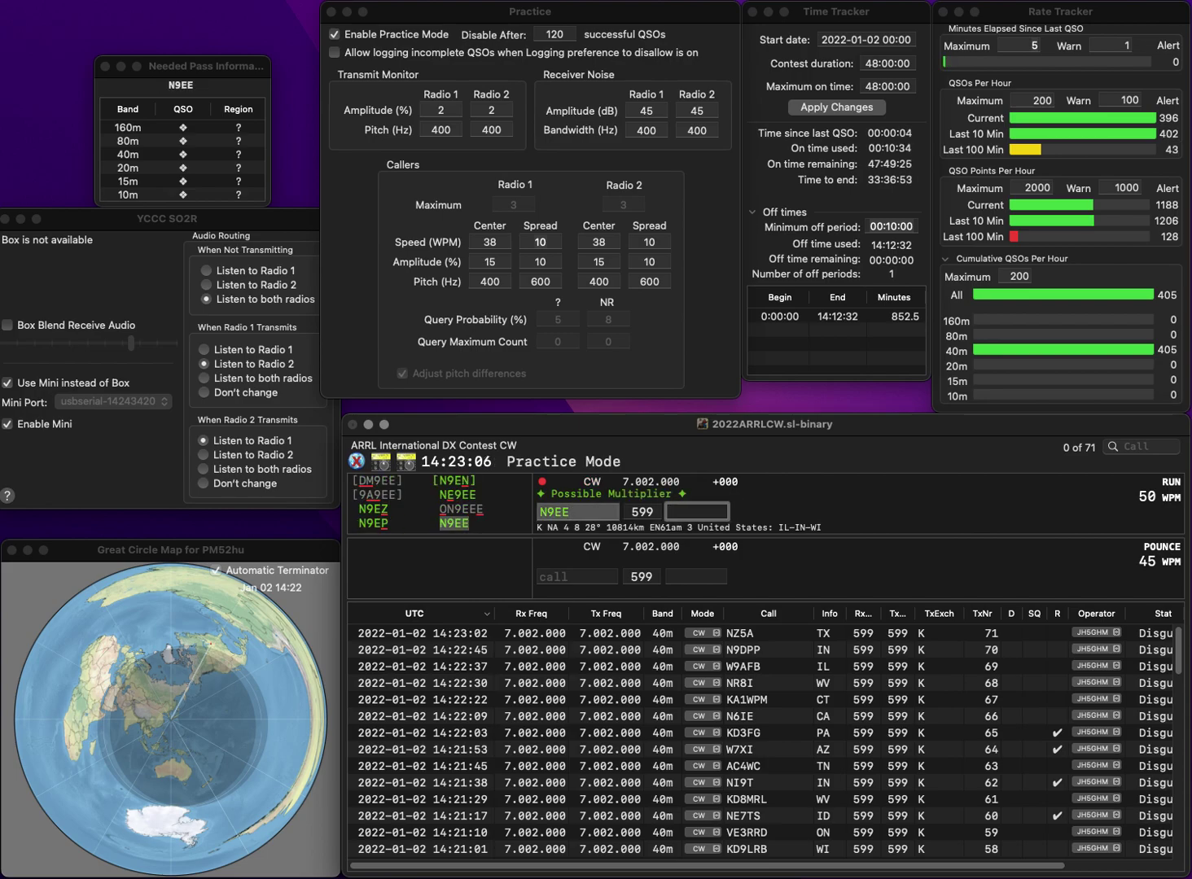
pyautogui.write('IN')
pyautogui.press('Return')
pyautogui.write('AK4FA')
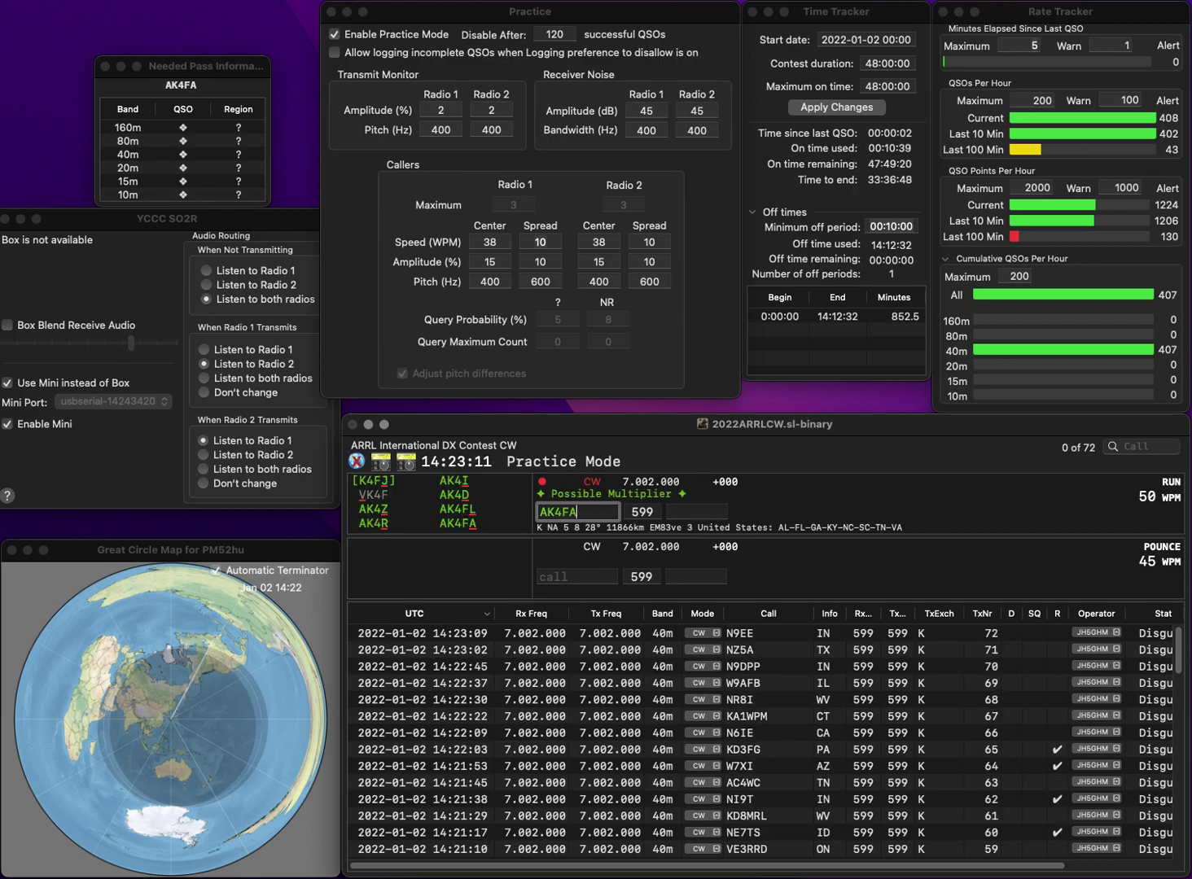
pyautogui.press('Return')
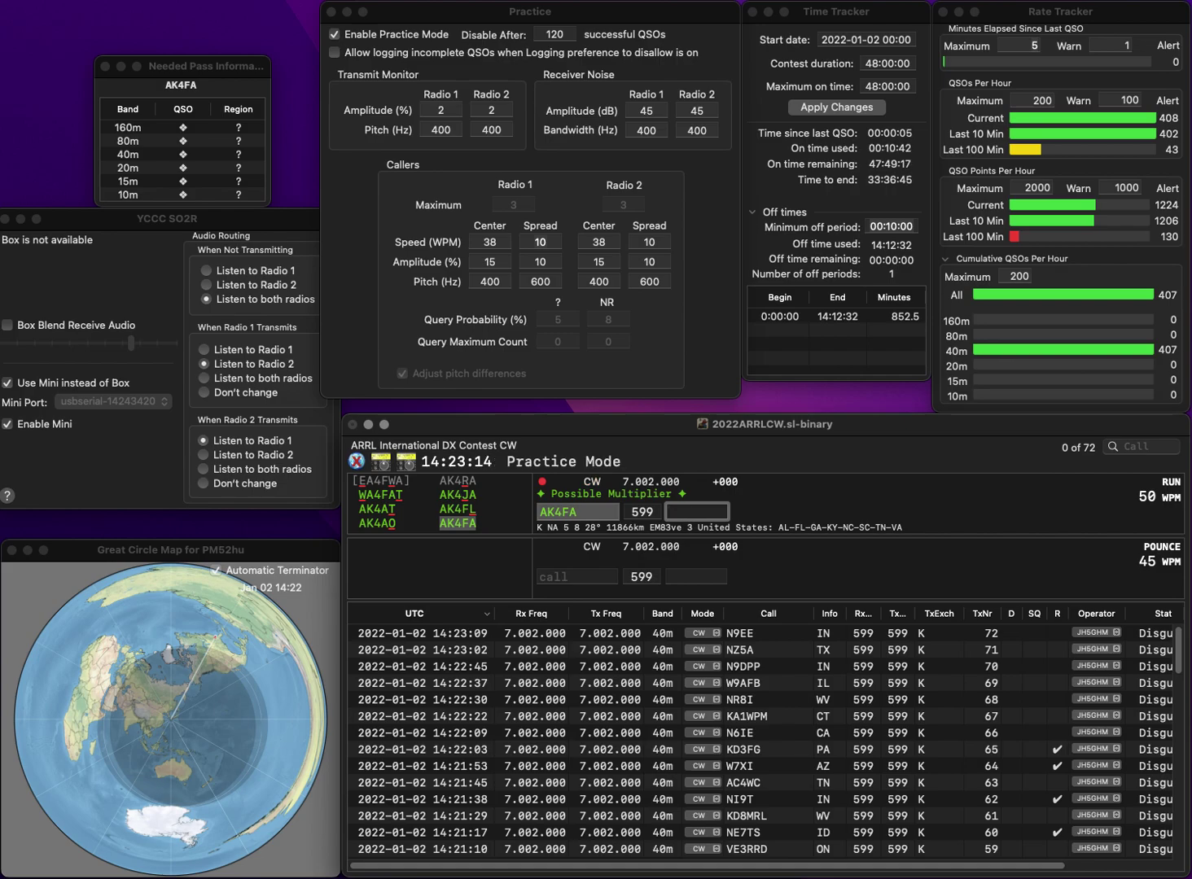
pyautogui.write('VA')
pyautogui.press('Return')
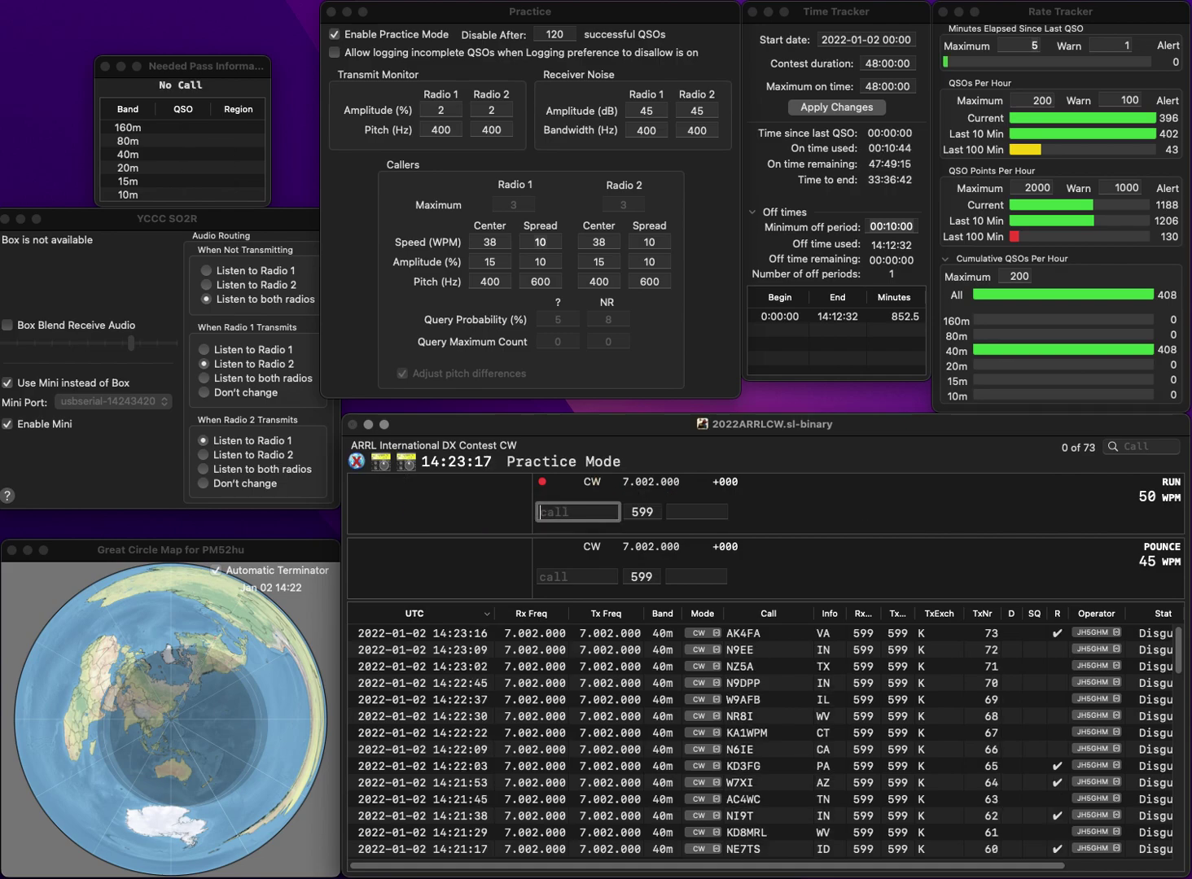
# Enter NU7V, correct the call to NU6V, and log the run contact using received exchange CA
pyautogui.write('NU7V')
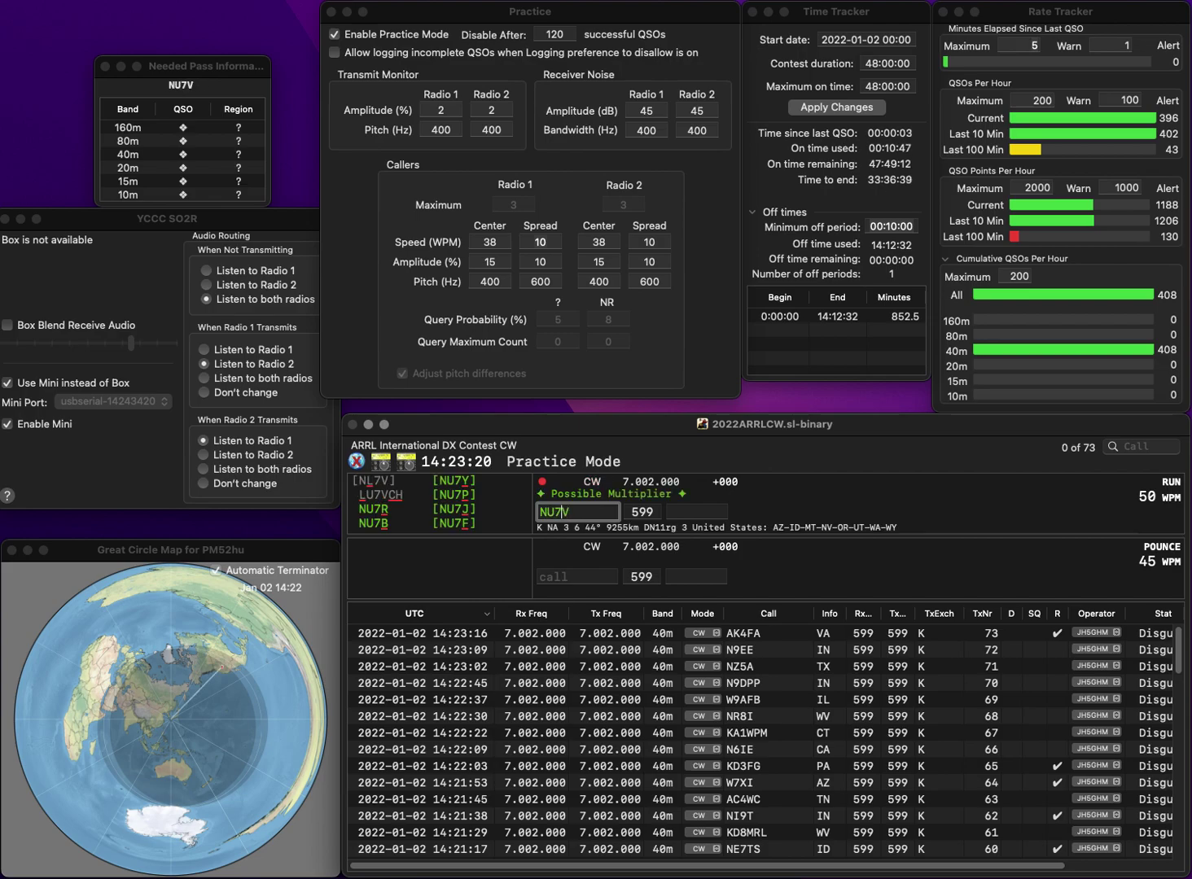
pyautogui.press('BackSpace')
pyautogui.write('6V')
pyautogui.press('Return')
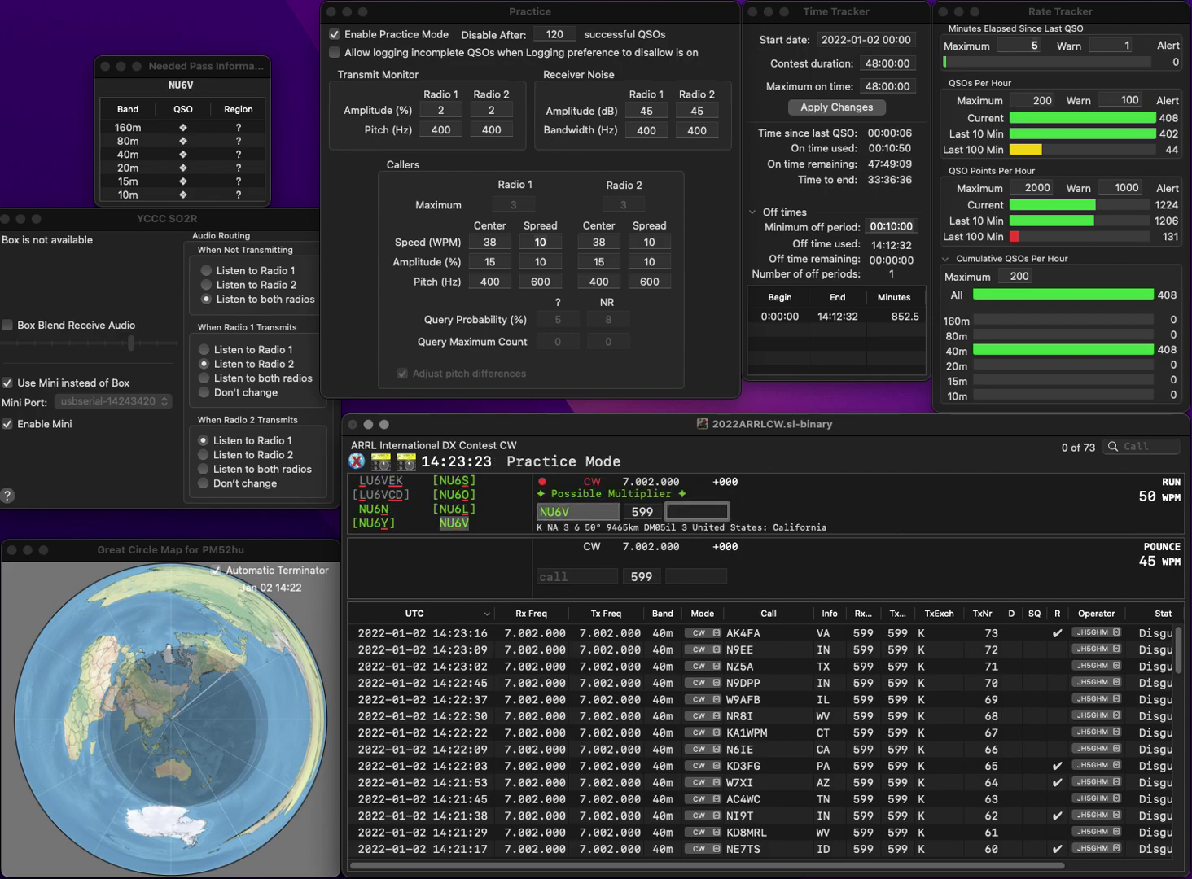
pyautogui.write('CA')
pyautogui.press('Return')
pyautogui.write('AWSIP')
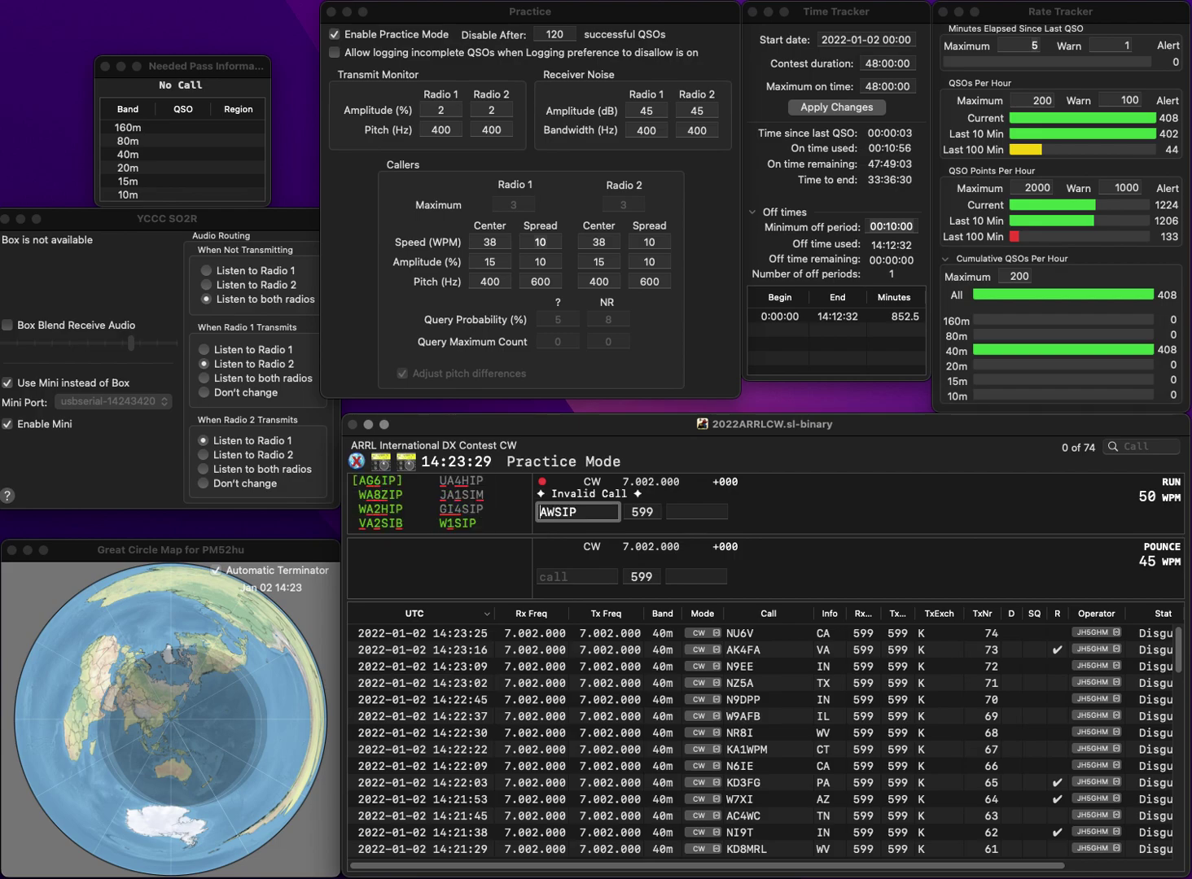
pyautogui.press('Delete')
pyautogui.press('Right')
pyautogui.write('1')
pyautogui.press('Tab')
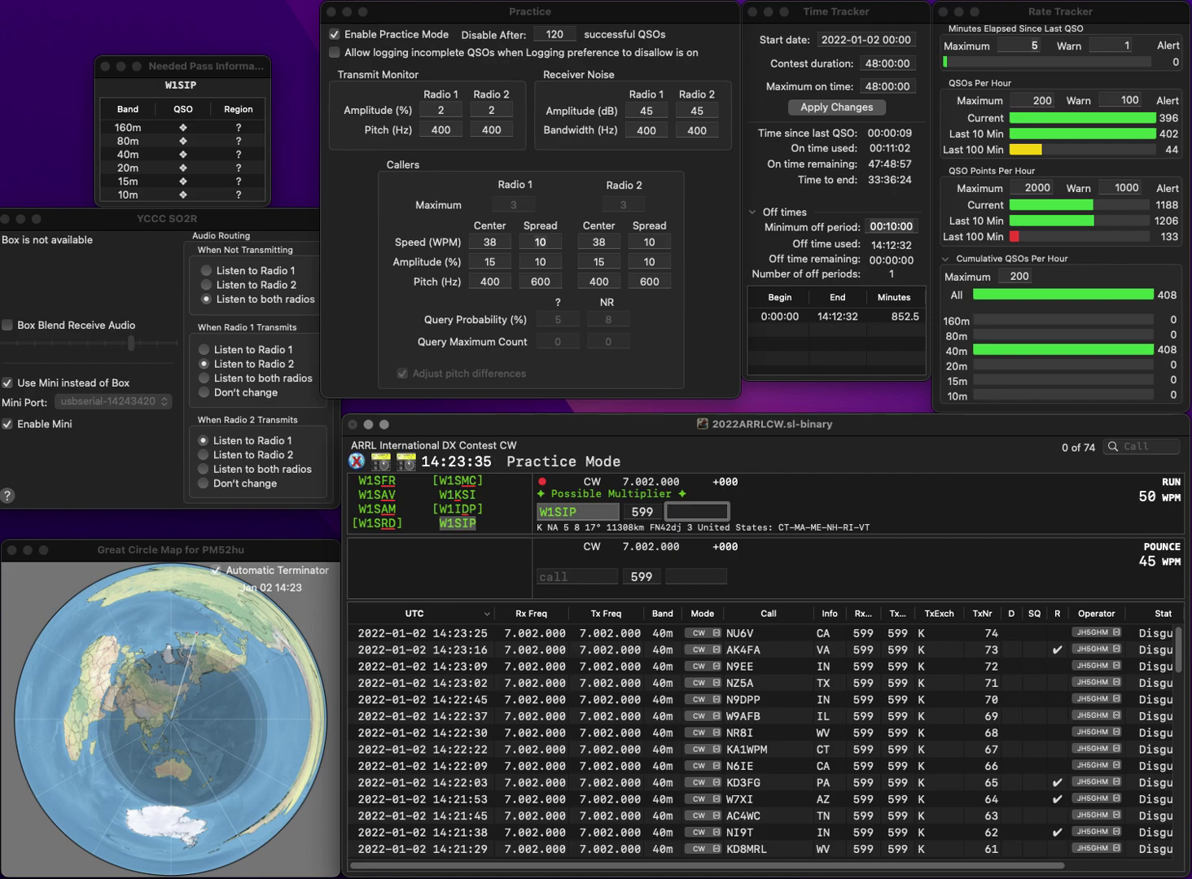
pyautogui.press('Return')
pyautogui.write('K6ESS')
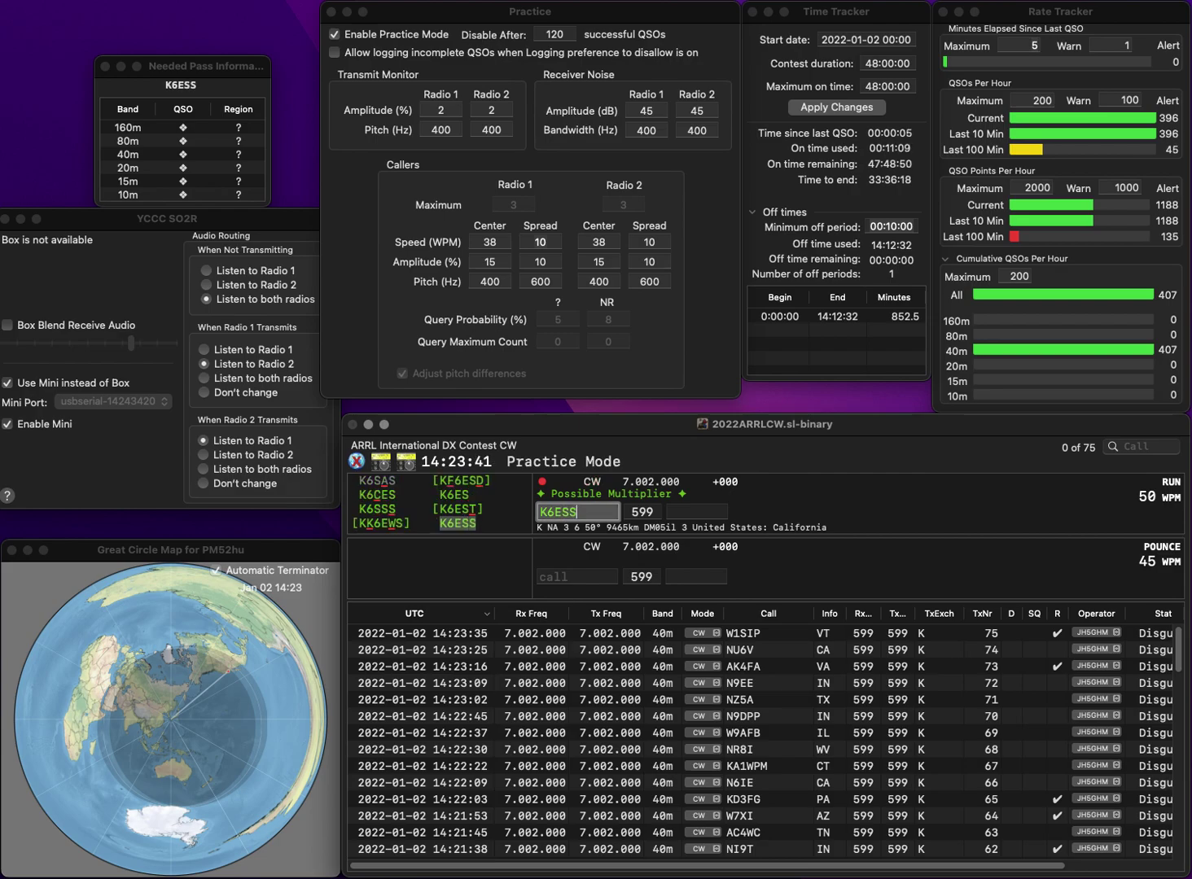
pyautogui.press('BackSpace')
pyautogui.press('Return')
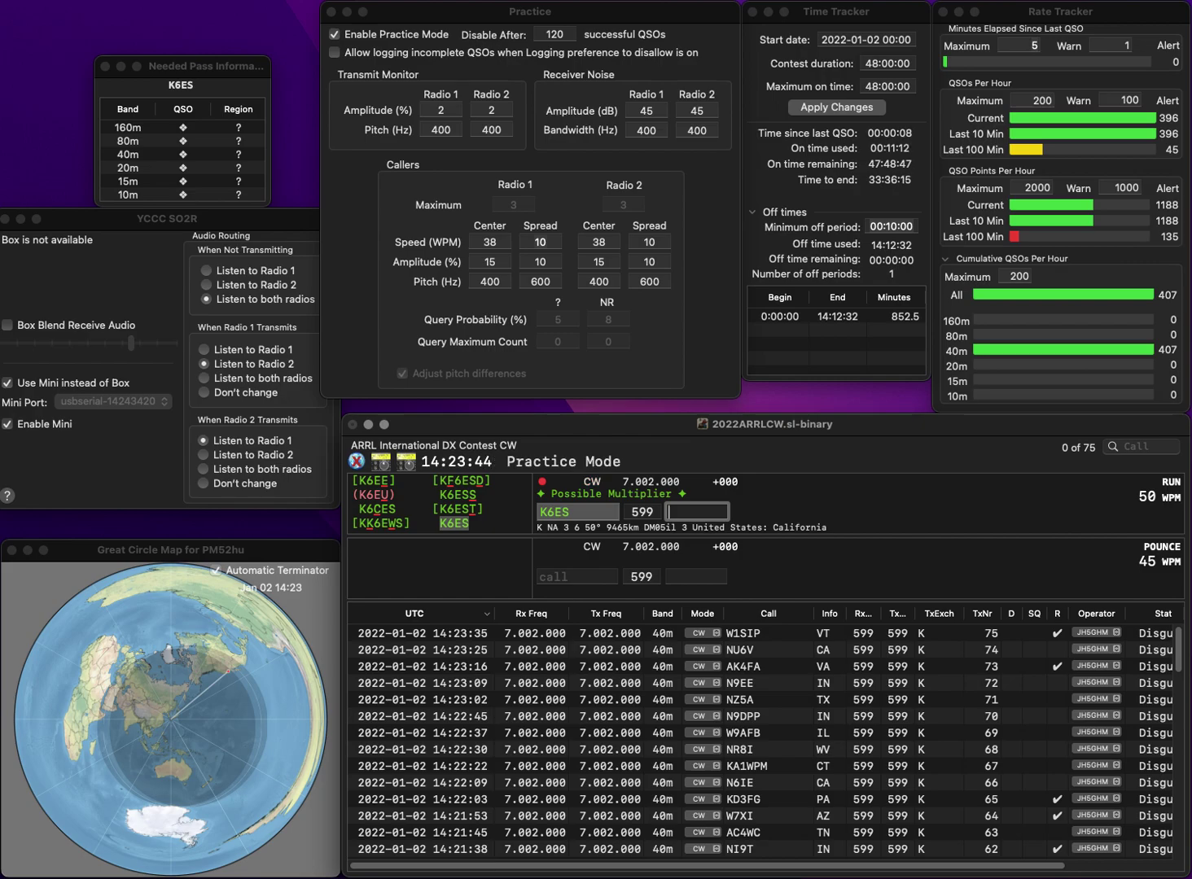
pyautogui.write('CA')
pyautogui.press('Return')
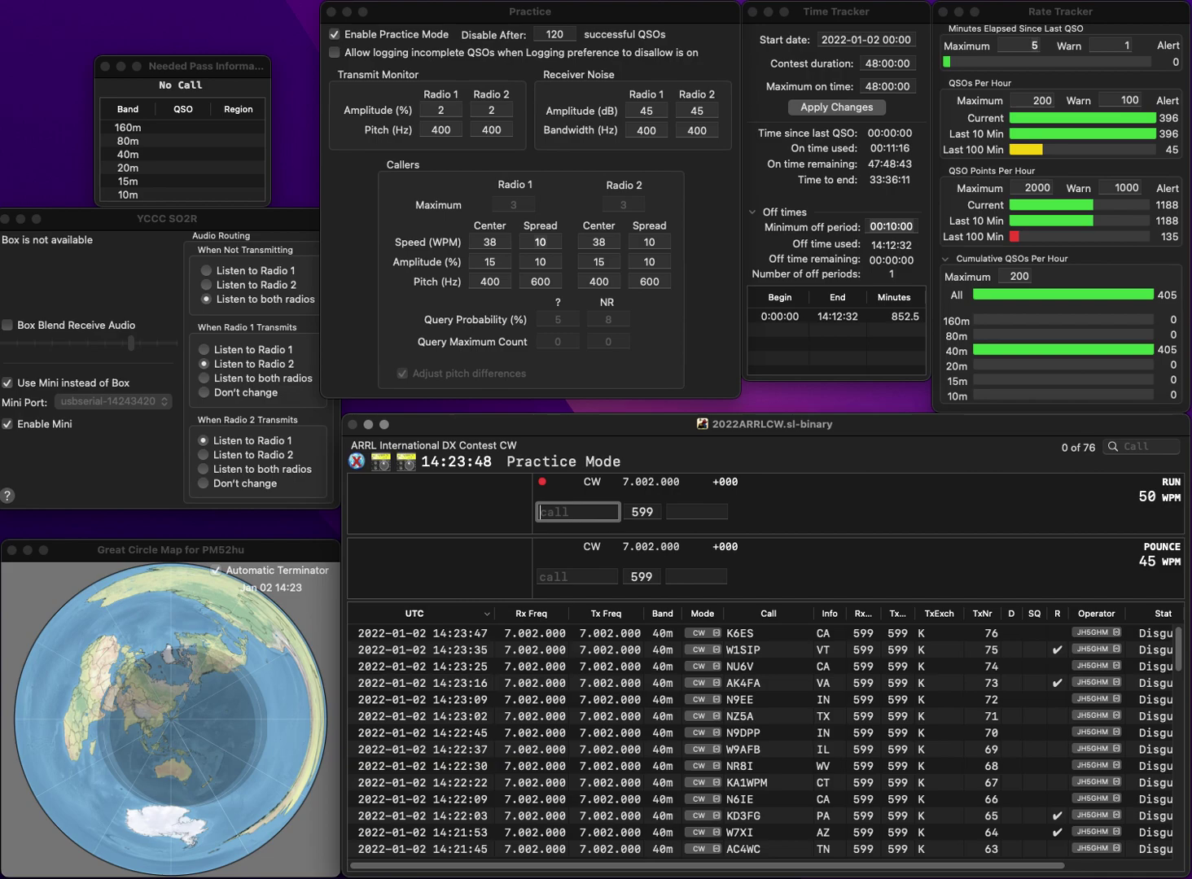
# Log a run contact with K4TLC using received exchange SC
pyautogui.write('K4TLC')
pyautogui.press('space')
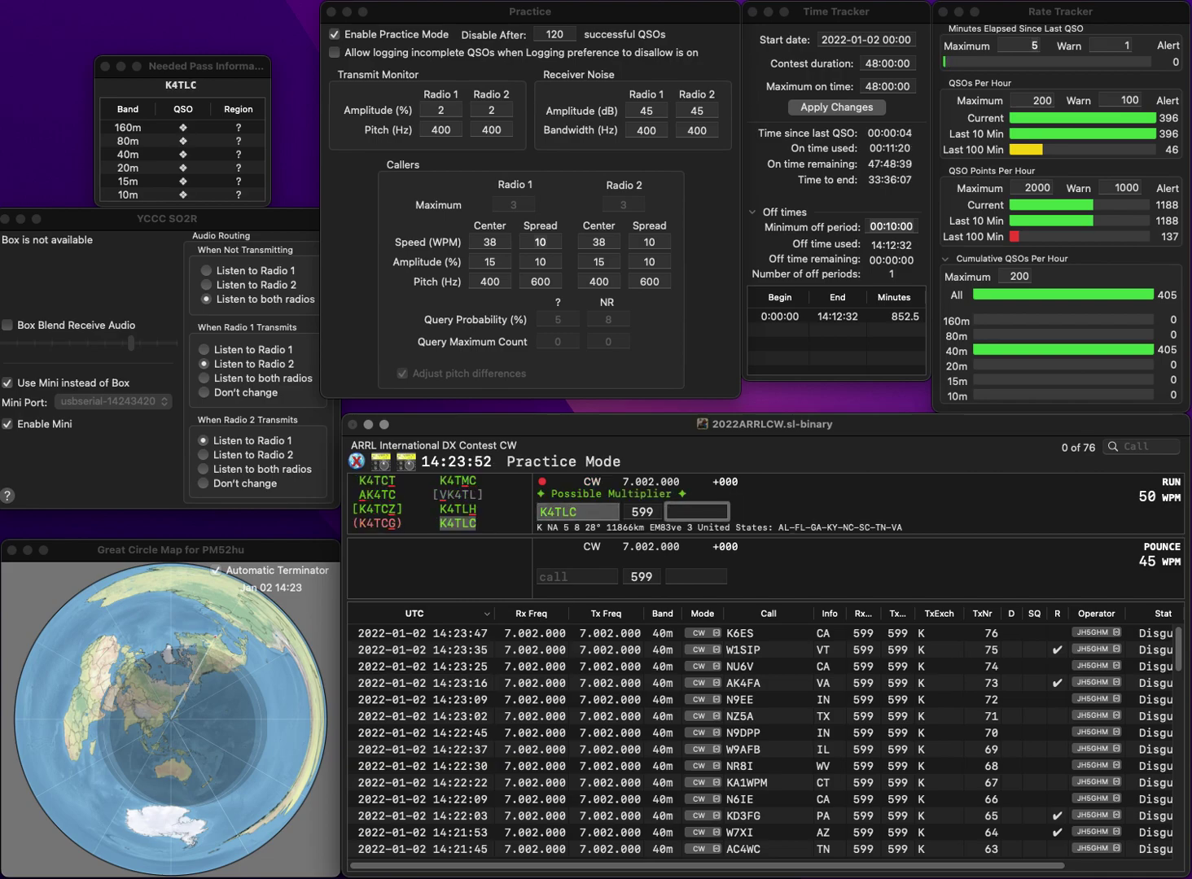
pyautogui.write('SC')
pyautogui.press('Return')
pyautogui.write('K')
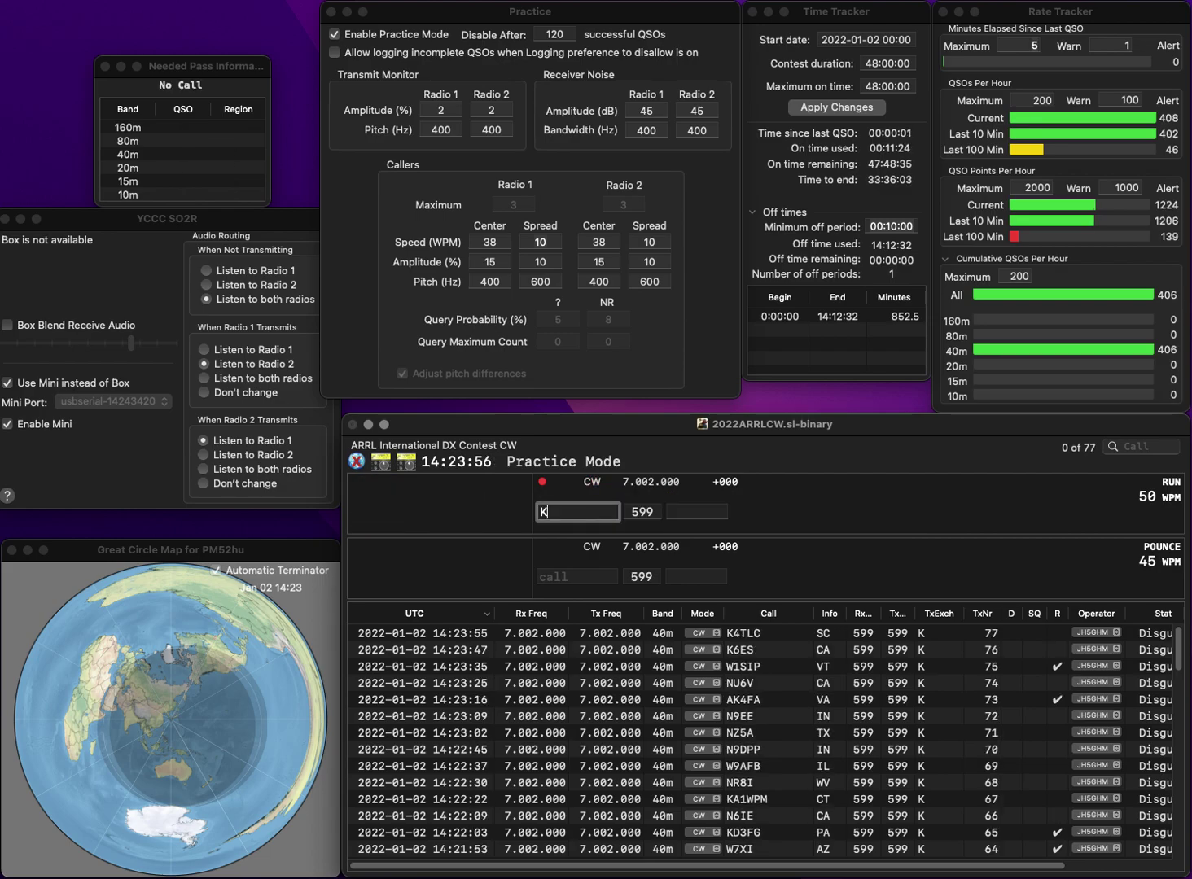
pyautogui.write('G5GCC')
pyautogui.press('Return')
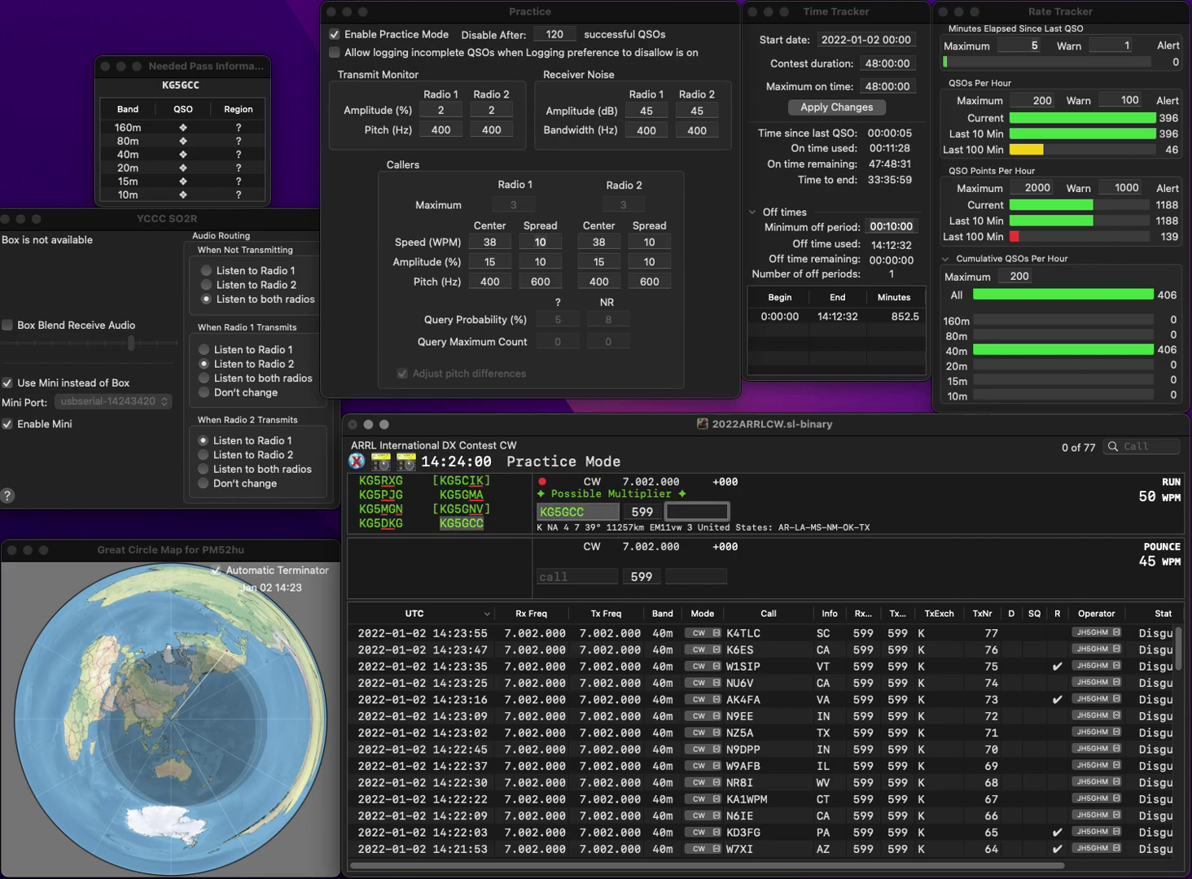
pyautogui.write('MS')
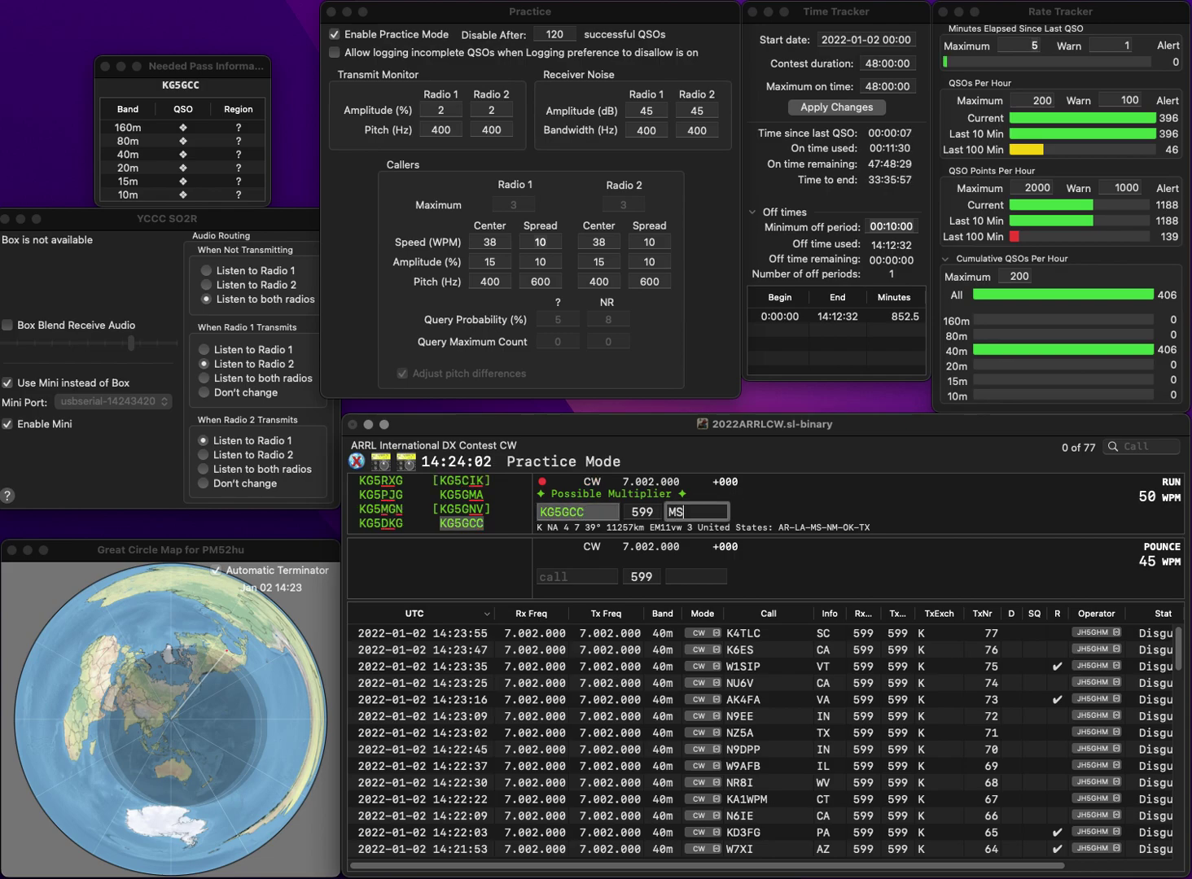
pyautogui.press('Return')
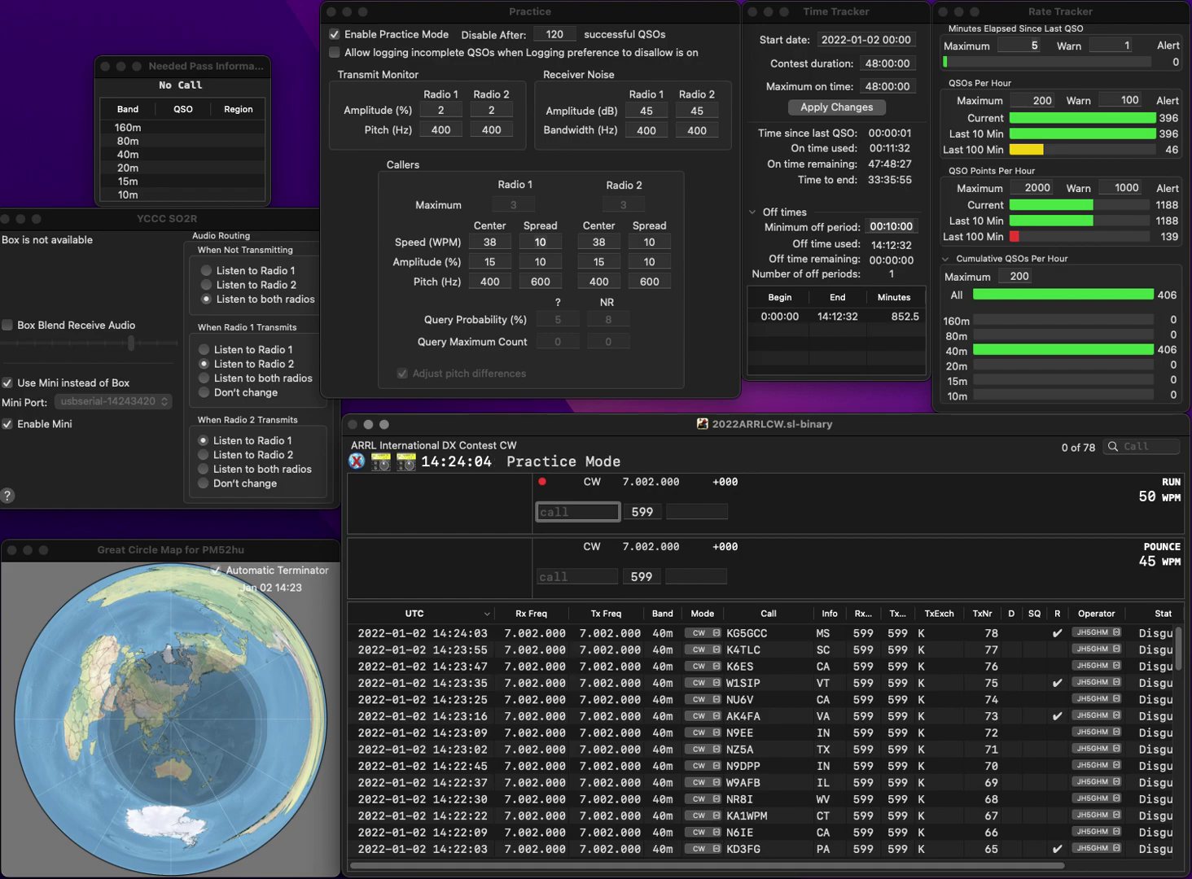
# Log a run contact with K9ZTV using received exchange IL
pyautogui.write('K9ZTV')
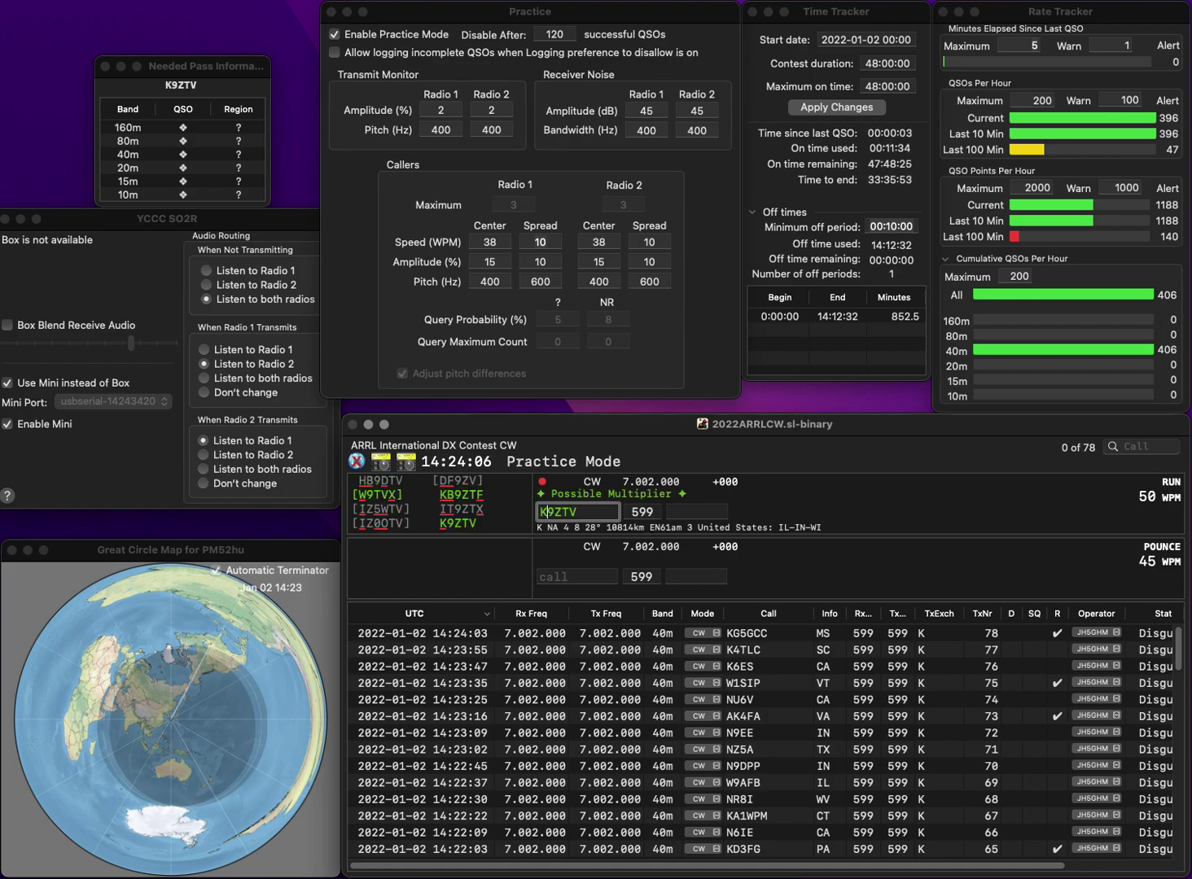
pyautogui.press('Return')
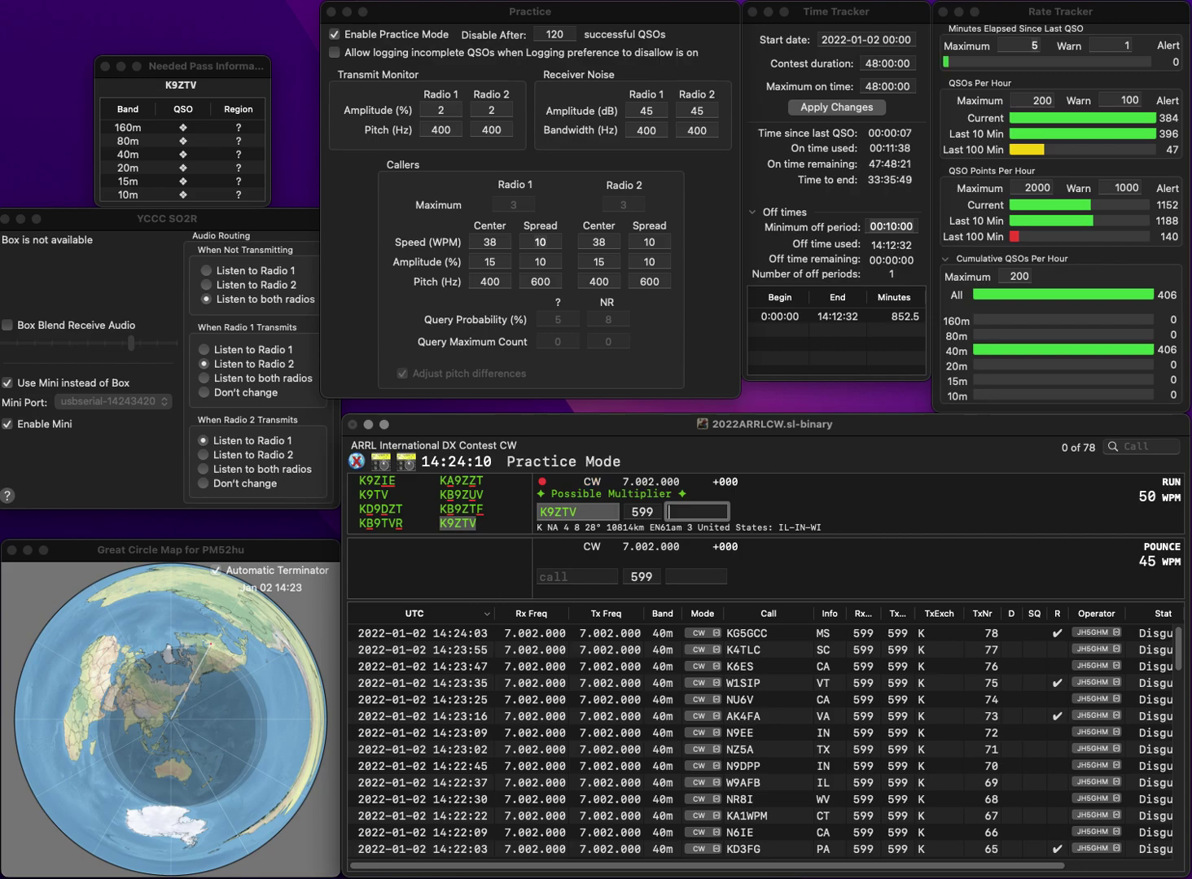
pyautogui.press('Return')
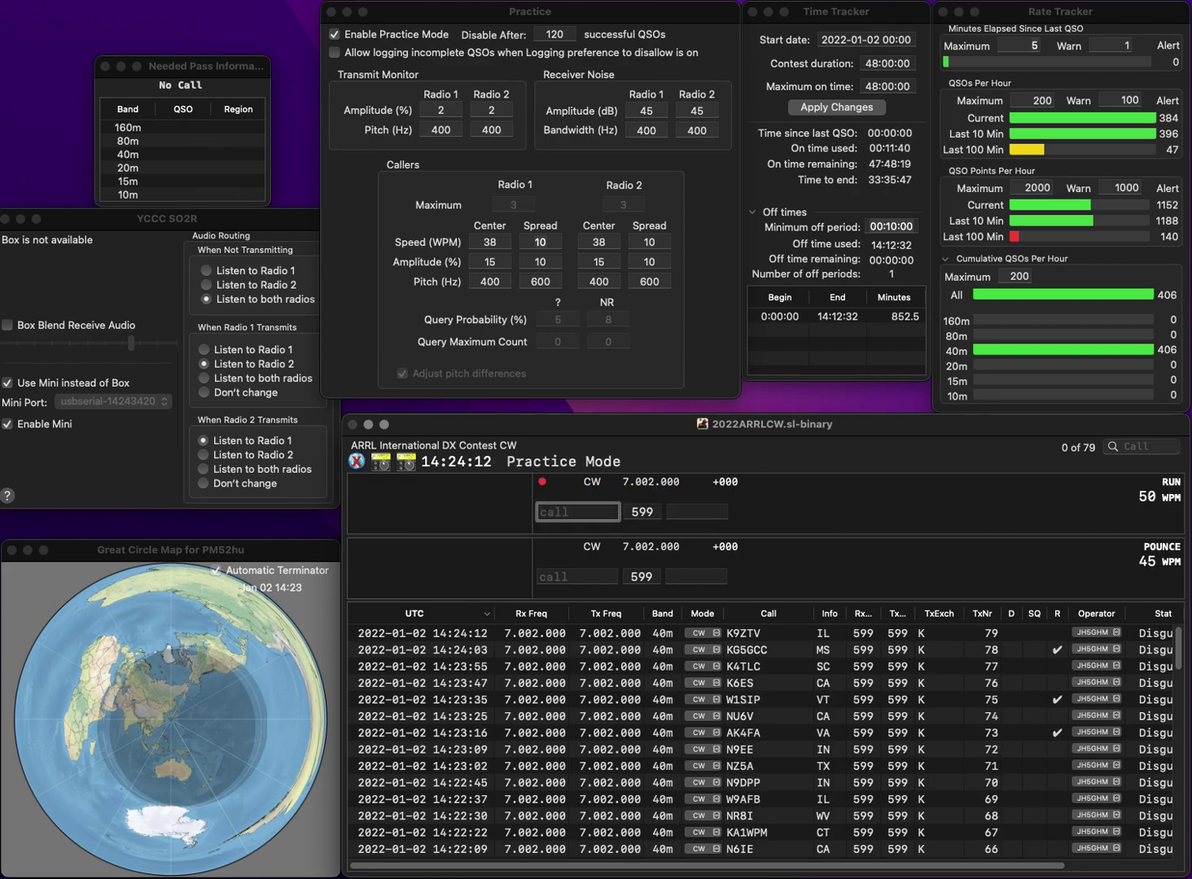
pyautogui.write('WB3JAY')
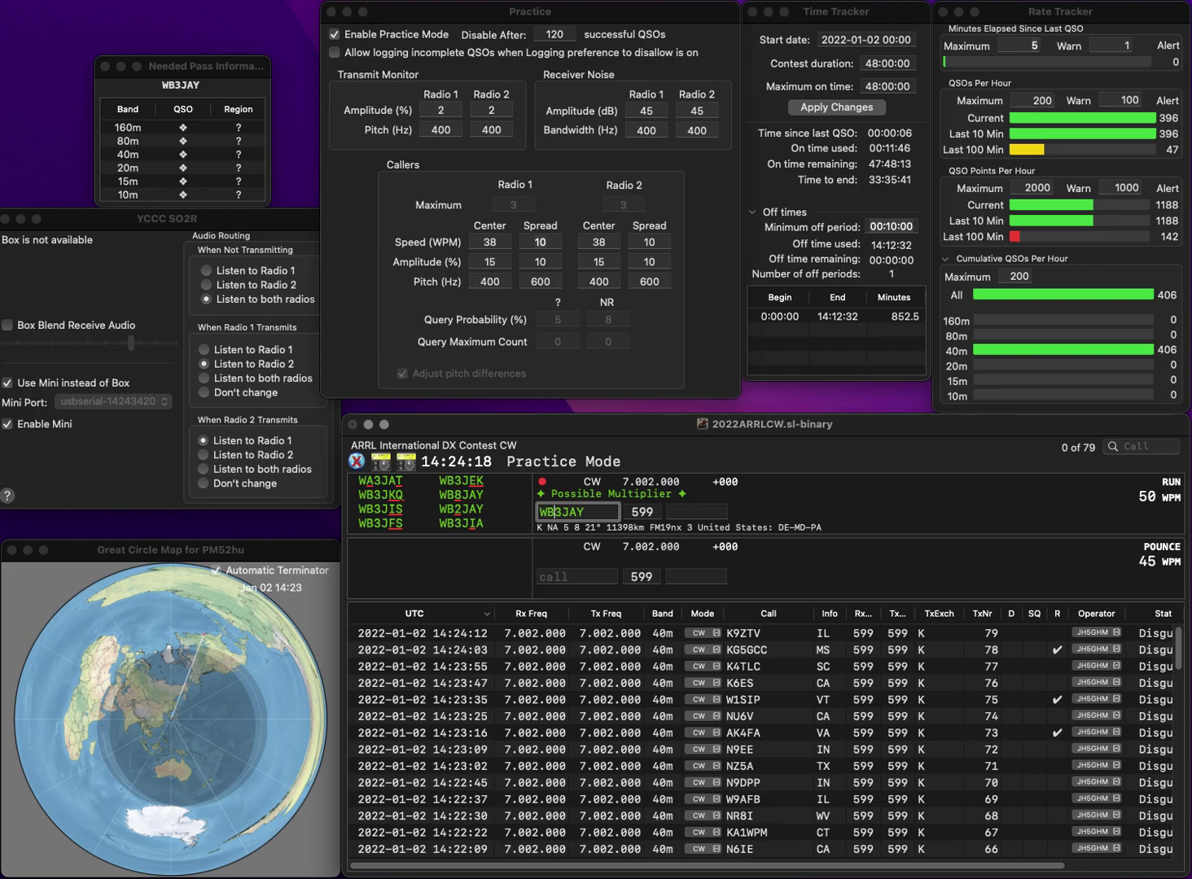
pyautogui.press('Delete')
pyautogui.write('2')
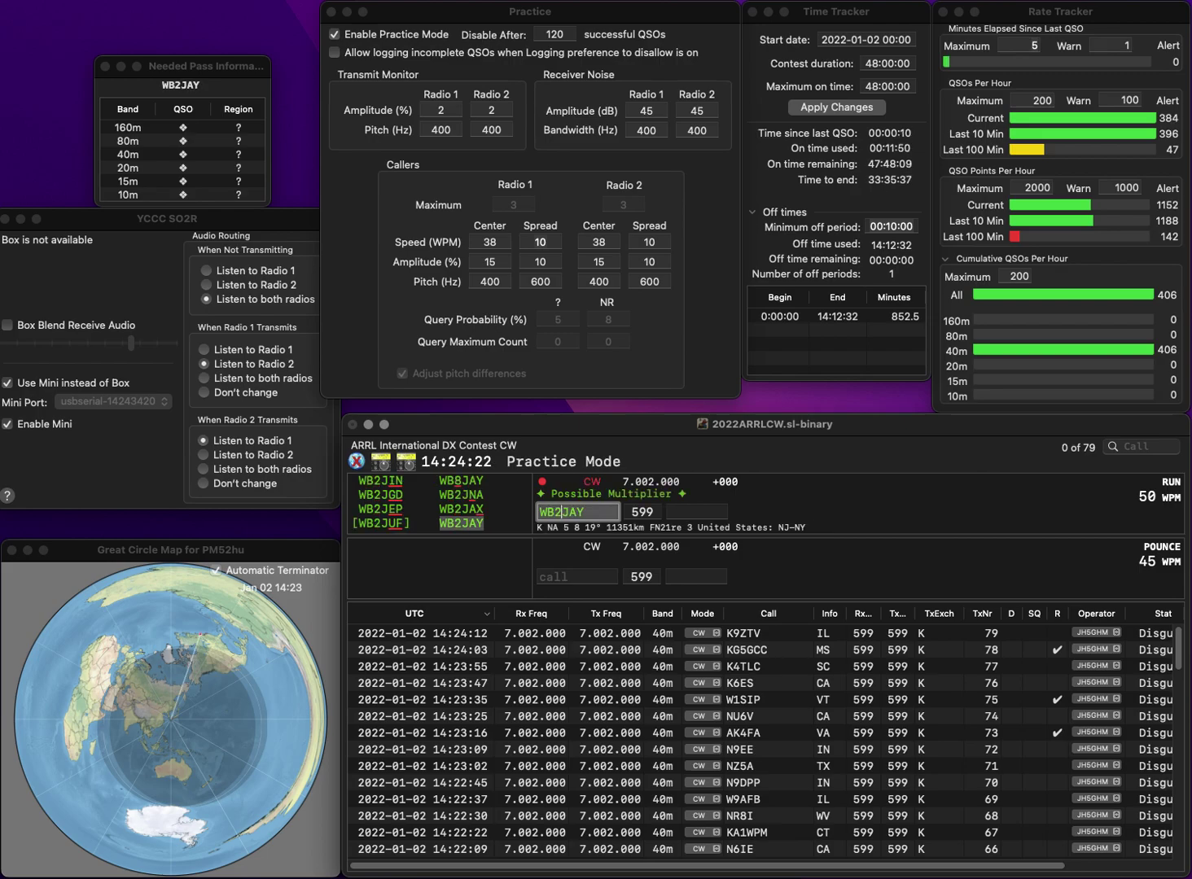
pyautogui.press('space')
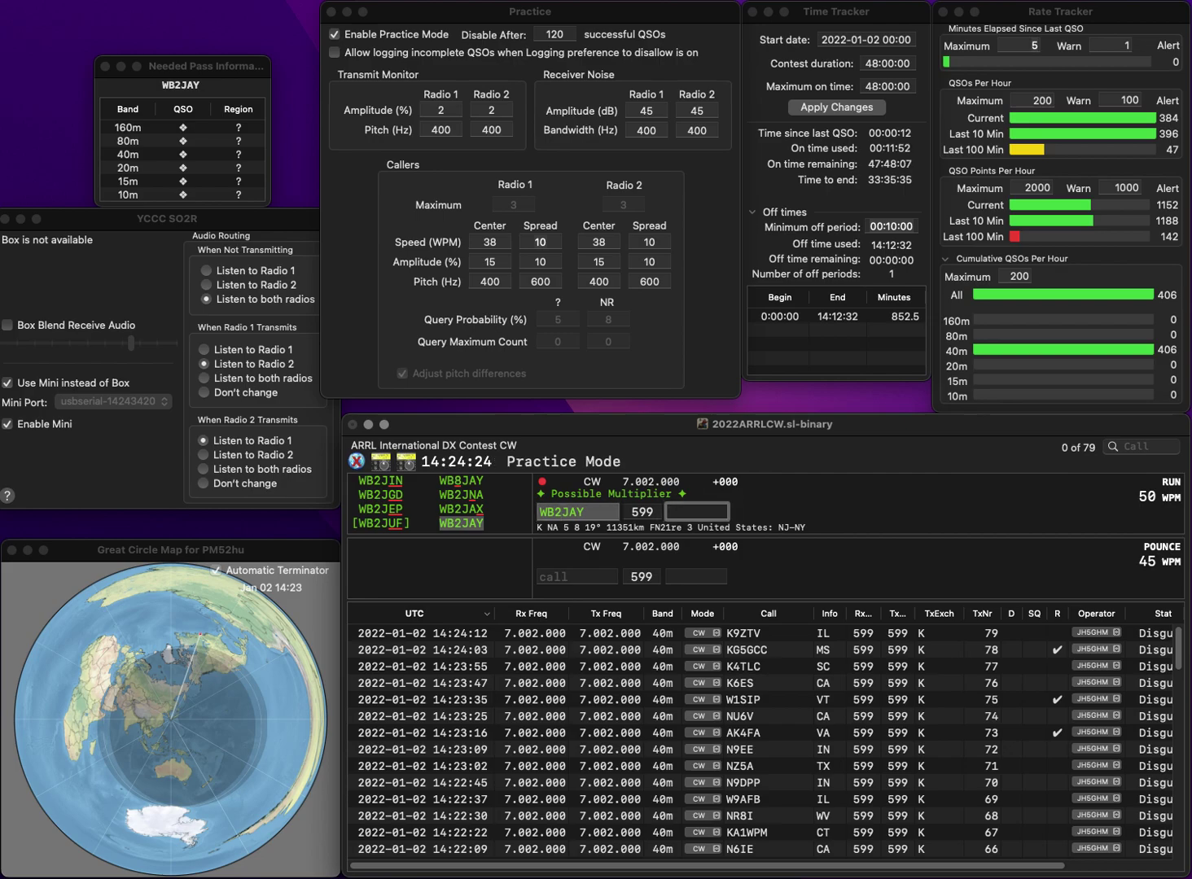
pyautogui.press('Return')
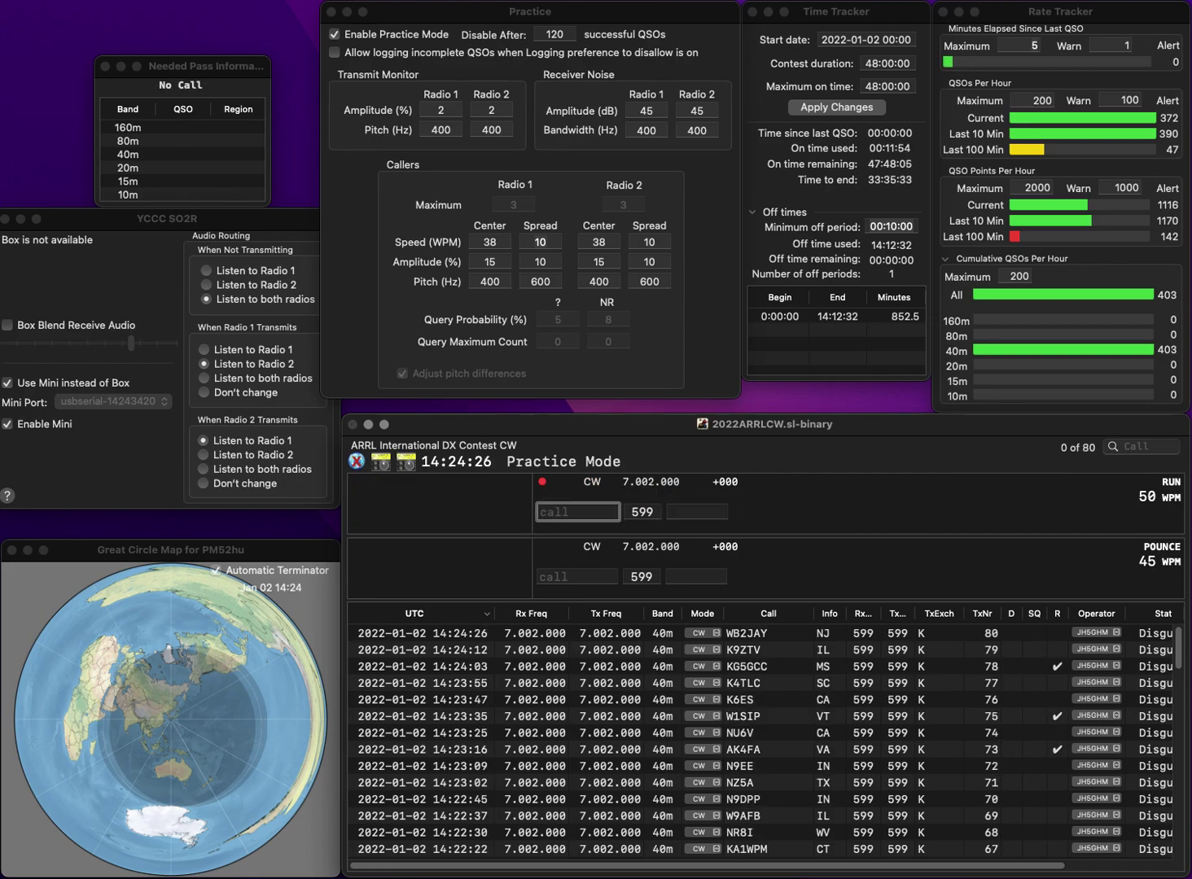
# Log a run contact with NS1L using received exchange ME
pyautogui.write('NS1L')
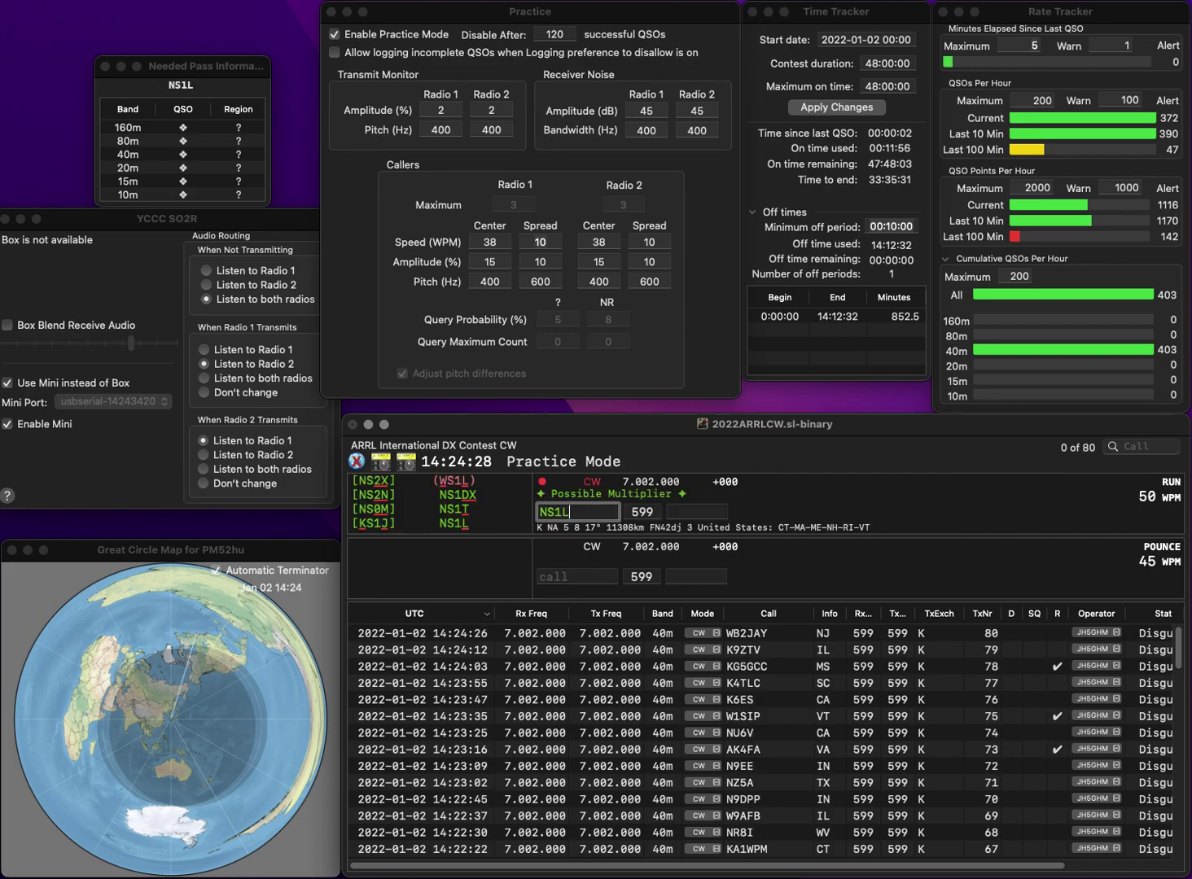
pyautogui.press('space')
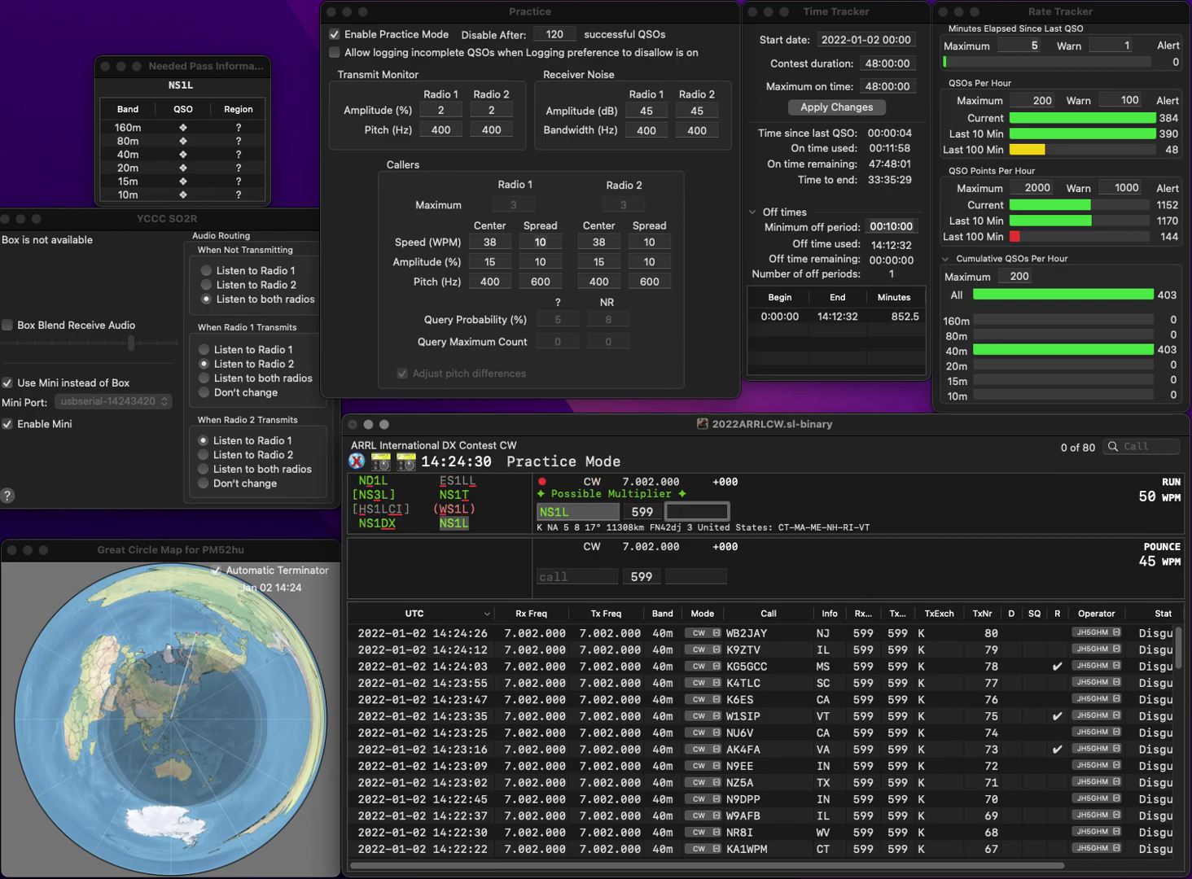
pyautogui.write('ME')
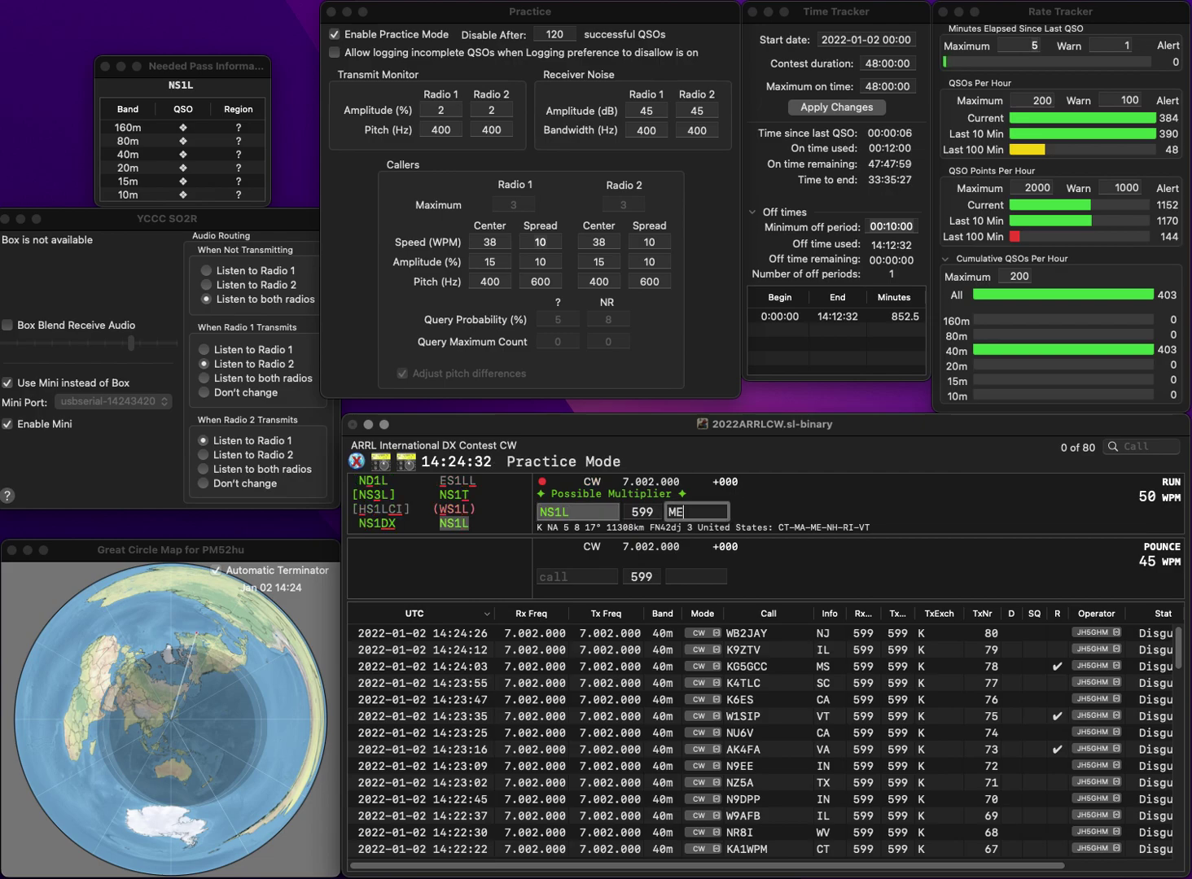
pyautogui.press('Return')
# Enter KR6G, correct the call to KR6N, and log the run contact using received exchange CA
pyautogui.write('KR6GN')
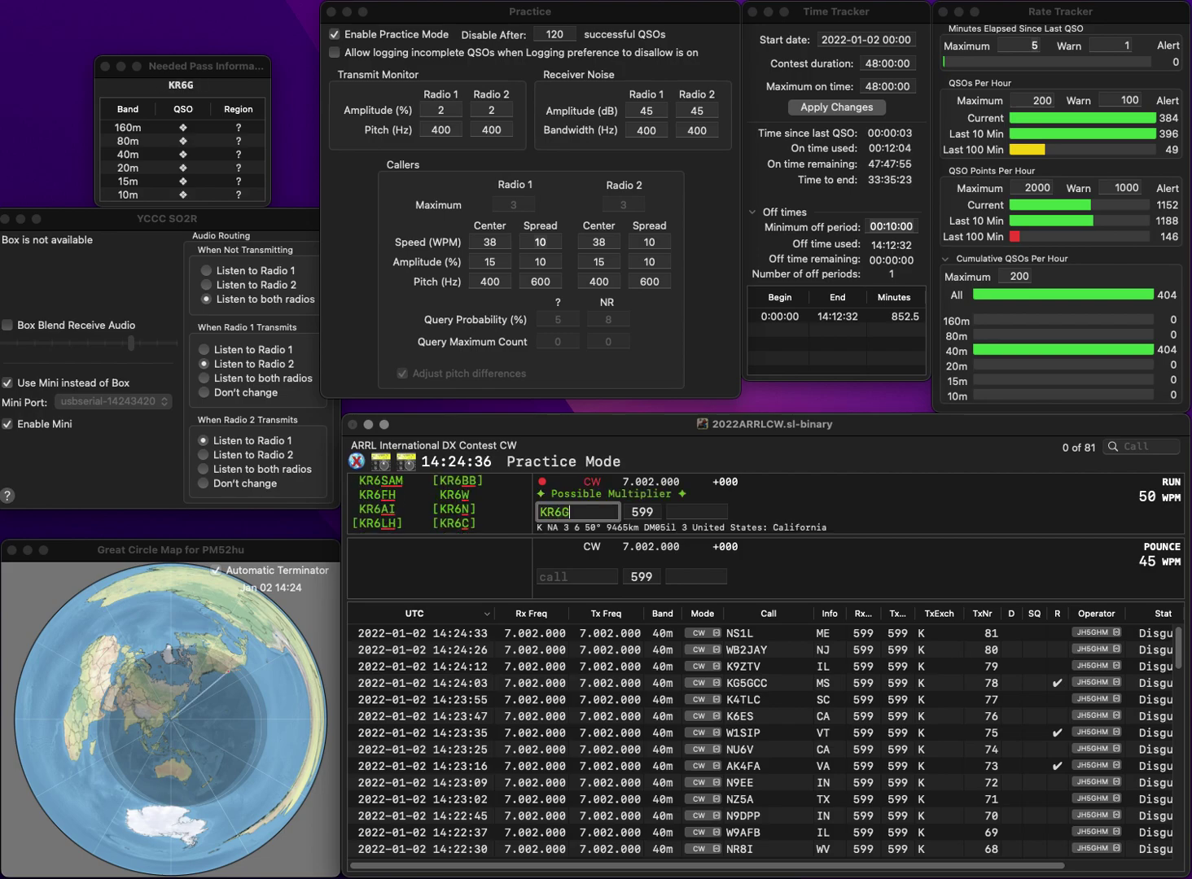
pyautogui.press('BackSpace')
pyautogui.press('BackSpace')
pyautogui.write('N')
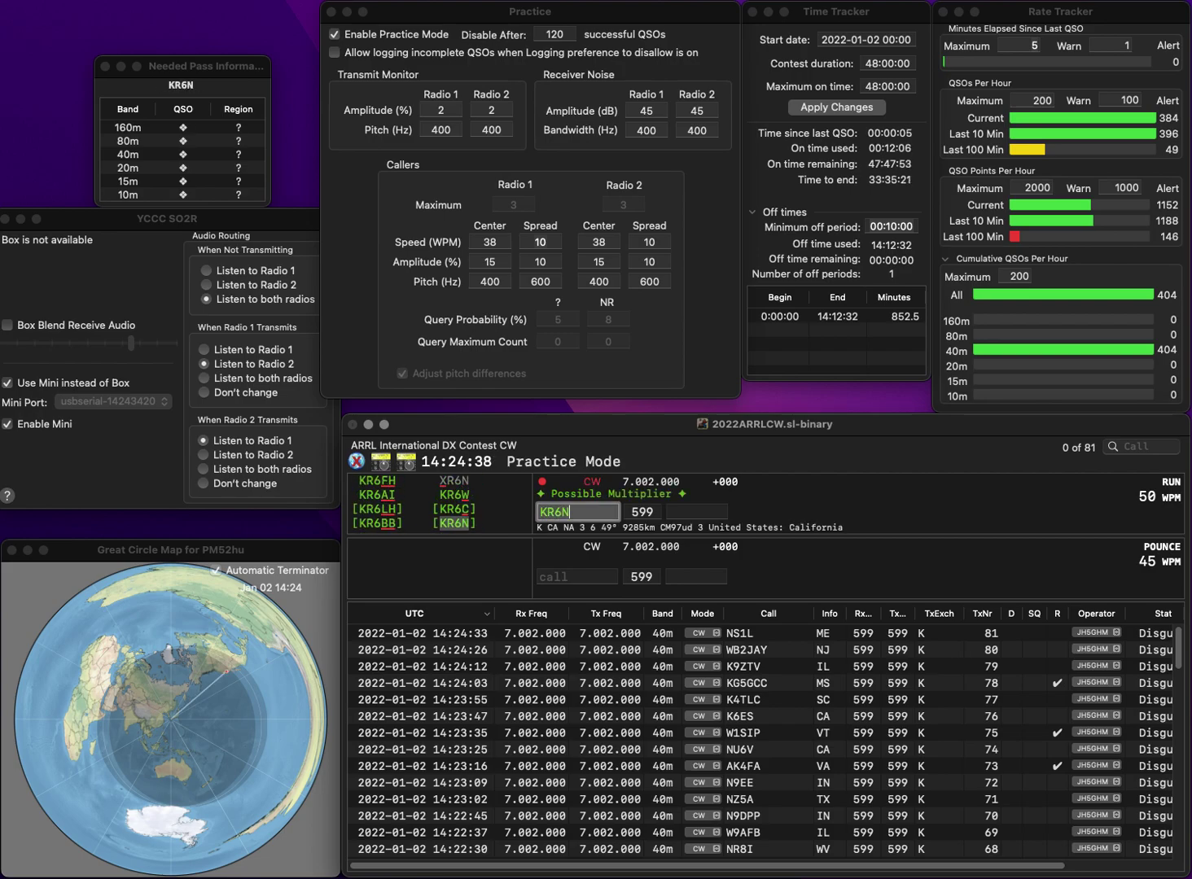
pyautogui.press('Tab')
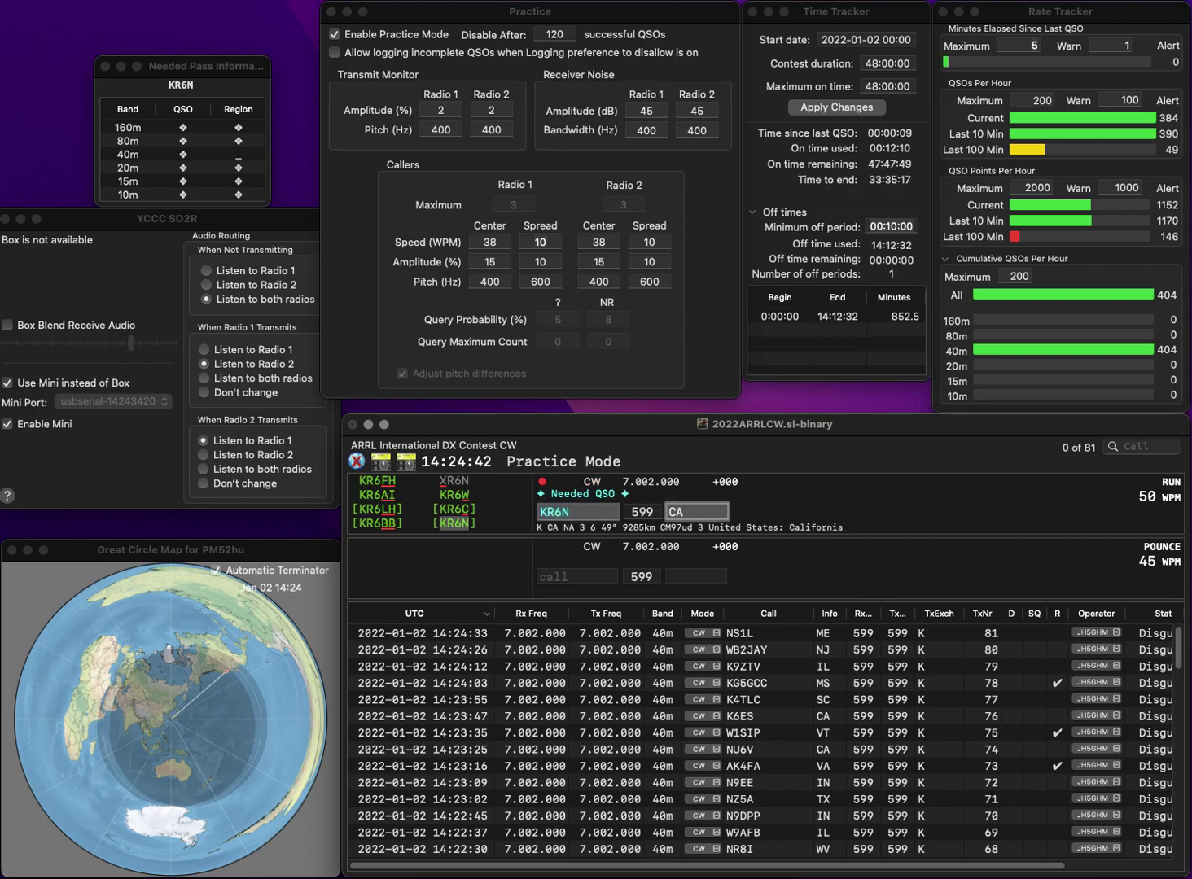
pyautogui.press('Return')
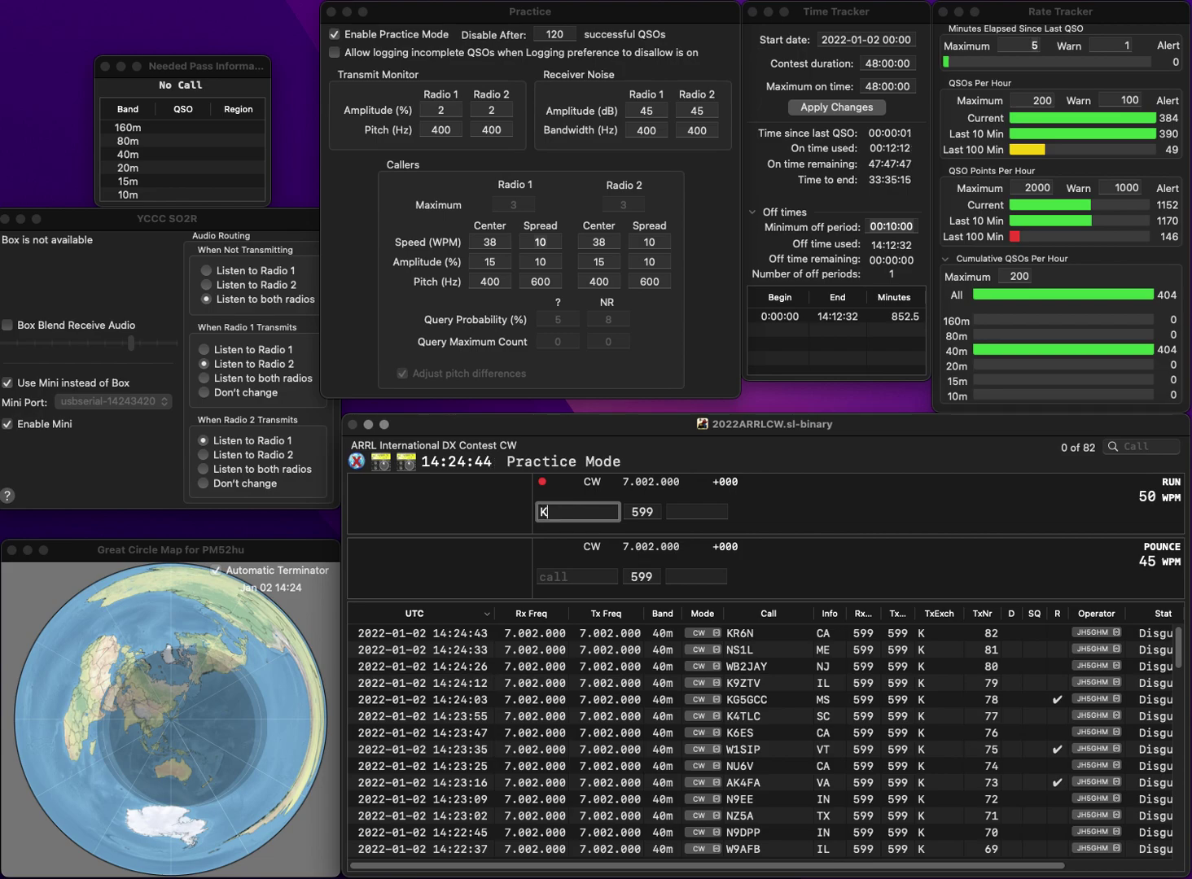
pyautogui.write('K3DE')
pyautogui.press('Tab')
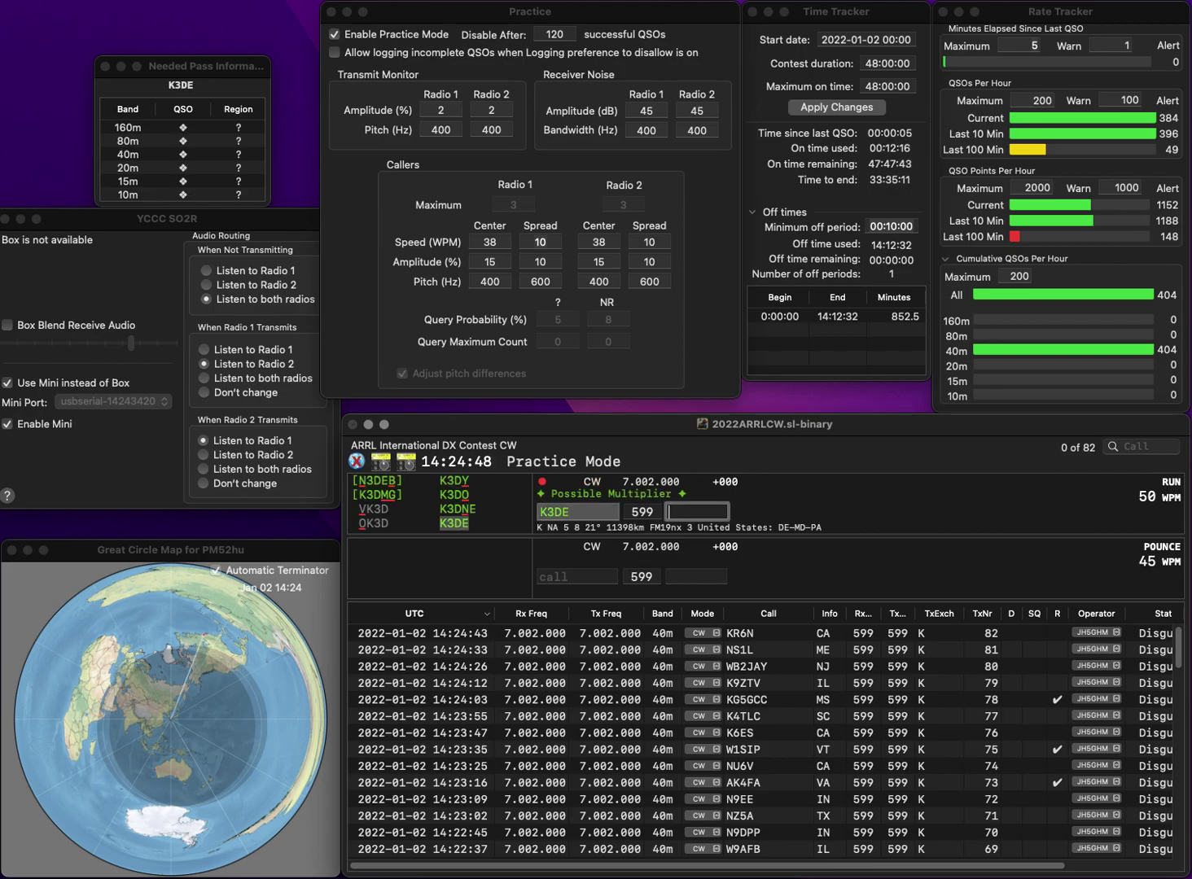
pyautogui.write('D')
pyautogui.press('Return')
pyautogui.write('WB2J')
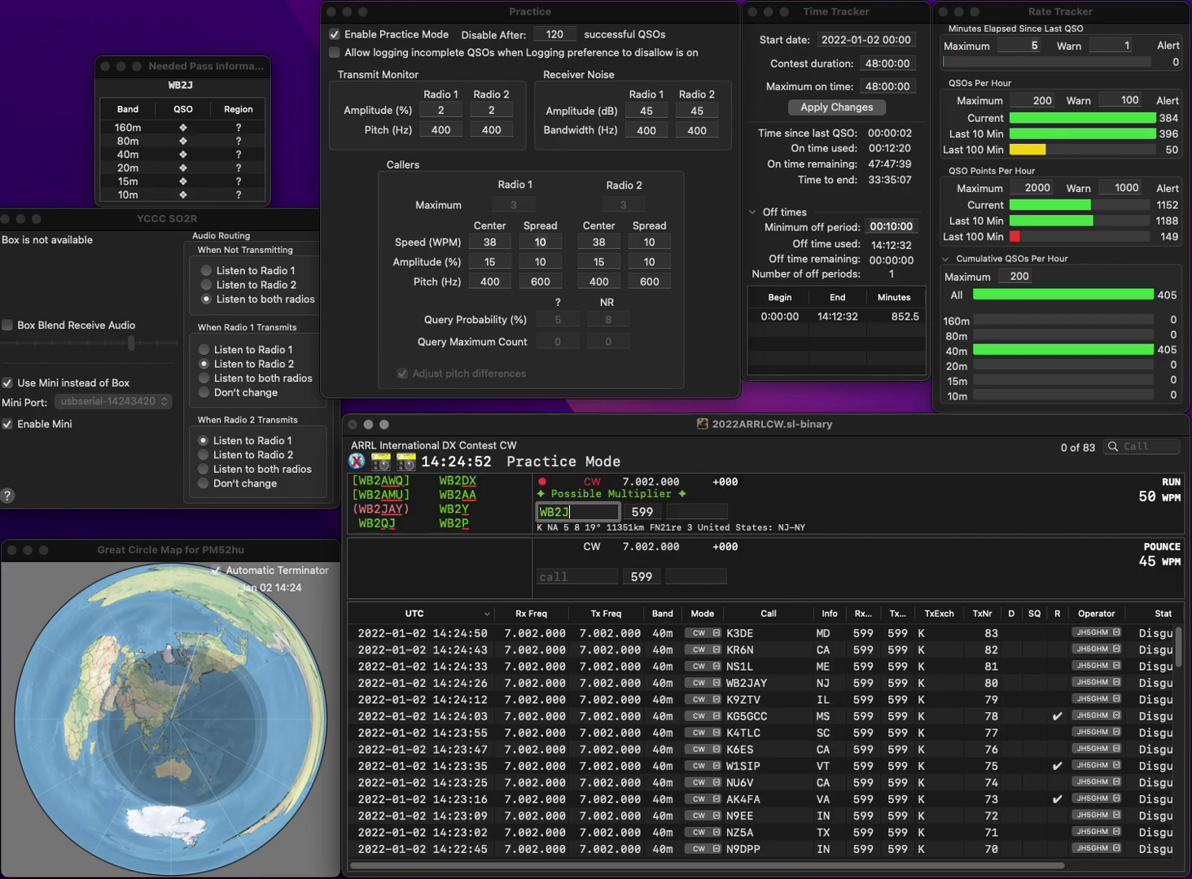
pyautogui.write('VO')
pyautogui.press('Return')
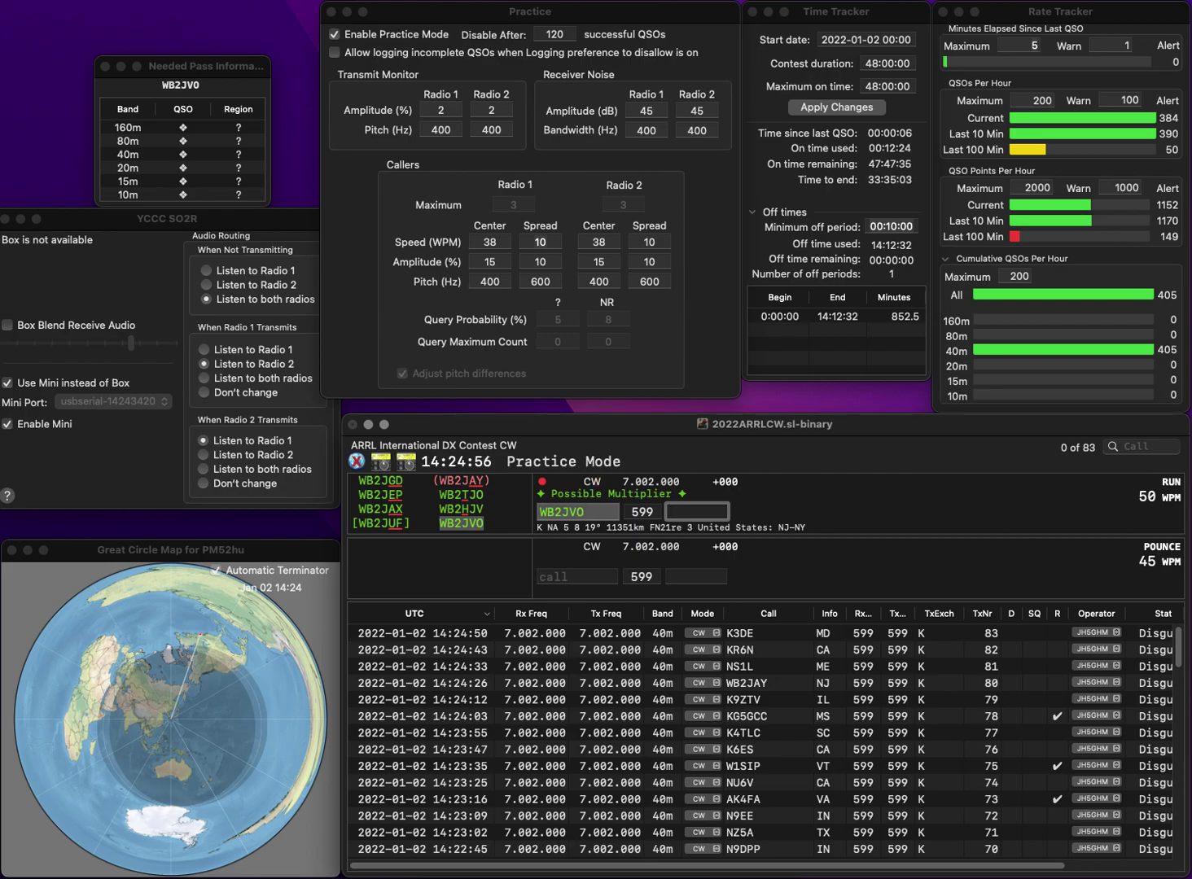
pyautogui.write('NY')
pyautogui.press('Return')
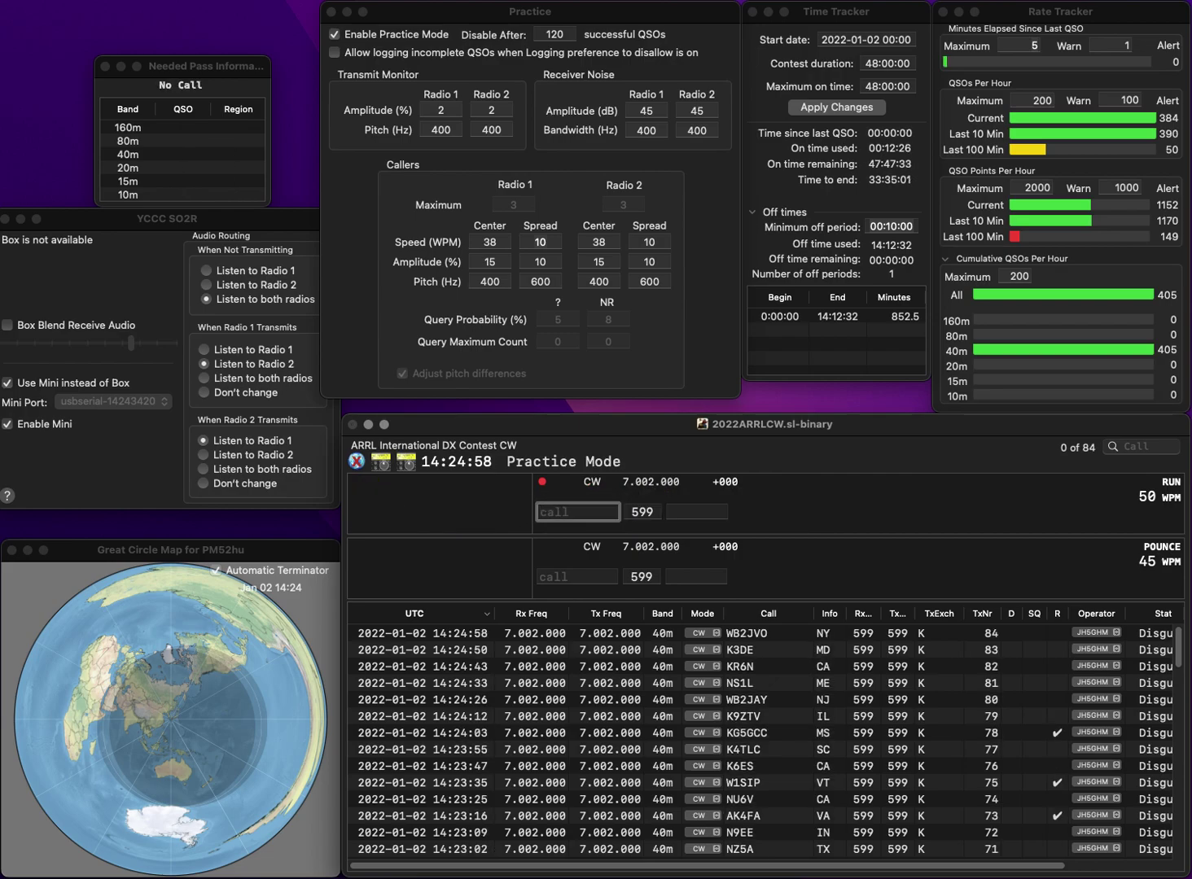
pyautogui.write('VE3UT')
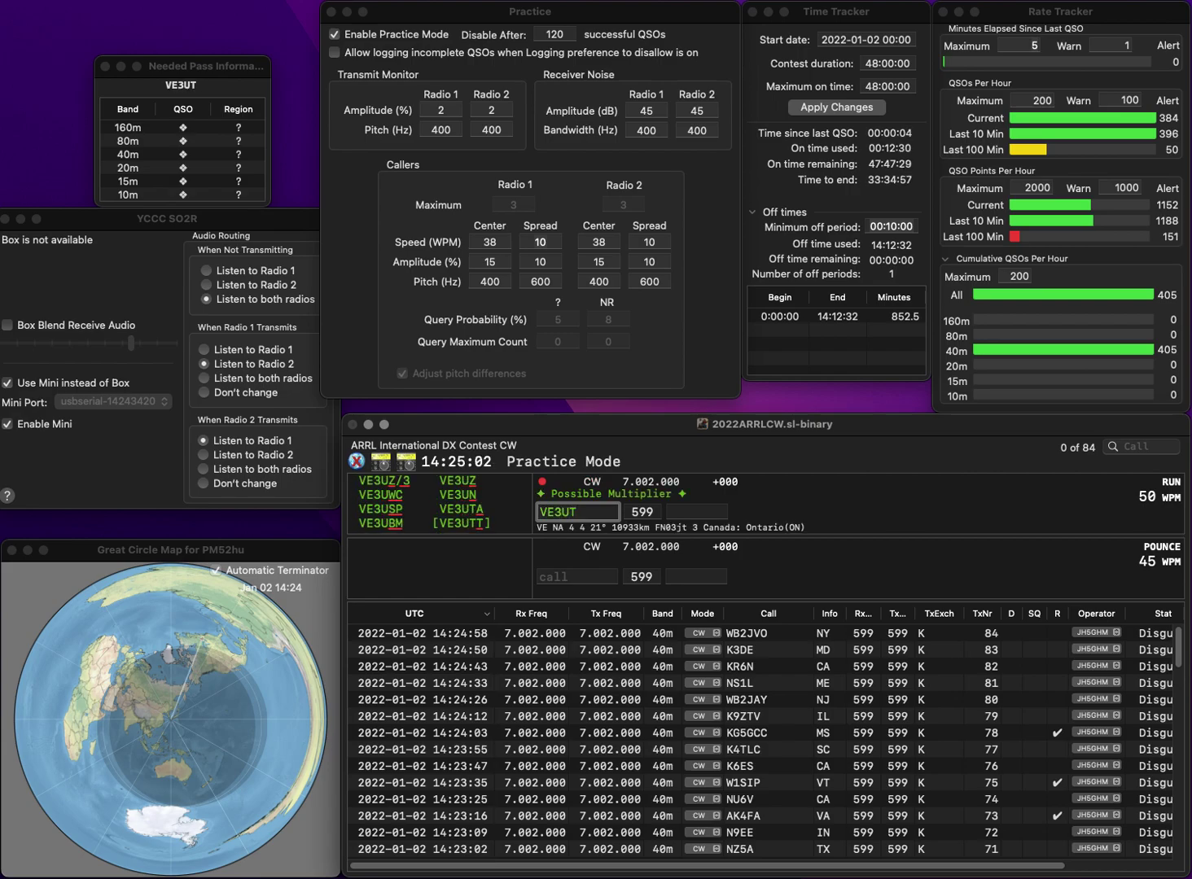
pyautogui.click(557, 511)
pyautogui.press('BackSpace')
pyautogui.write('4')
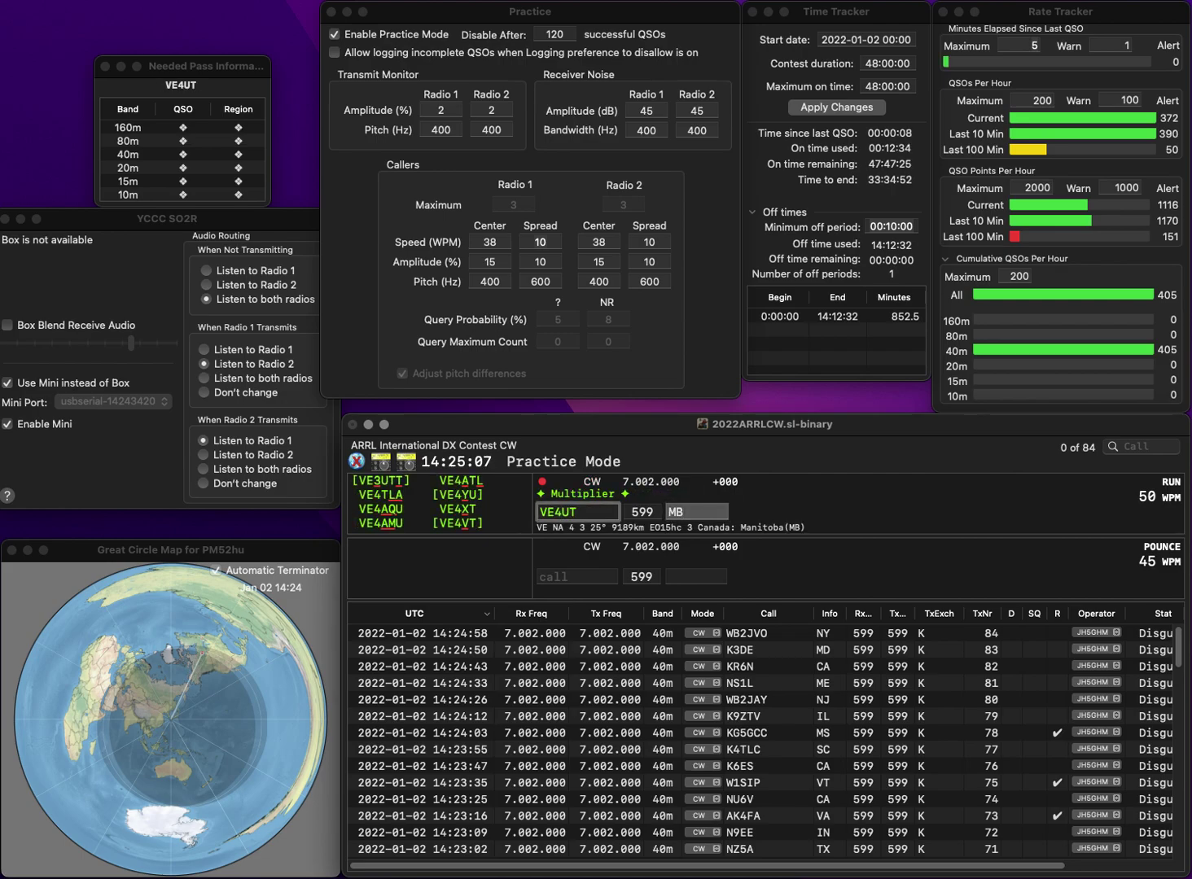
pyautogui.press('Delete')
pyautogui.write('V')
pyautogui.press('space')
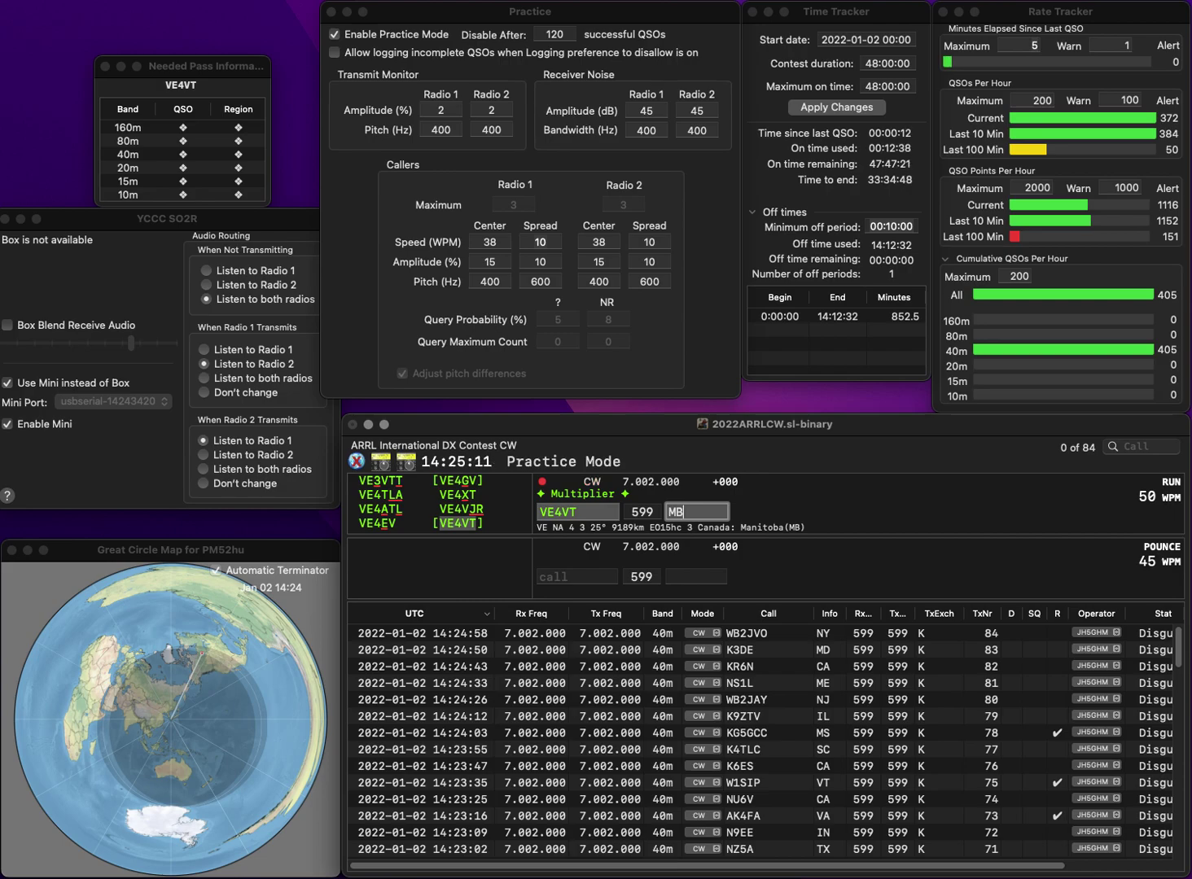
pyautogui.press('Return')
pyautogui.write('K4')
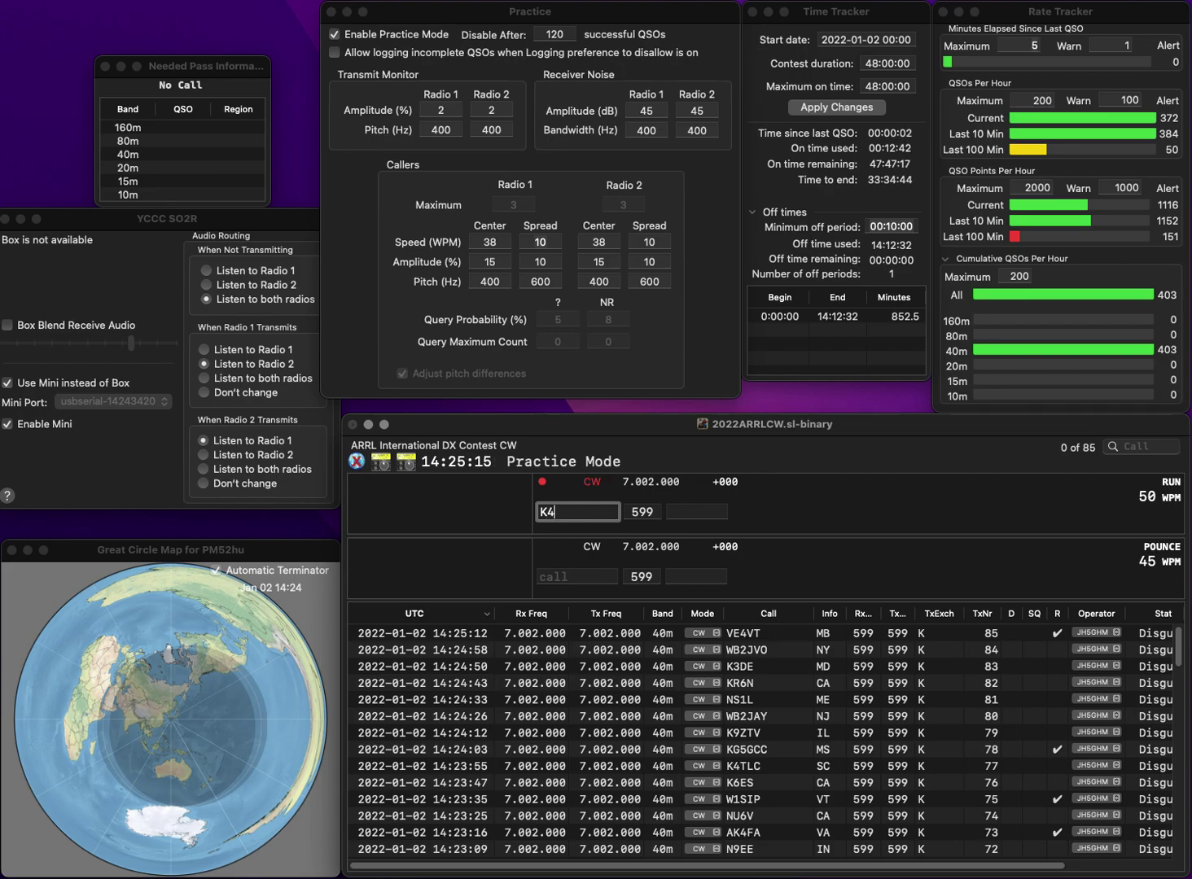
pyautogui.press('BackSpace')
pyautogui.write('3DE')
pyautogui.press('space')
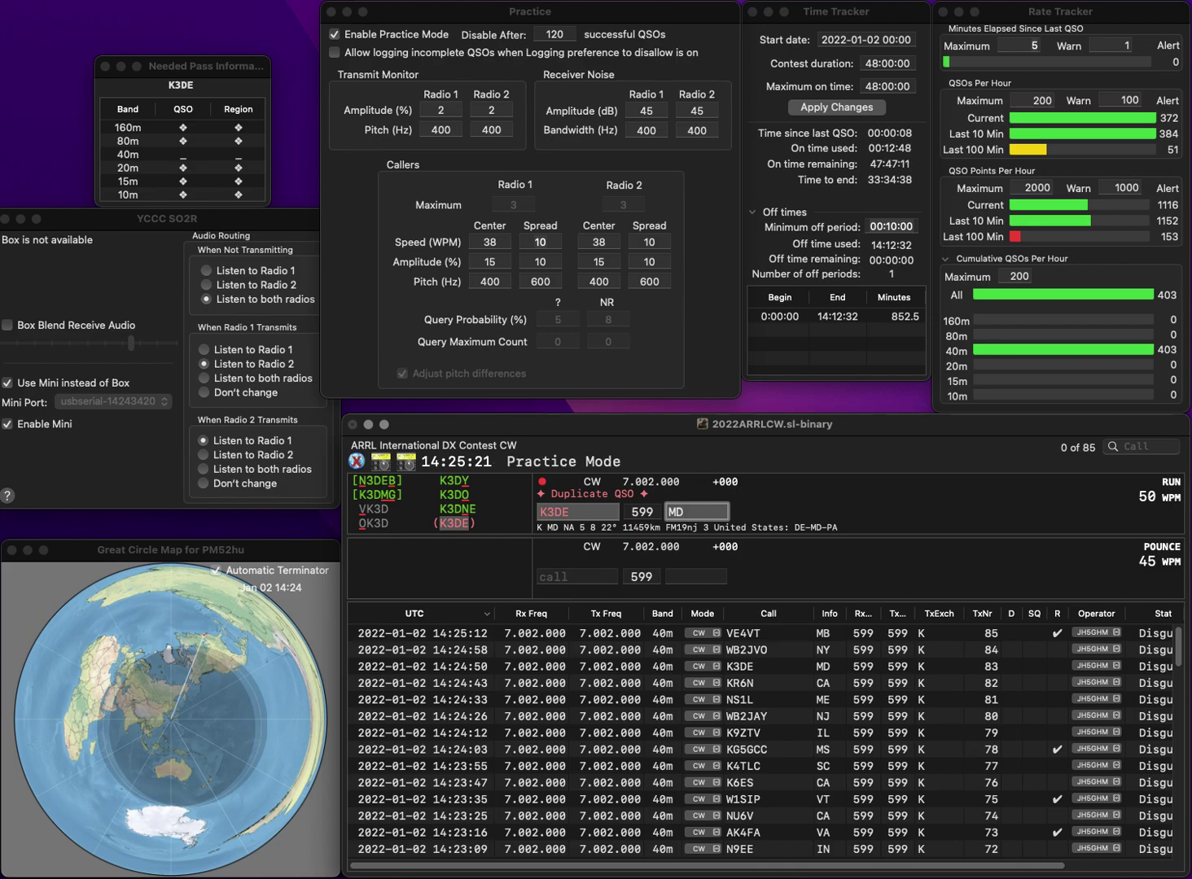
pyautogui.press('Return')
pyautogui.write('K7Z')
pyautogui.press('BackSpace')
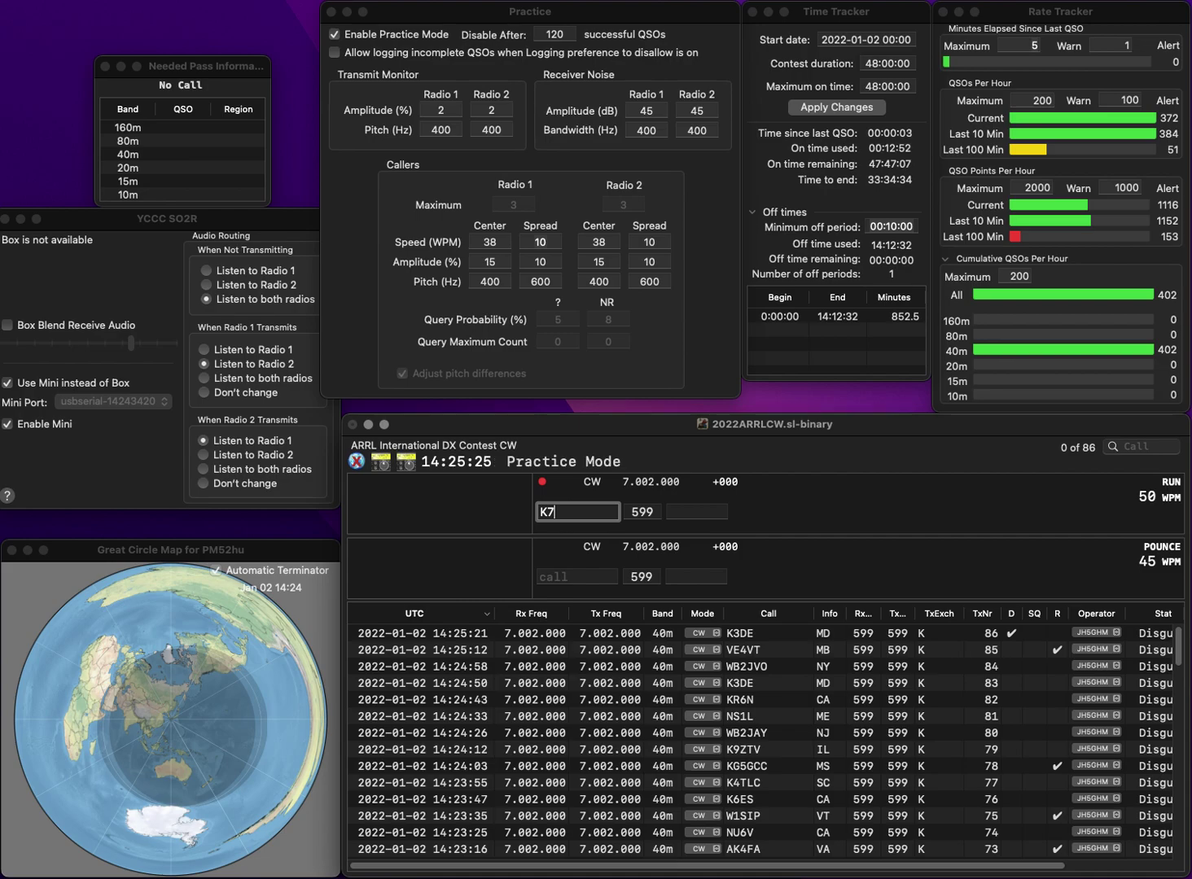
pyautogui.write('Q')
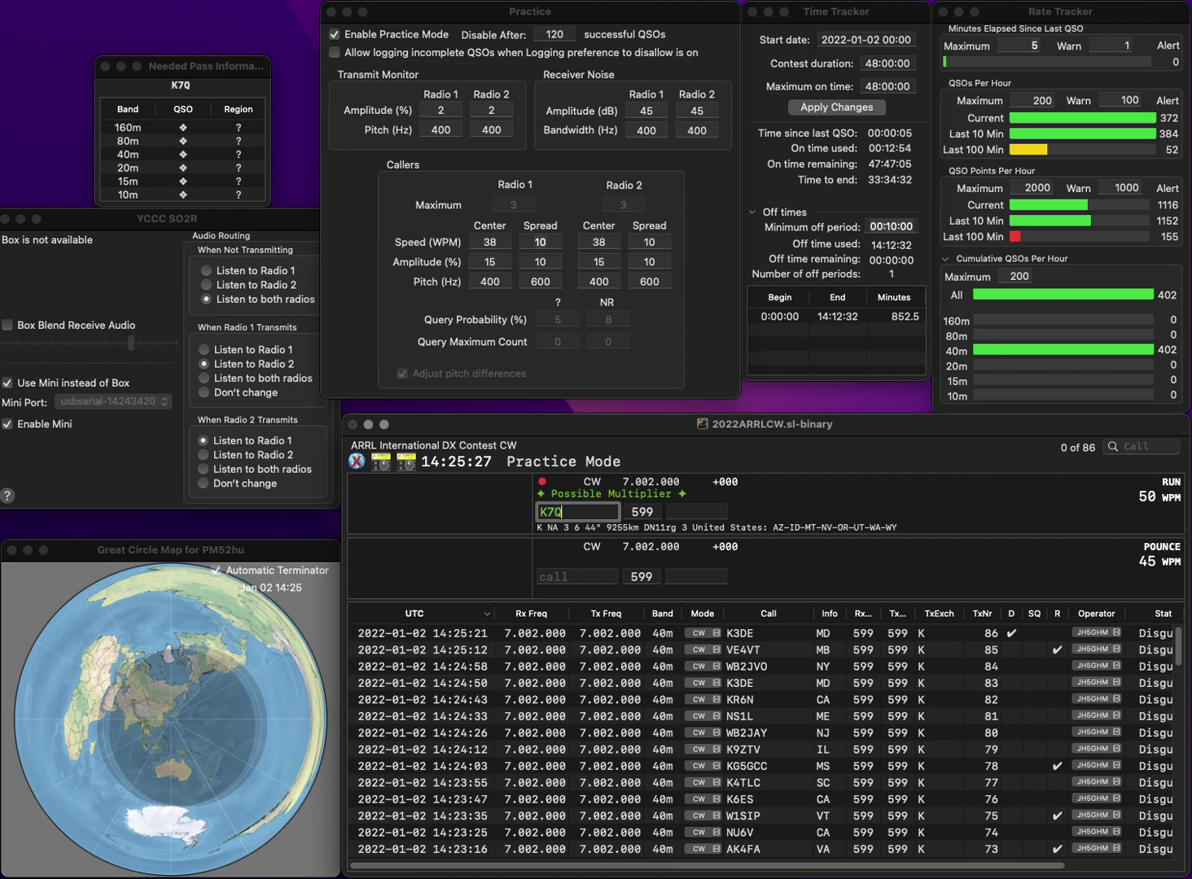
pyautogui.write('XG')
pyautogui.press('space')
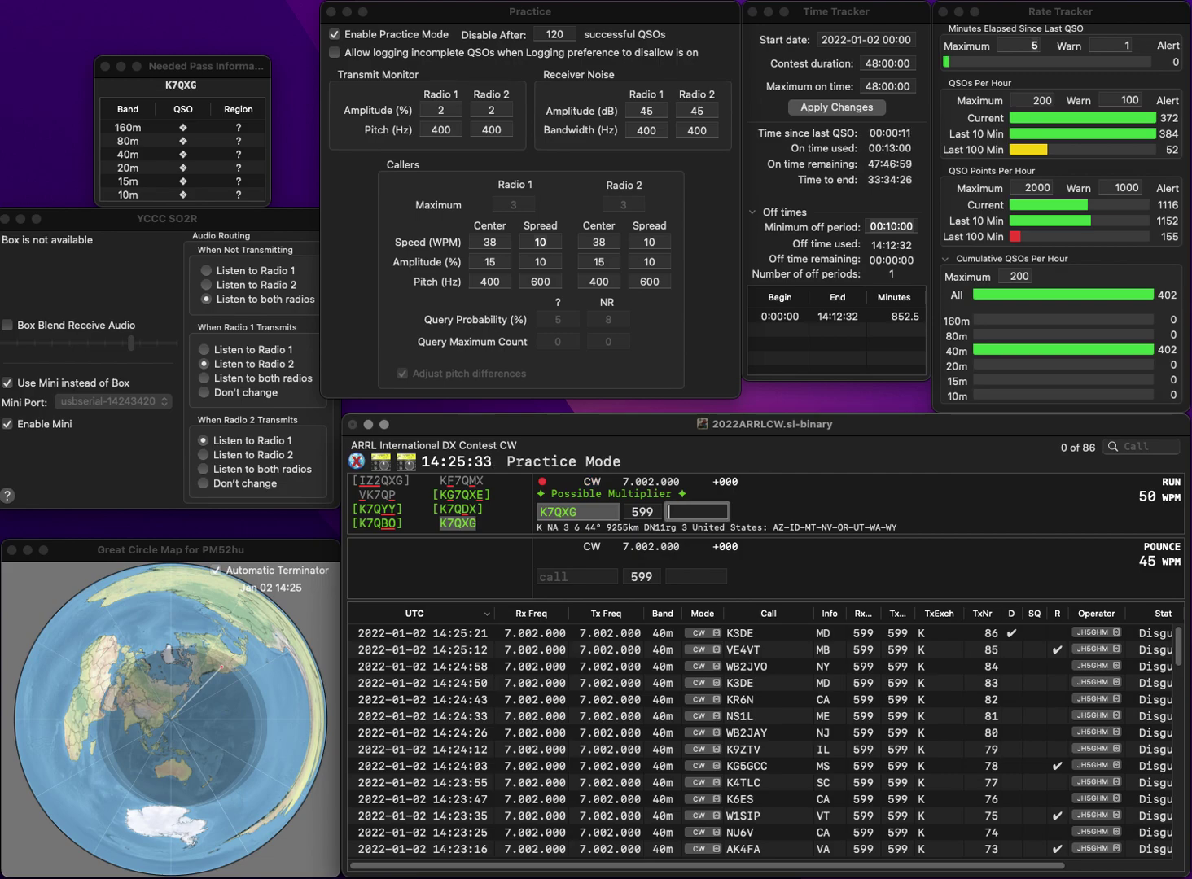
pyautogui.write('MT')
pyautogui.press('Return')
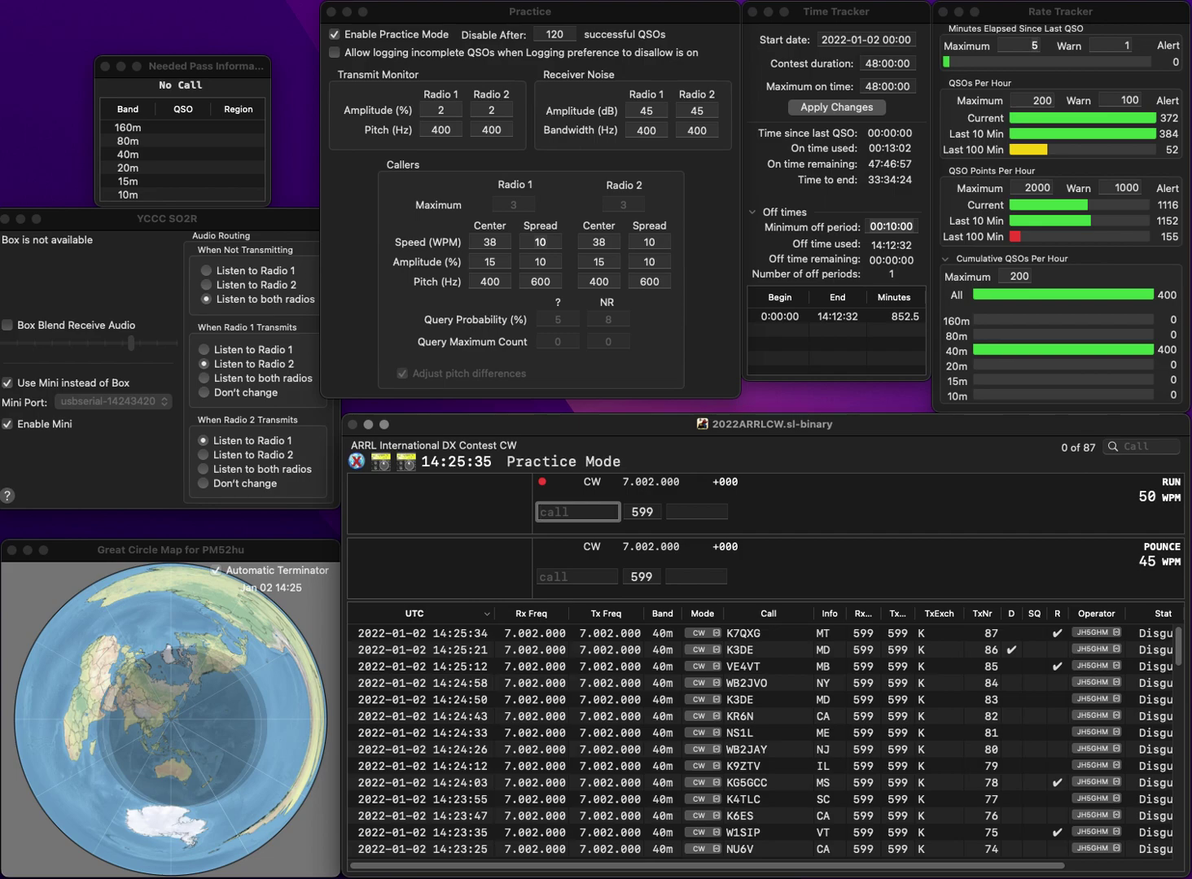
pyautogui.write('KE3DK')
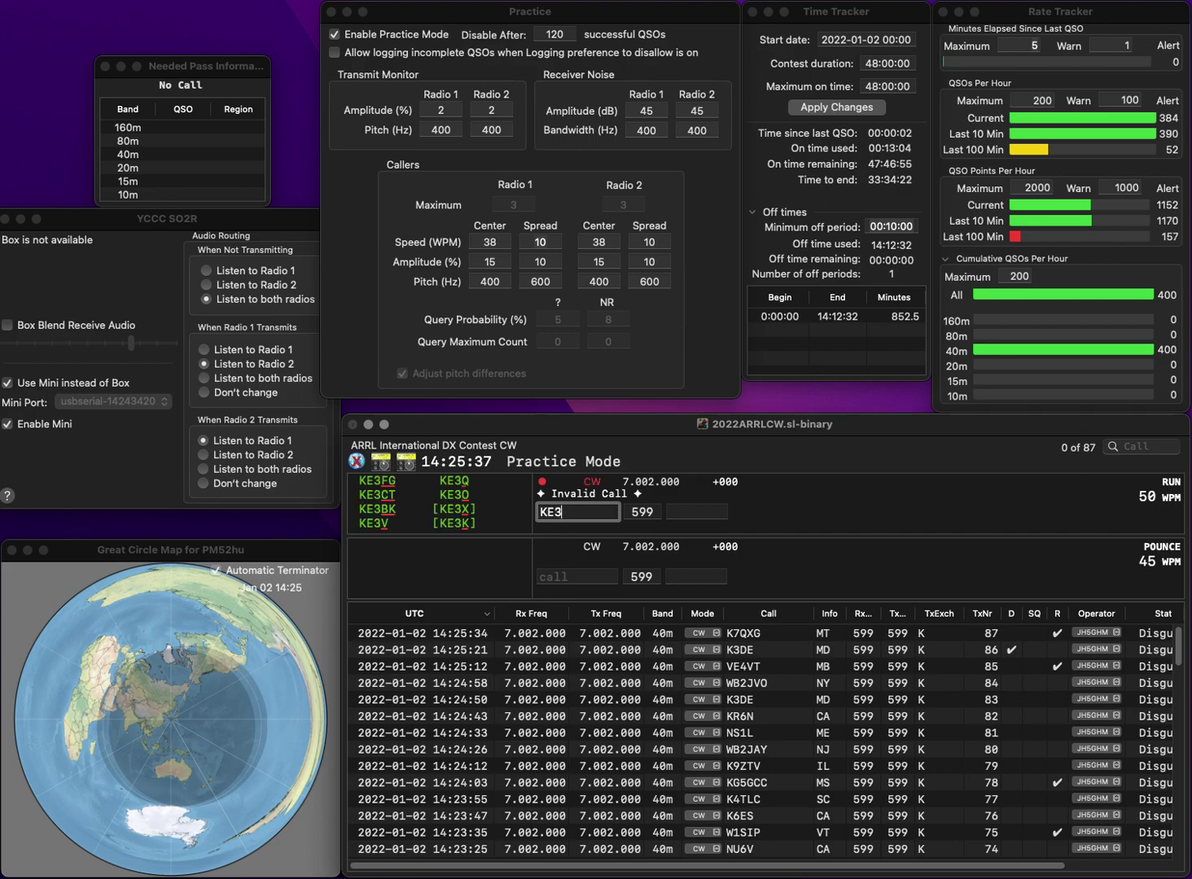
pyautogui.press('BackSpace')
pyautogui.press('BackSpace')
pyautogui.write('BK')
pyautogui.press('space')
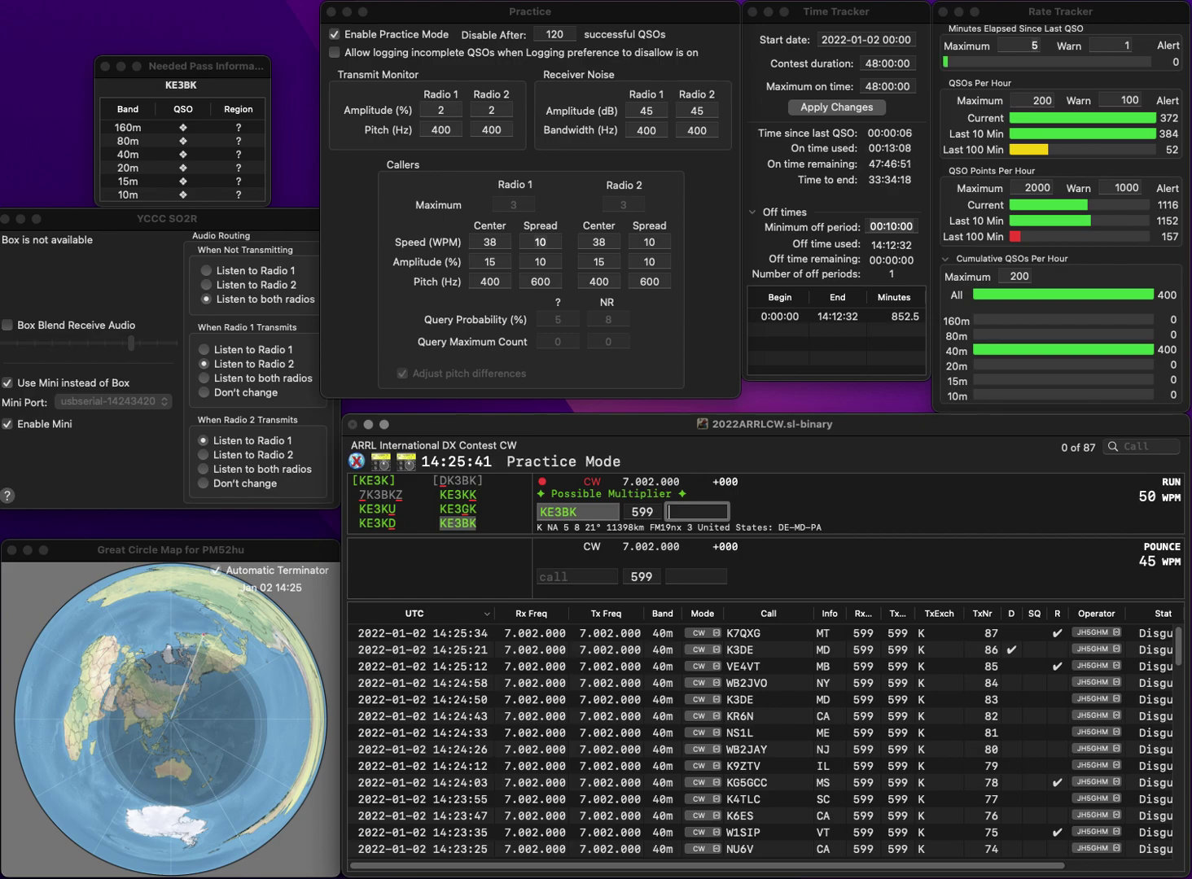
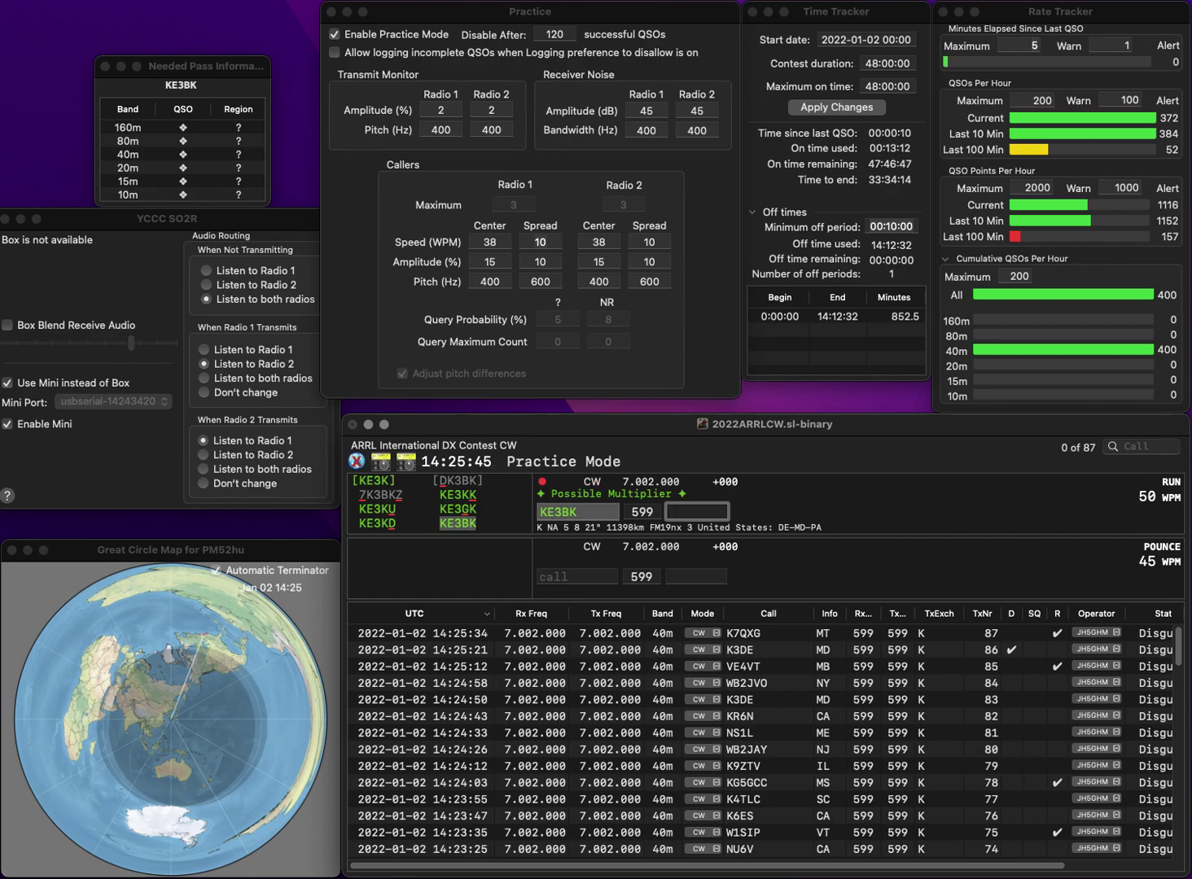
pyautogui.press('Return')
pyautogui.write('KK4YUG')
pyautogui.press('space')
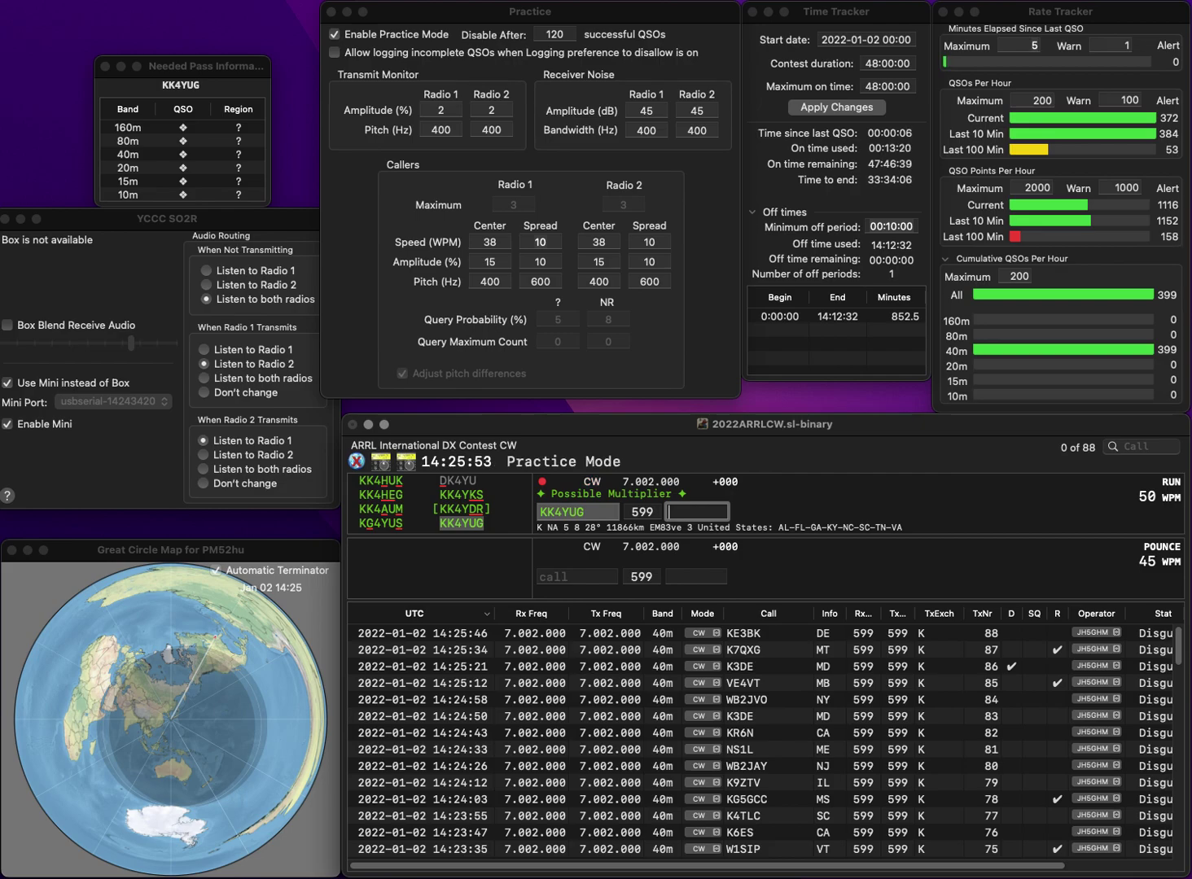
pyautogui.write('TN')
pyautogui.press('Return')
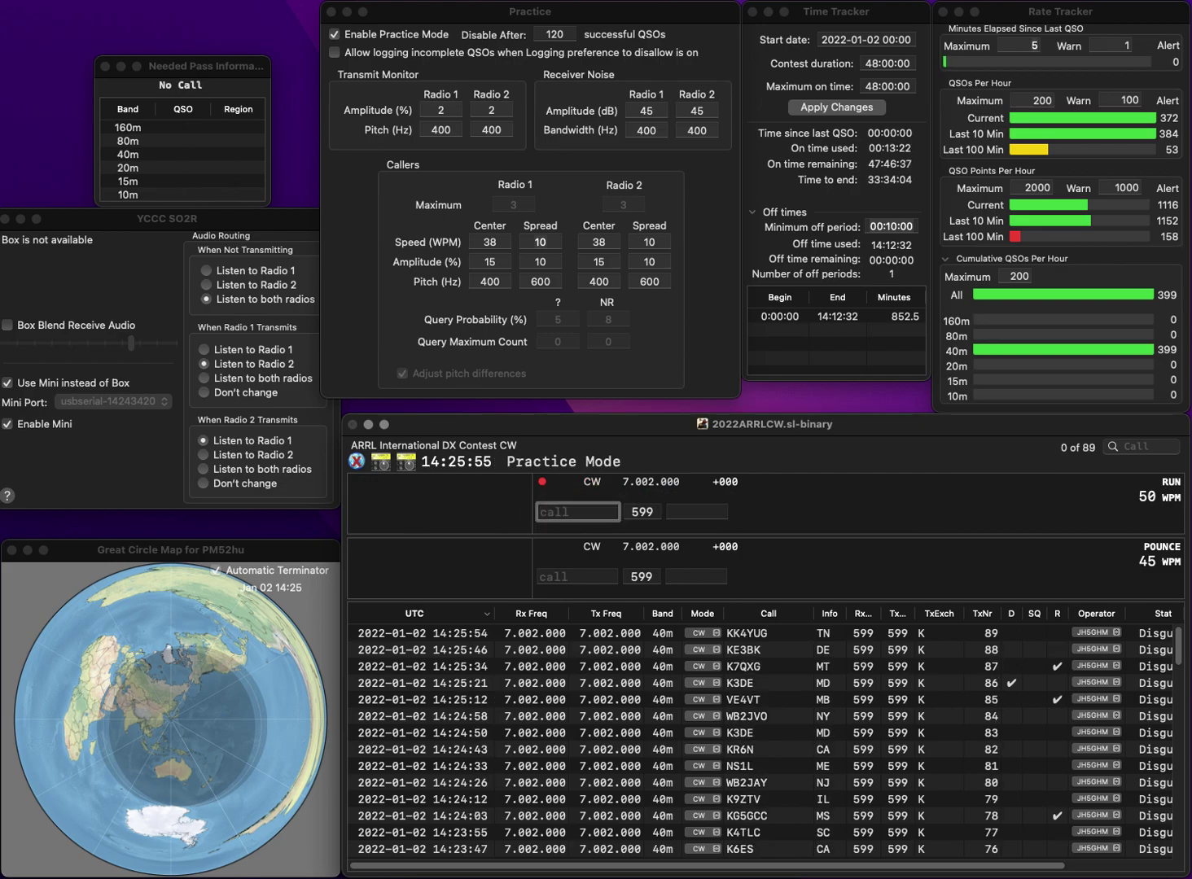
pyautogui.write('K5IMC')
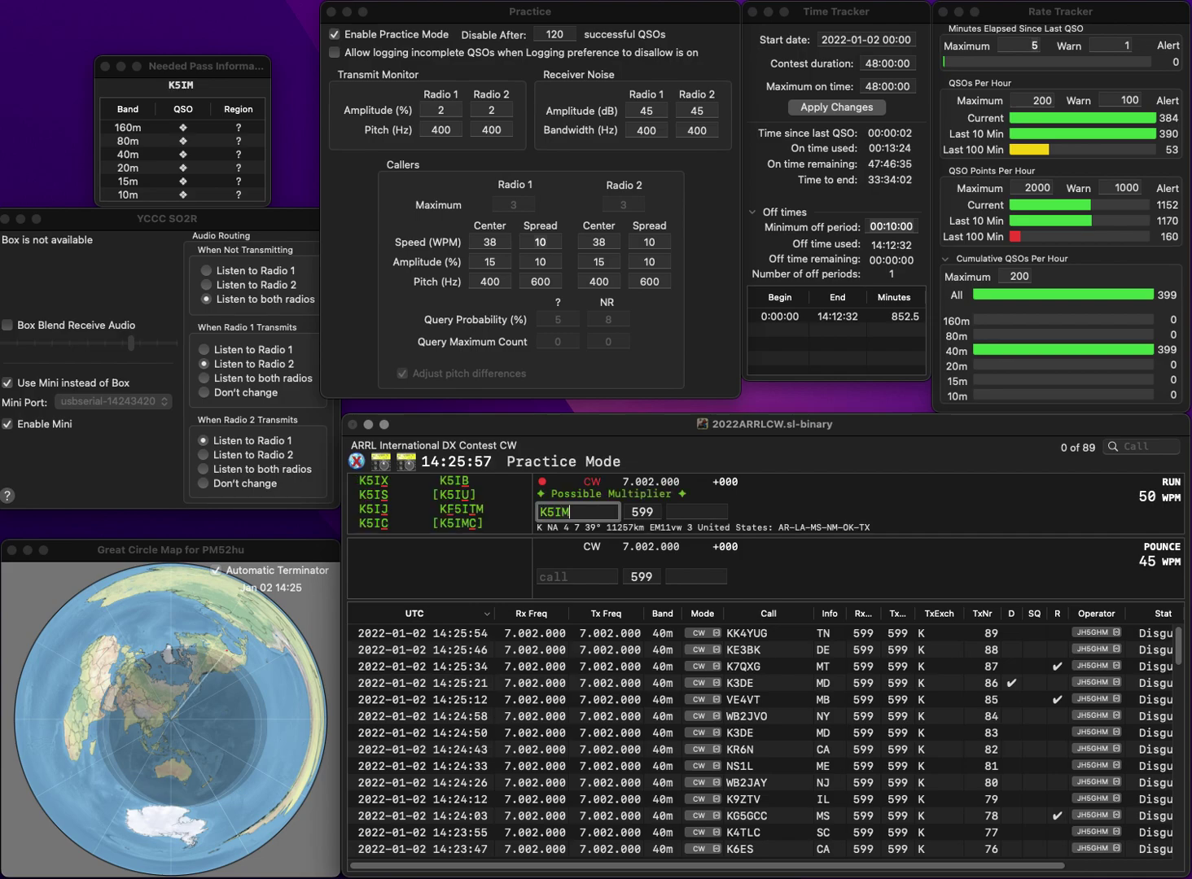
pyautogui.press('Return')
pyautogui.write('TX')
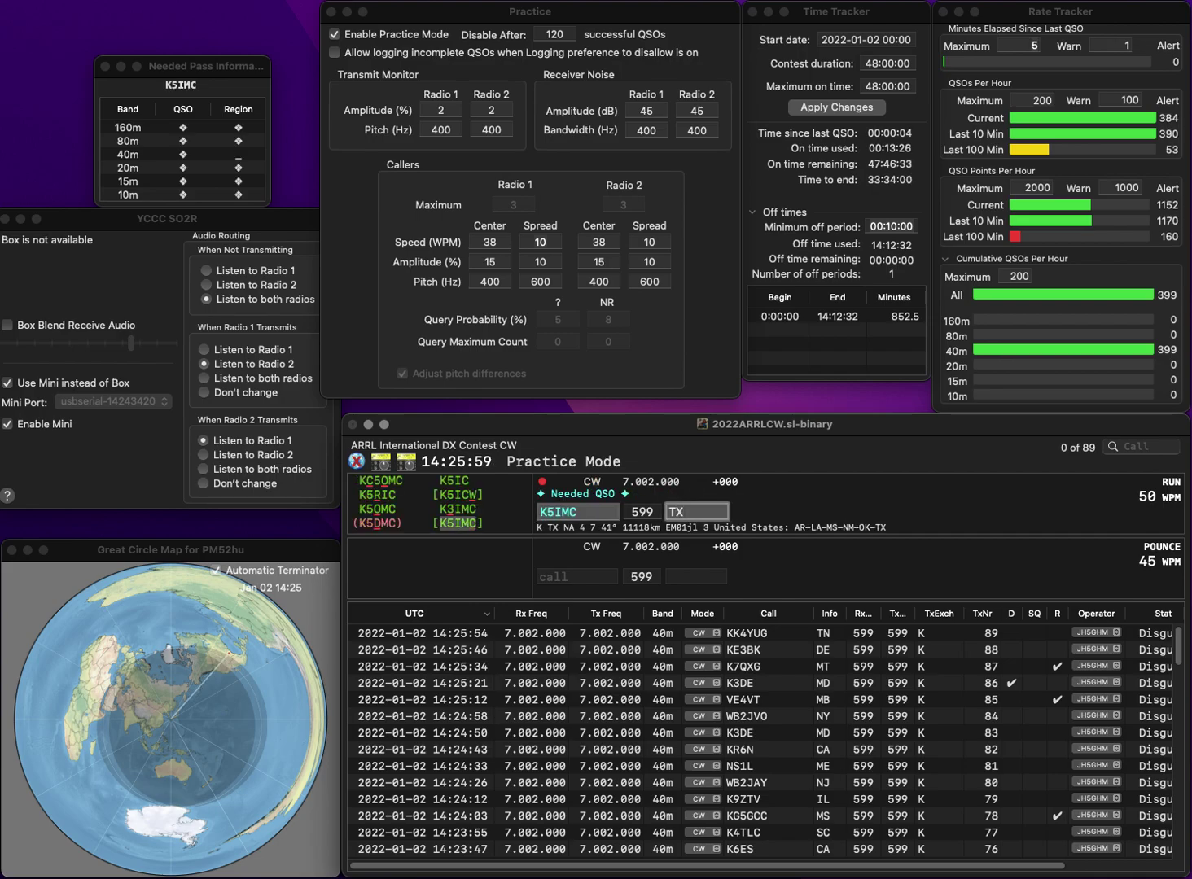
pyautogui.press('Return')
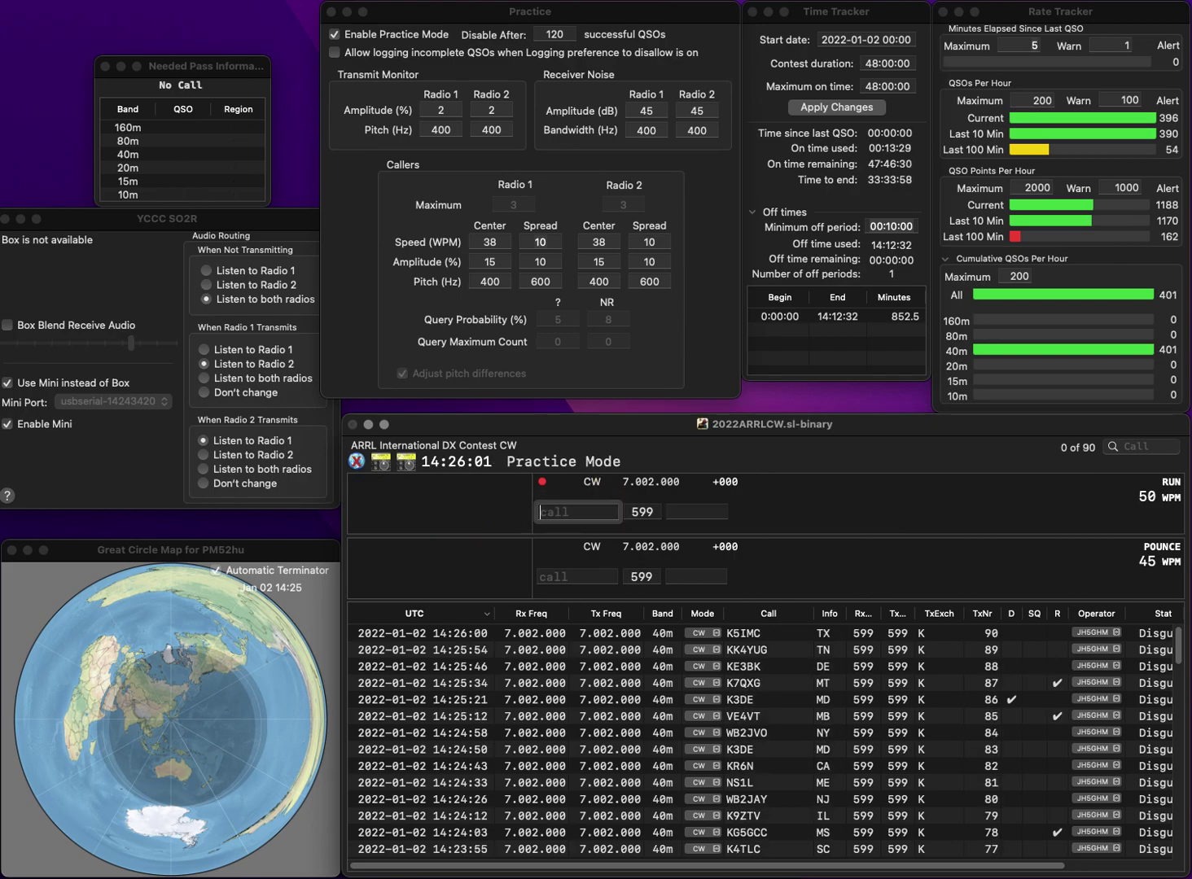
pyautogui.write('N8FM')
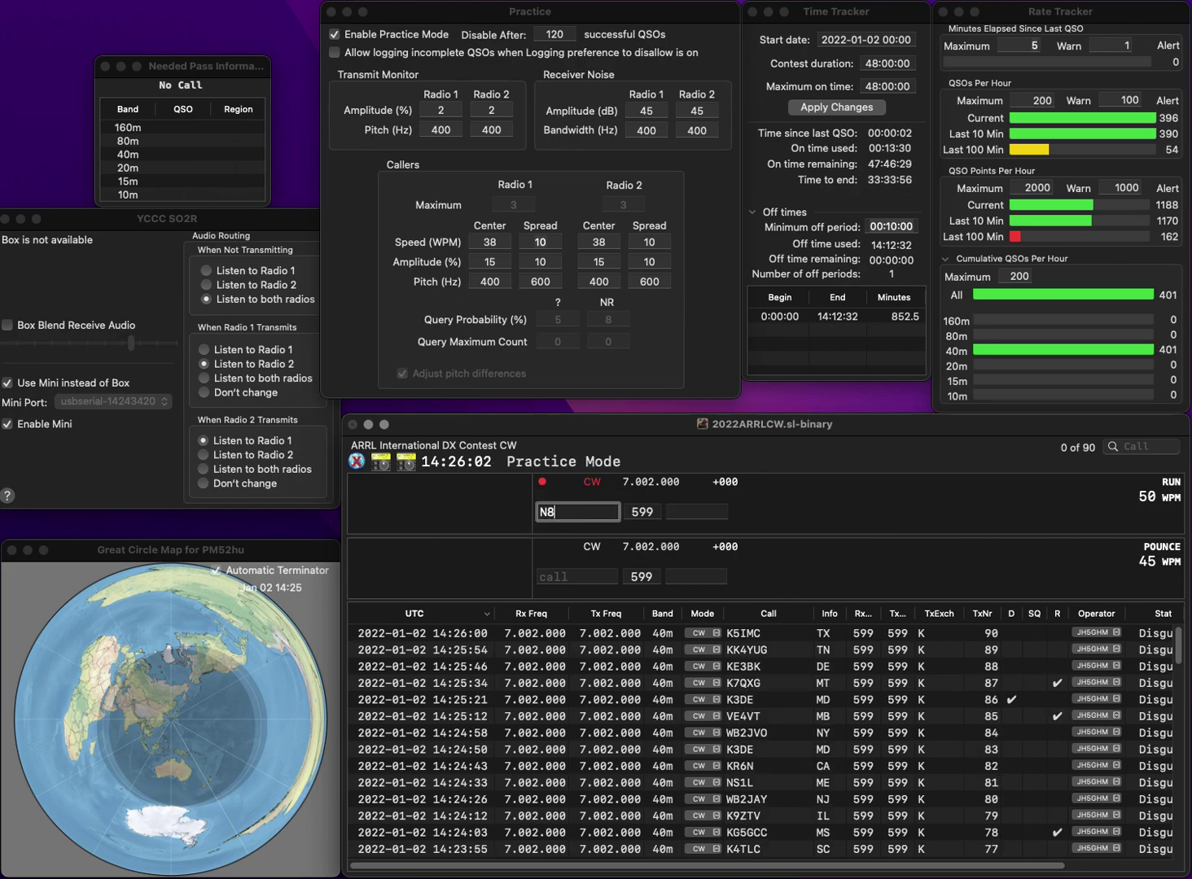
pyautogui.press('space')
pyautogui.write('MI')
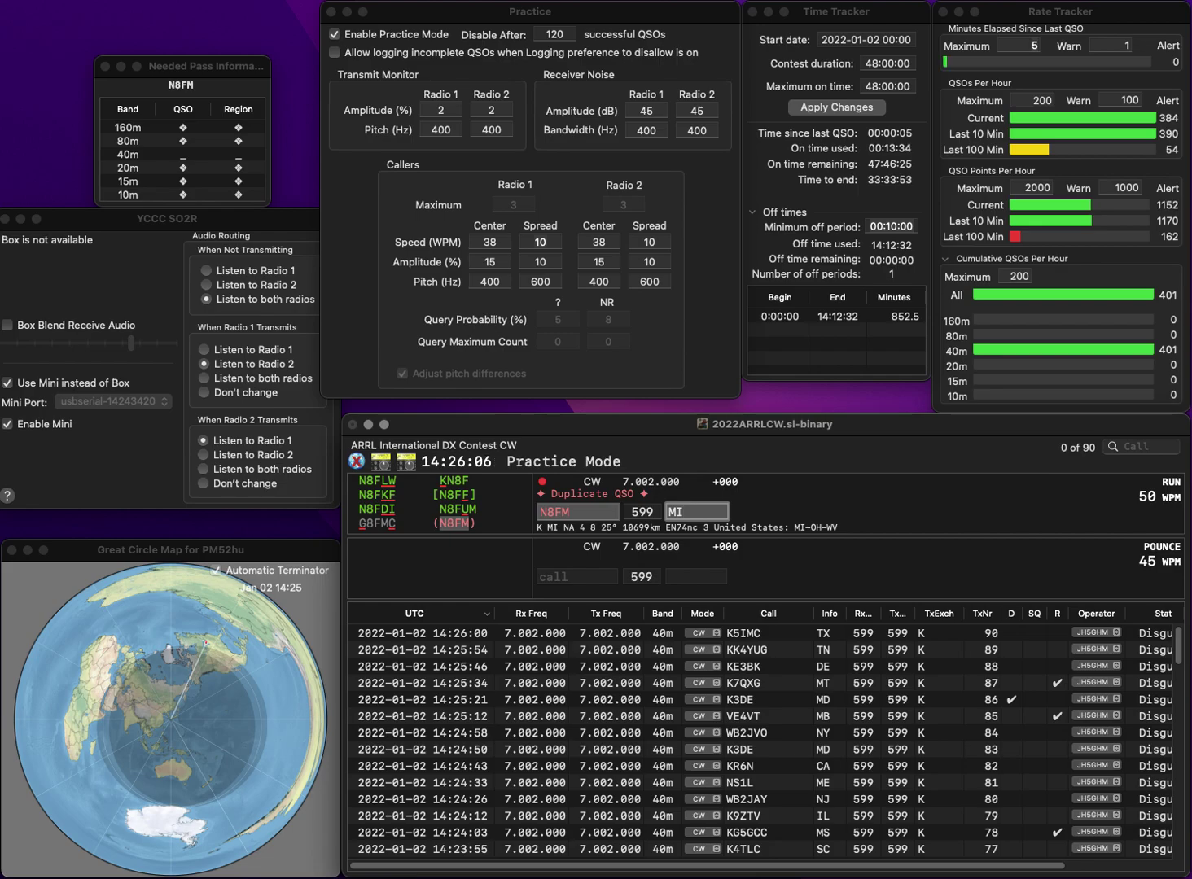
pyautogui.press('Return')
pyautogui.write('NR4M')
pyautogui.press('space')
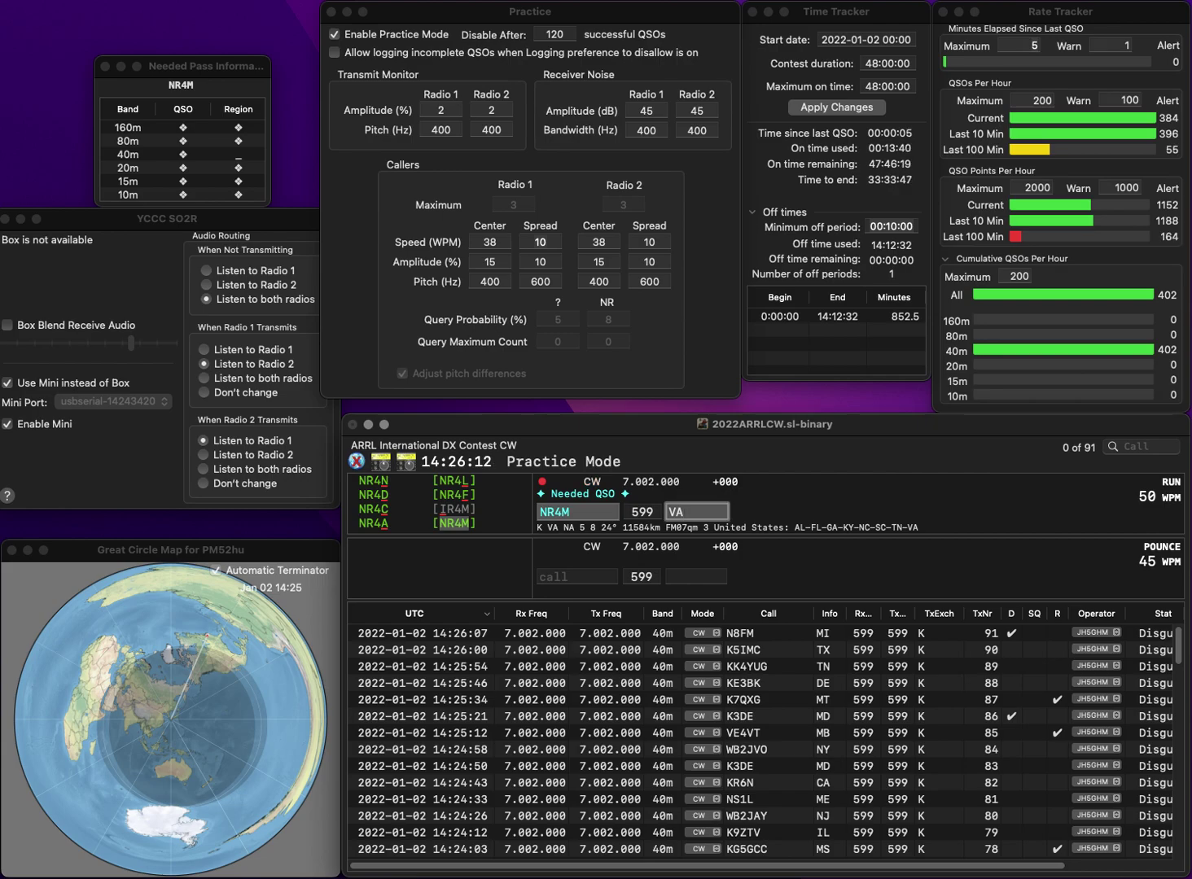
pyautogui.press('Return')
# Log a run contact with N9KR using received exchange IL
pyautogui.write('N9KR')
pyautogui.press('space')
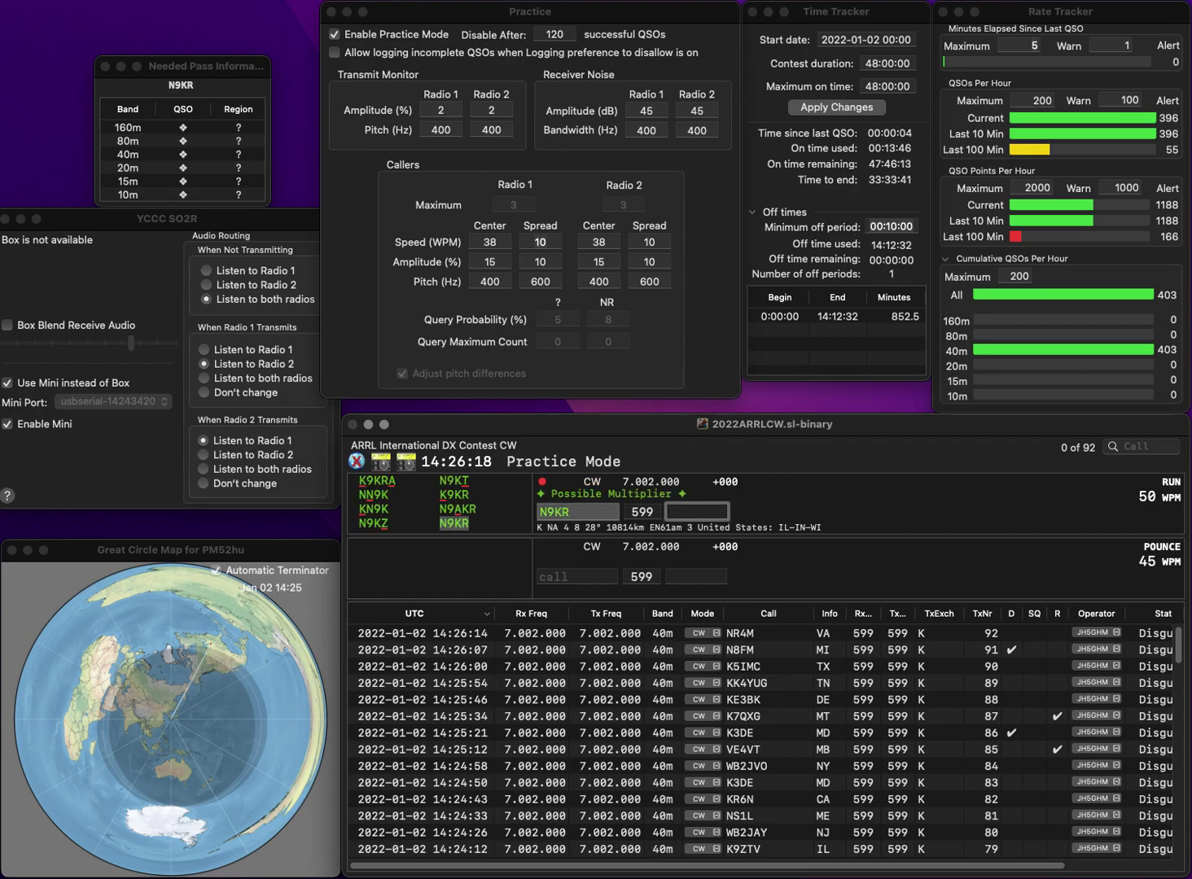
pyautogui.write('IL')
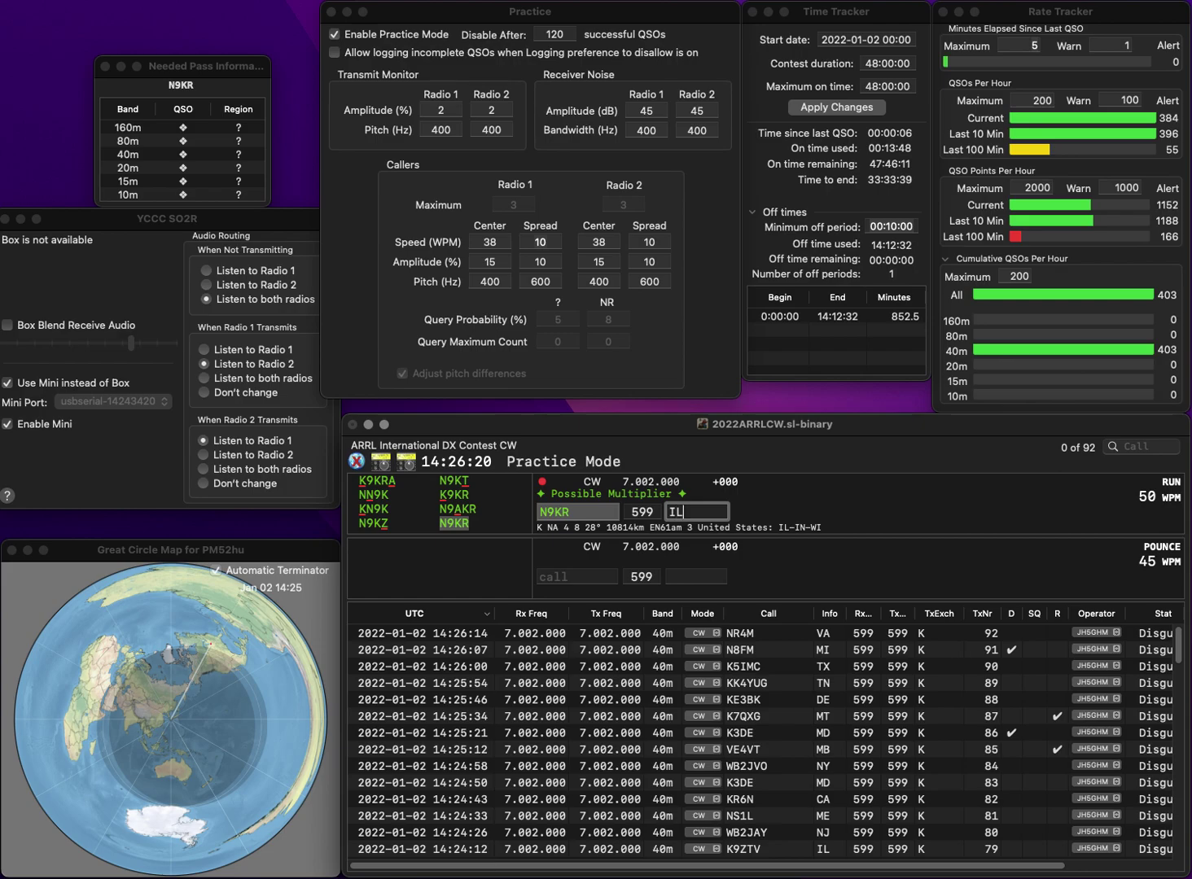
pyautogui.press('Return')
# Log a run contact with W5KI using received exchange AR
pyautogui.write('W5KI')
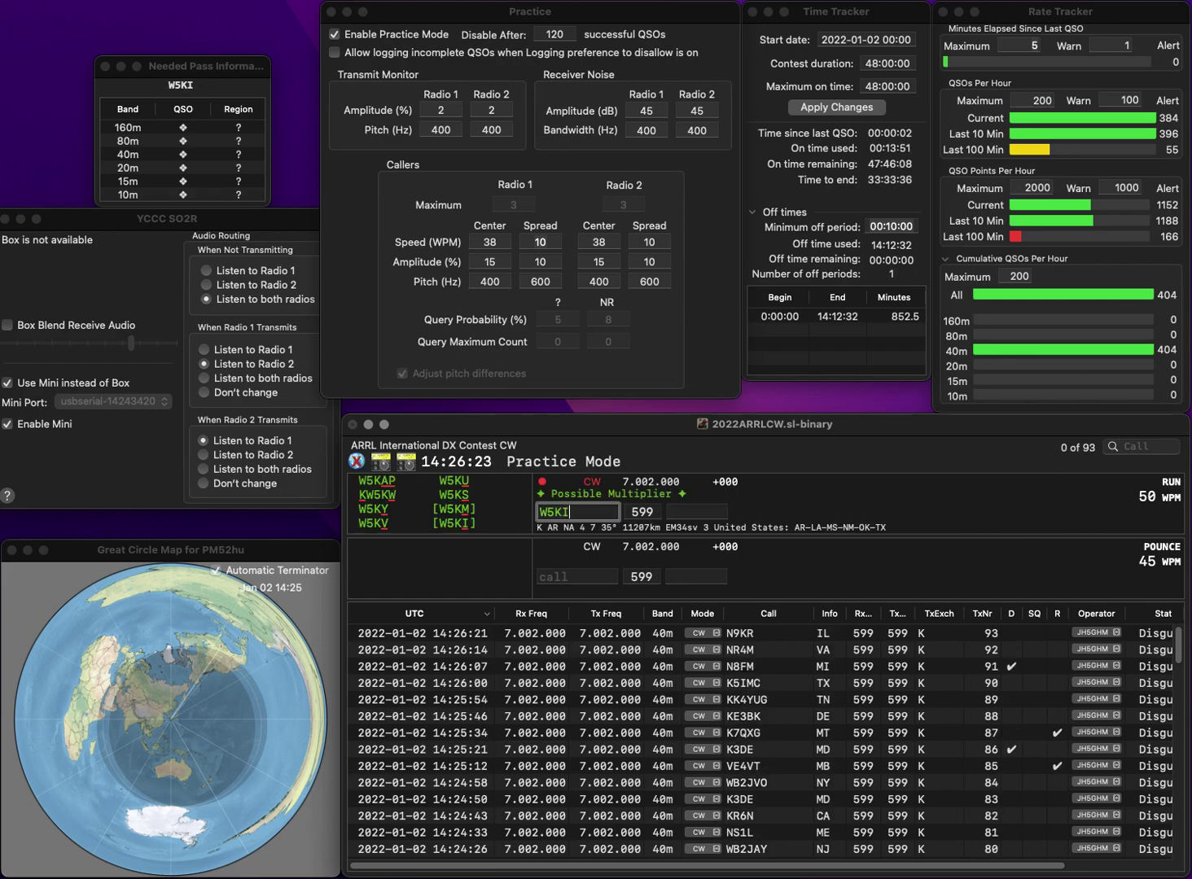
pyautogui.press('Return')
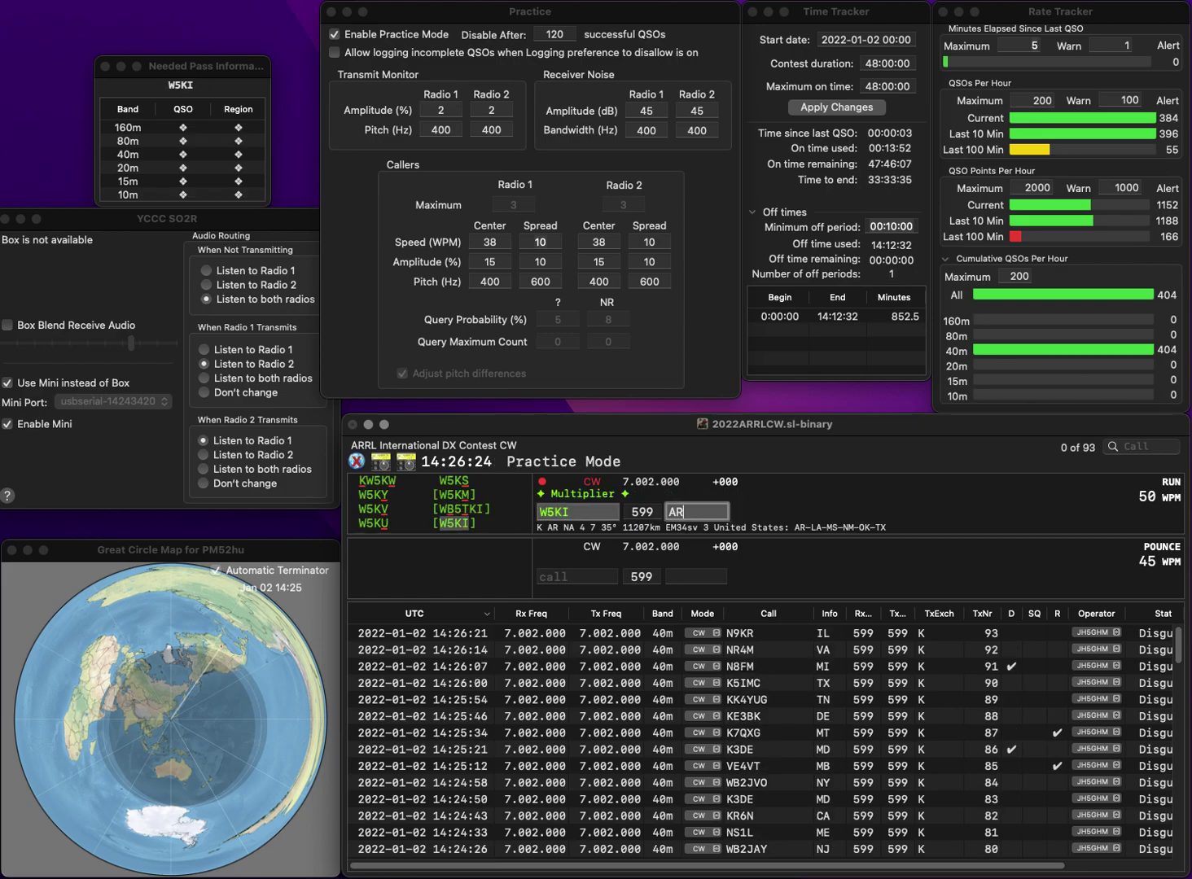
pyautogui.press('Return')
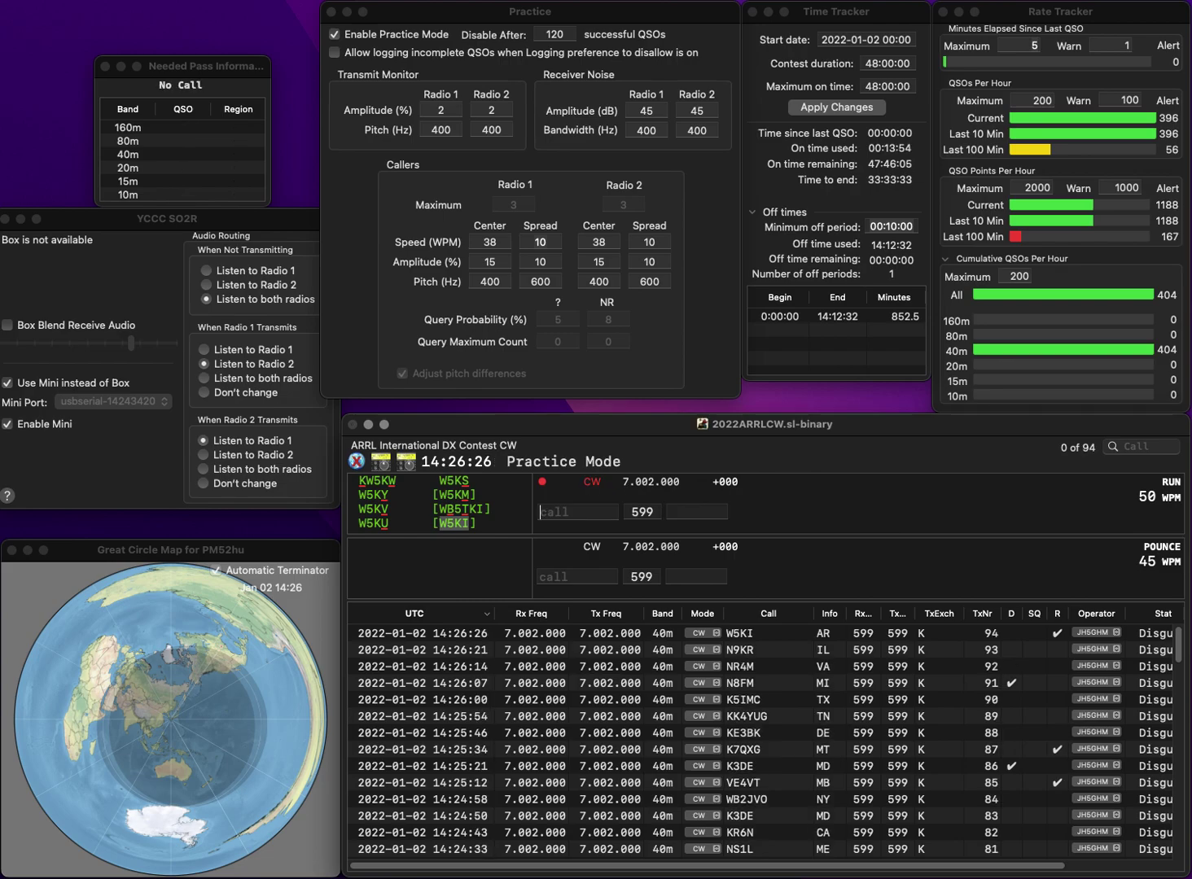
pyautogui.write('WB4ERM')
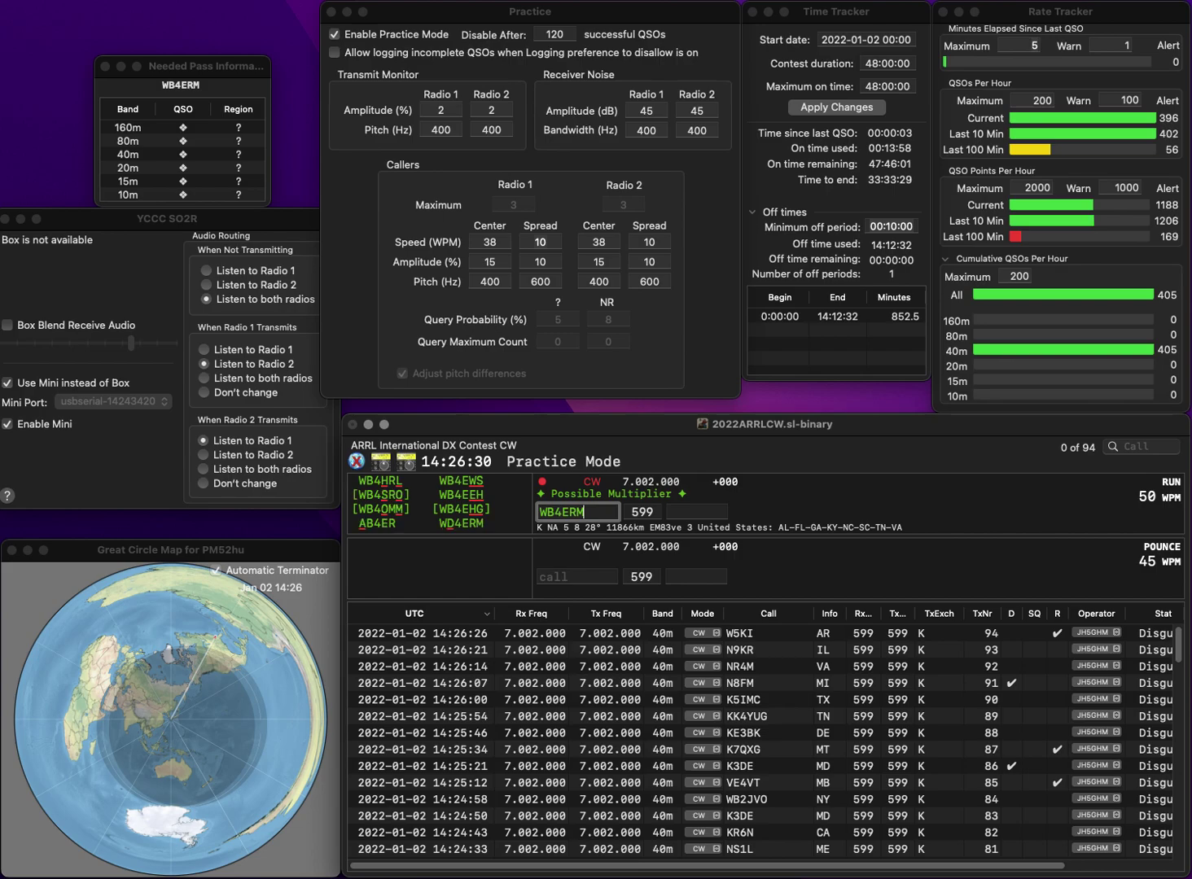
pyautogui.press('Left')
pyautogui.press('Left')
pyautogui.press('BackSpace')
pyautogui.write('D')
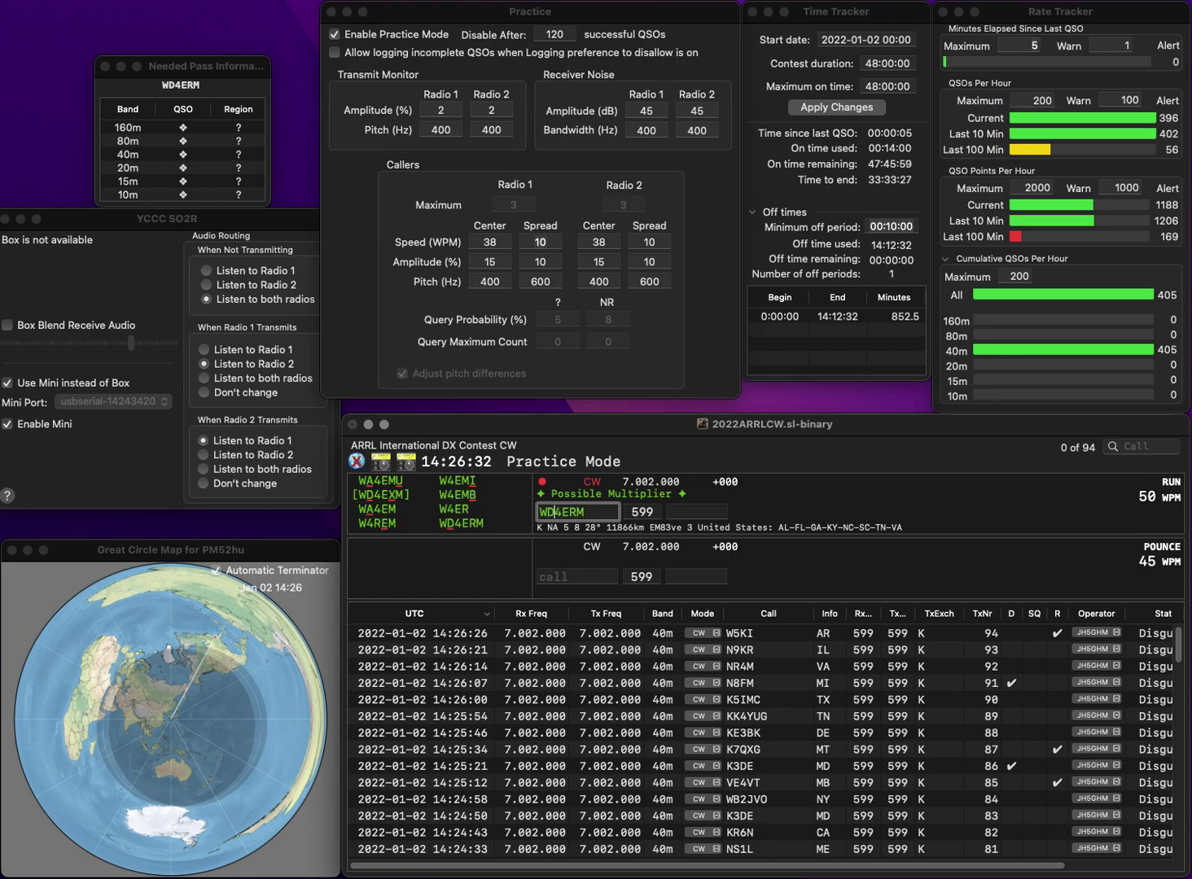
pyautogui.press('space')
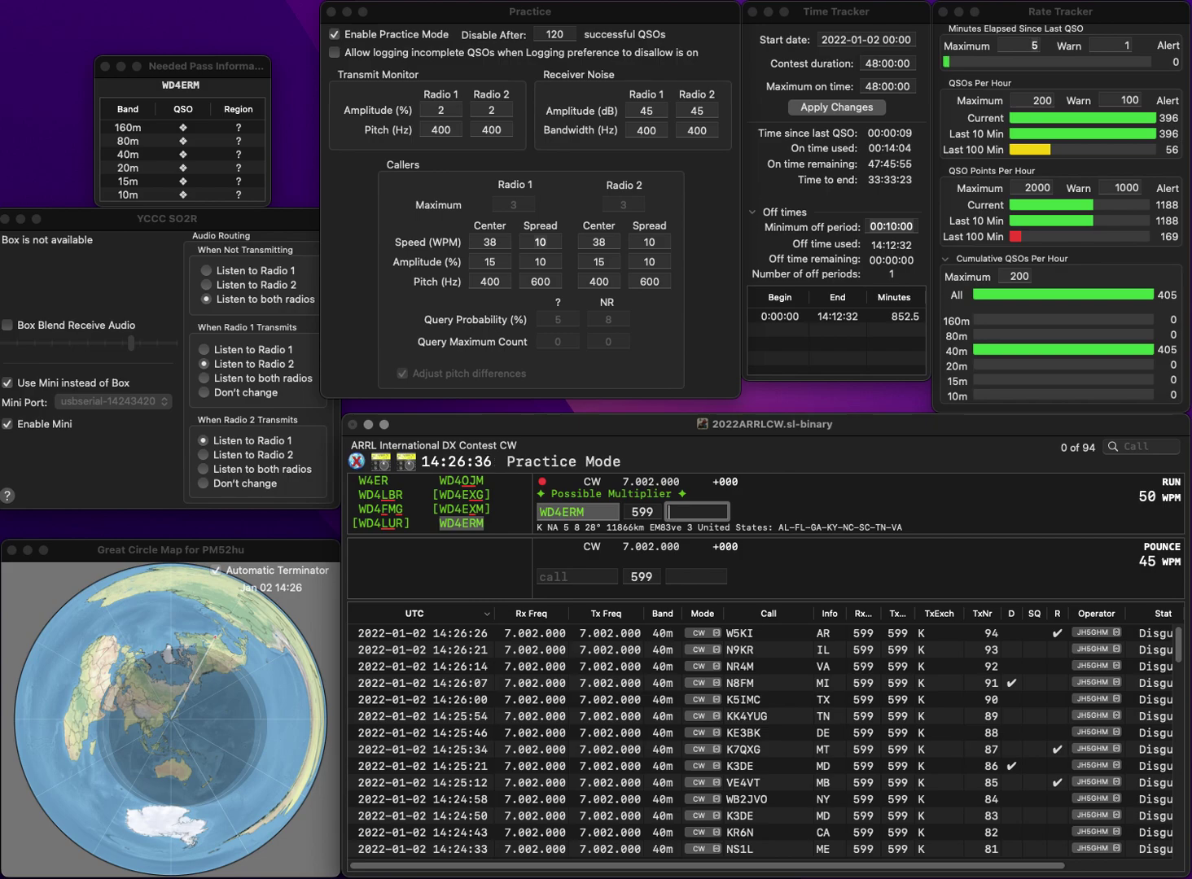
pyautogui.press('Return')
pyautogui.write('W8KR')
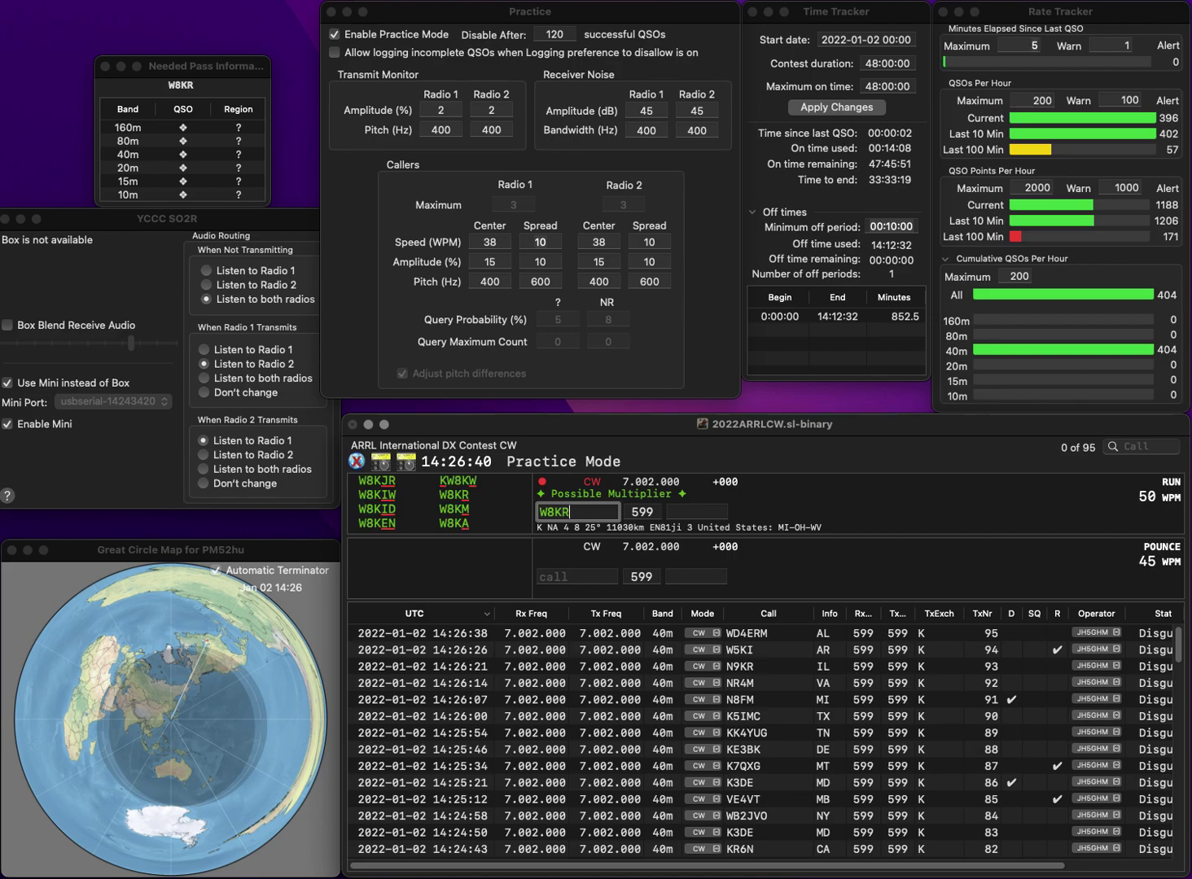
pyautogui.press('Return')
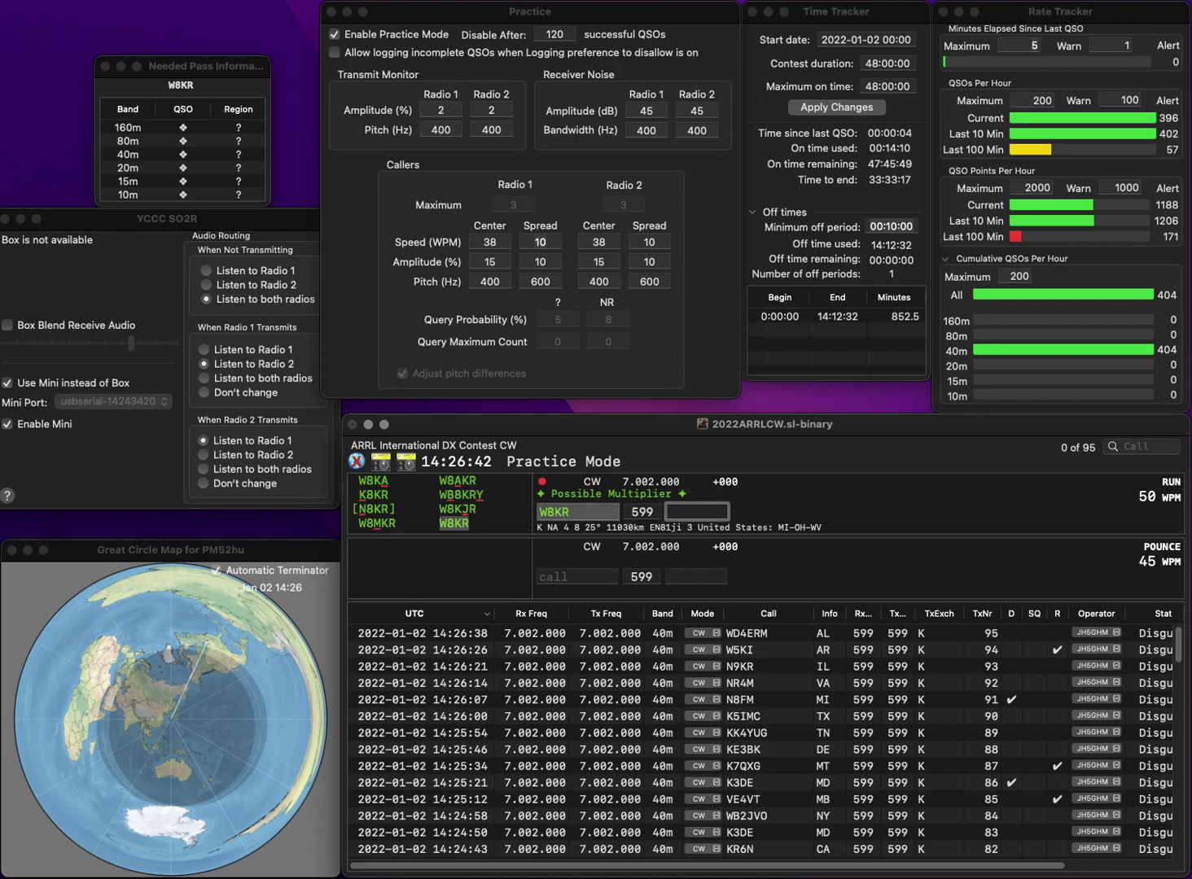
pyautogui.write('M')
pyautogui.press('BackSpace')
pyautogui.write('OH')
pyautogui.press('Return')
pyautogui.write('VE1WW')
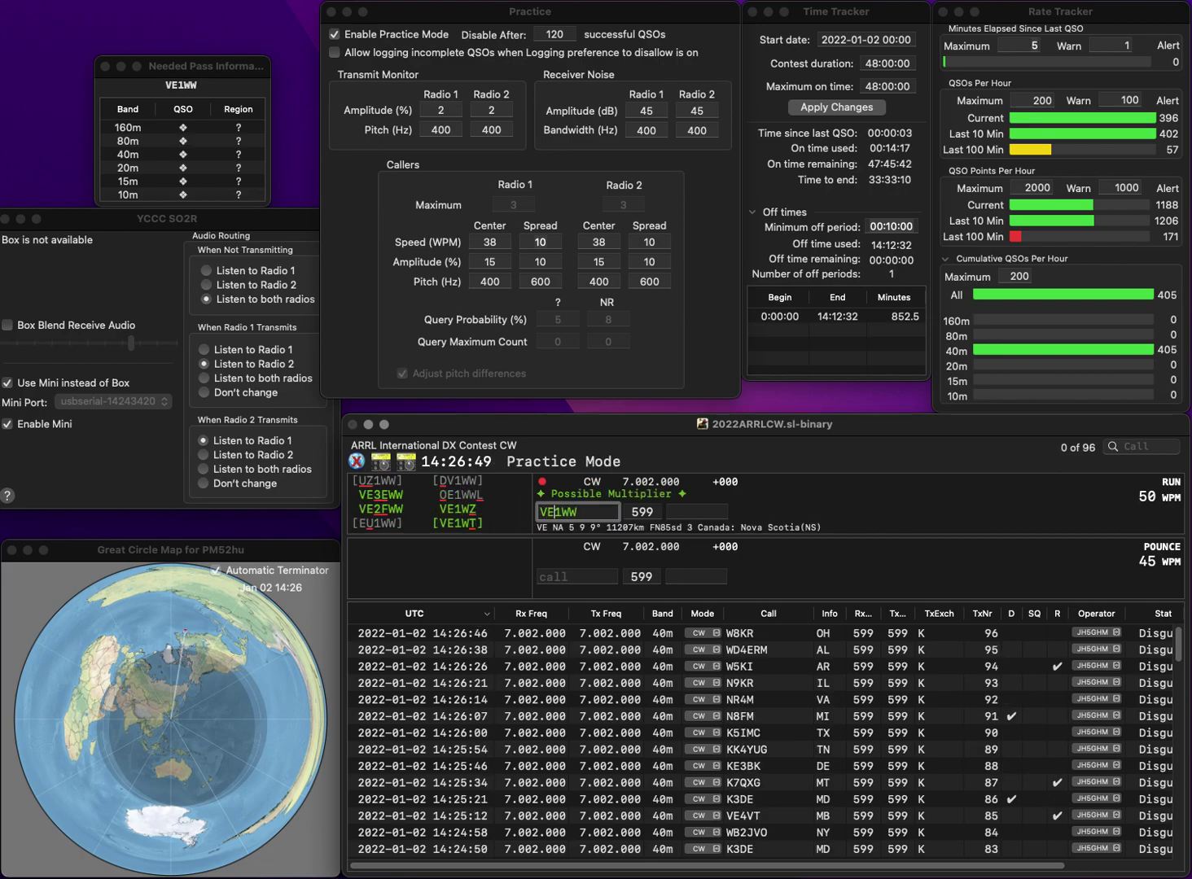
pyautogui.press('Delete')
pyautogui.press('BackSpace')
pyautogui.write('A2WW')
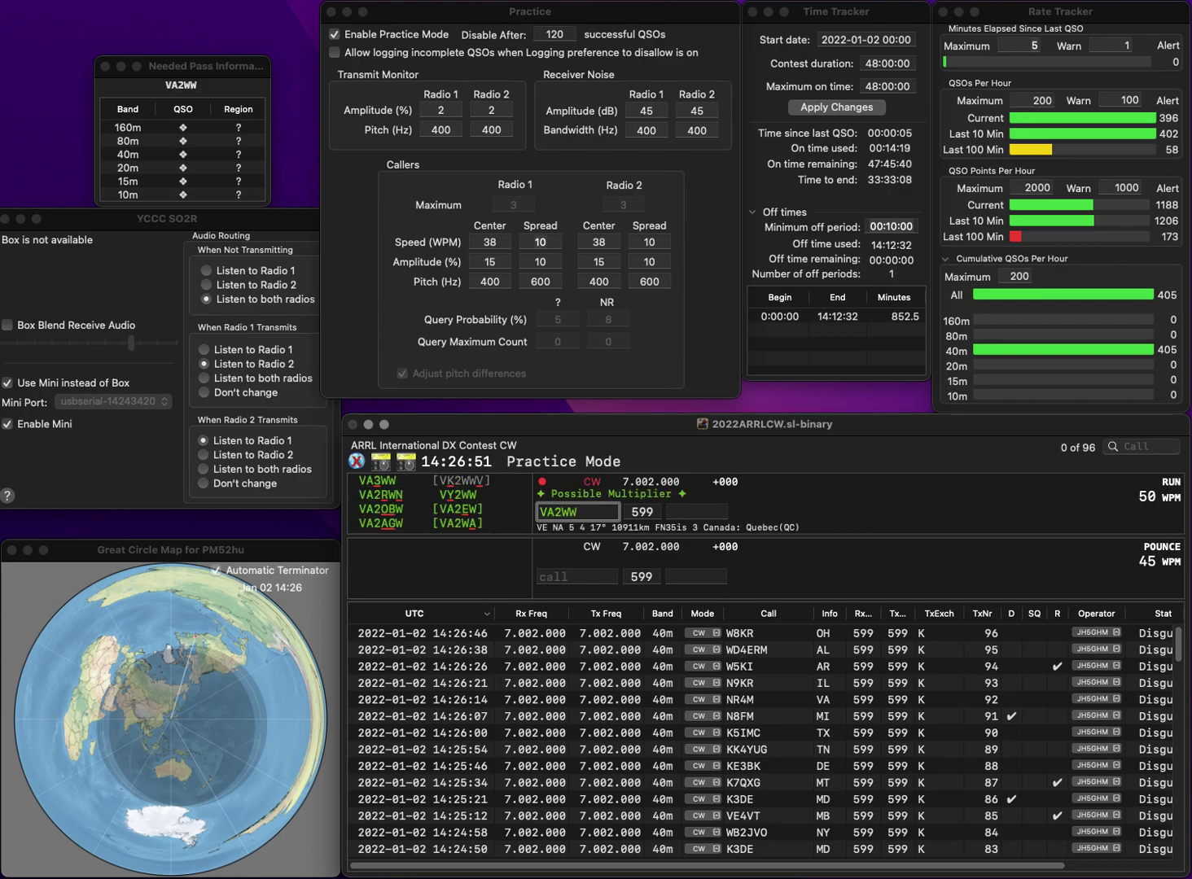
pyautogui.press('BackSpace')
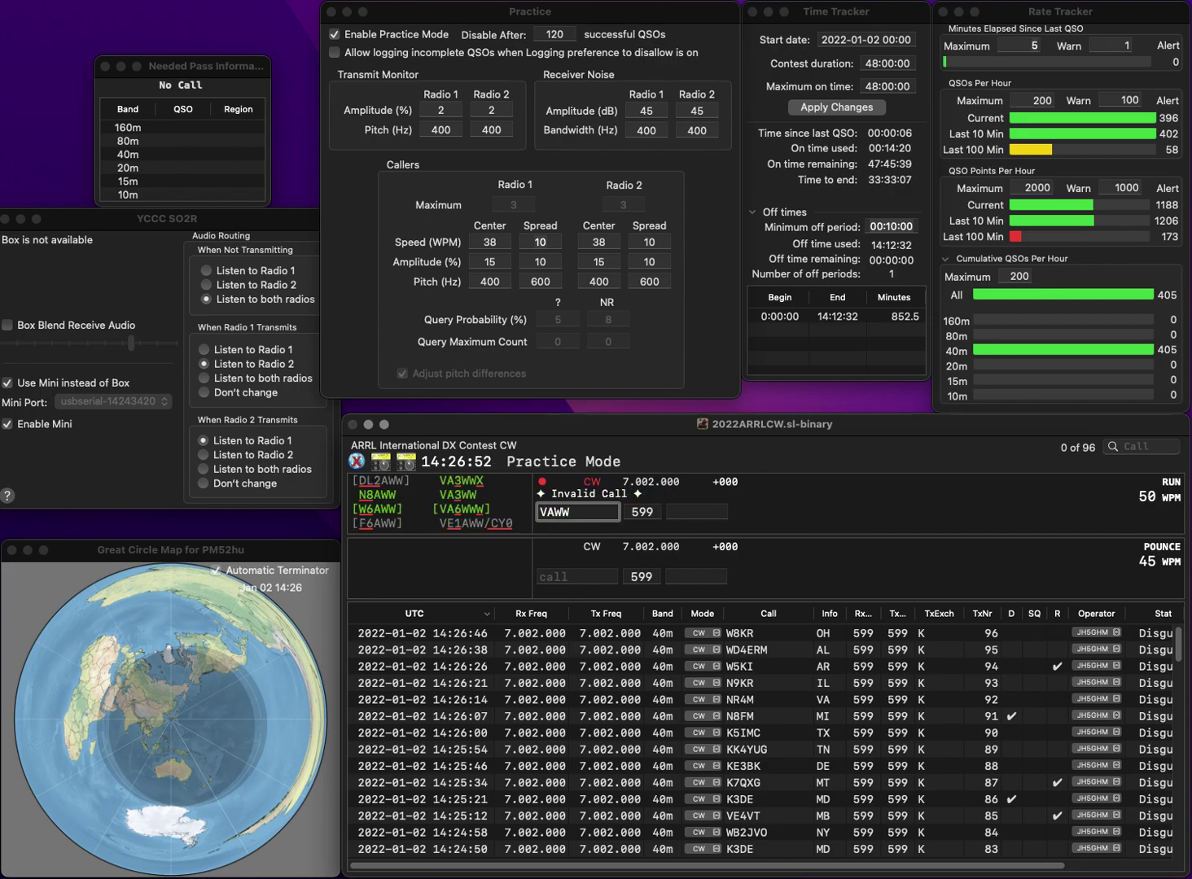
pyautogui.write('3')
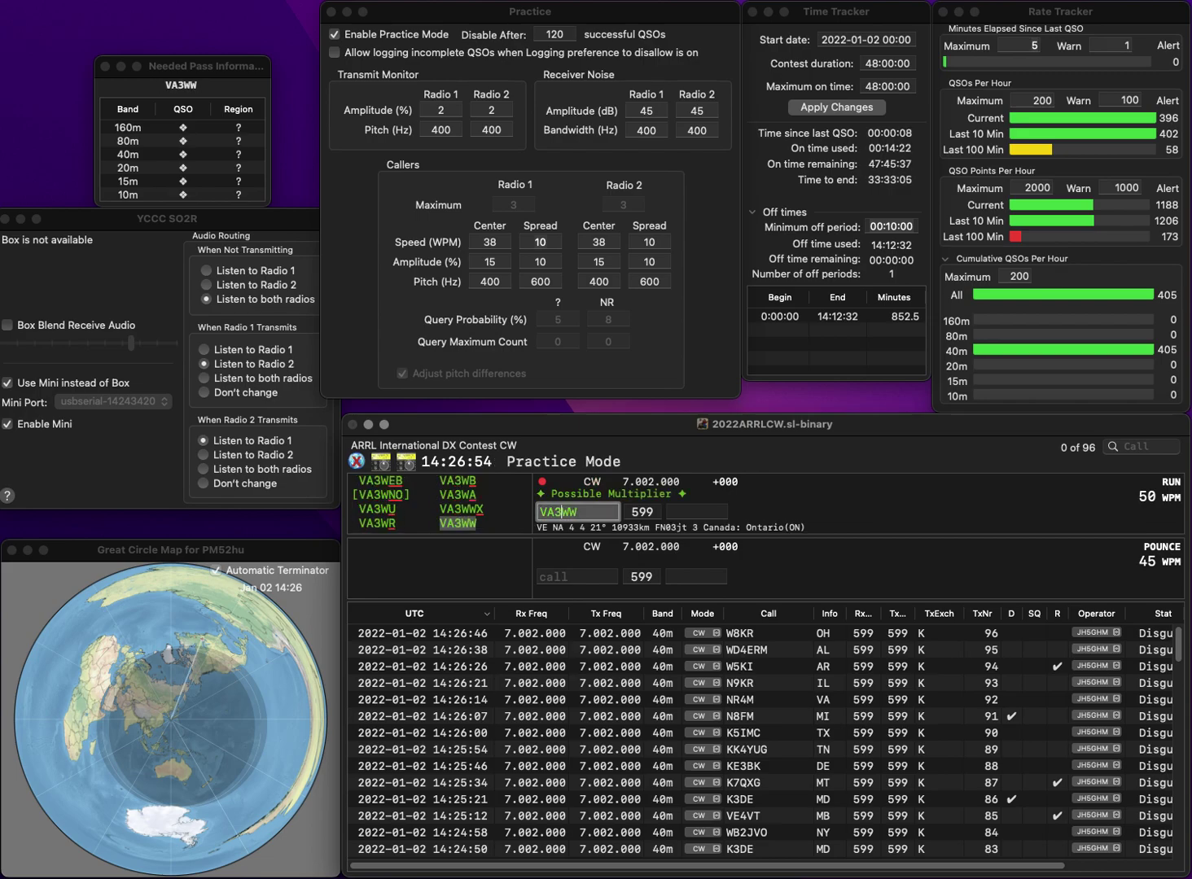
pyautogui.press('Return')
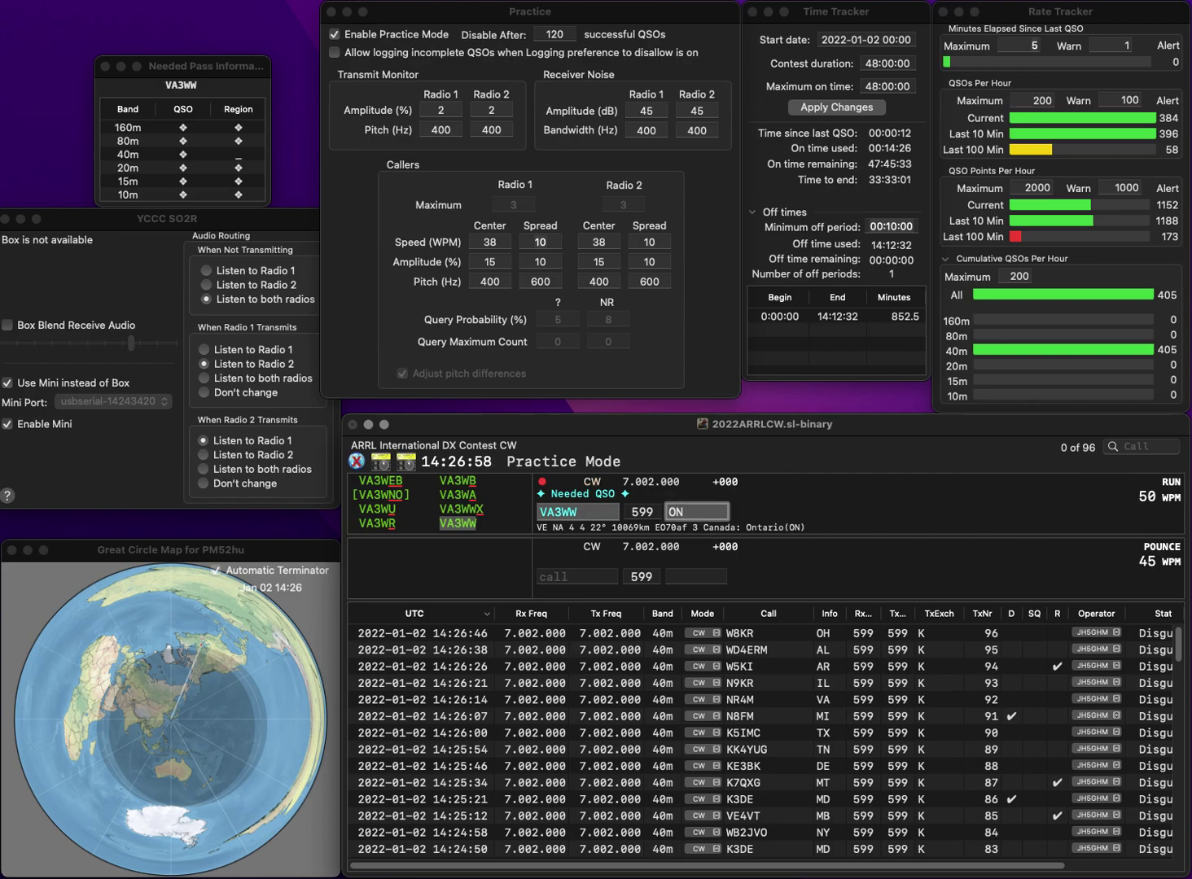
pyautogui.press('Return')
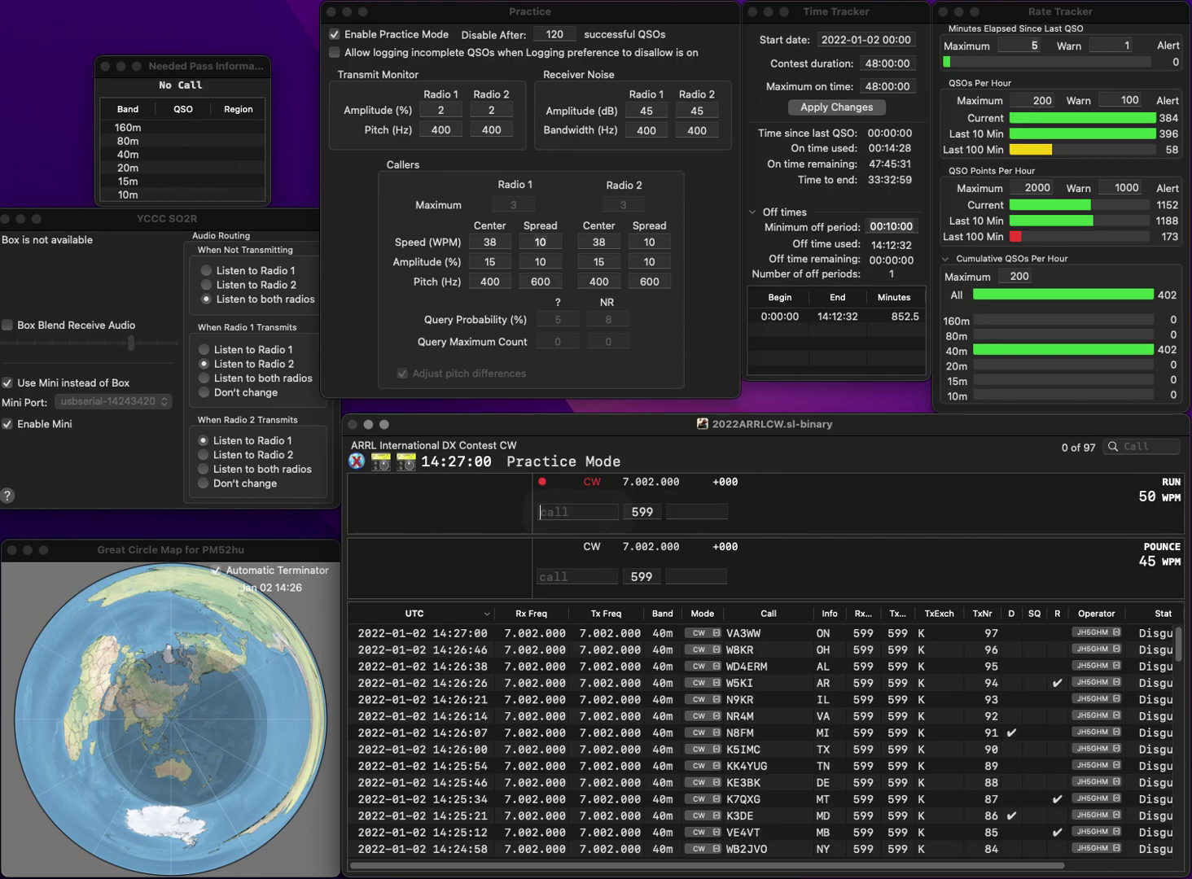
# Complete the partly copied call as W0JX and log the run contact with received exchange SD
pyautogui.write('K')
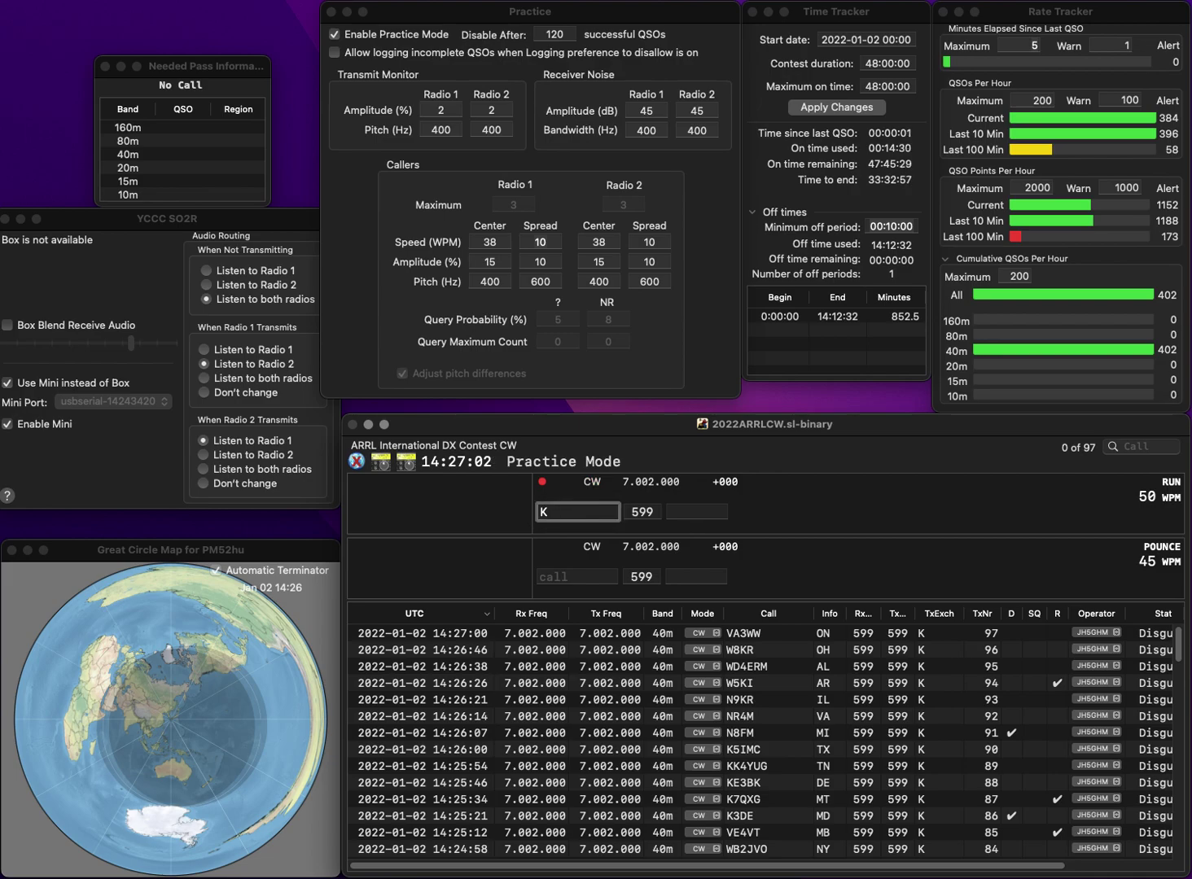
pyautogui.write('JX')
pyautogui.press('Left')
pyautogui.press('Left')
pyautogui.press('BackSpace')
pyautogui.write('W0')
pyautogui.press('space')
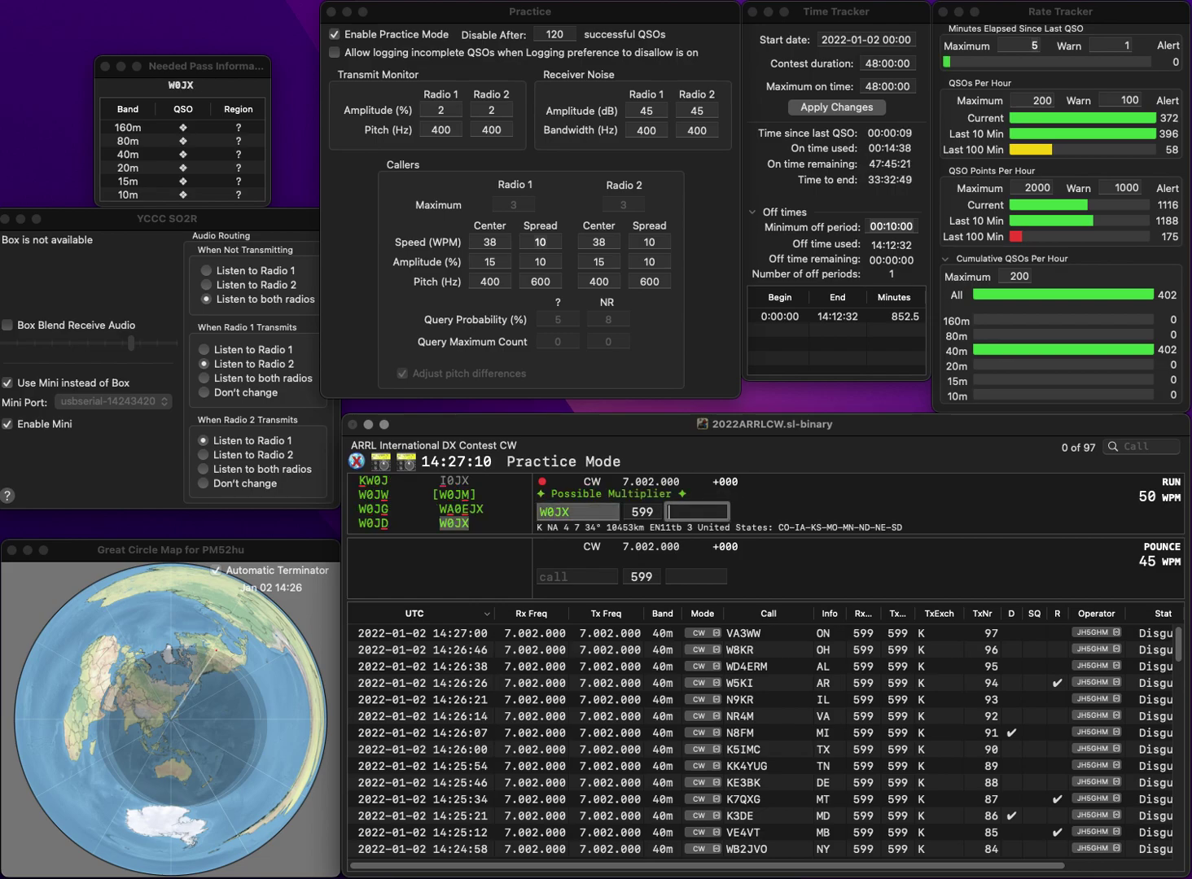
pyautogui.write('D')
pyautogui.press('Return')
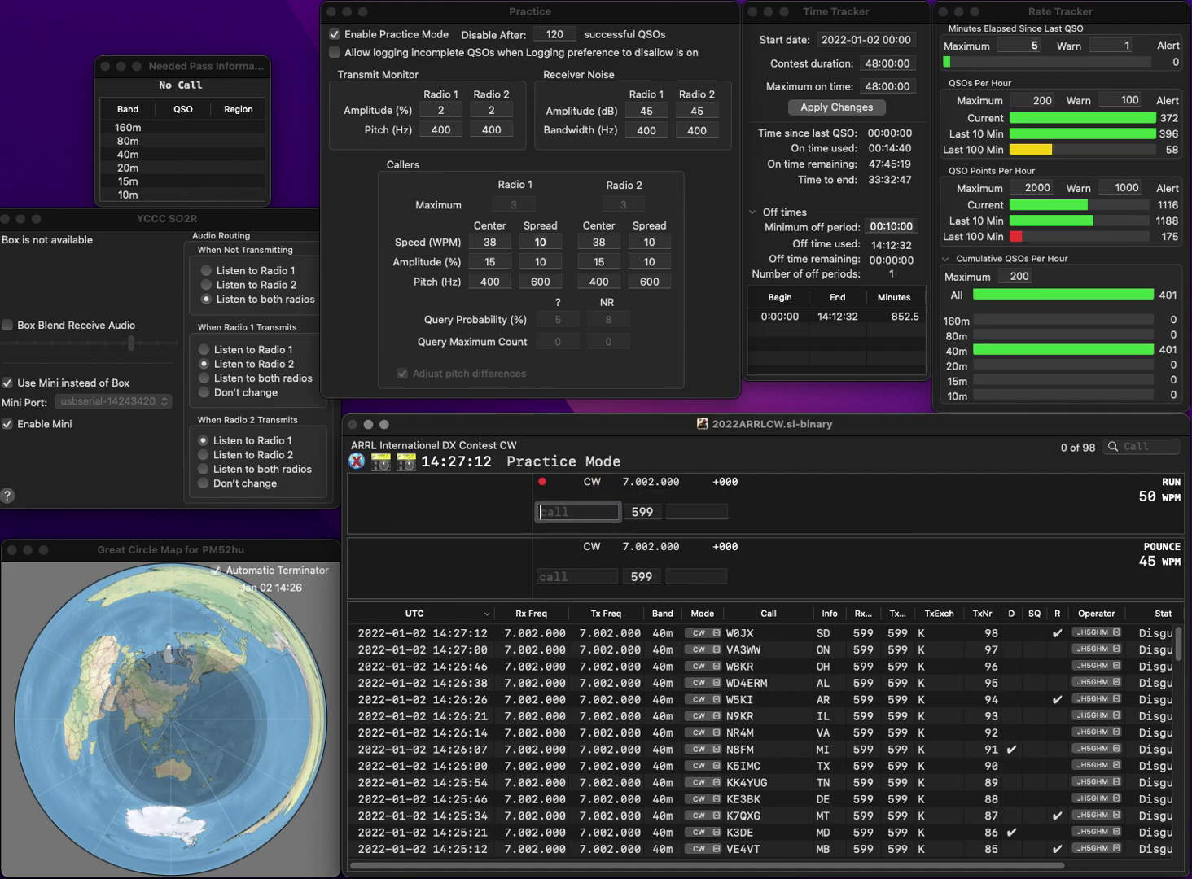
pyautogui.write('WE7P')
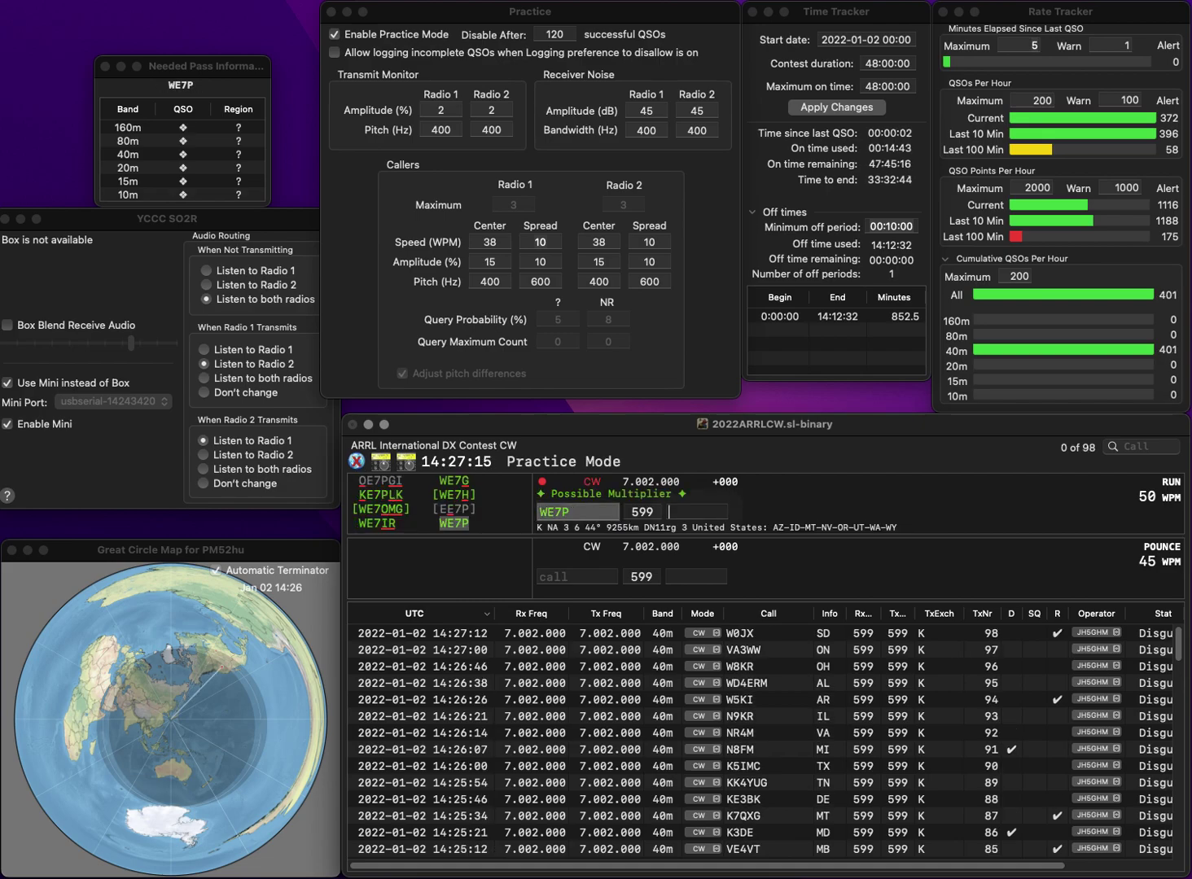
pyautogui.press('Return')
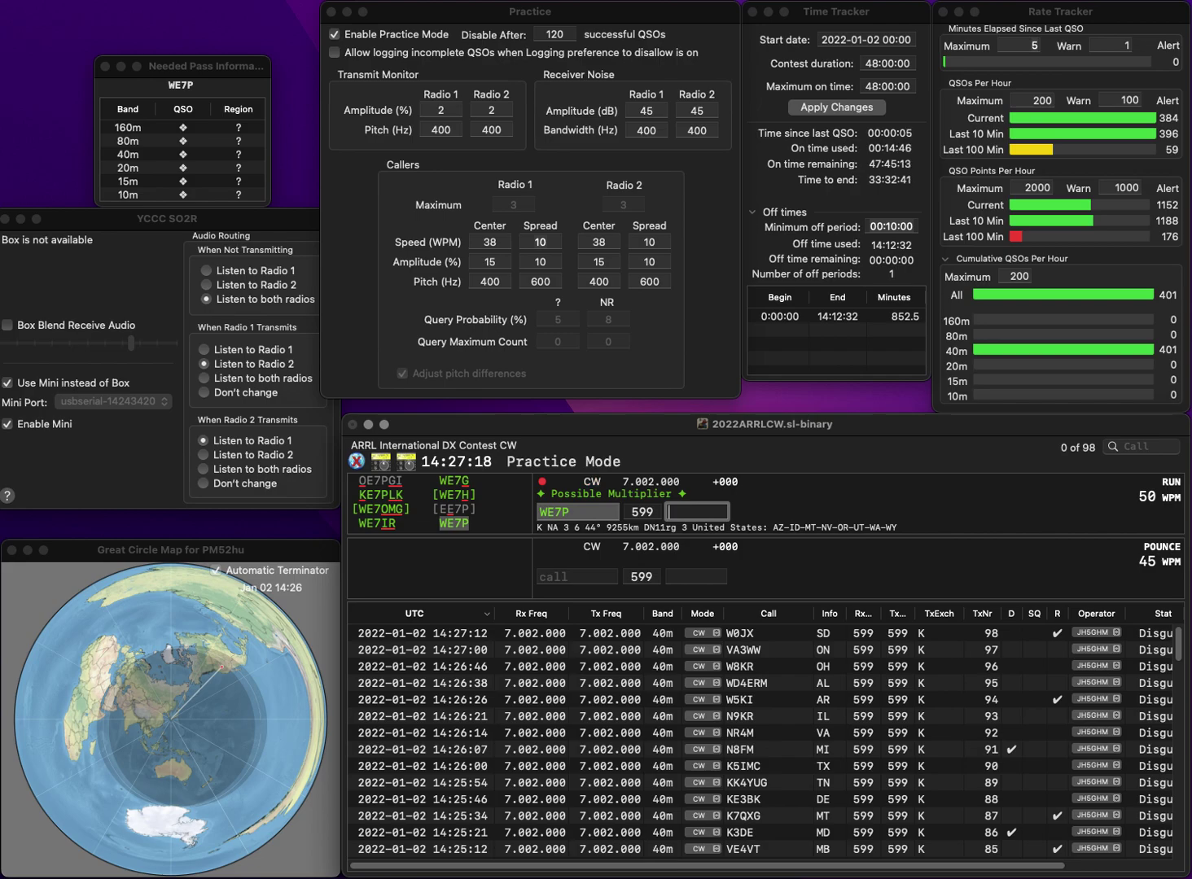
pyautogui.write('AZ')
pyautogui.press('Return')
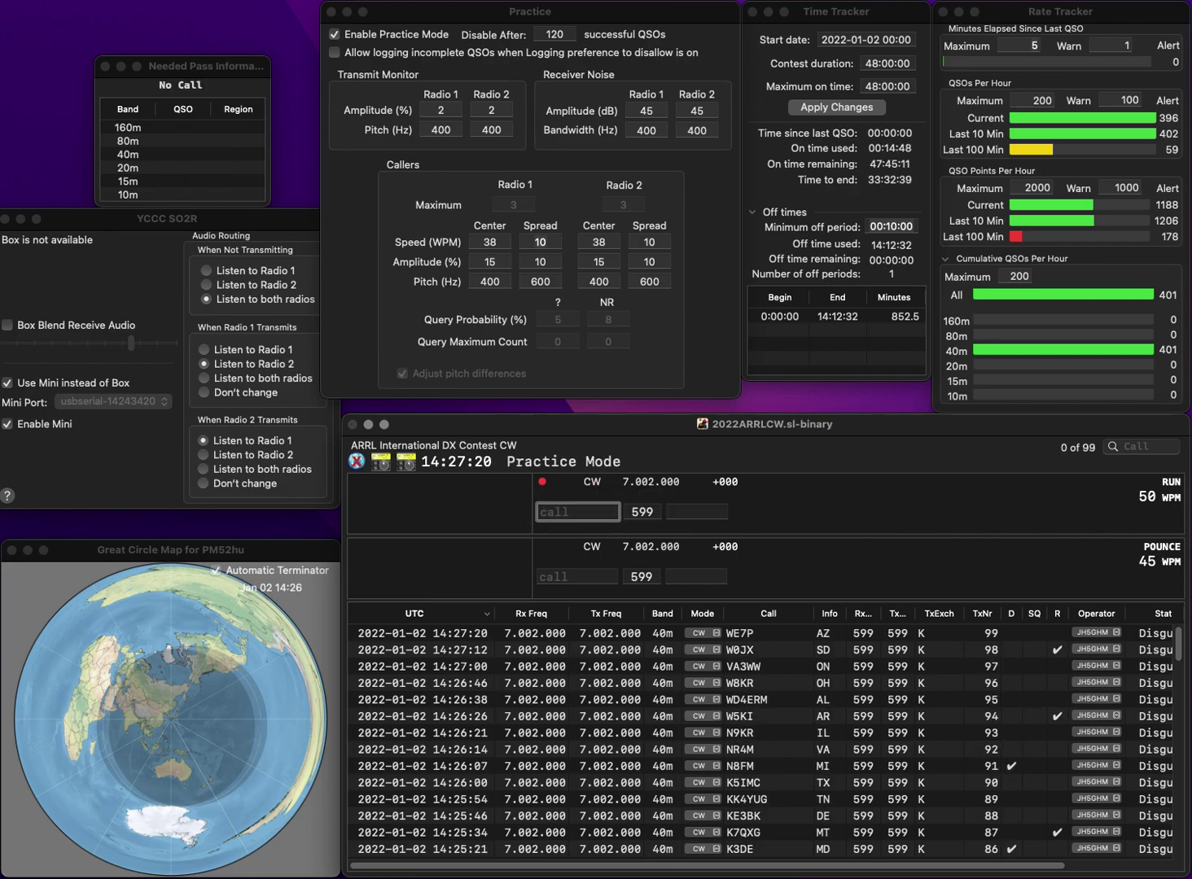
pyautogui.write('KQ')
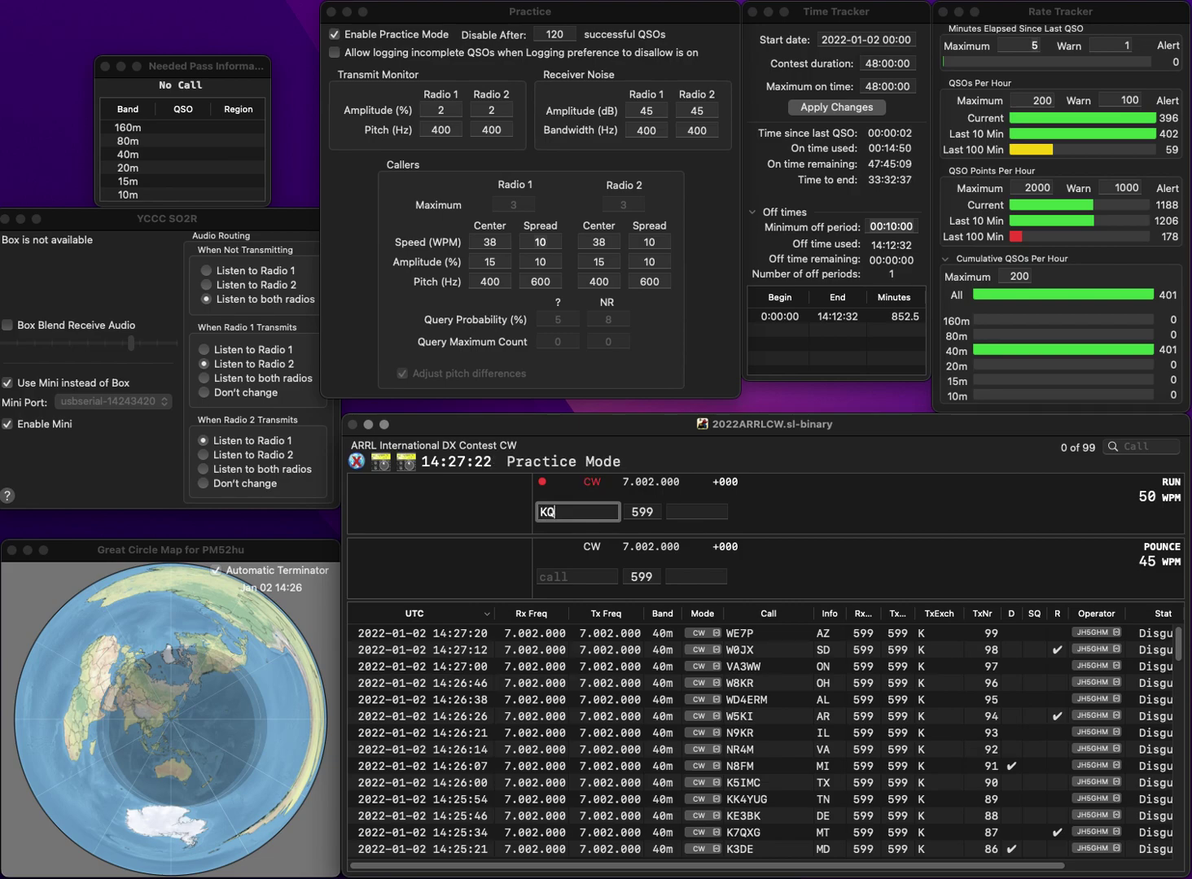
pyautogui.write('4KX')
pyautogui.press('Return')
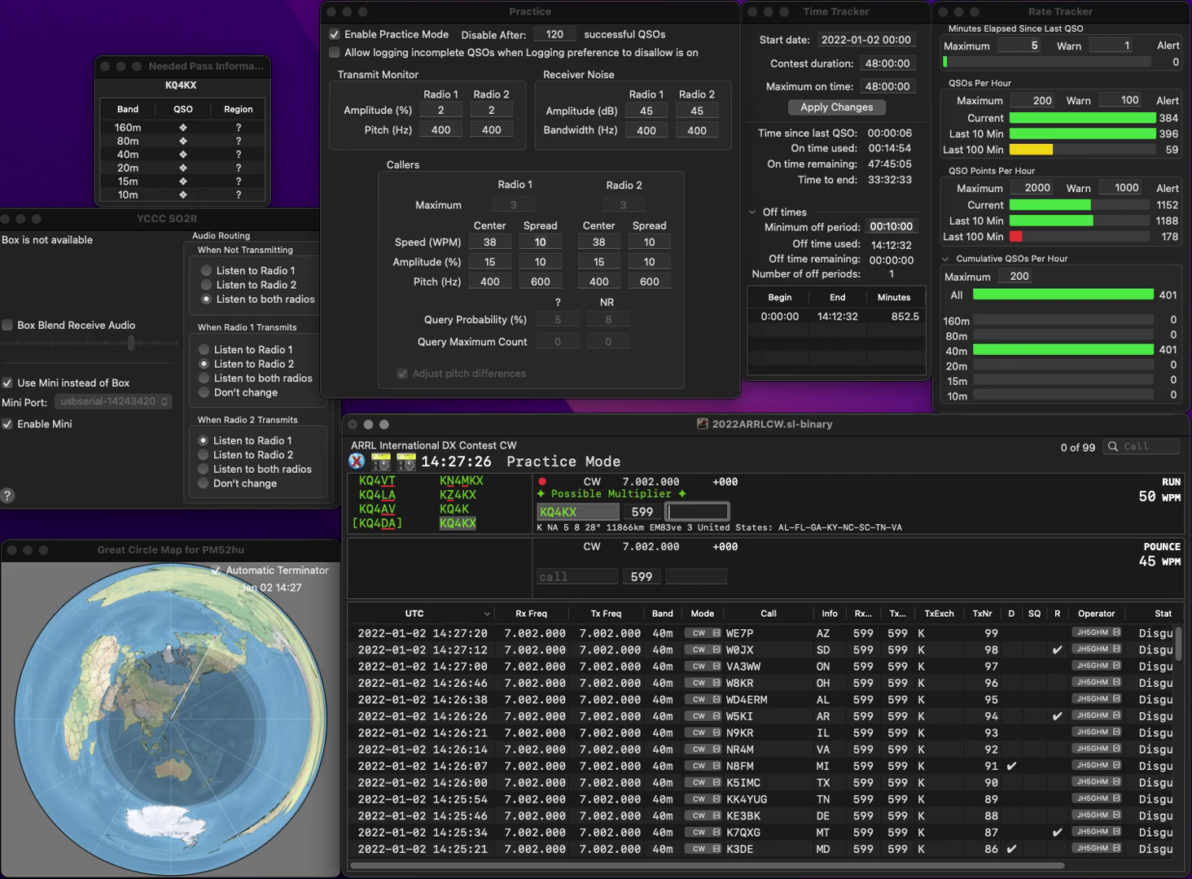
pyautogui.write('NC')
pyautogui.press('Return')
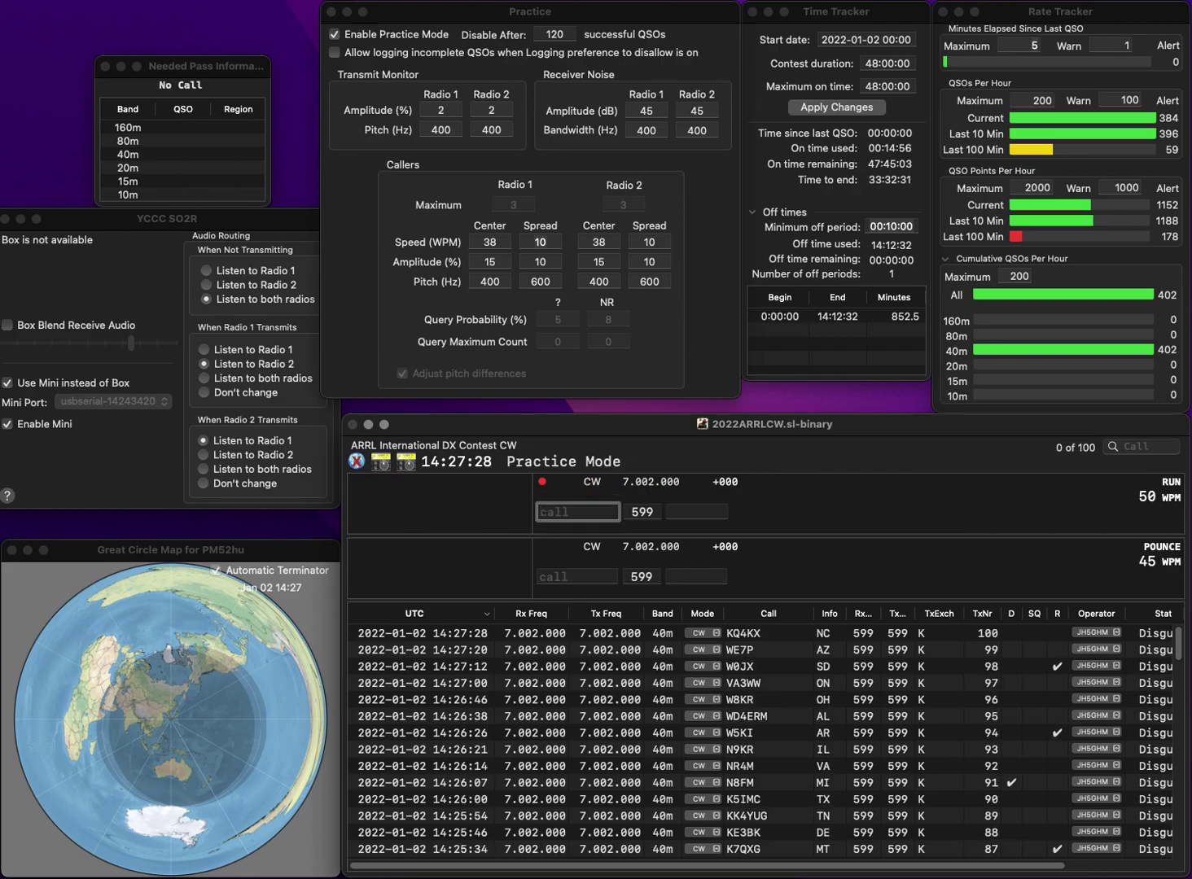
pyautogui.write('W9RZX')
pyautogui.press('space')
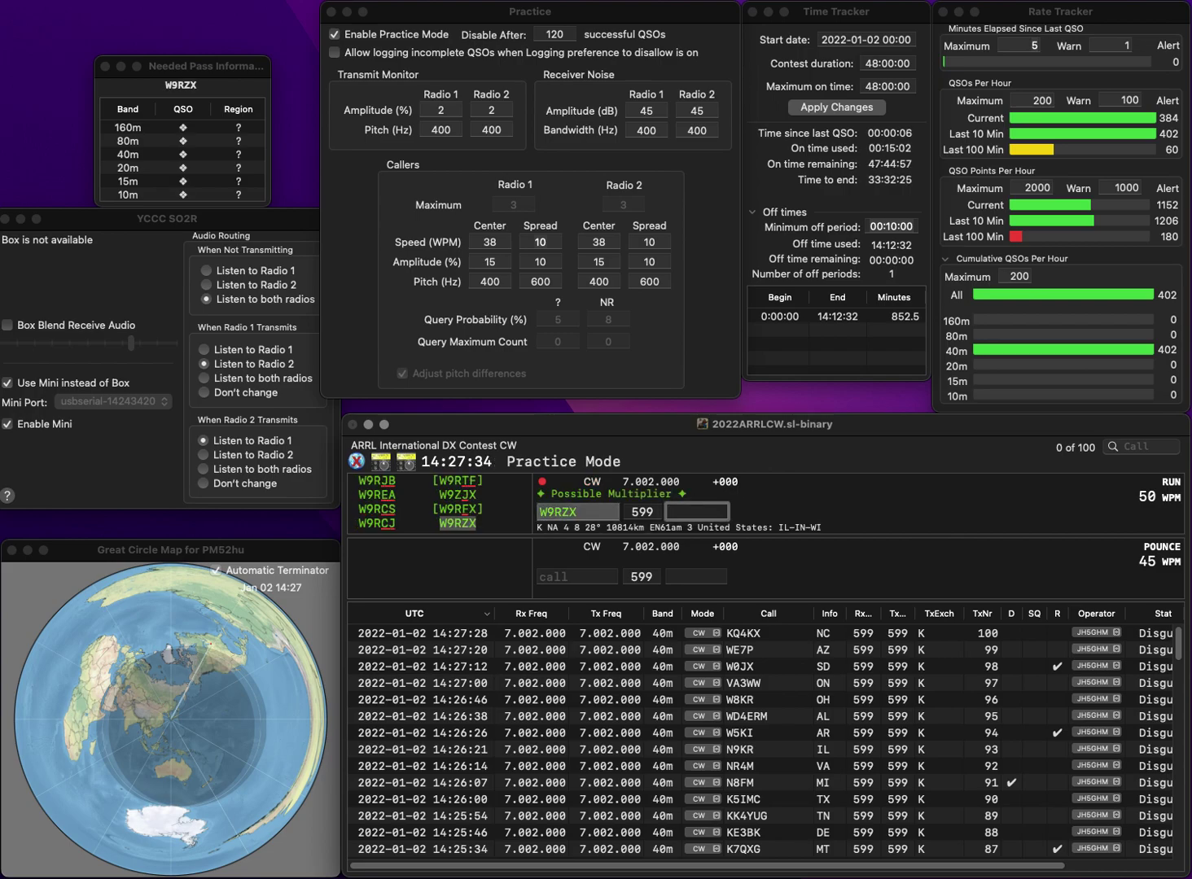
pyautogui.write('WI')
pyautogui.press('Return')
pyautogui.write('KF7HB')
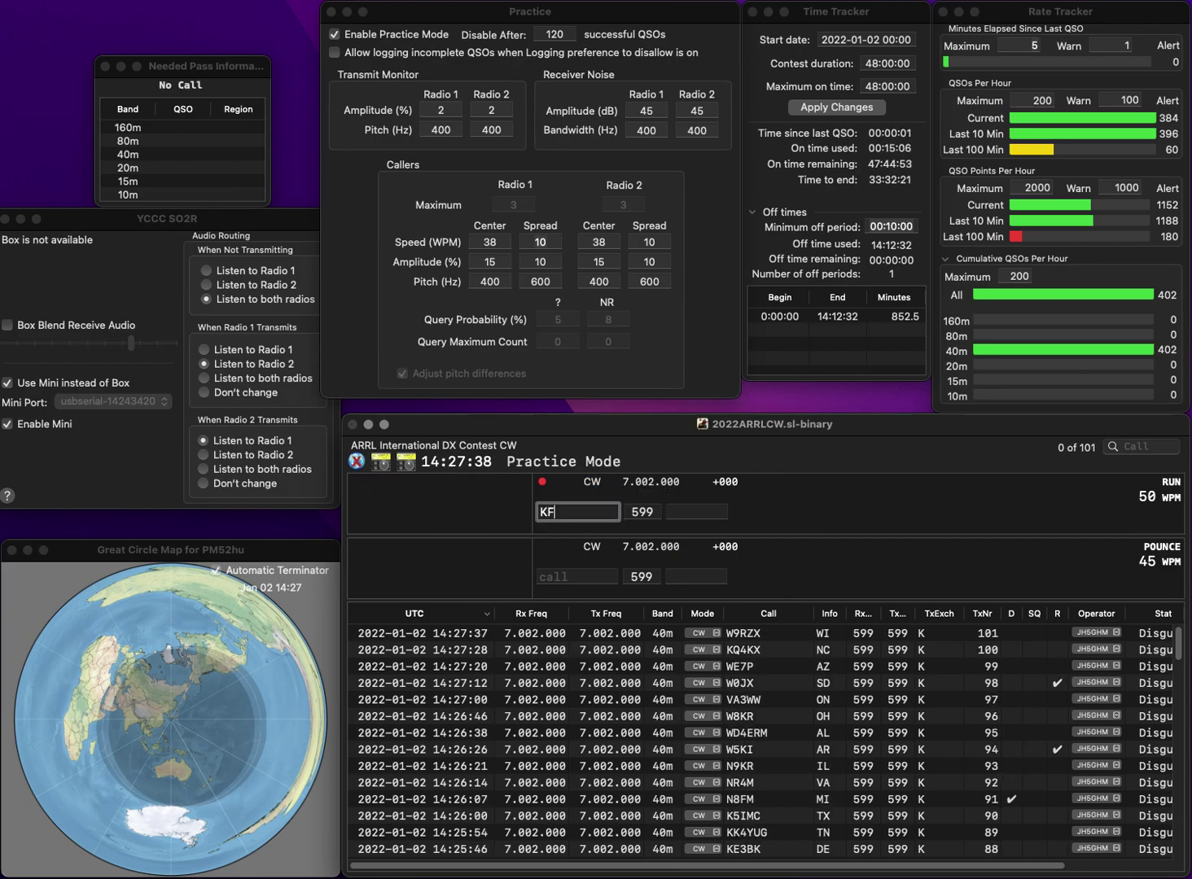
pyautogui.press('space')
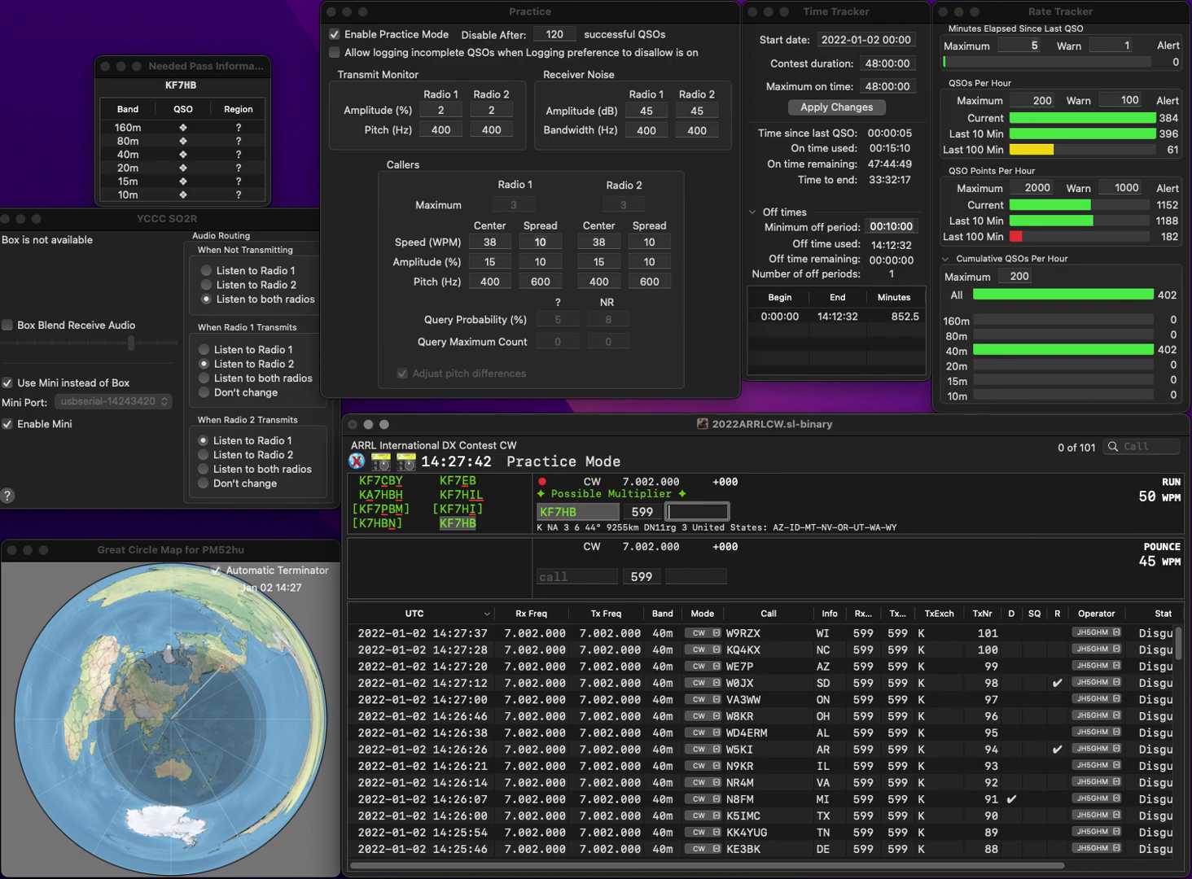
pyautogui.write('ID')
pyautogui.press('Return')
pyautogui.write('KK')
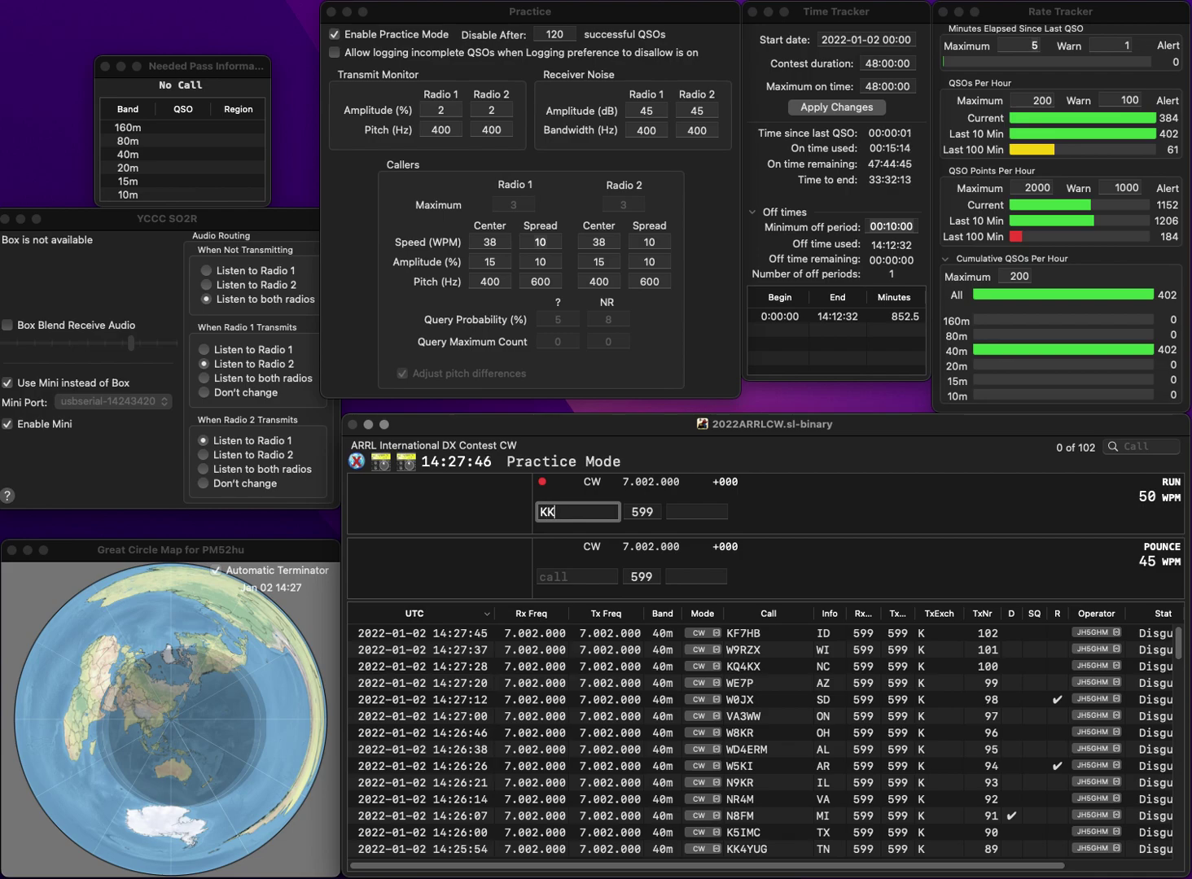
pyautogui.write('C9WI')
pyautogui.press('Tab')
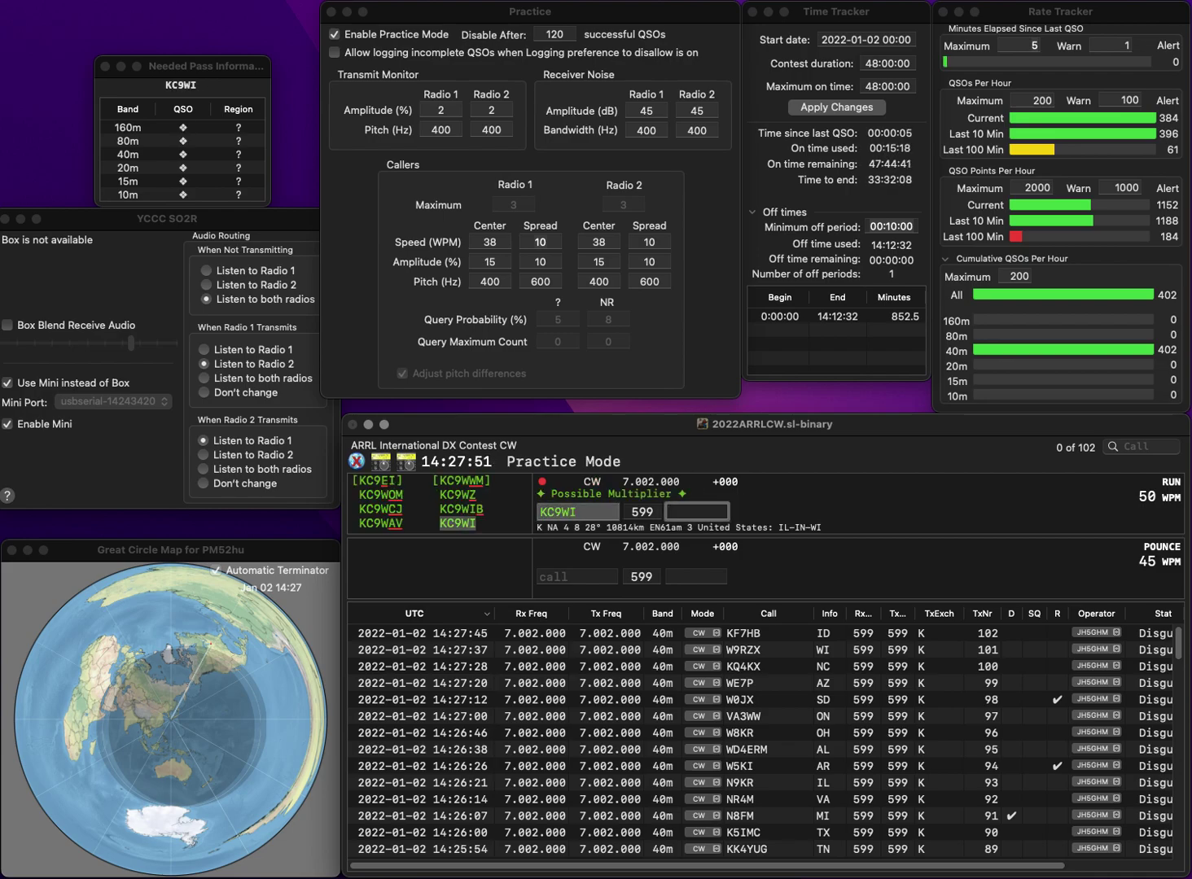
pyautogui.write('in')
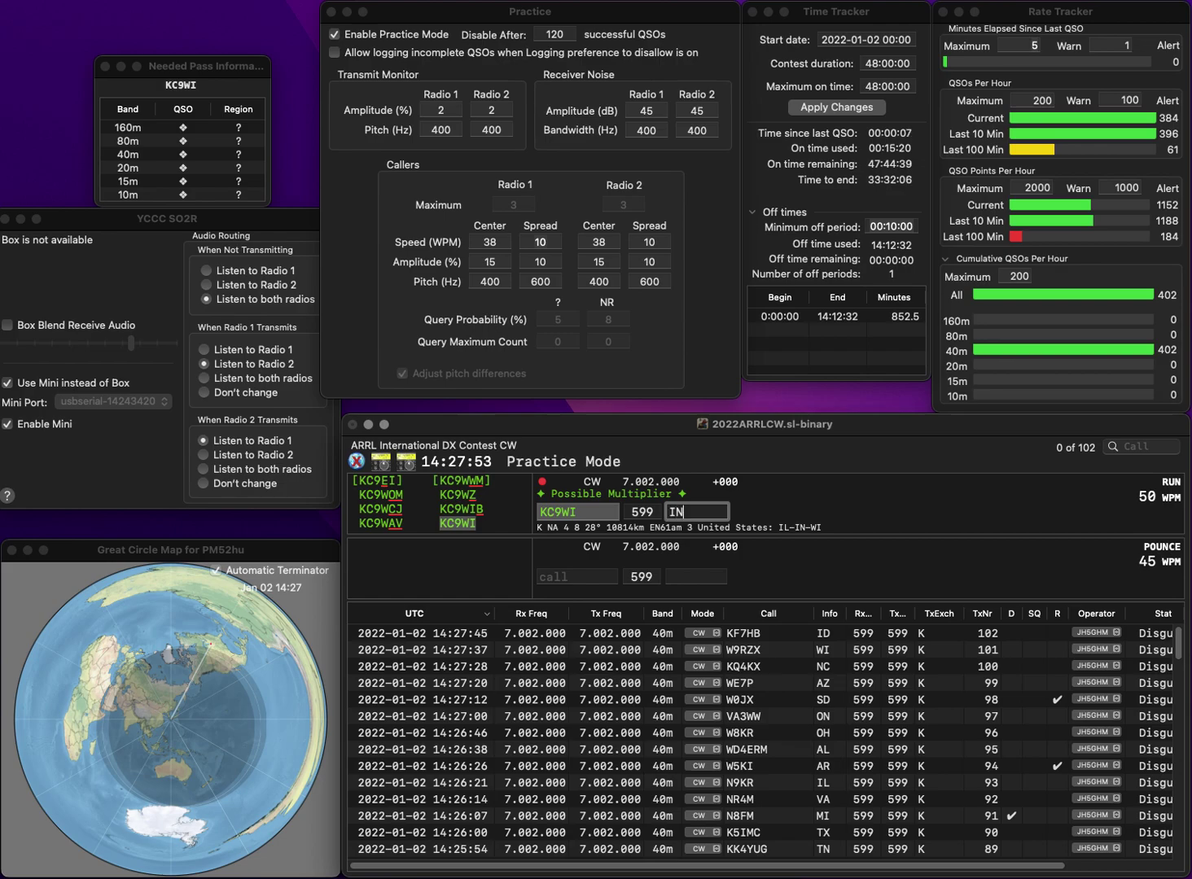
pyautogui.press('Return')
# Enter the caller as N7CQ, correct it to NL7CQ, and log the run contact with received exchange NE
pyautogui.write('N7CQ')
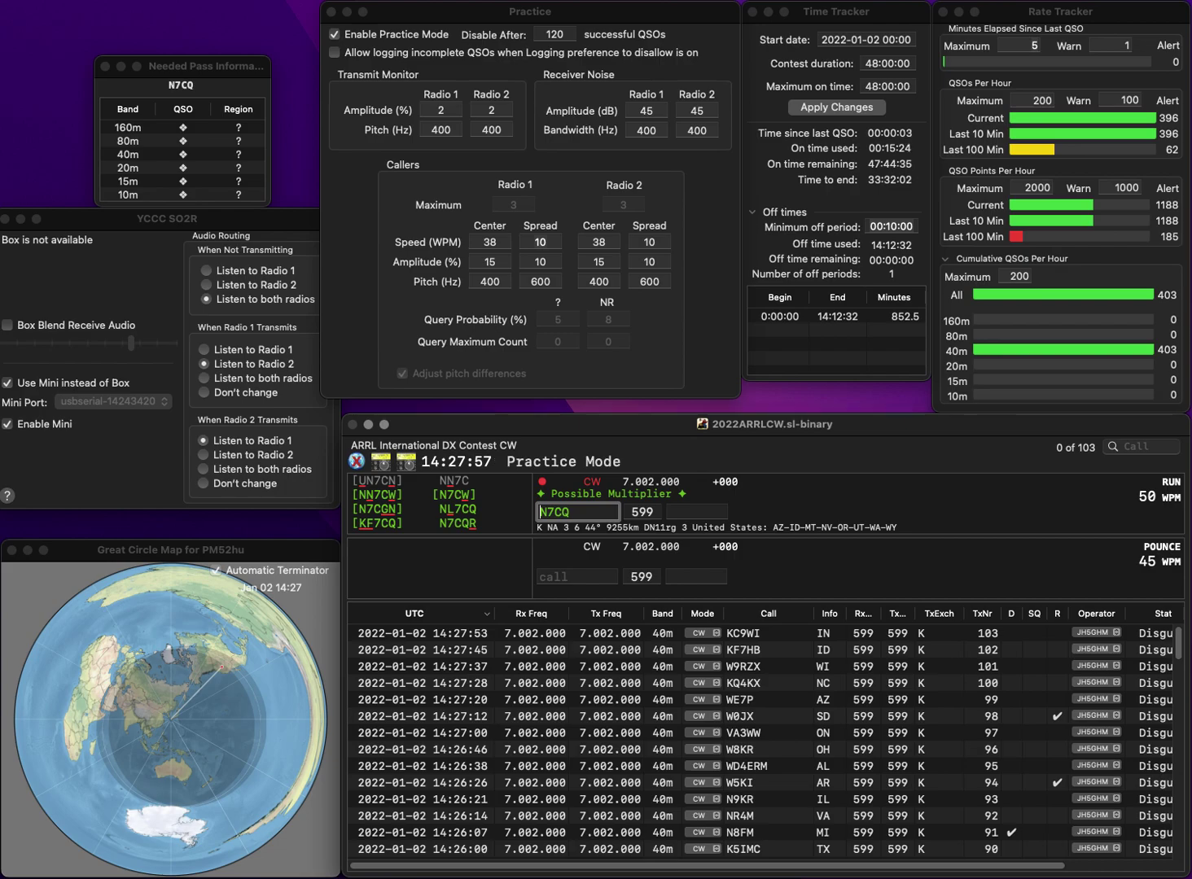
pyautogui.write('L')
pyautogui.press('Return')
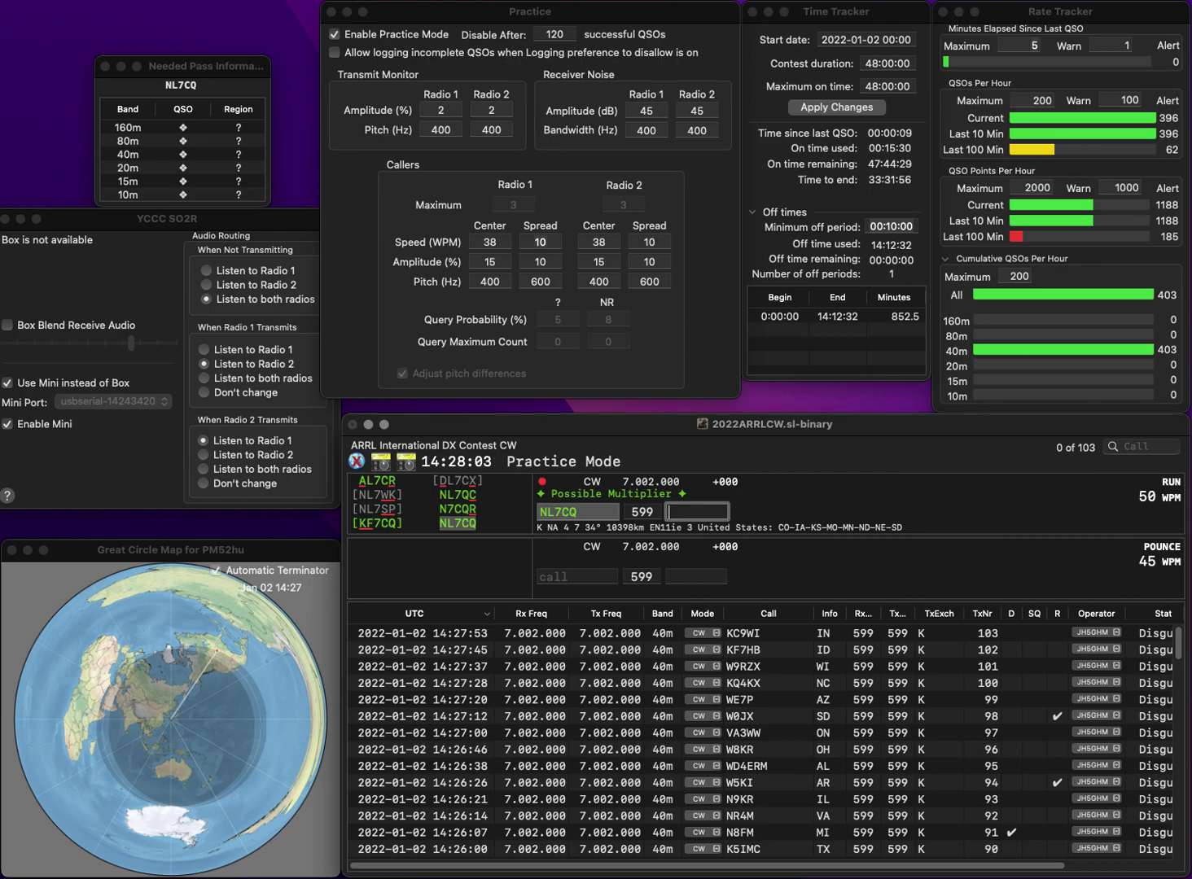
pyautogui.write('NE')
pyautogui.press('Return')
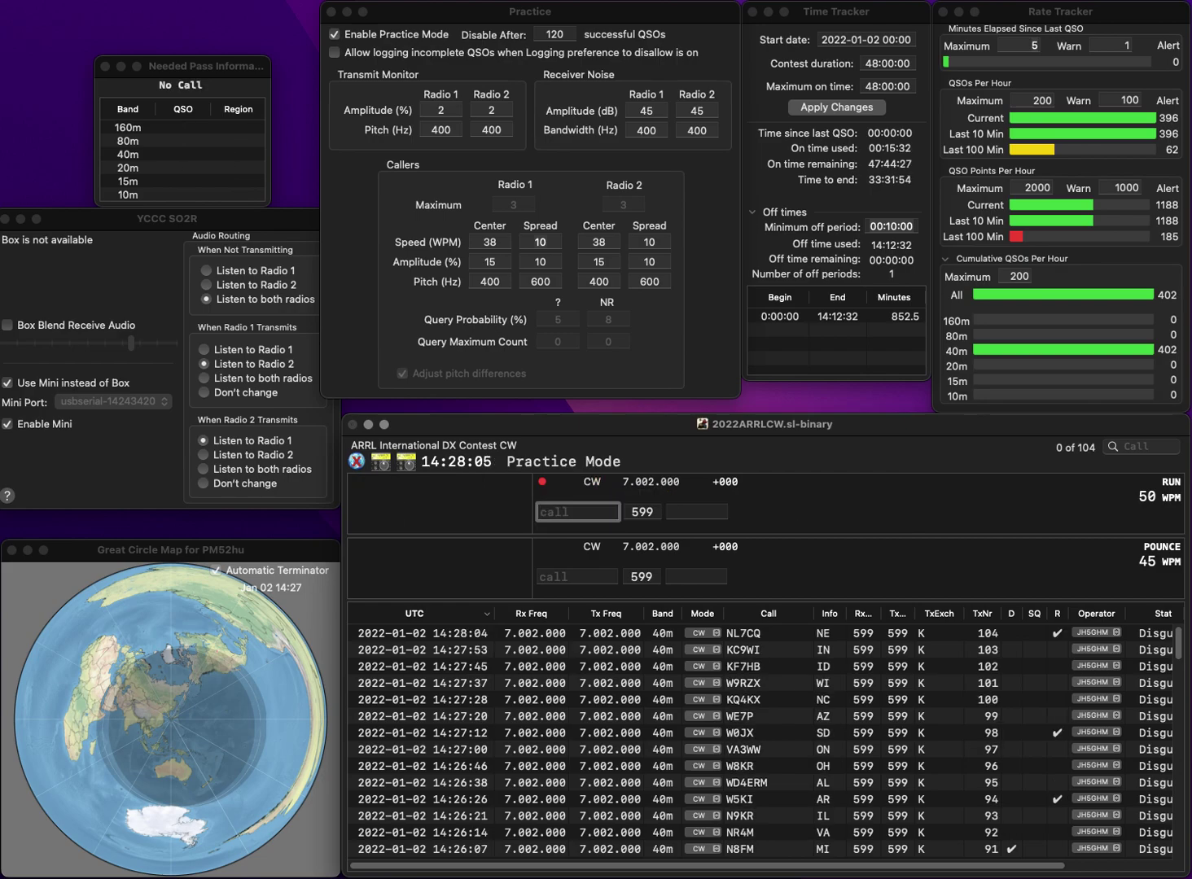
pyautogui.write('KB2M')
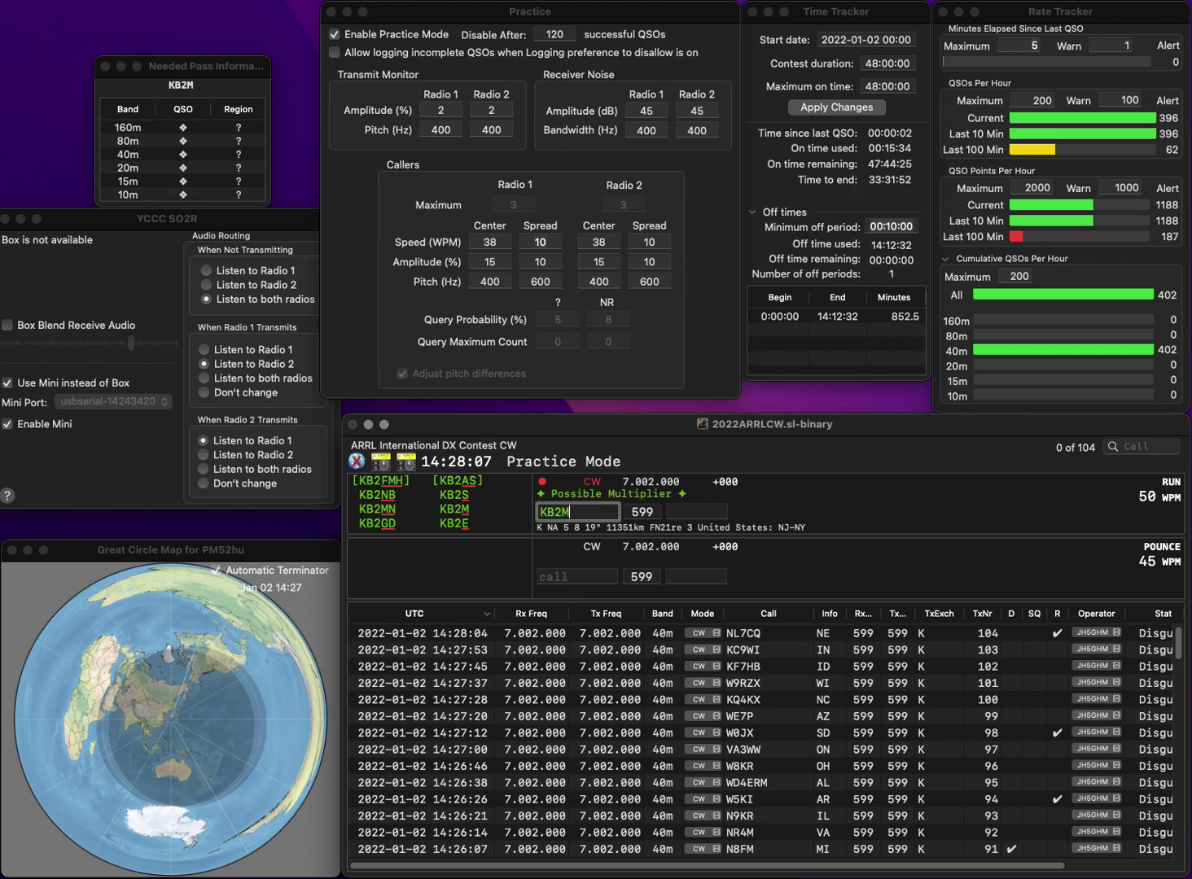
pyautogui.press('Tab')
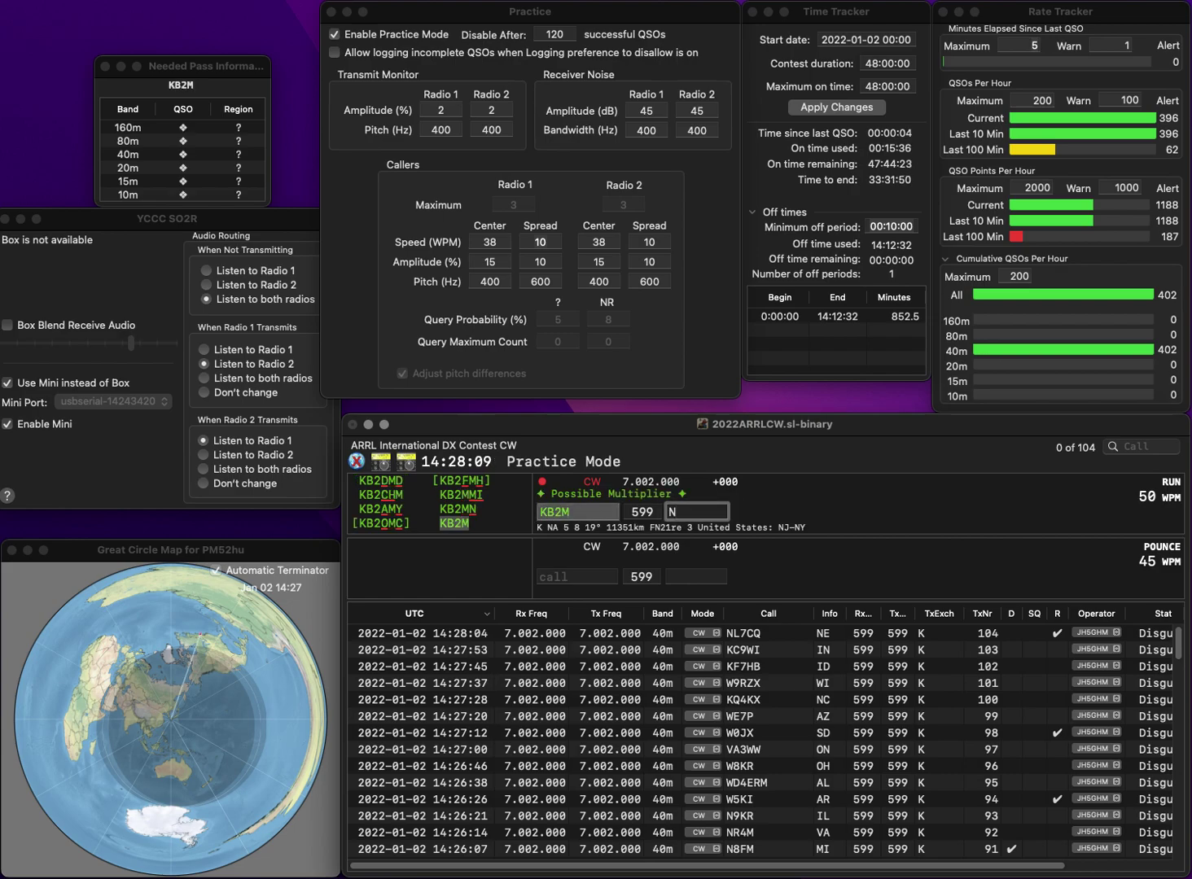
pyautogui.write('NJ')
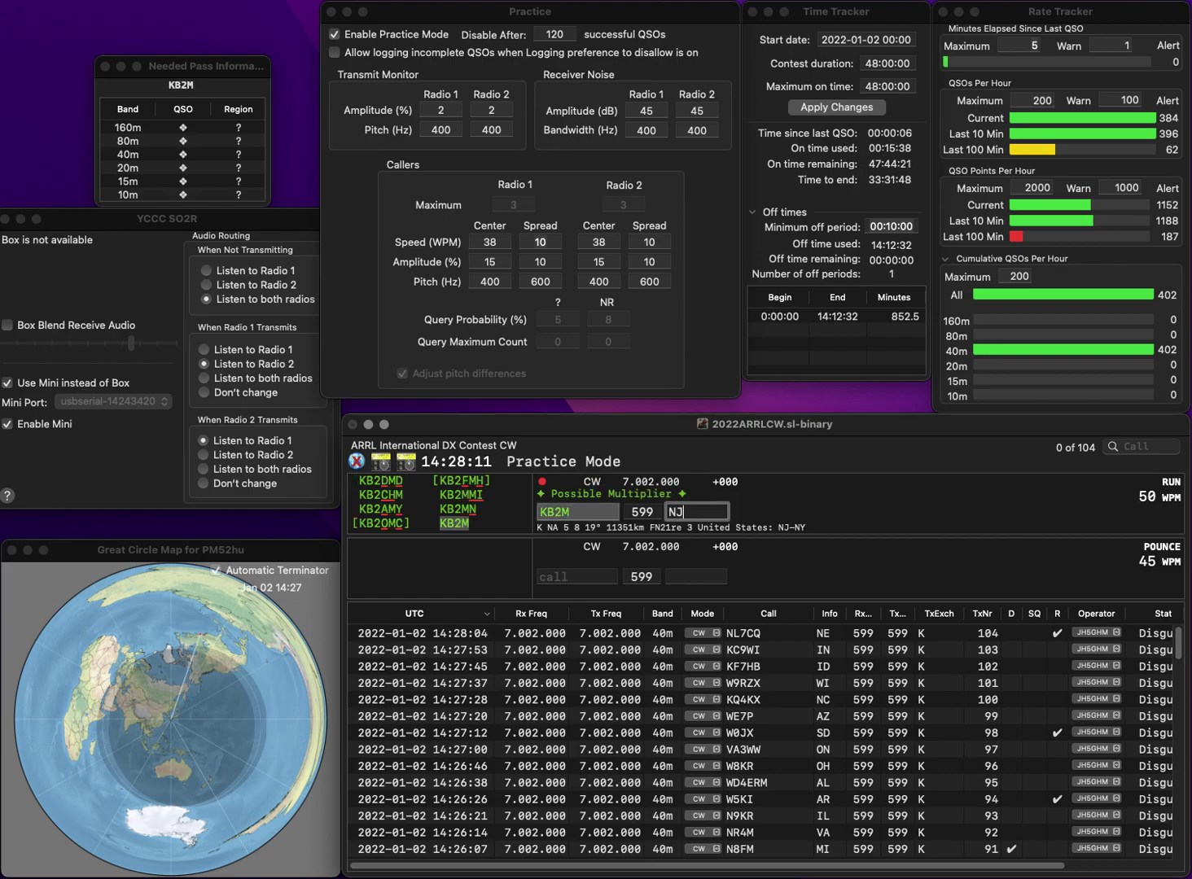
pyautogui.press('Return')
pyautogui.write('N6VE')
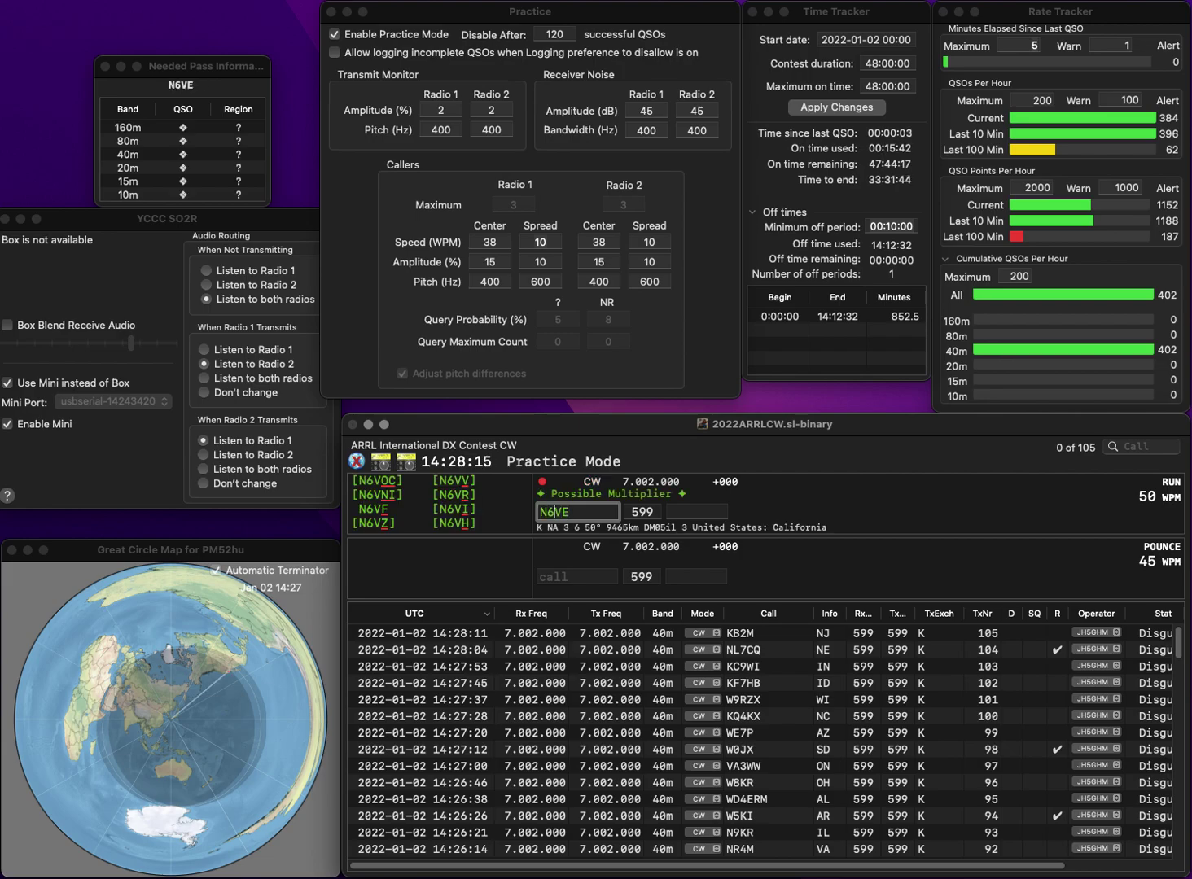
pyautogui.press('Left')
pyautogui.press('Left')
pyautogui.press('BackSpace')
pyautogui.write('B3')
pyautogui.press('Delete')
pyautogui.press('Delete')
pyautogui.write('I')
pyautogui.press('Tab')
pyautogui.write('PA')
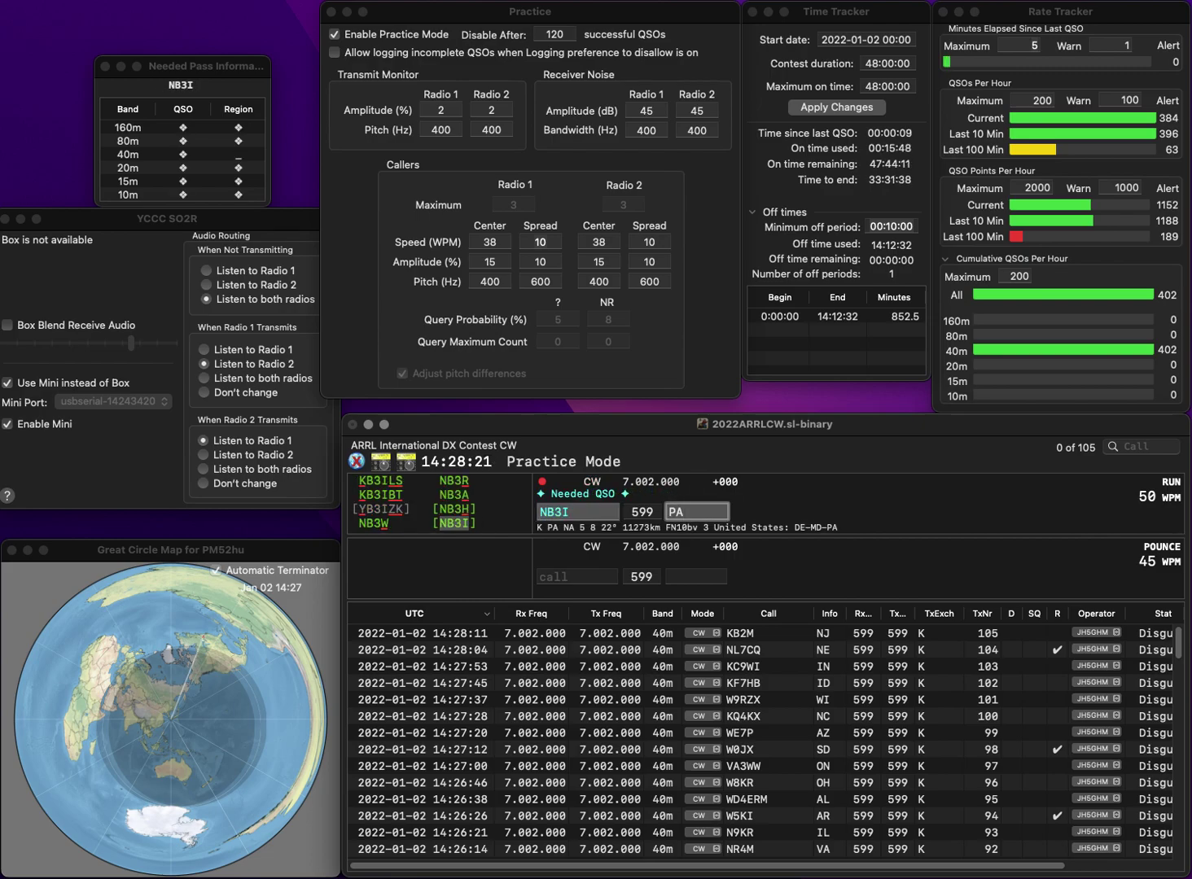
pyautogui.press('Return')
pyautogui.write('K2')
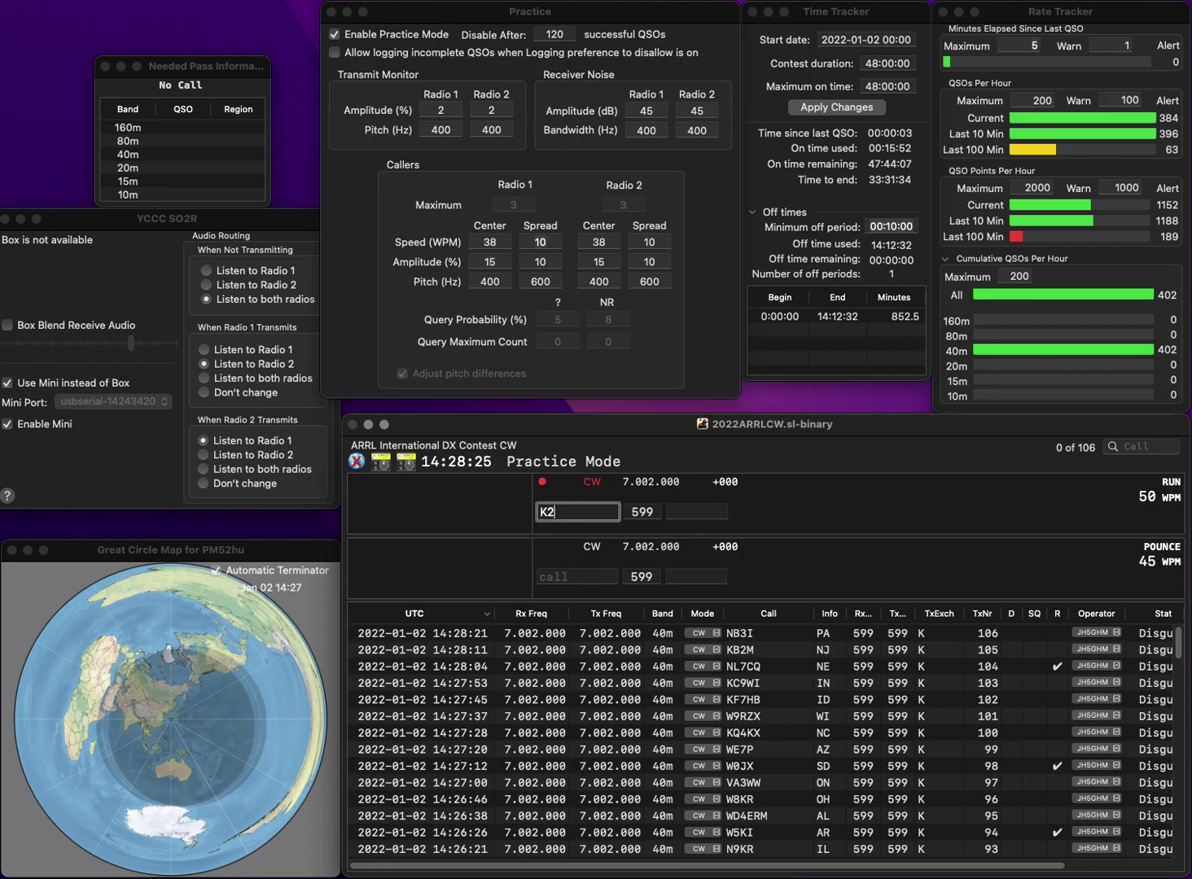
pyautogui.press('BackSpace')
pyautogui.write('J')
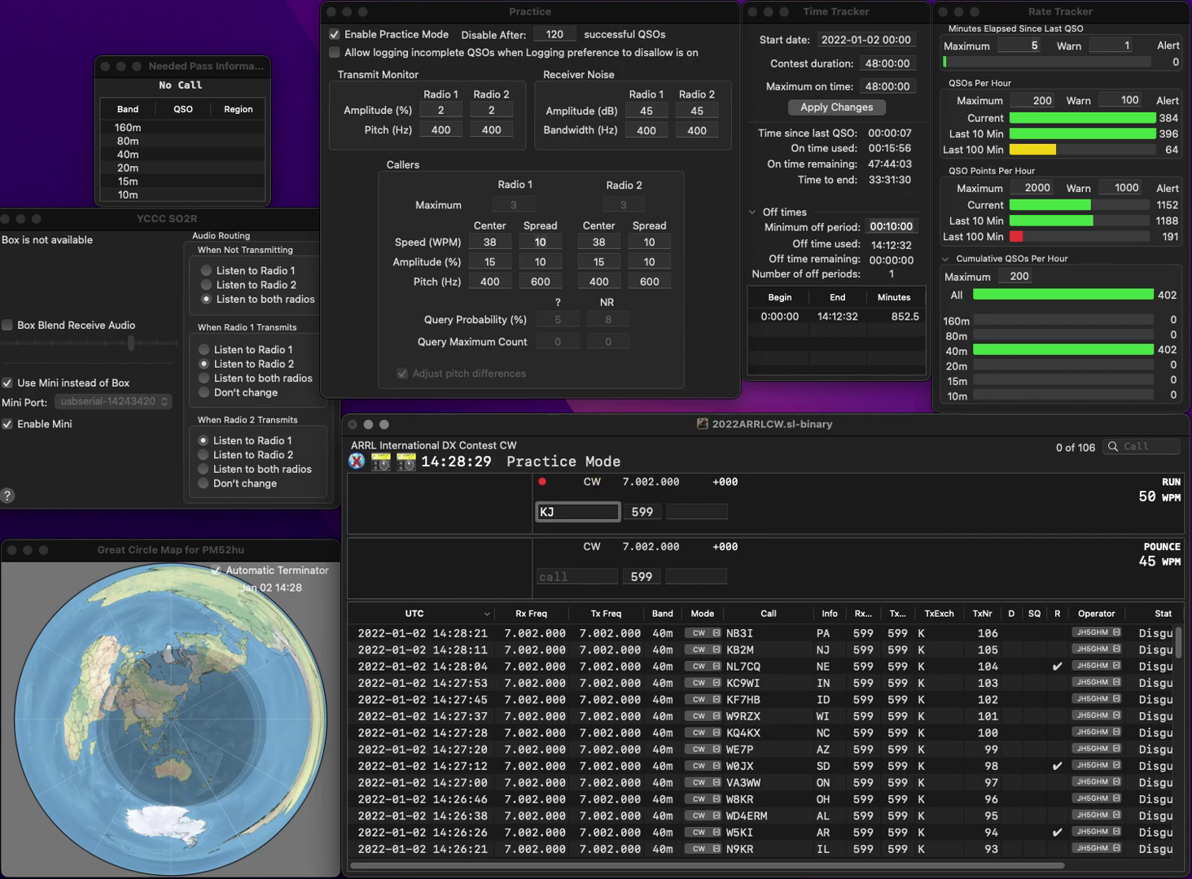
pyautogui.write('7I')
pyautogui.press('BackSpace')
pyautogui.write('EHQ')
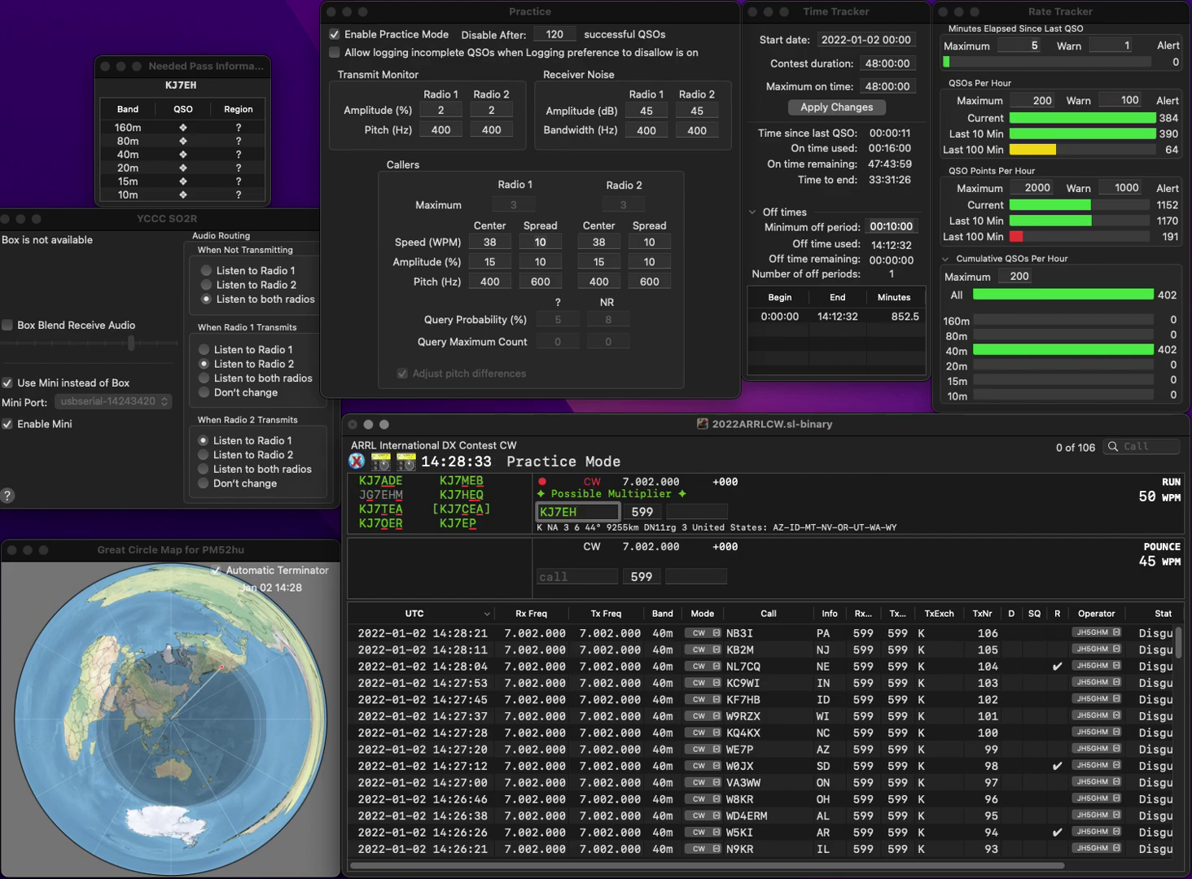
pyautogui.click(568, 512)
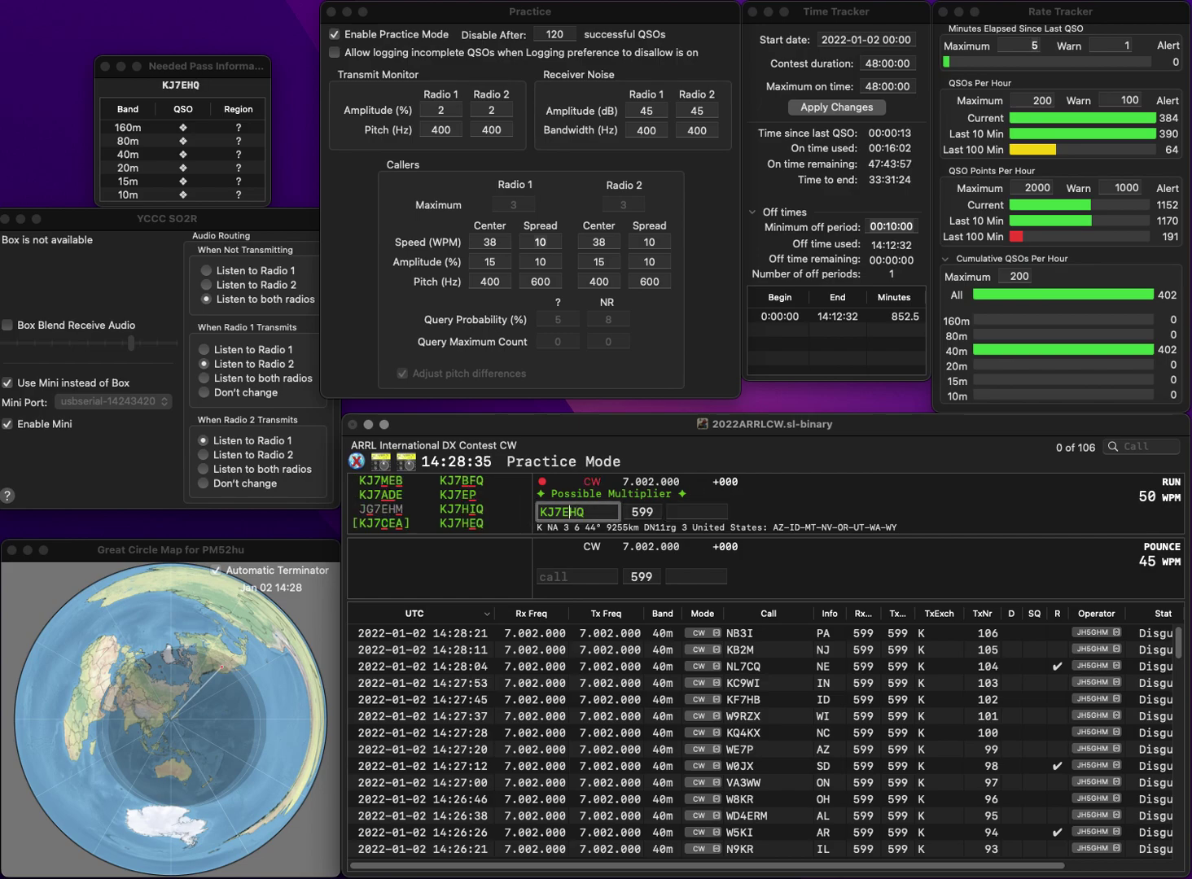
pyautogui.press('BackSpace')
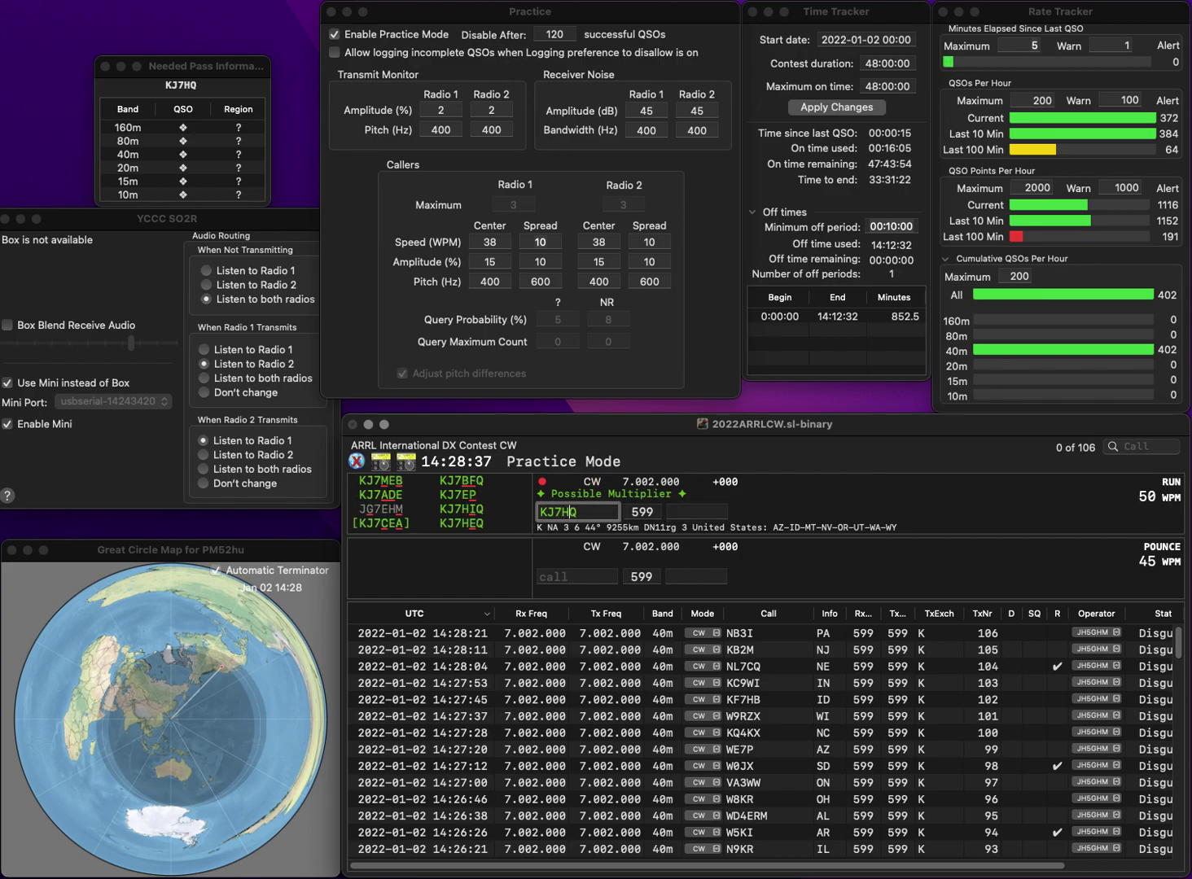
pyautogui.write('E')
pyautogui.press('Return')
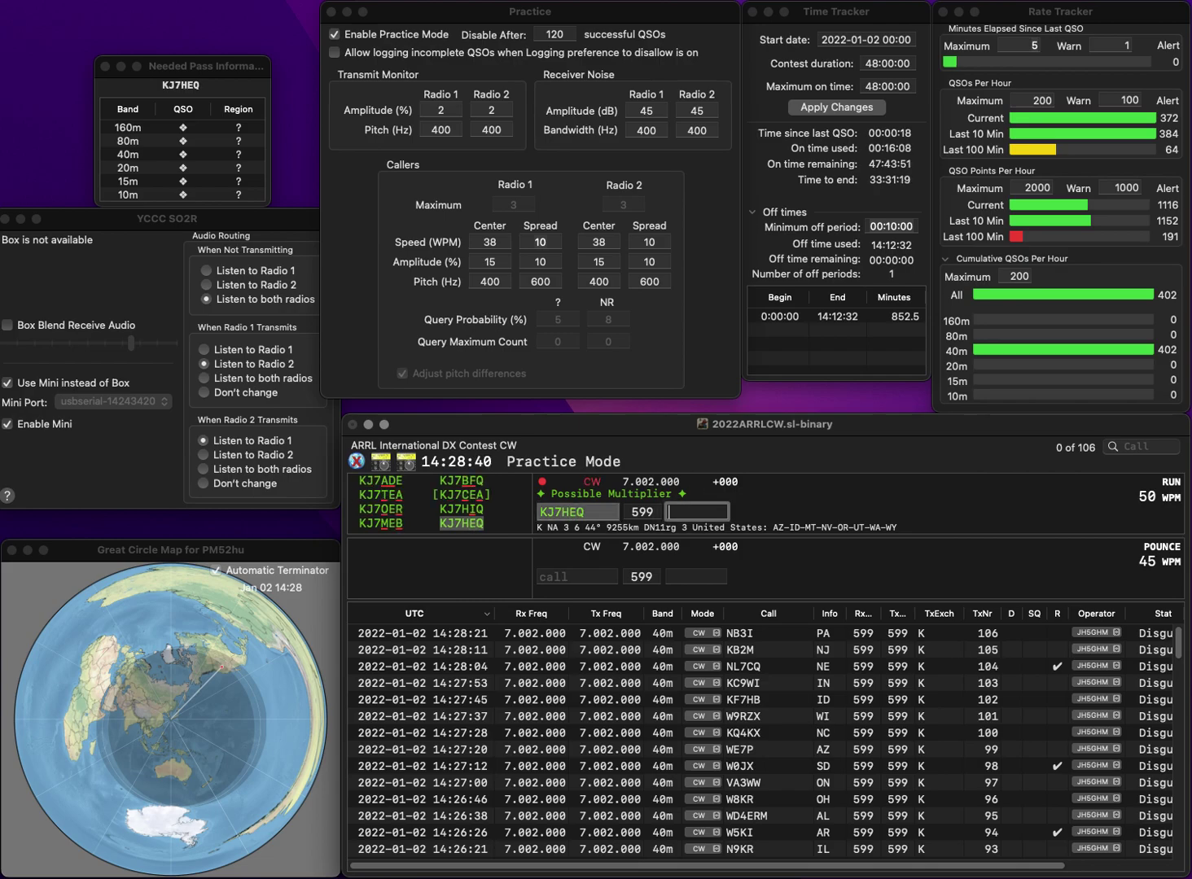
pyautogui.write('0')
pyautogui.write('R')
pyautogui.press('Return')
pyautogui.write('AB3OS')
pyautogui.press('Return')
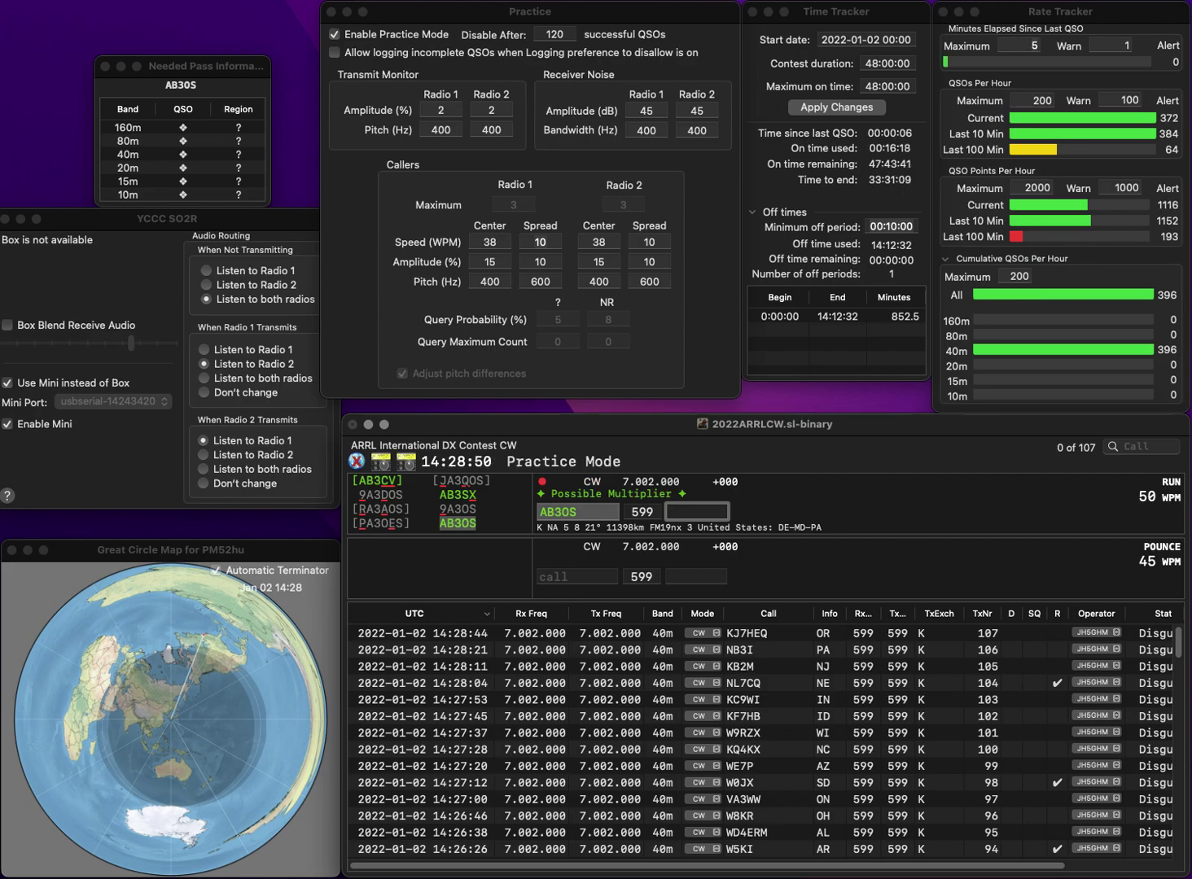
pyautogui.write('de')
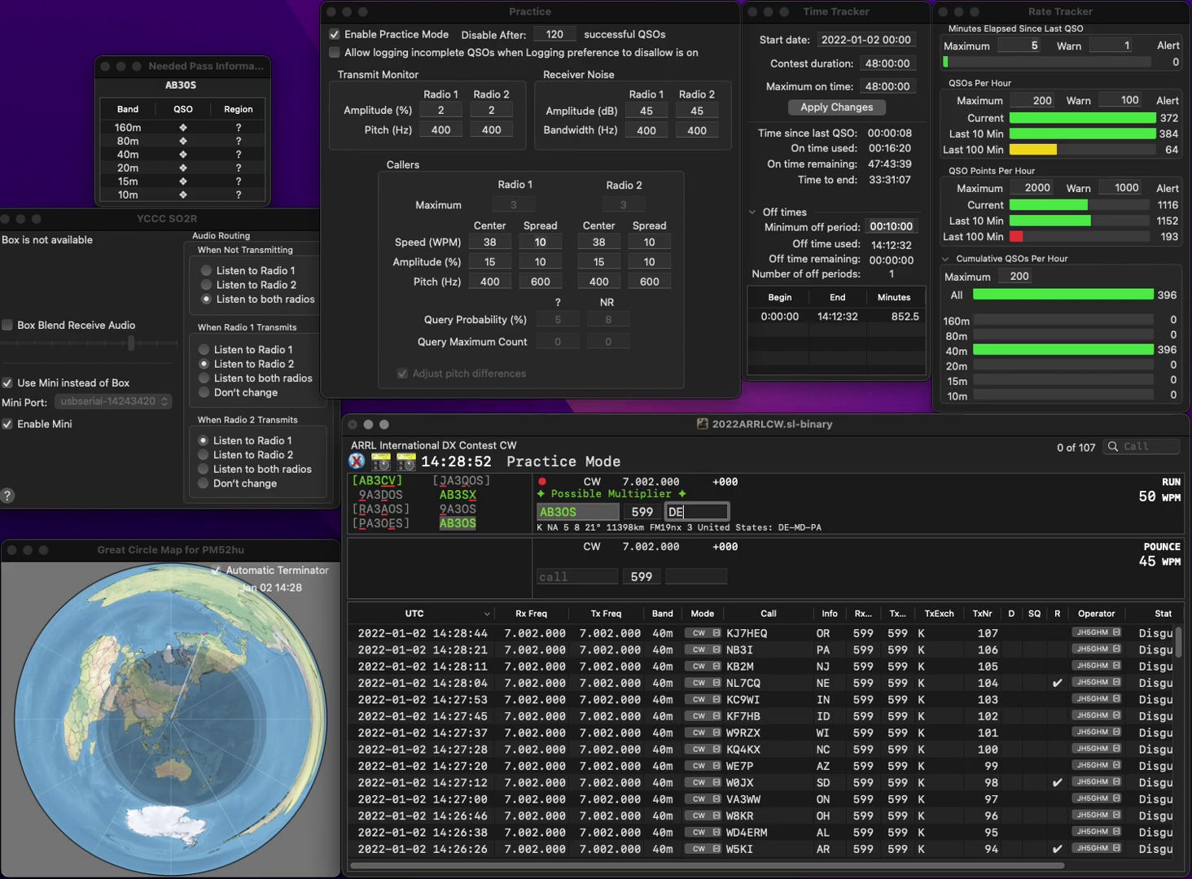
pyautogui.press('Return')
pyautogui.write('W')
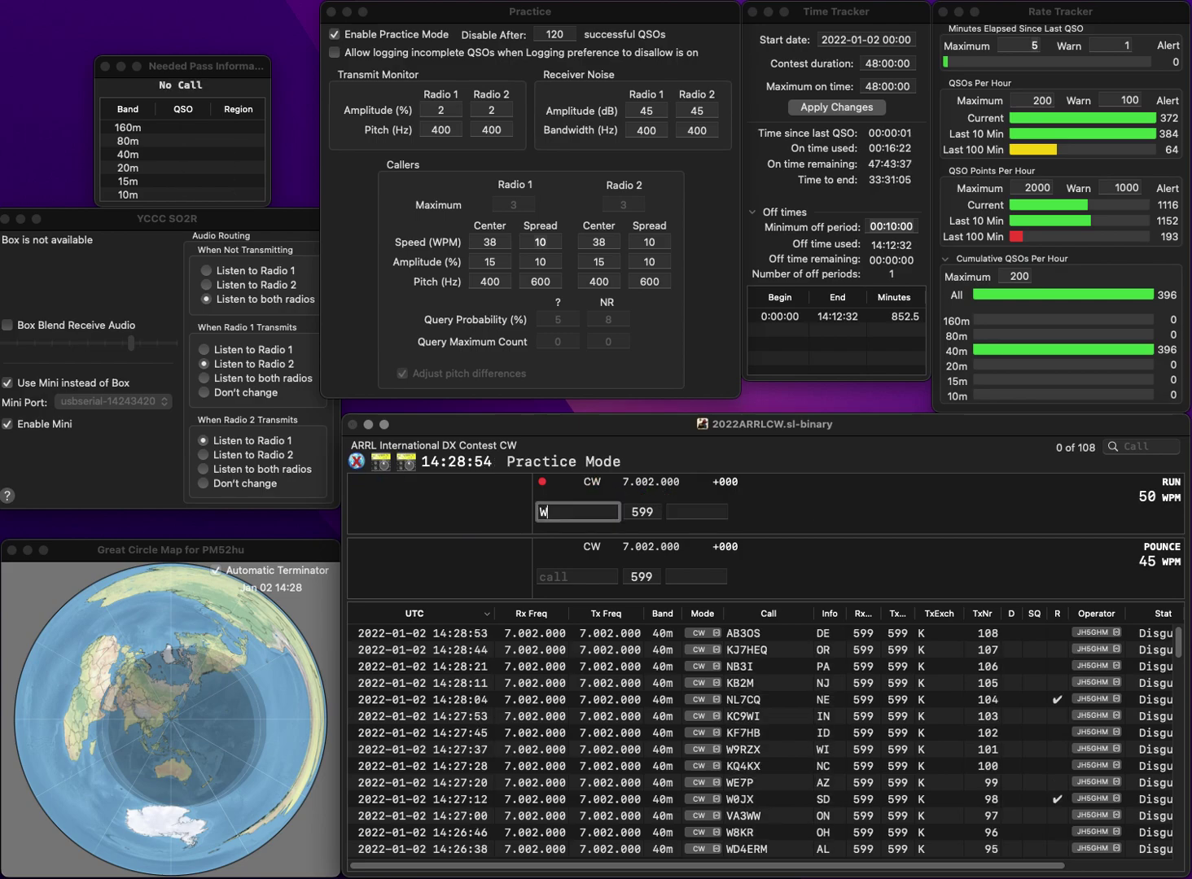
pyautogui.write('9YK')
pyautogui.press('space')
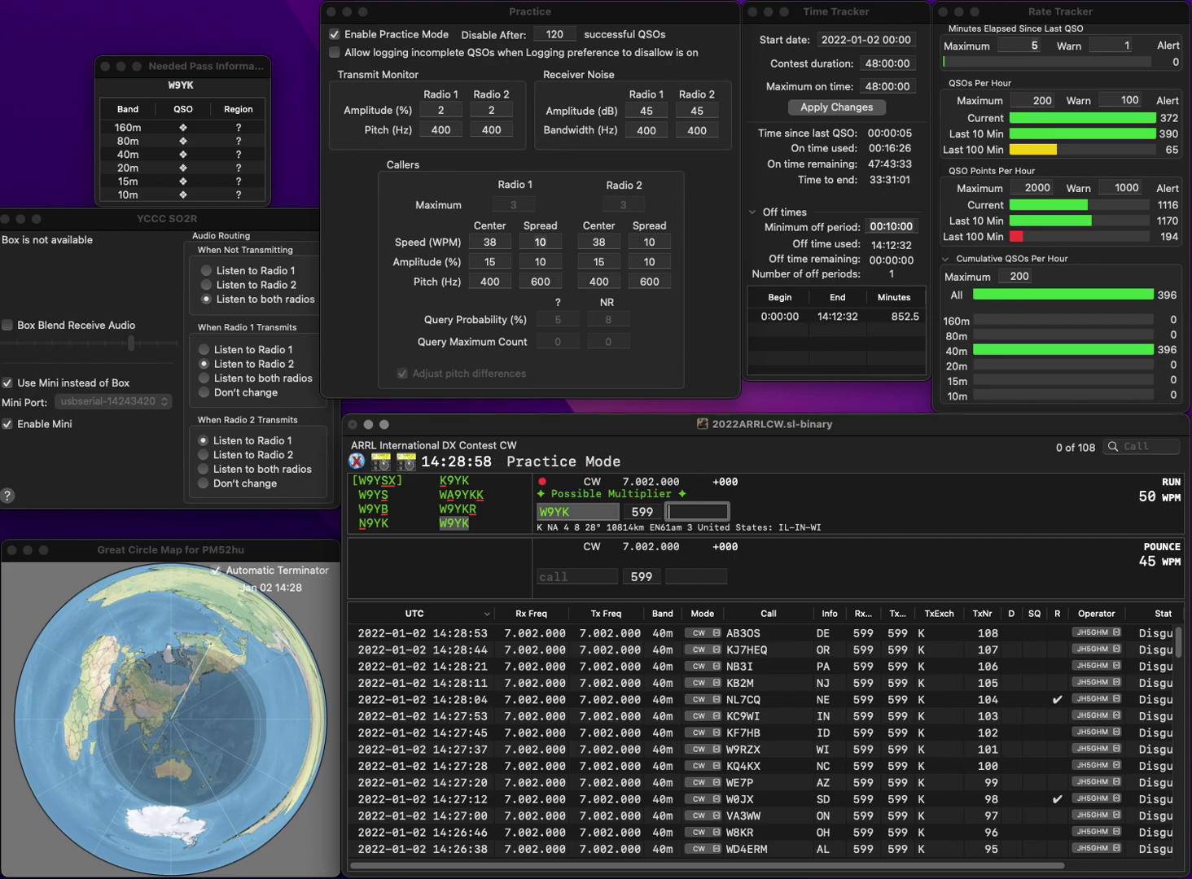
pyautogui.hotkey('shift', 'Tab')
pyautogui.write('K9YK')
pyautogui.press('space')
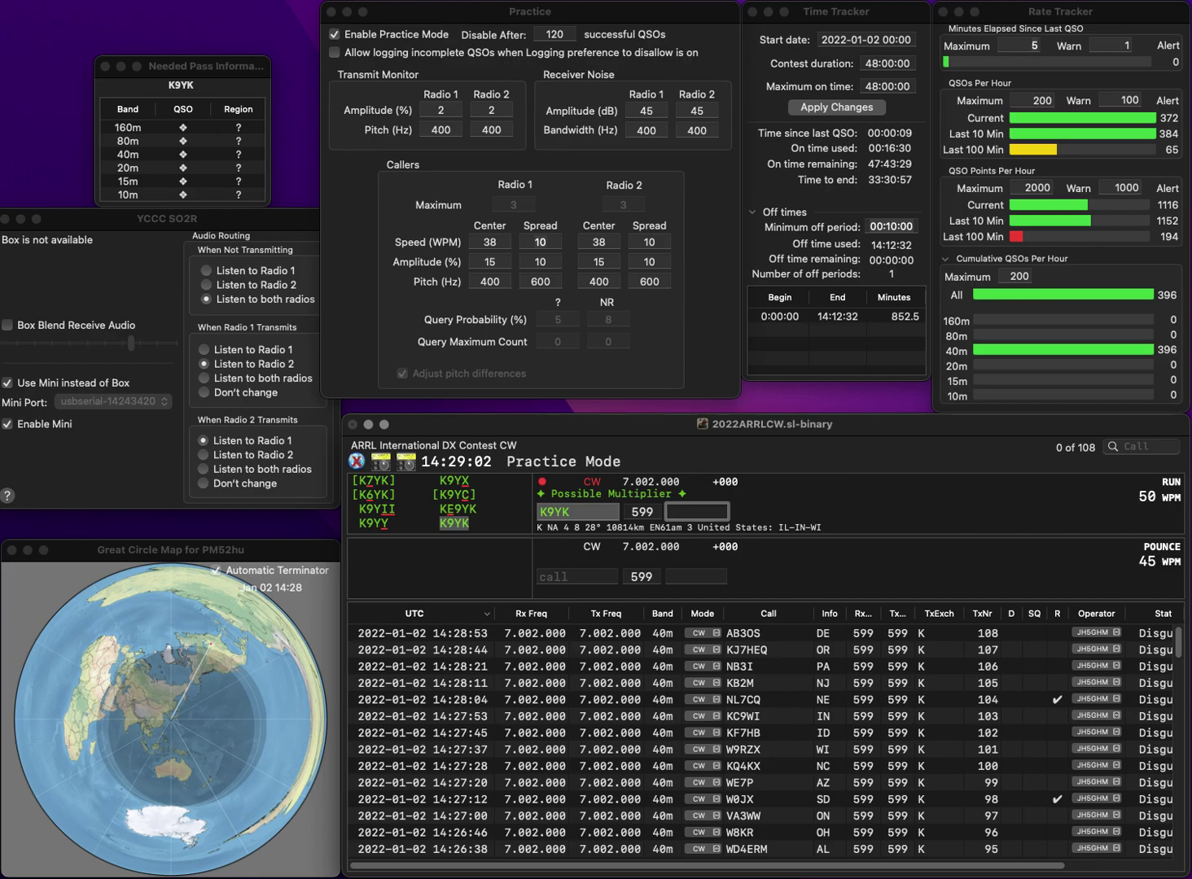
pyautogui.write('IN')
pyautogui.press('Return')
pyautogui.write('VE')
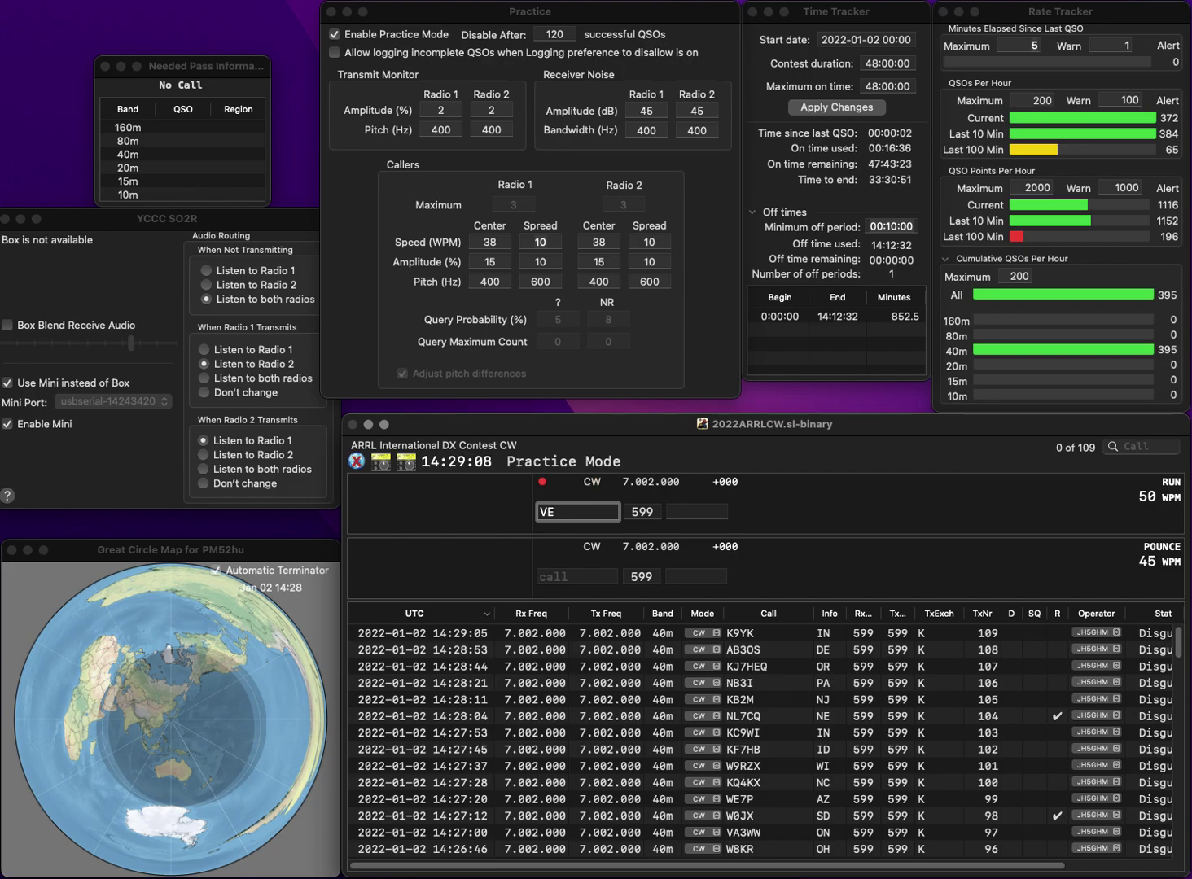
pyautogui.write('9ML')
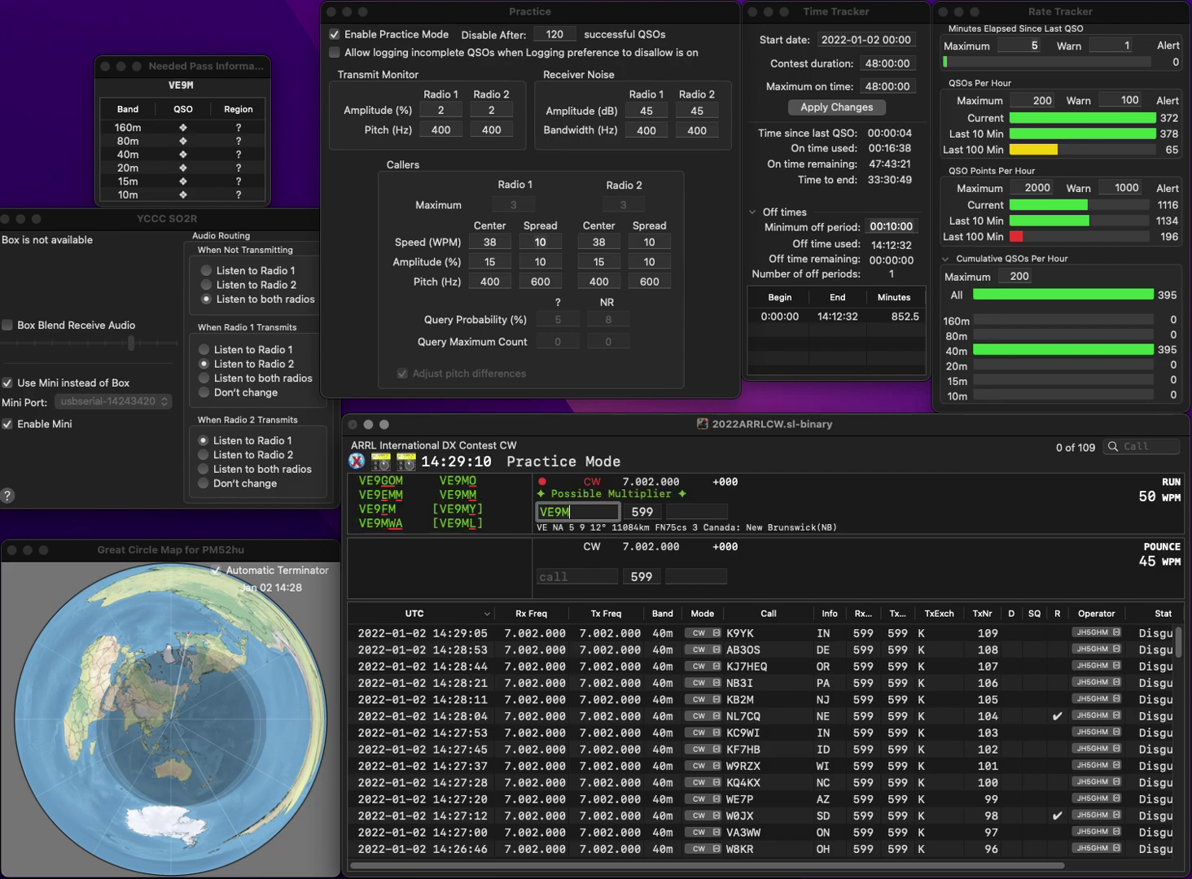
pyautogui.press('Tab')
pyautogui.write('NT')
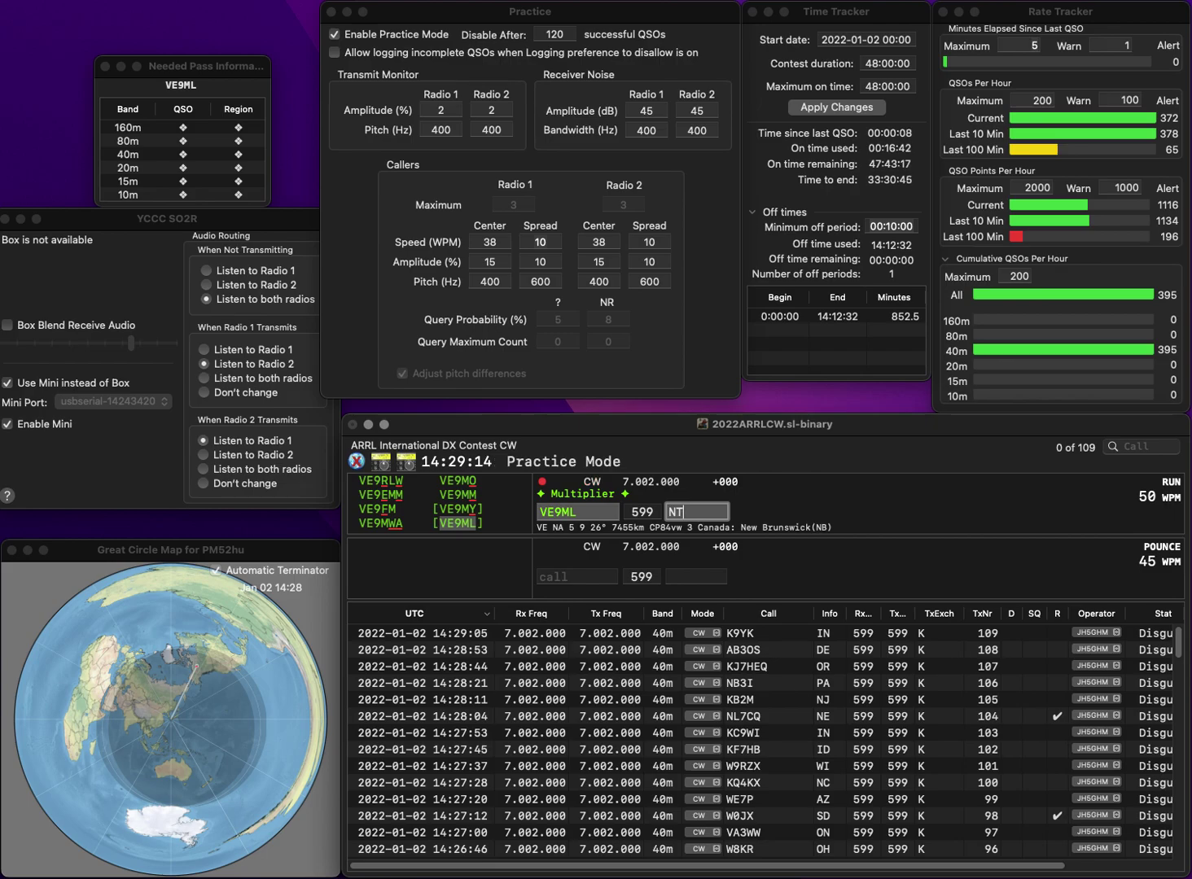
pyautogui.press('Return')
pyautogui.write('W5')
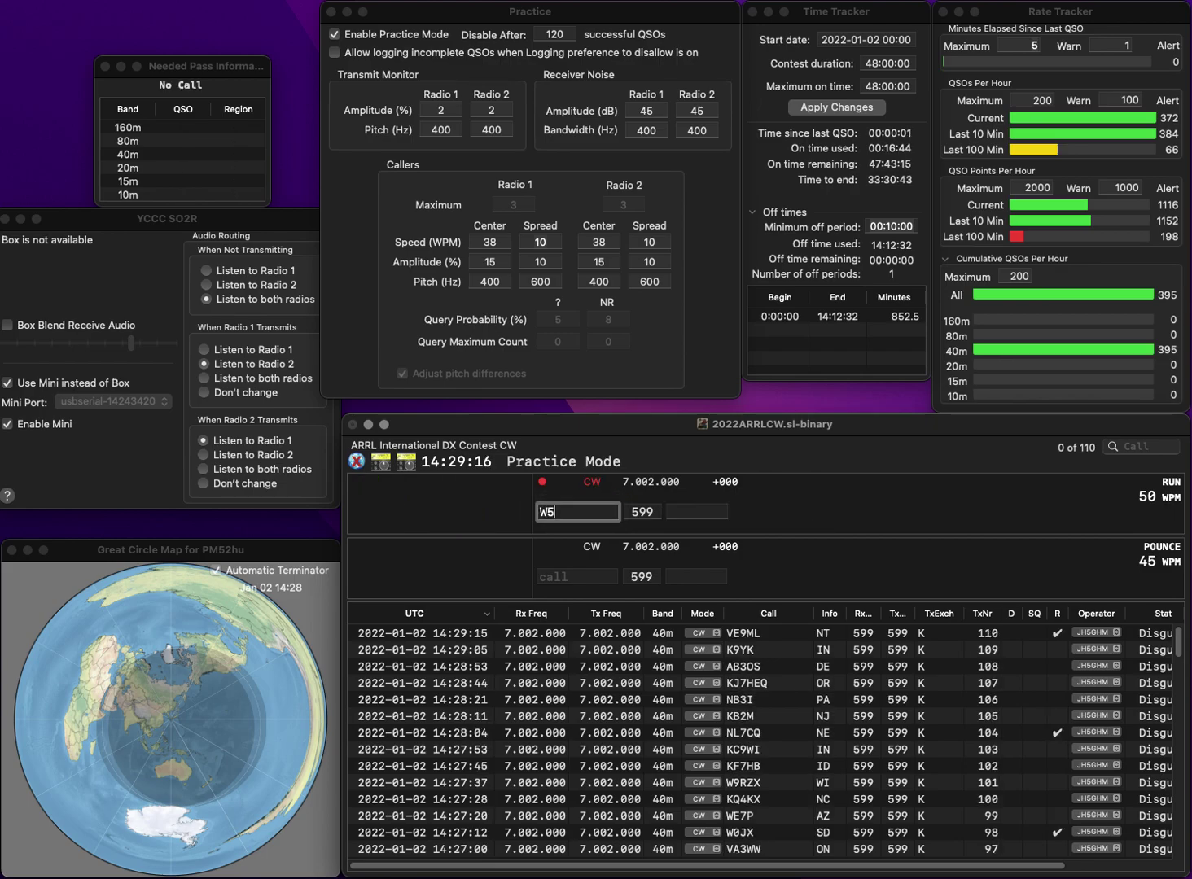
pyautogui.write('RZ')
pyautogui.press('space')
pyautogui.write('AR')
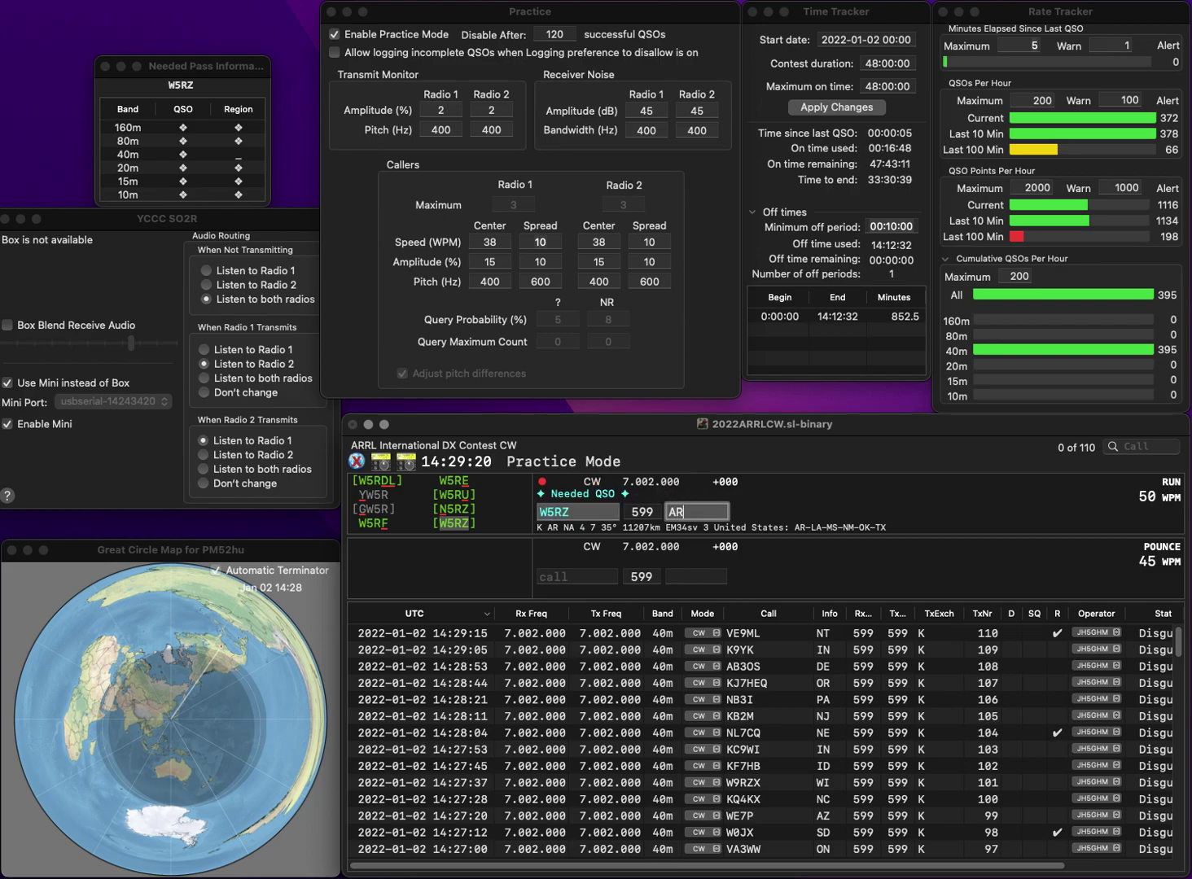
pyautogui.press('Return')
pyautogui.write('WS4WW')
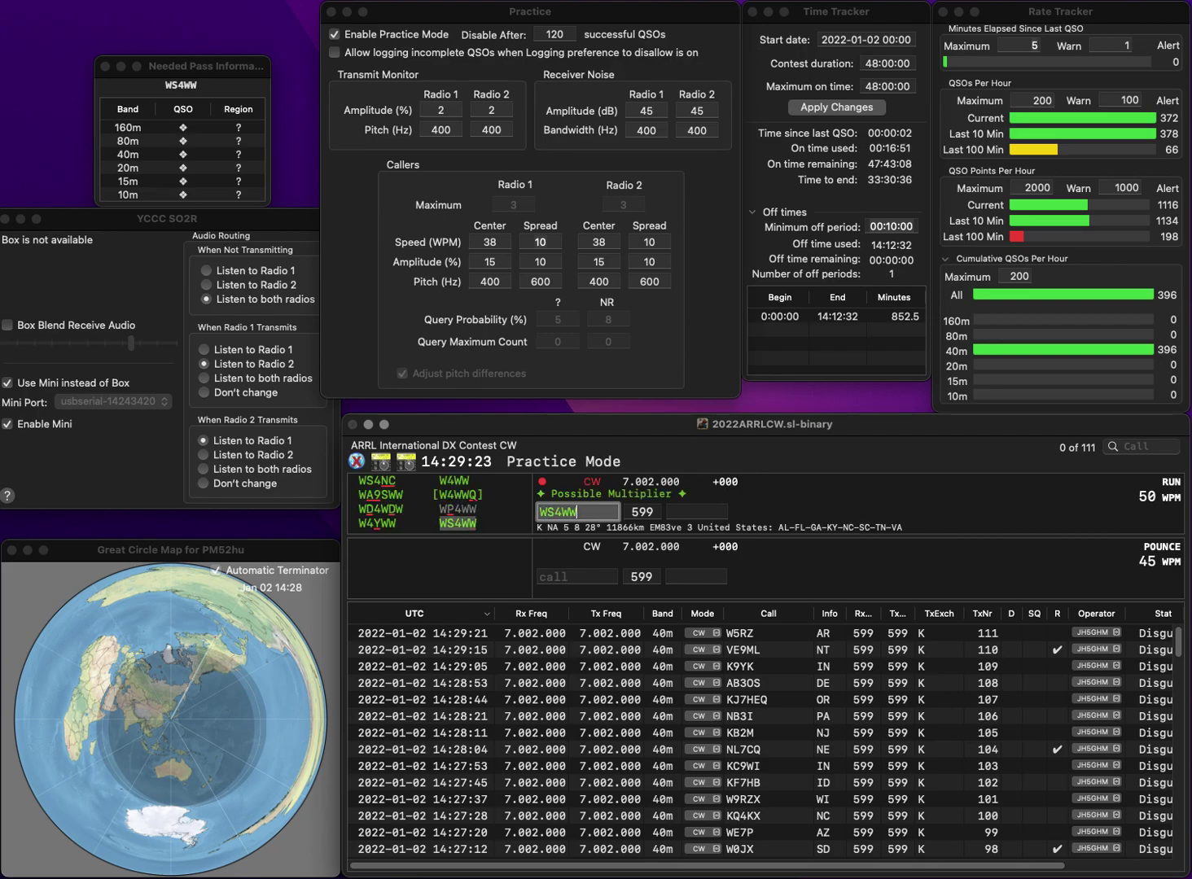
pyautogui.press('space')
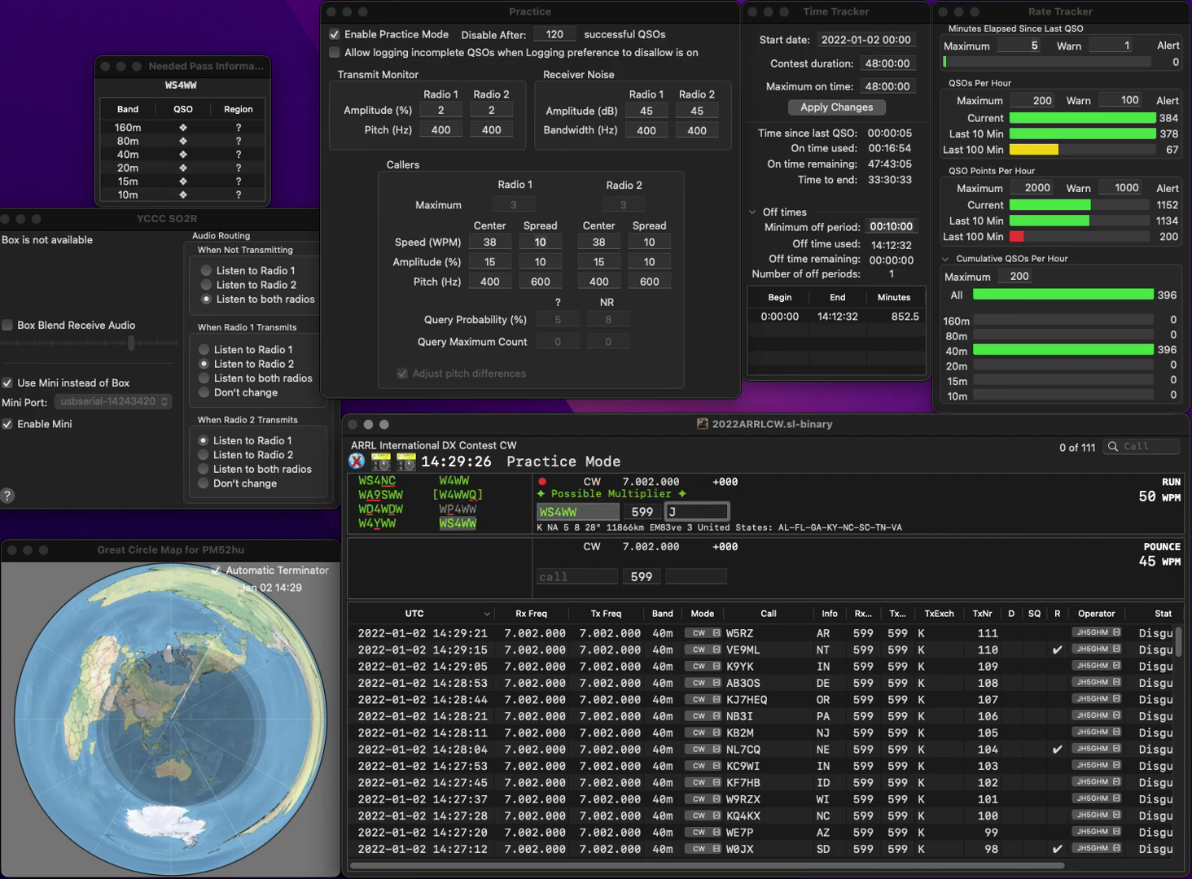
pyautogui.write('NC')
pyautogui.press('Return')
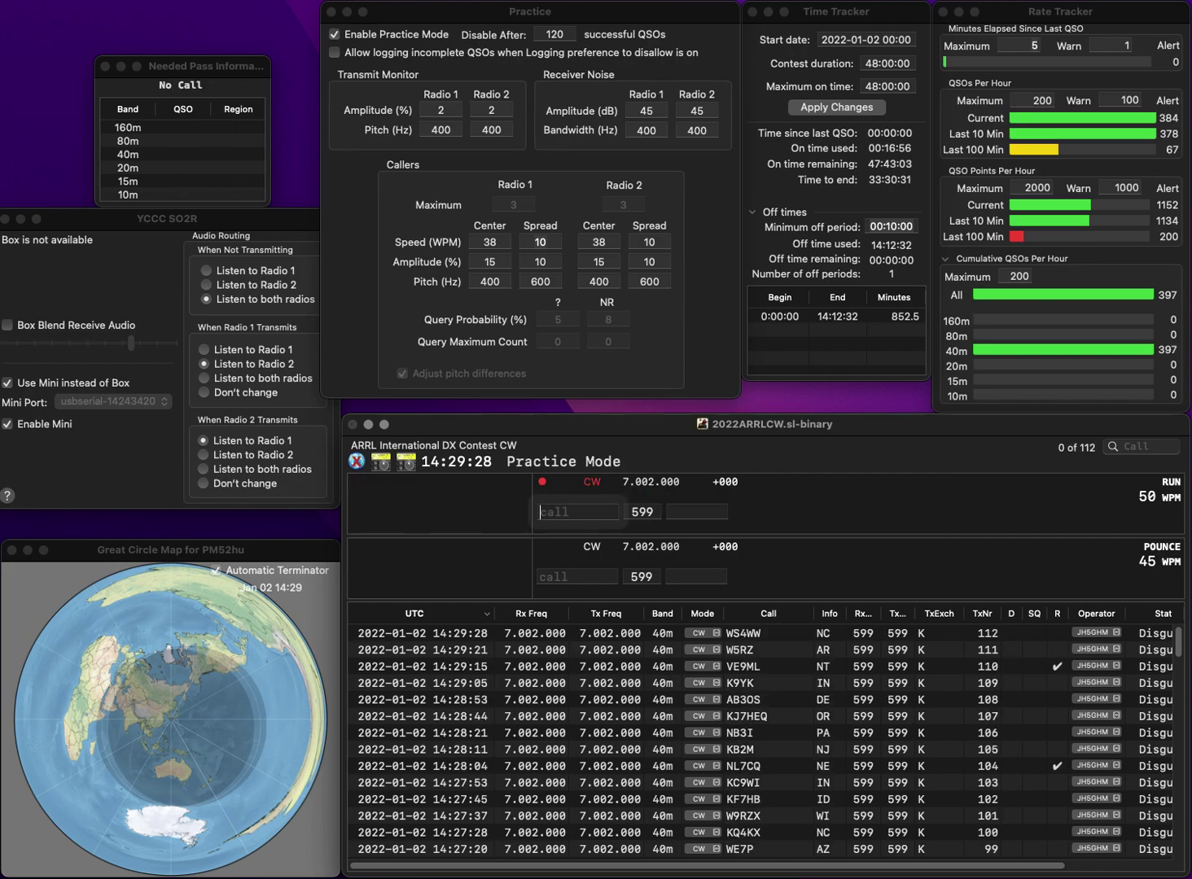
# Log a run contact with KA2KGP using received exchange NJ
pyautogui.write('KA2')
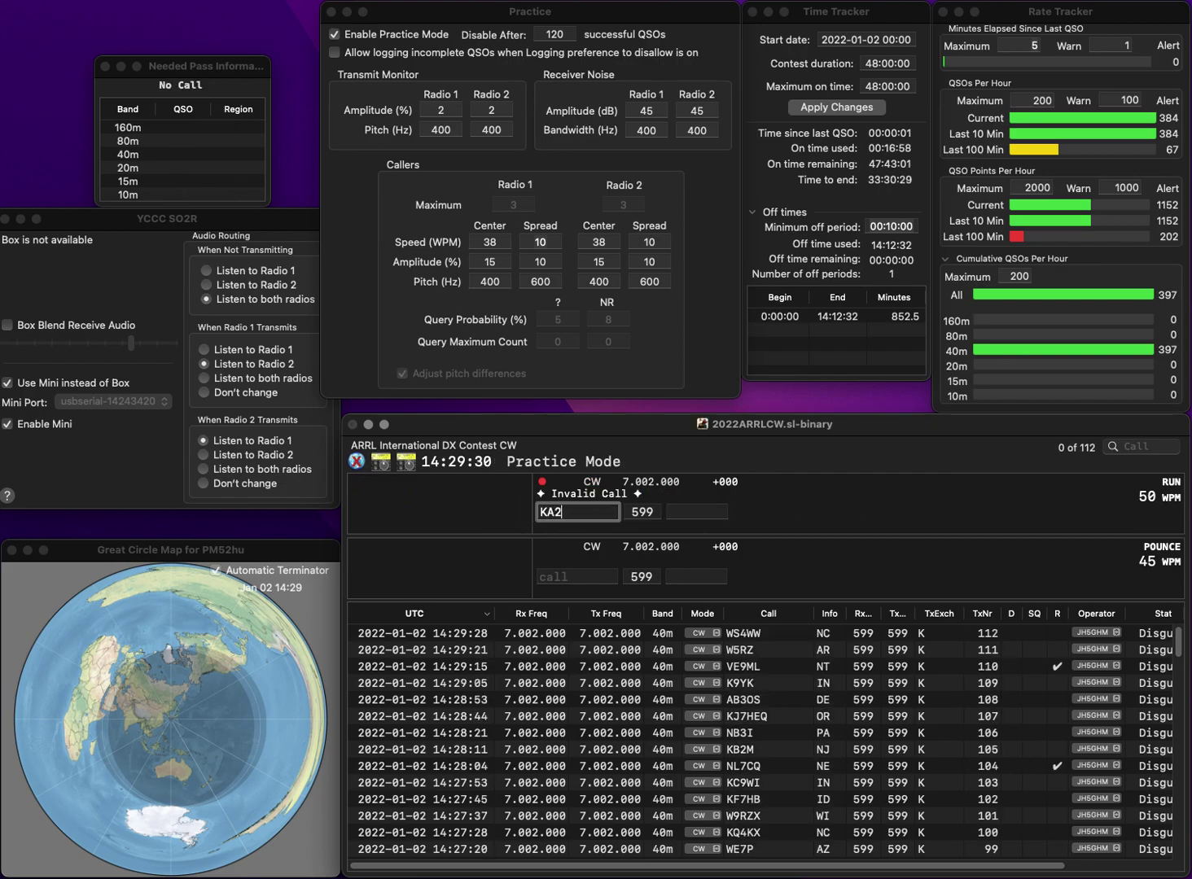
pyautogui.write('KGP')
pyautogui.press('space')
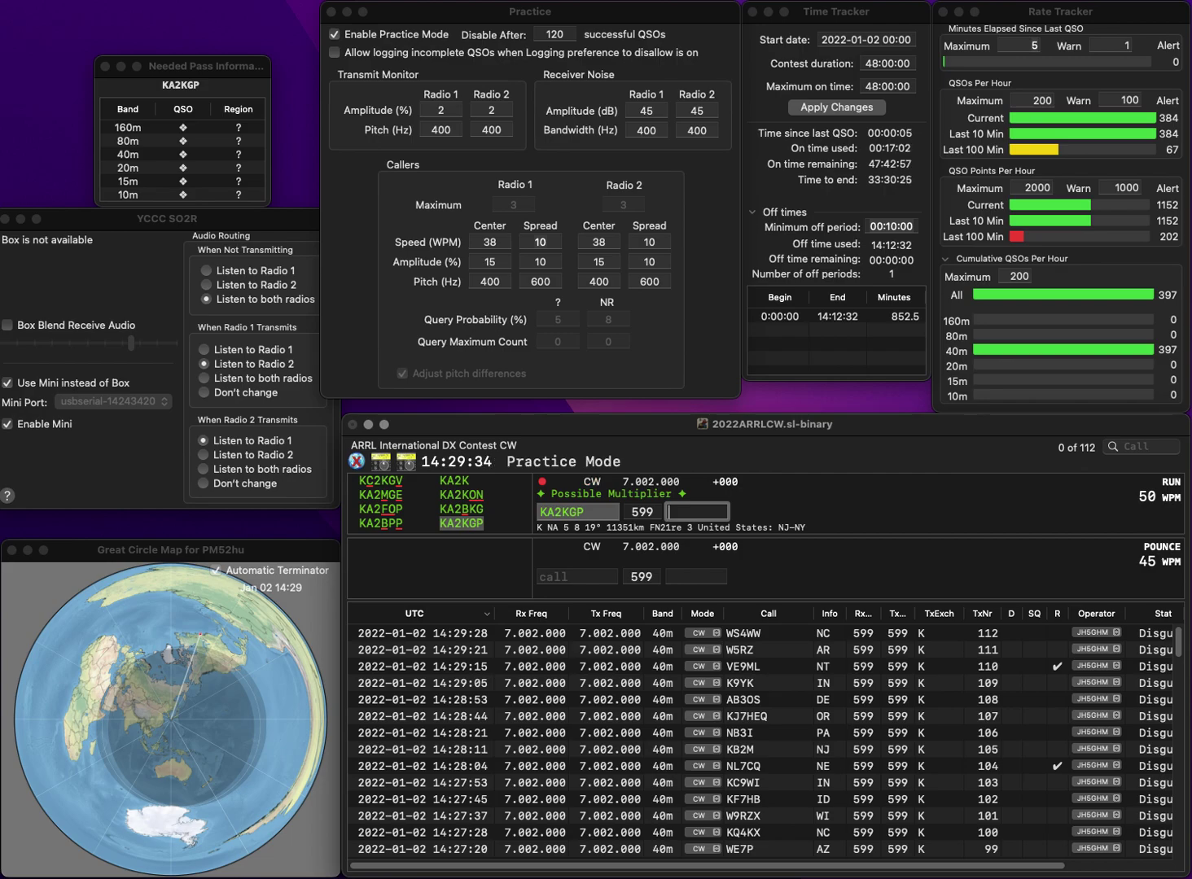
pyautogui.write('NJ')
pyautogui.press('Return')
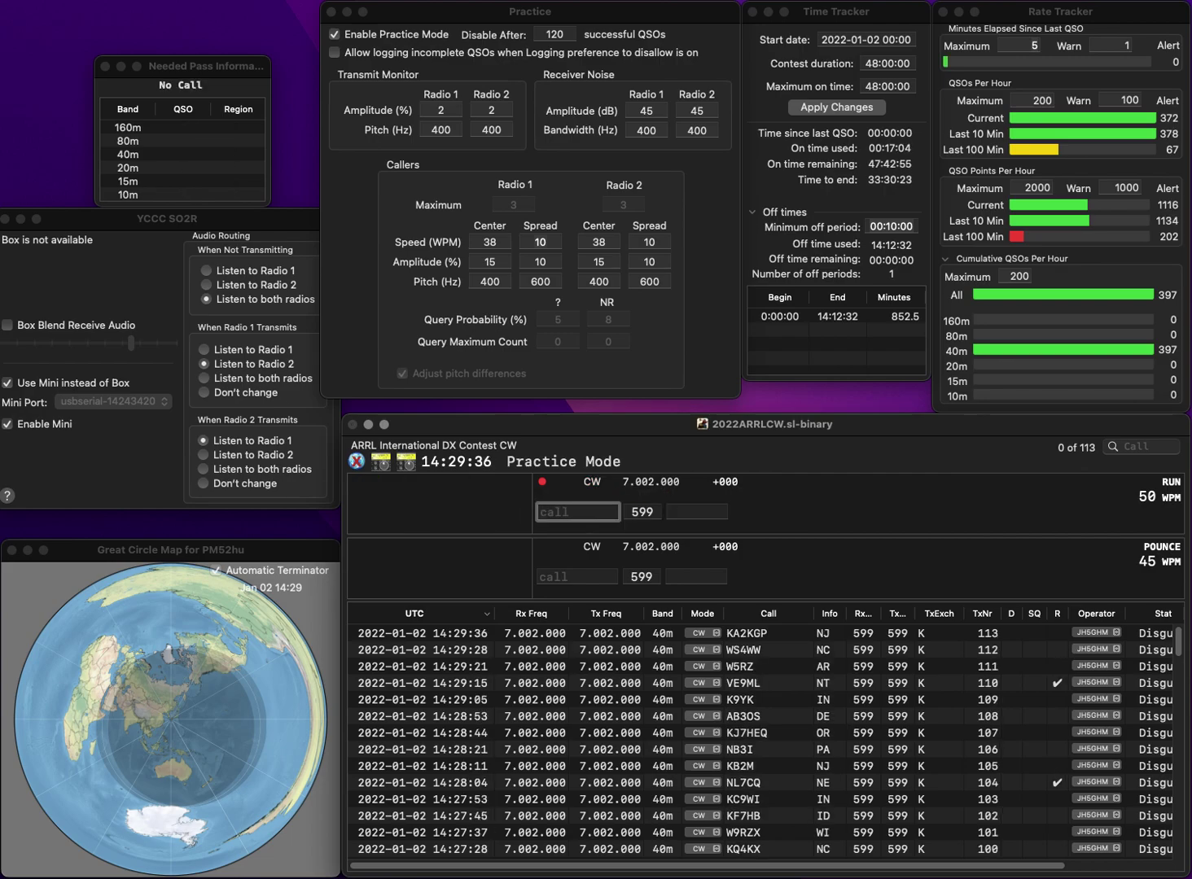
pyautogui.write('N3RC')
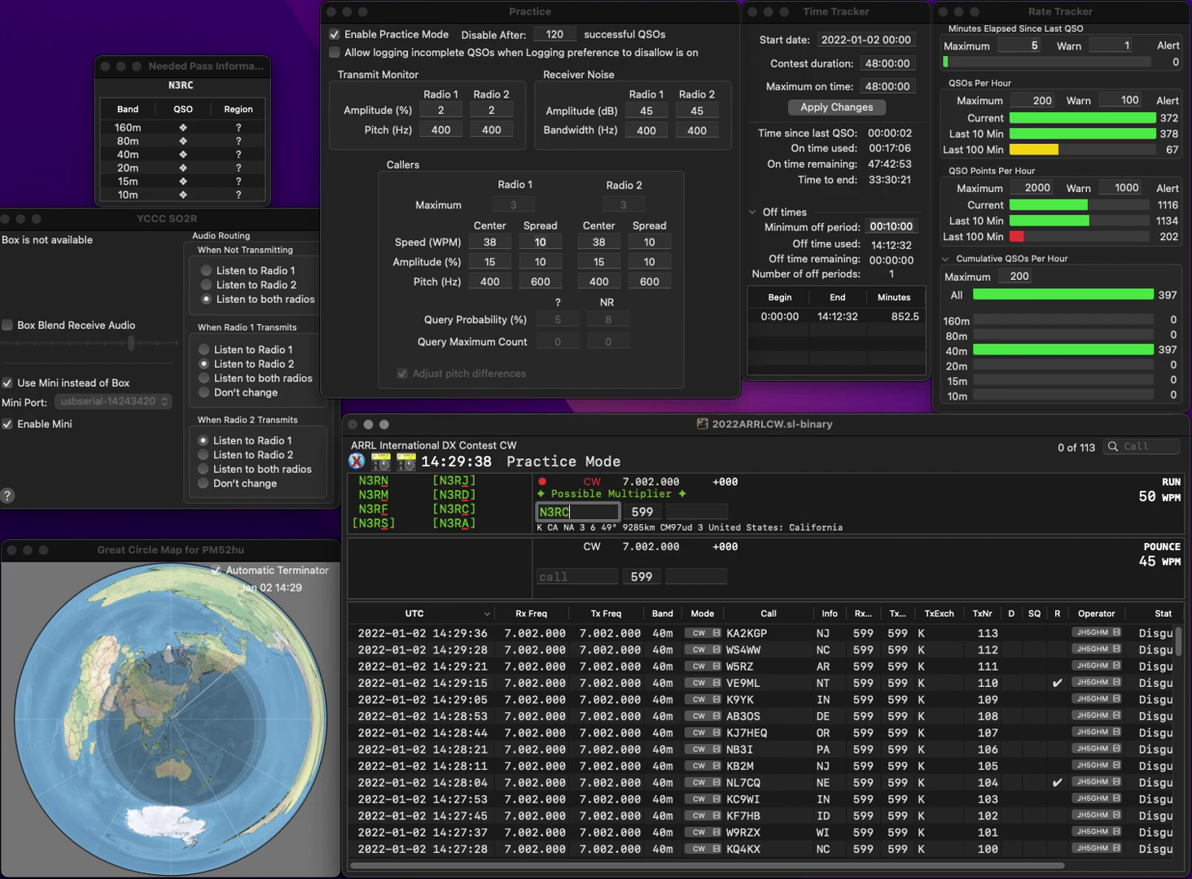
pyautogui.press('Tab')
pyautogui.write('CA')
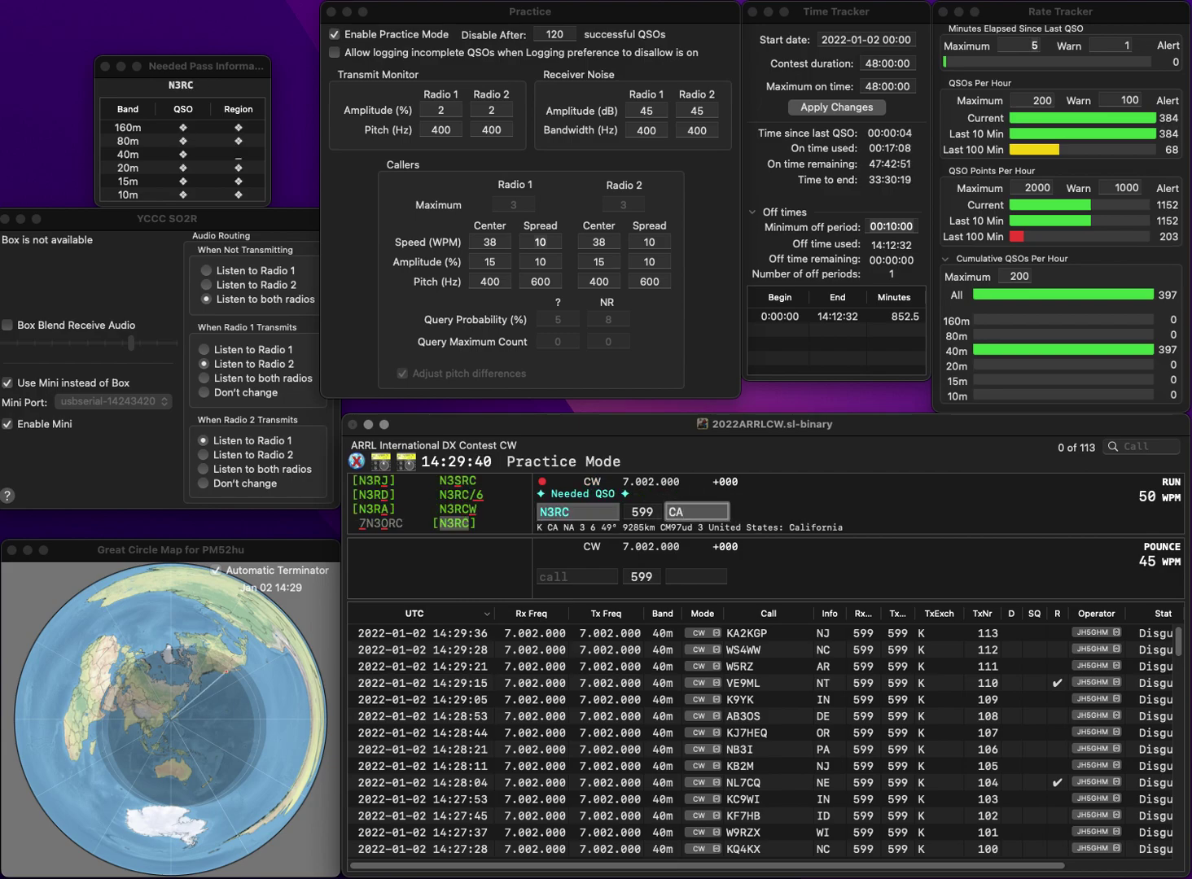
pyautogui.press('Return')
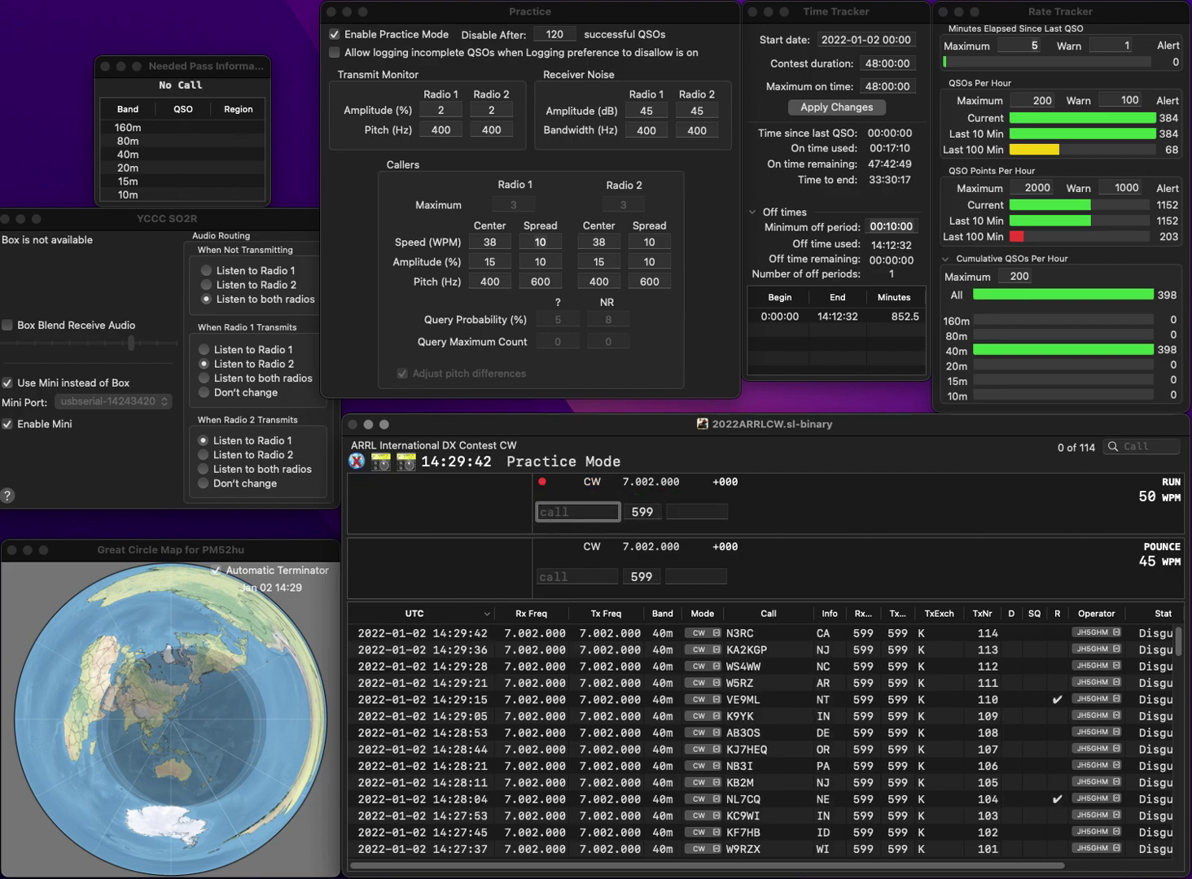
# Log a run contact with K9SM using received exchange IL
pyautogui.write('K9SM')
pyautogui.press('space')
pyautogui.write('IL')
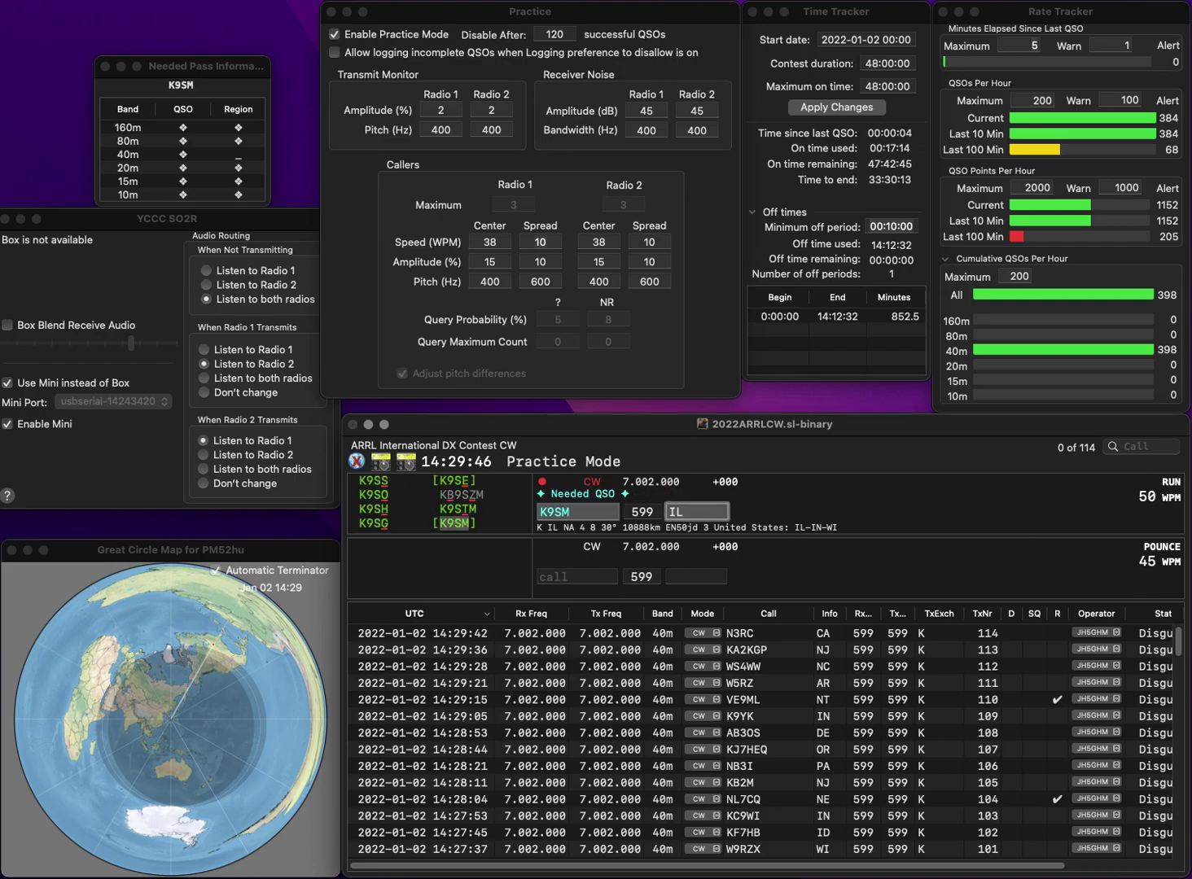
pyautogui.press('Return')
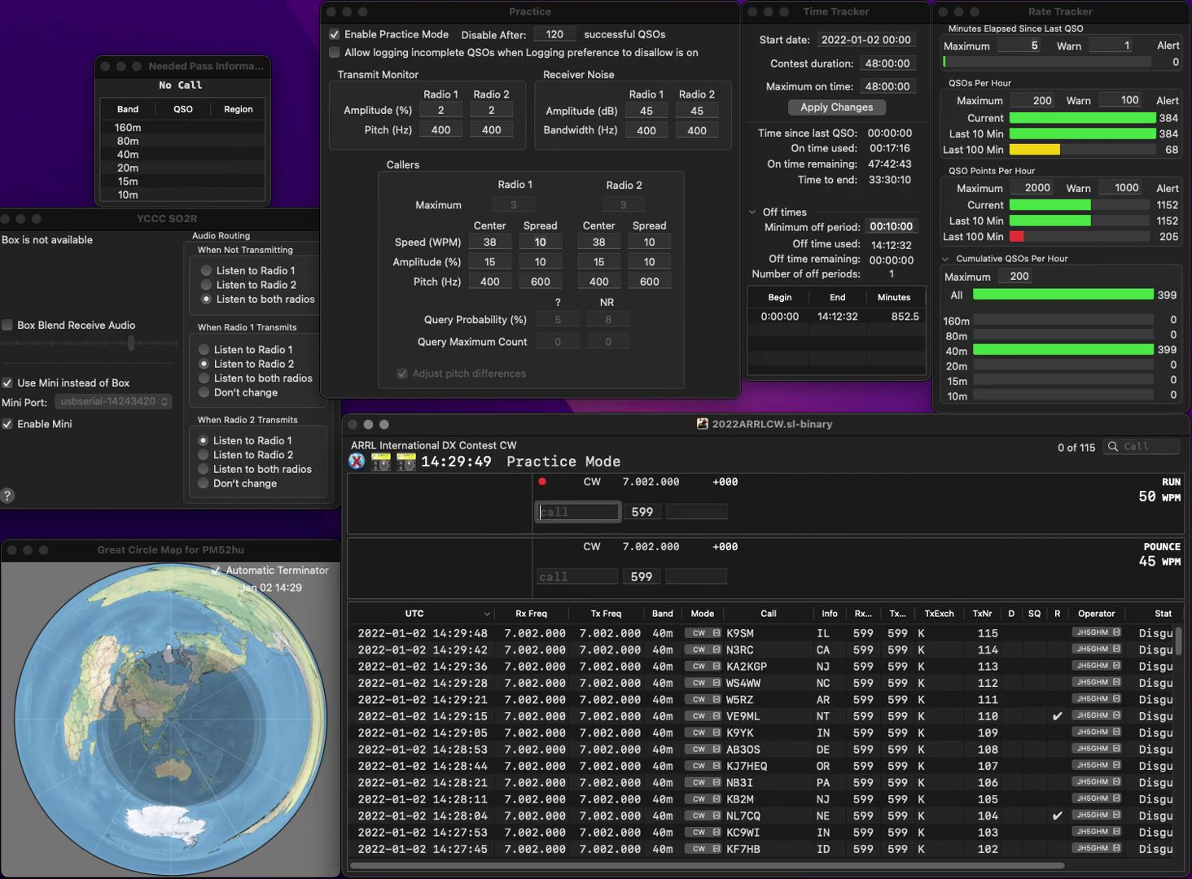
pyautogui.write('KC')
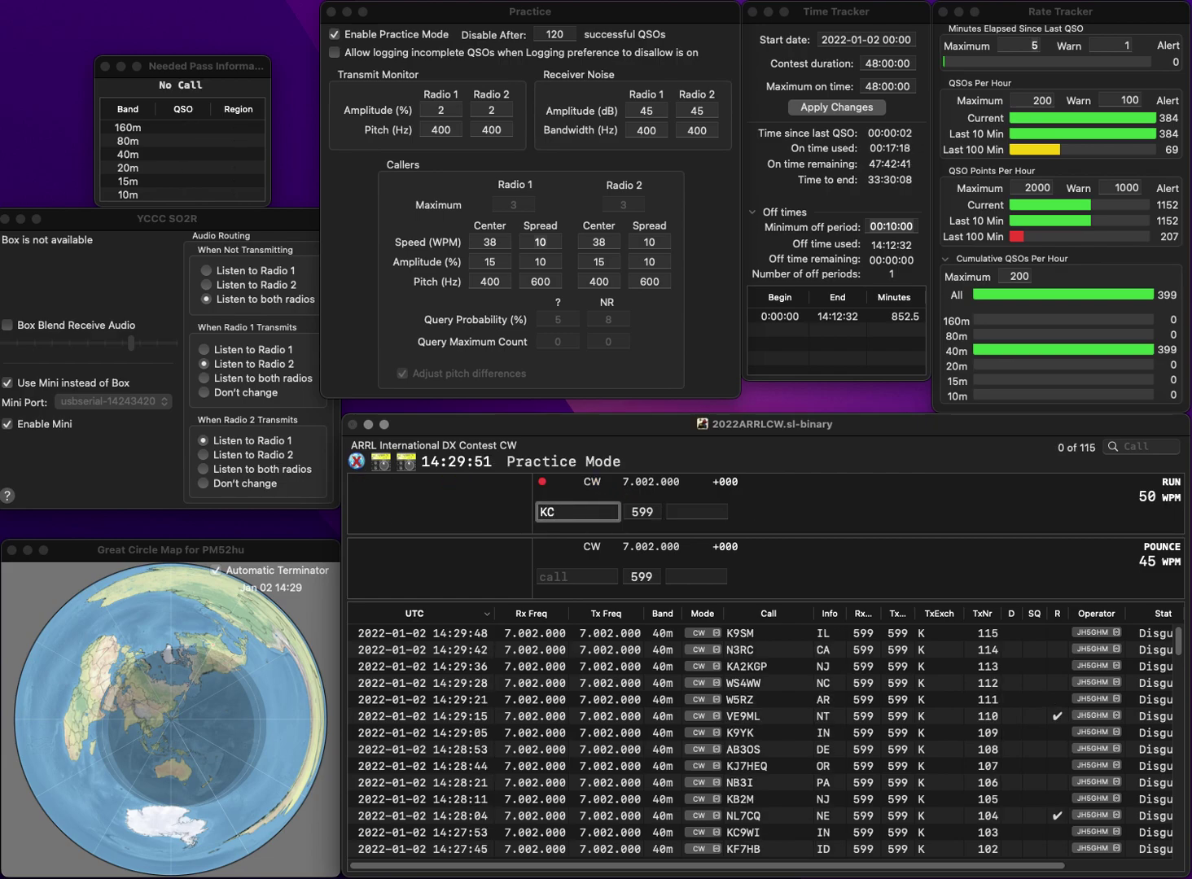
pyautogui.write('0OW')
pyautogui.press('space')
pyautogui.write('OK')
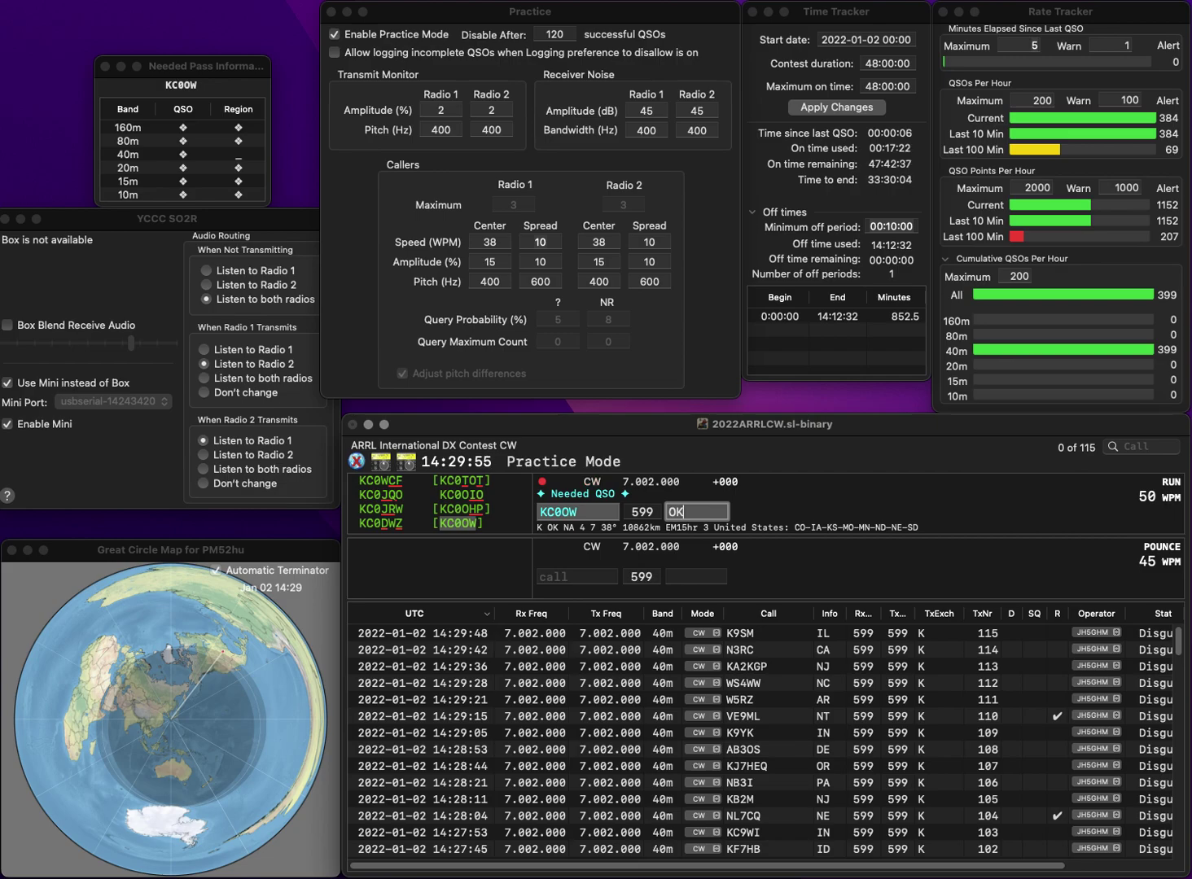
pyautogui.press('Return')
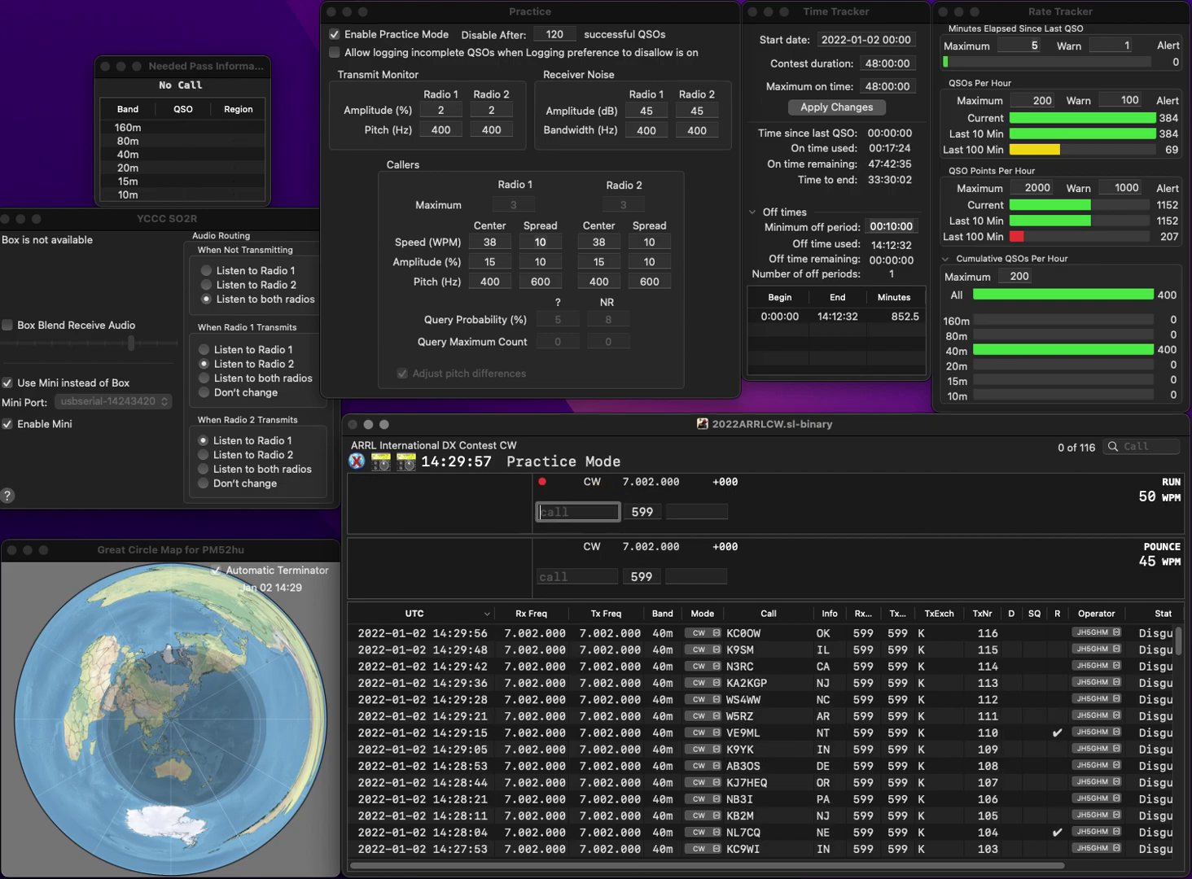
pyautogui.write('KW4YA')
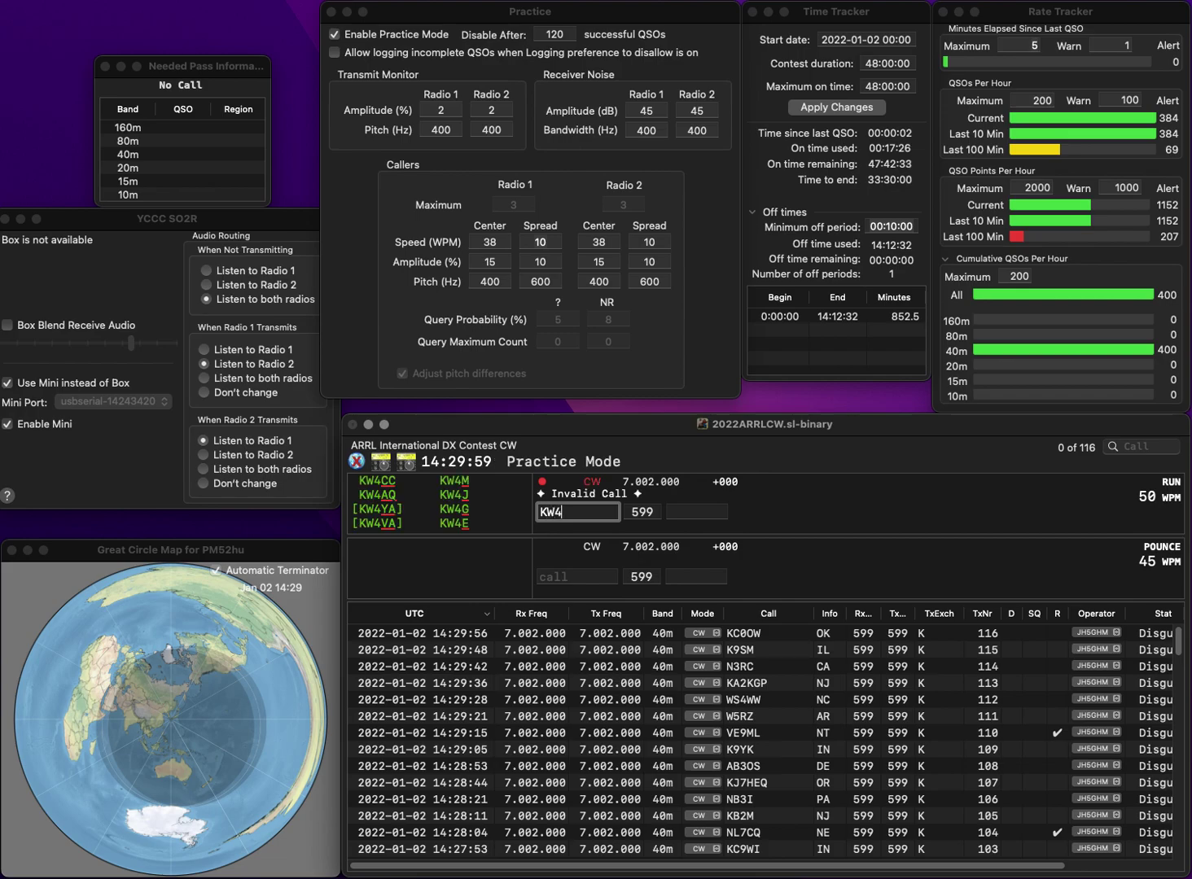
pyautogui.press('space')
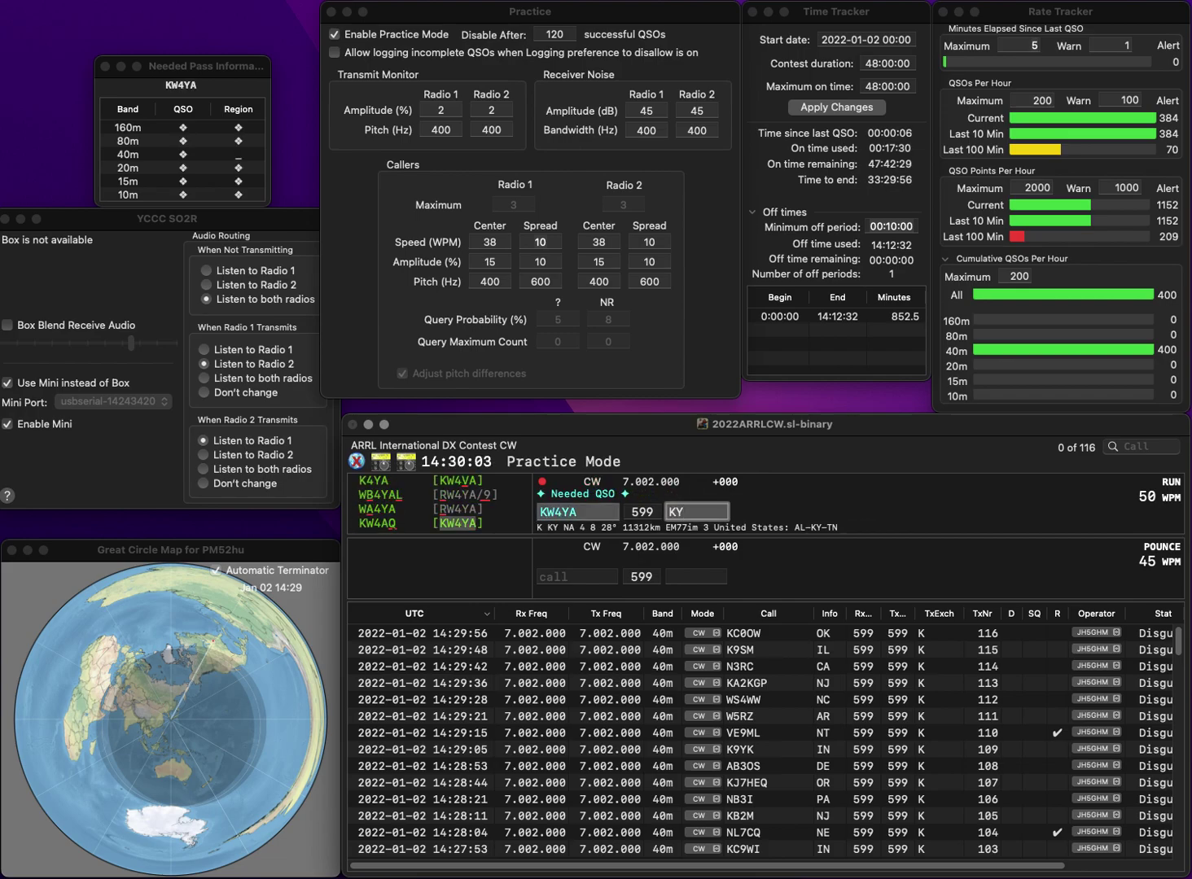
pyautogui.press('Return')
pyautogui.write('K')
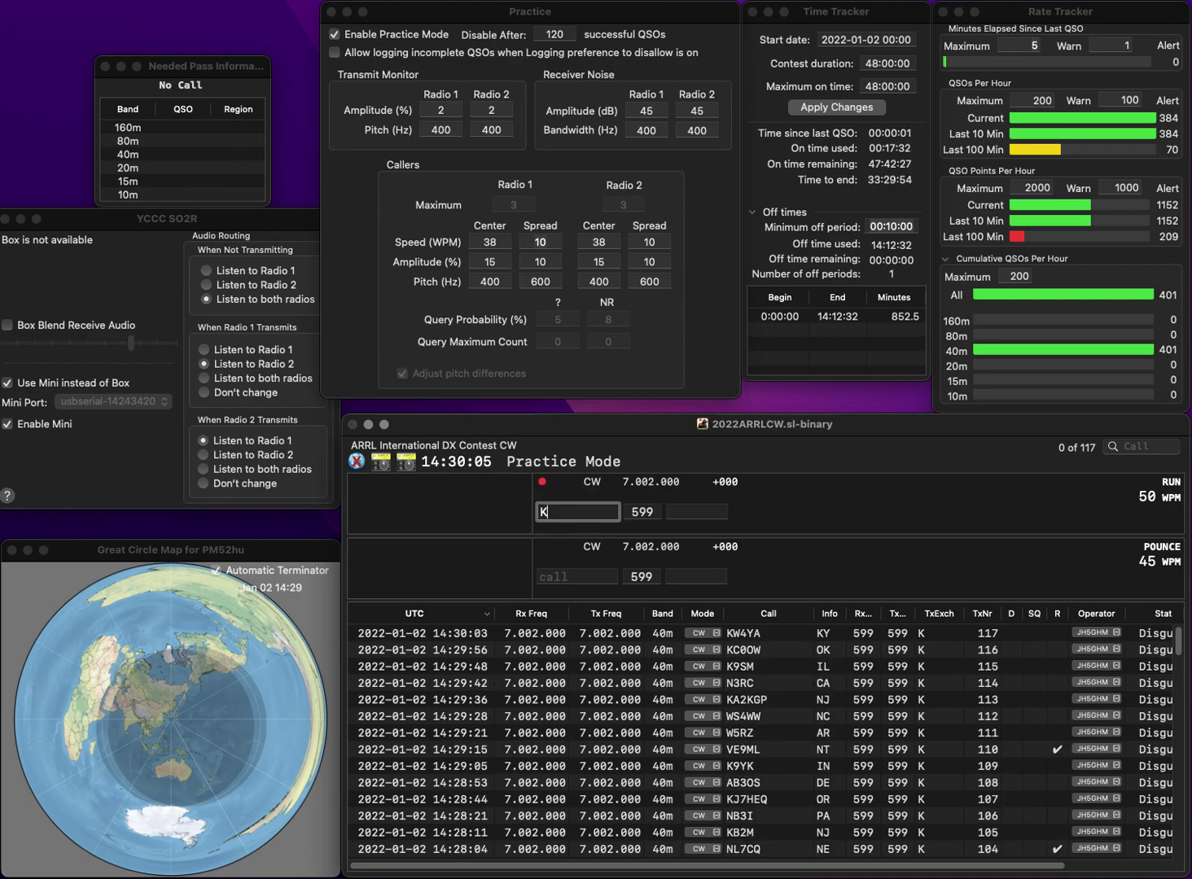
pyautogui.write('9CG')
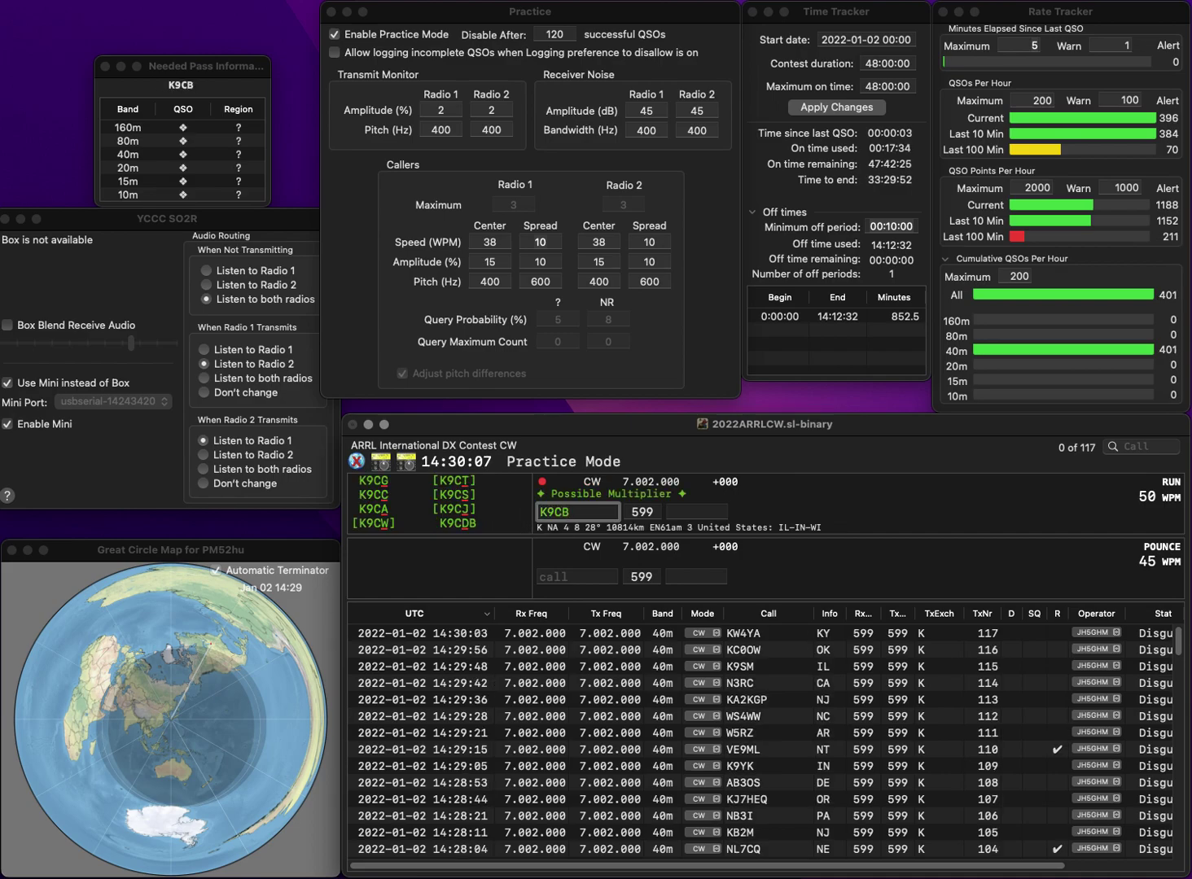
pyautogui.press('Return')
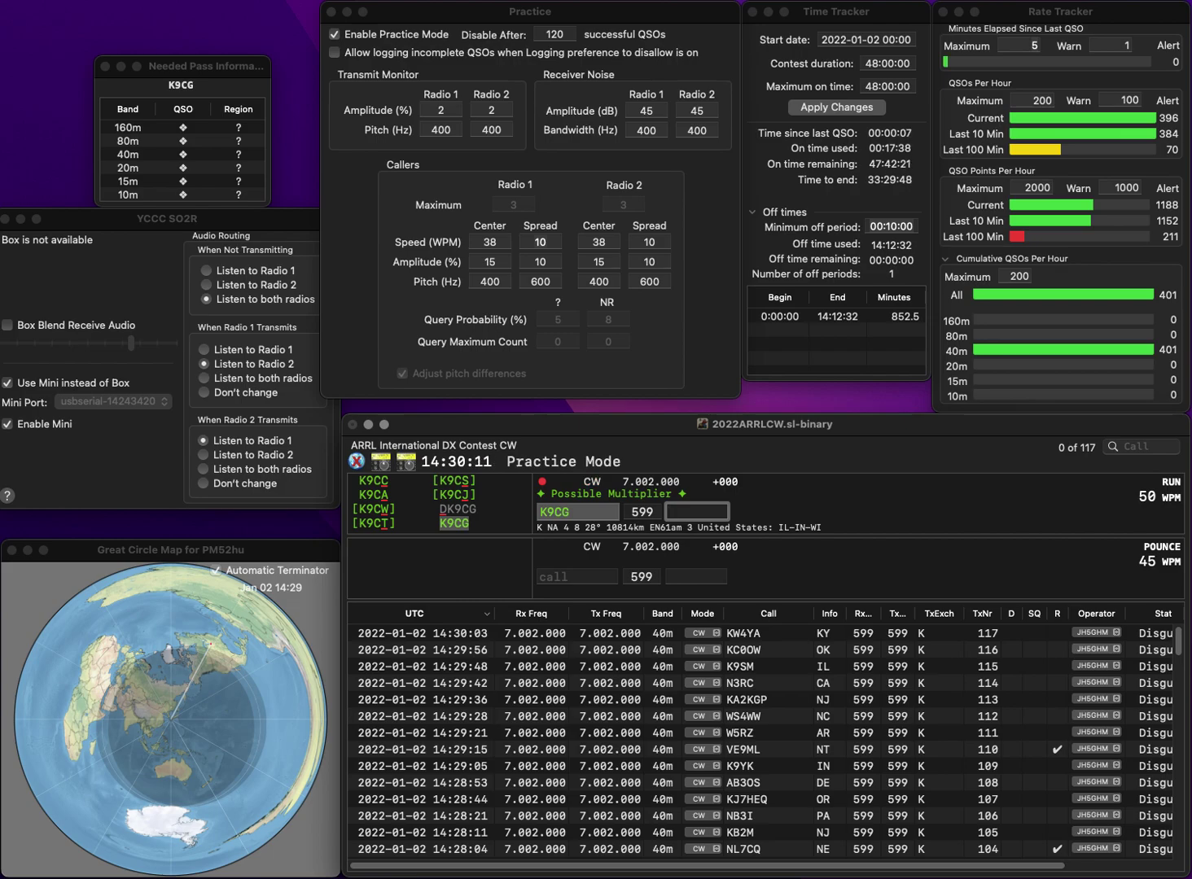
pyautogui.write('WI')
pyautogui.press('Return')
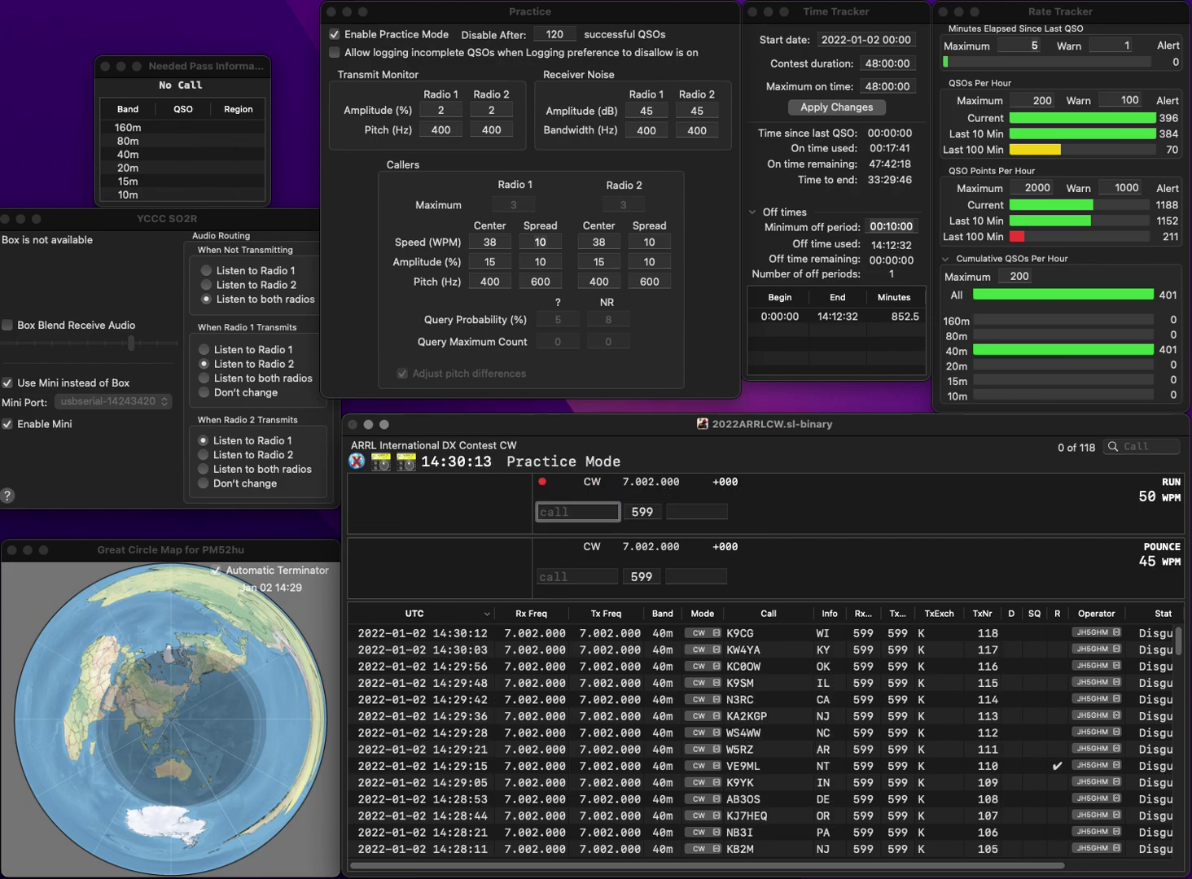
pyautogui.write('K4ITV')
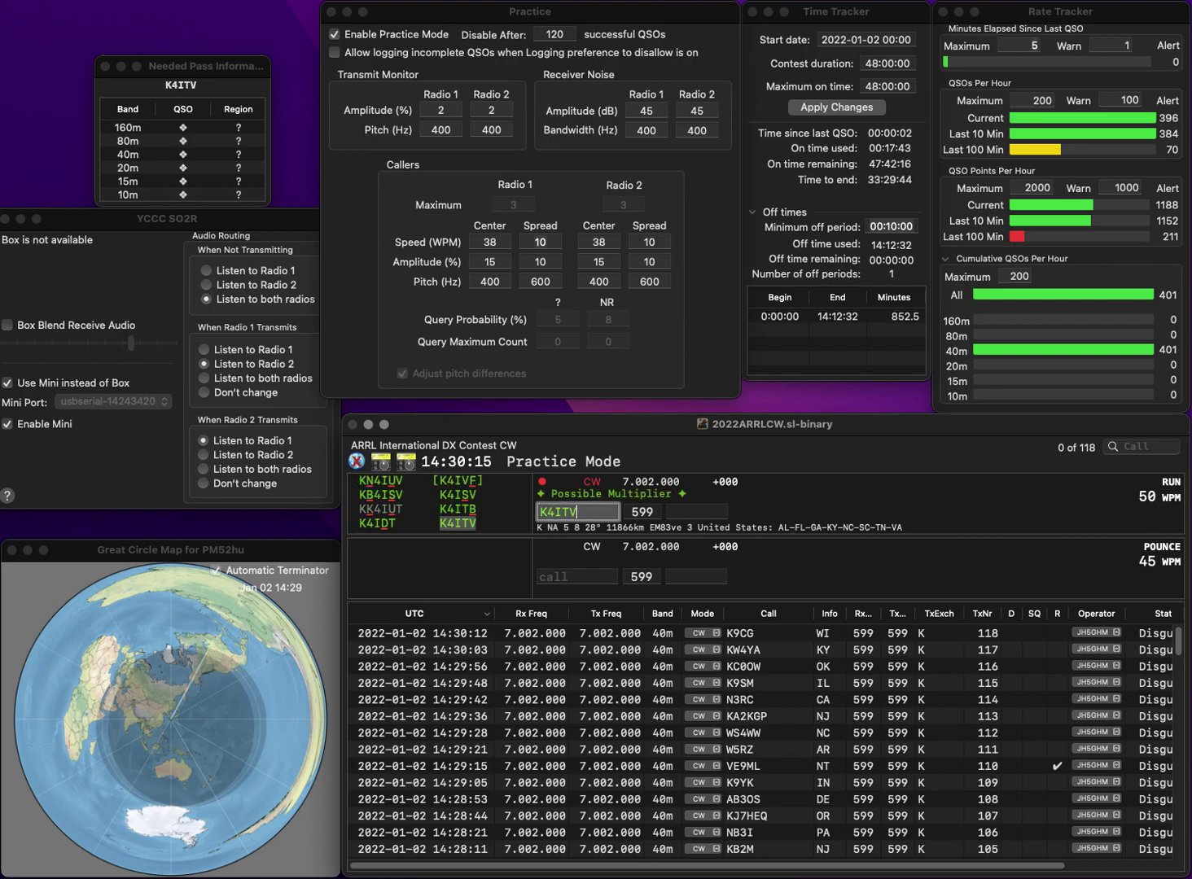
pyautogui.press('Return')
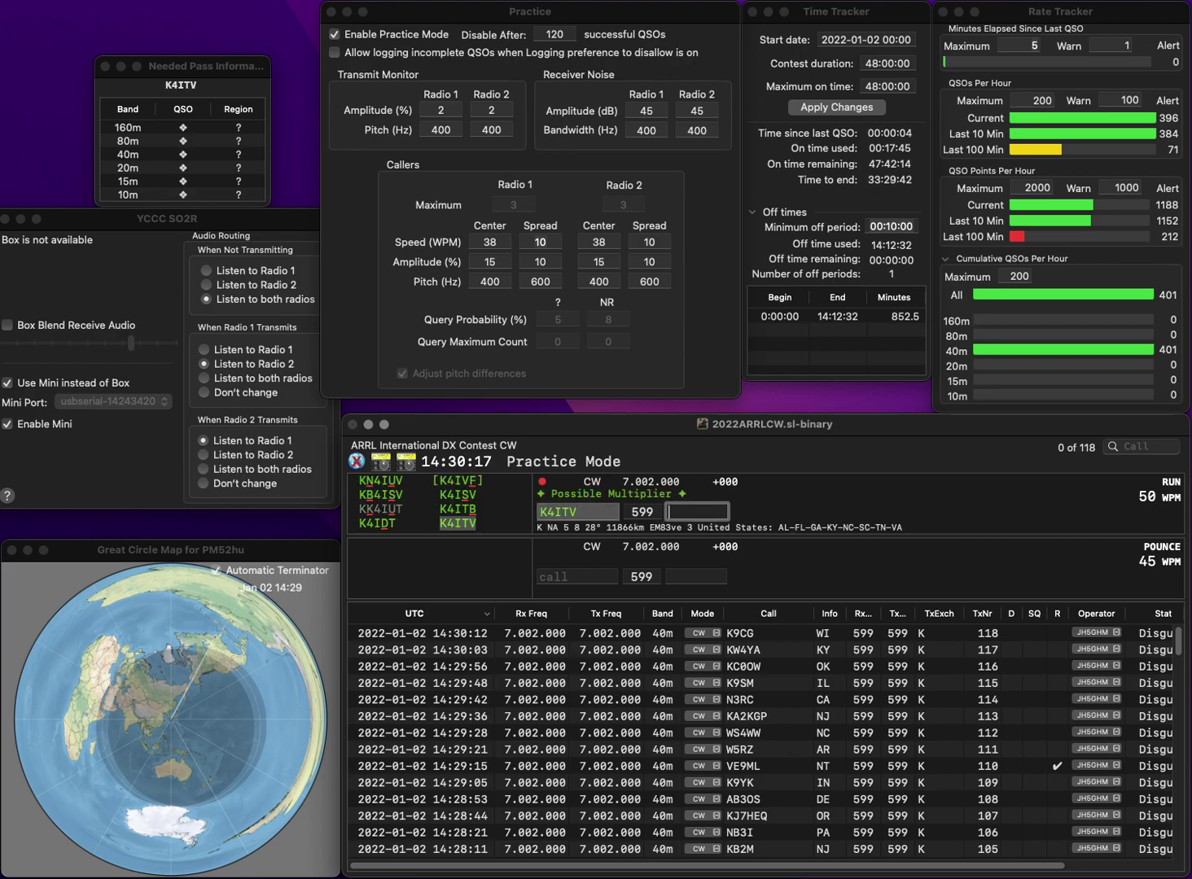
pyautogui.write('AL')
pyautogui.press('Return')
pyautogui.write('KO4JAV')
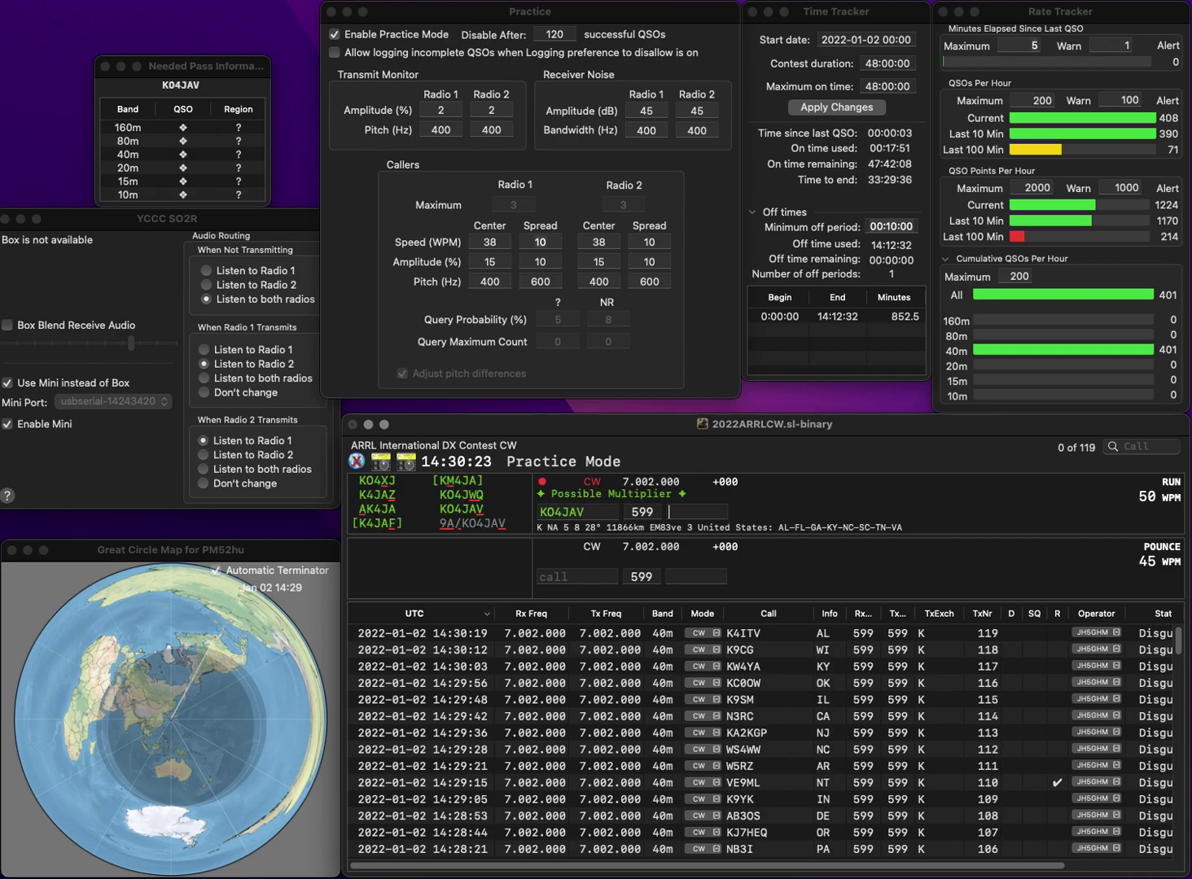
pyautogui.press('Tab')
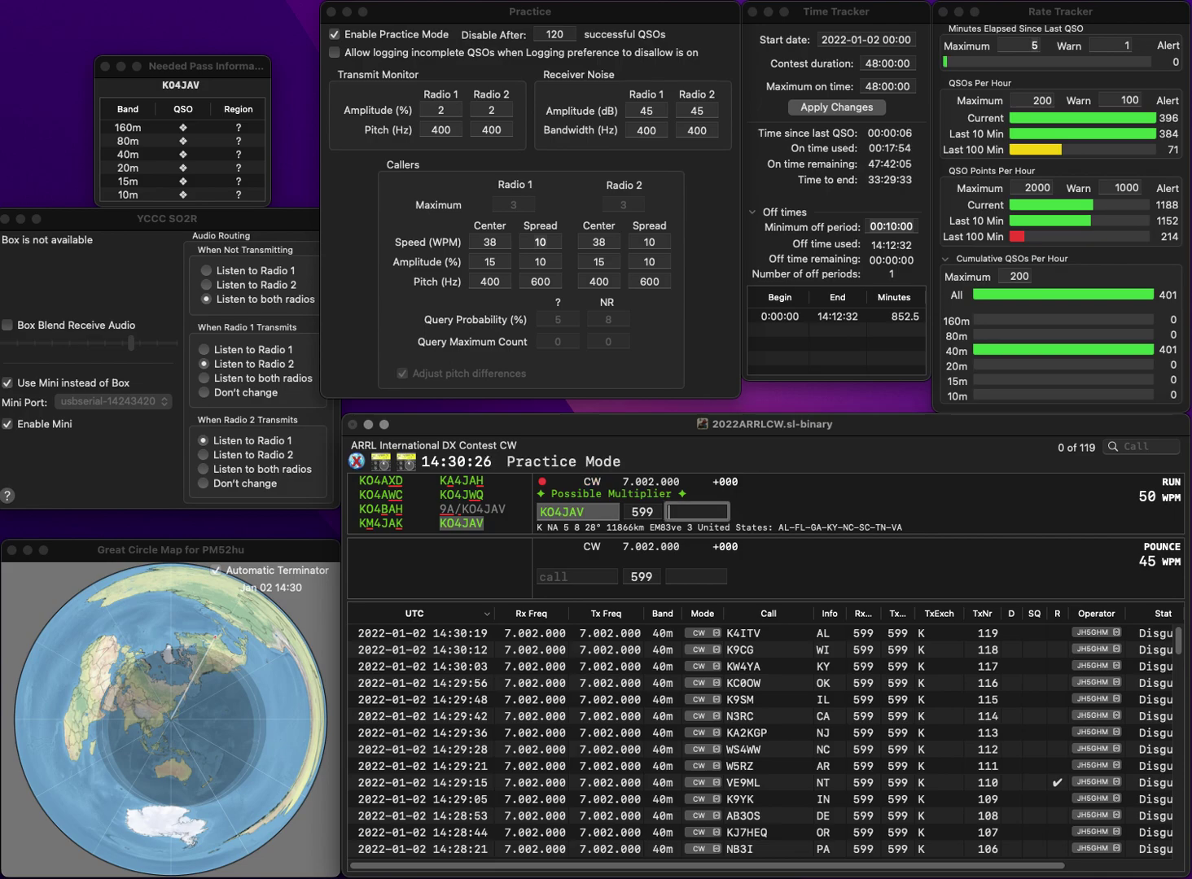
pyautogui.press('Return')
pyautogui.click(334, 35)
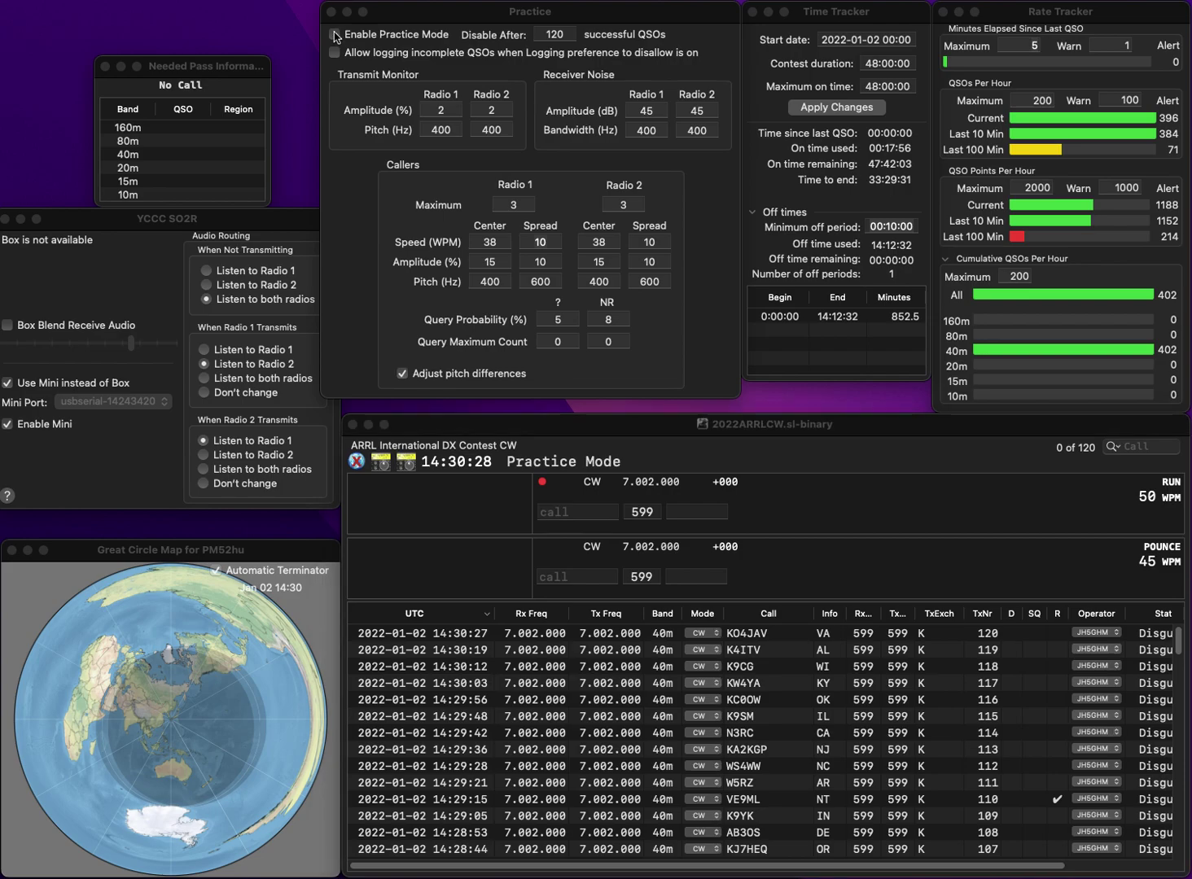